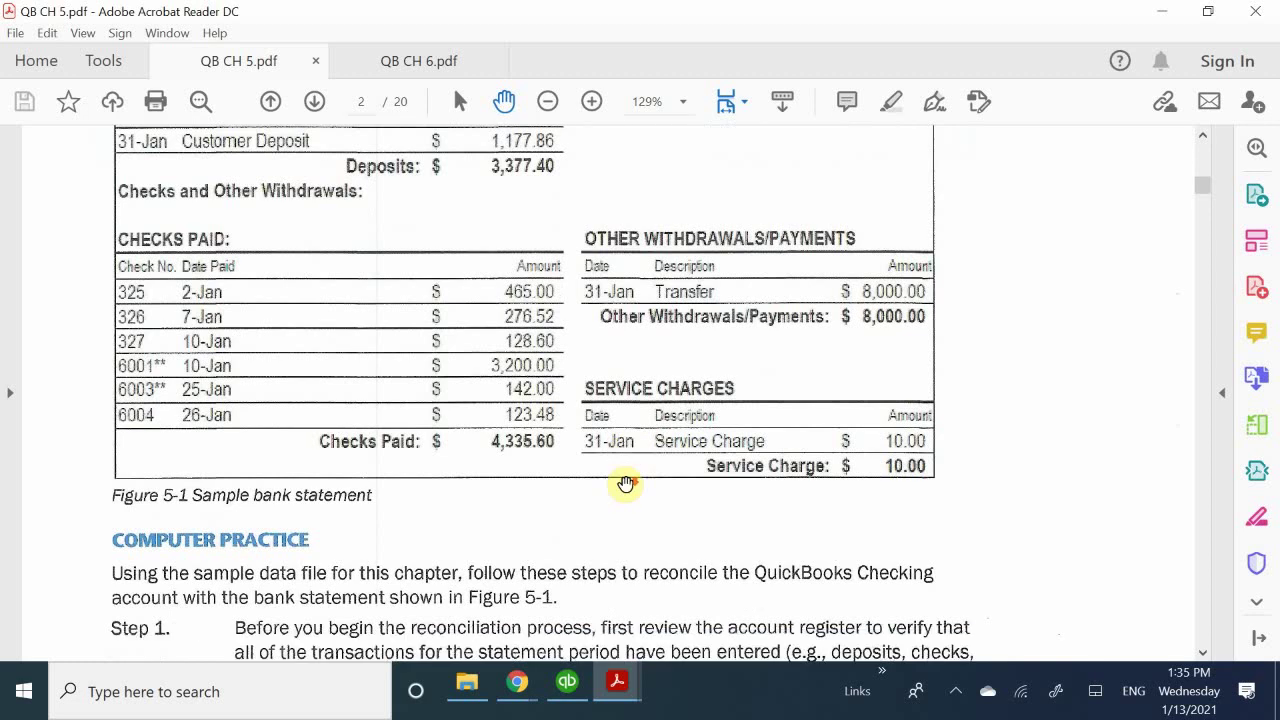
Review the sample bank statement in QB CH 5.pdf, covering its balance summary, deposits, interest, checks paid, withdrawals and service charges.
scroll(623, 484, "up", 4)
scroll(621, 481, "up", 5)
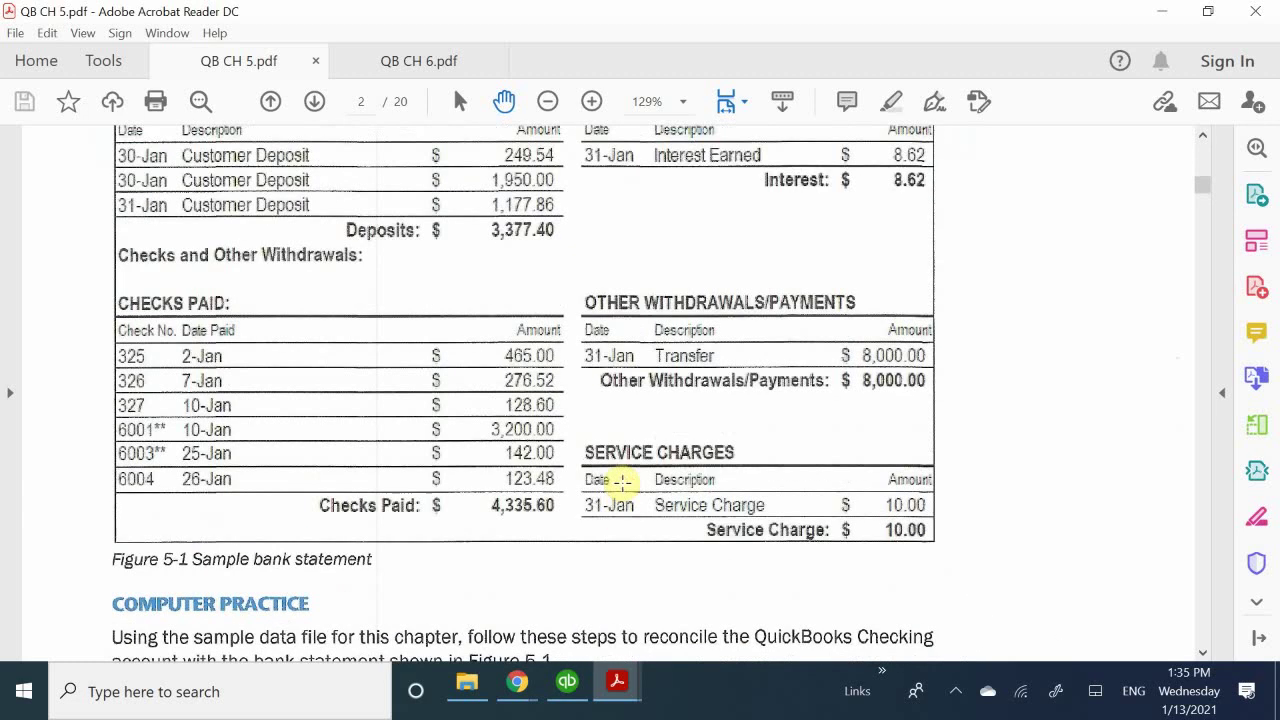
scroll(622, 483, "up", 3)
scroll(622, 483, "up", 6)
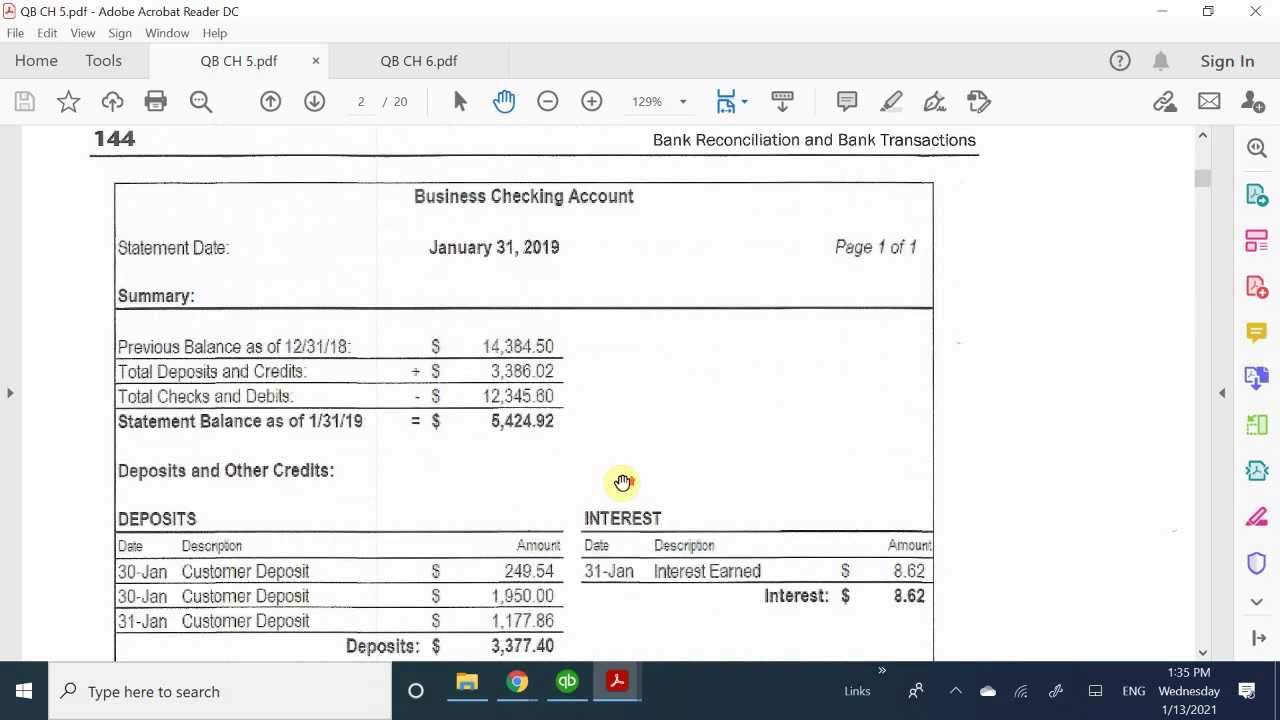
scroll(622, 483, "down", 2)
scroll(622, 483, "down", 2)
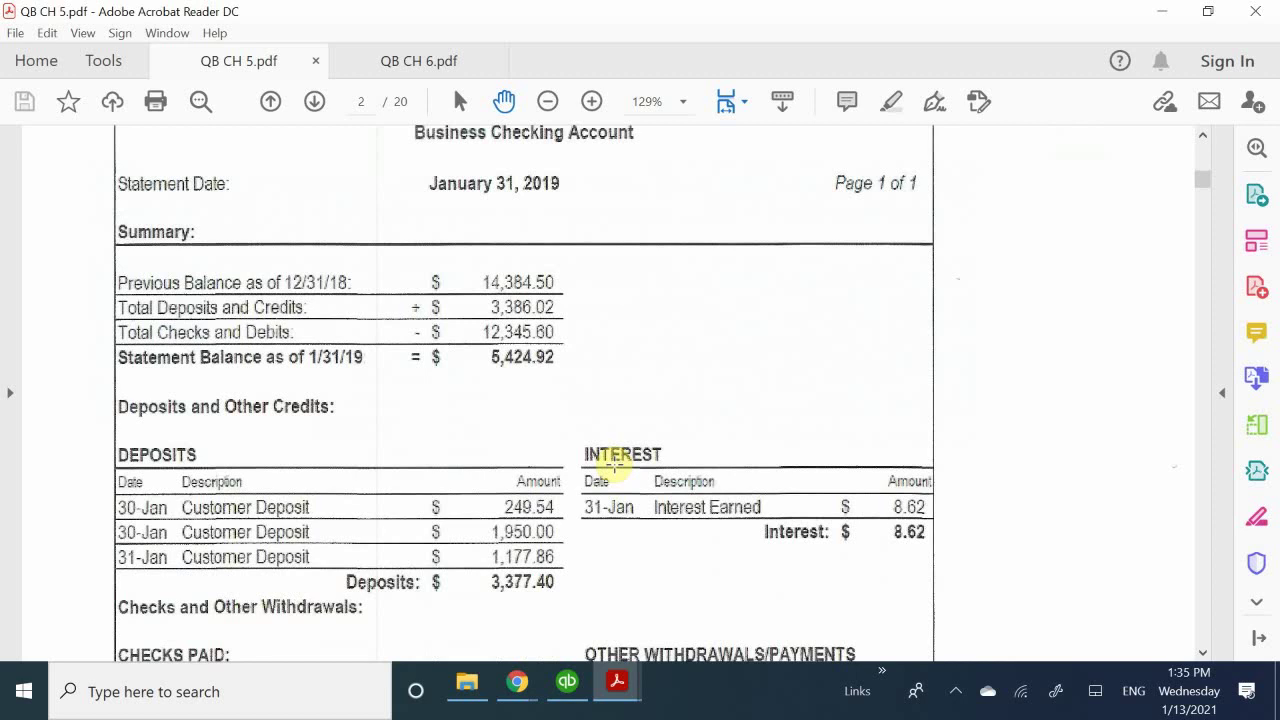
scroll(616, 461, "down", 7)
scroll(616, 461, "up", 8)
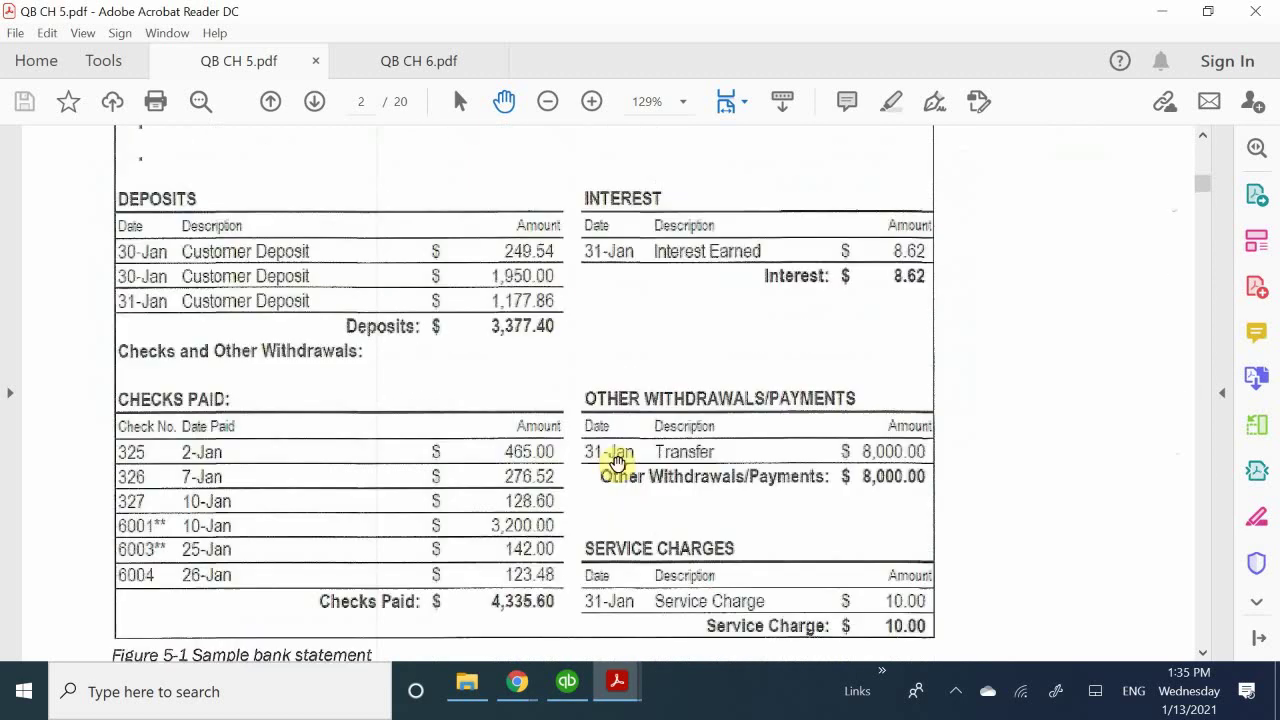
Switch to QuickBooks Desktop and start a bank reconciliation.
left_click(567, 681)
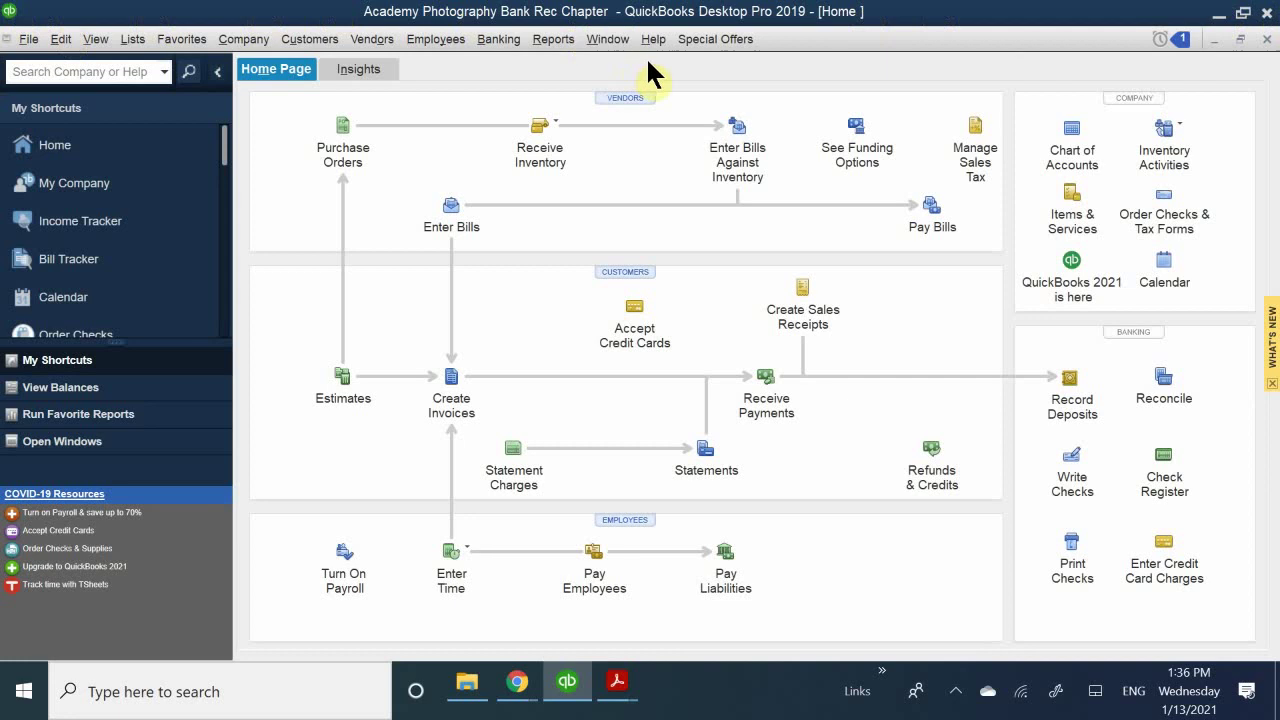
left_click(513, 38)
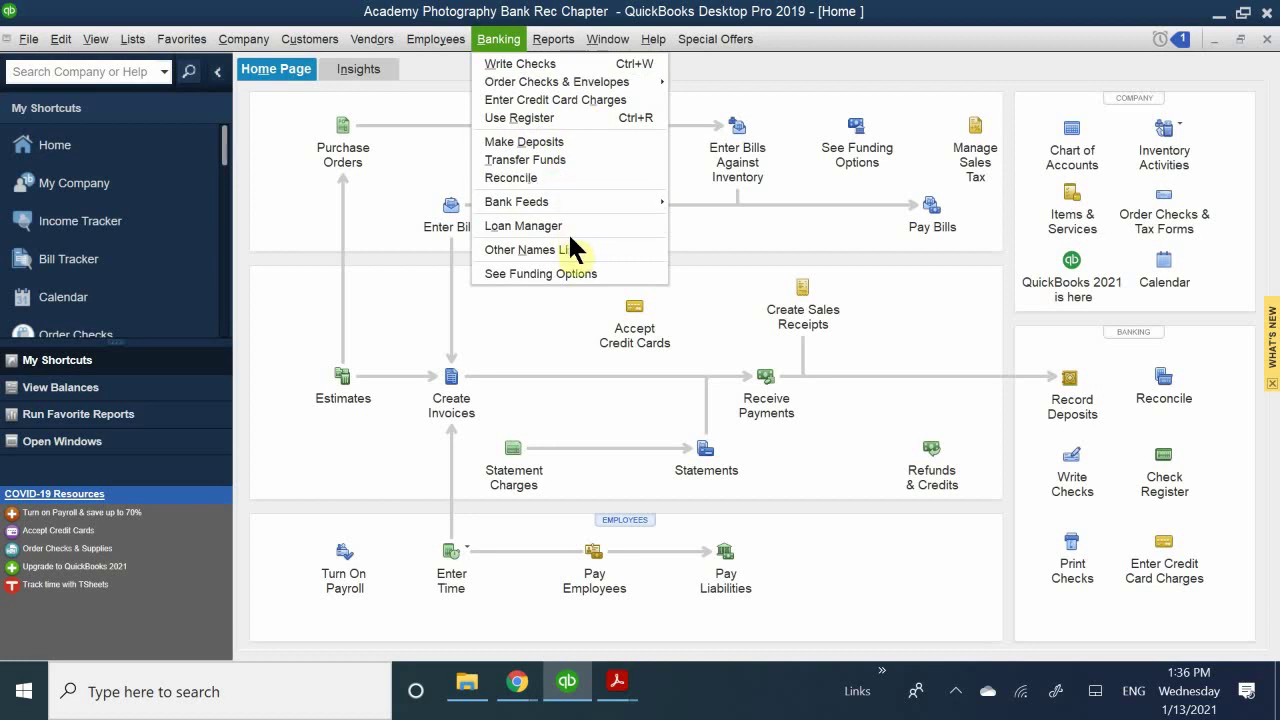
left_click(591, 182)
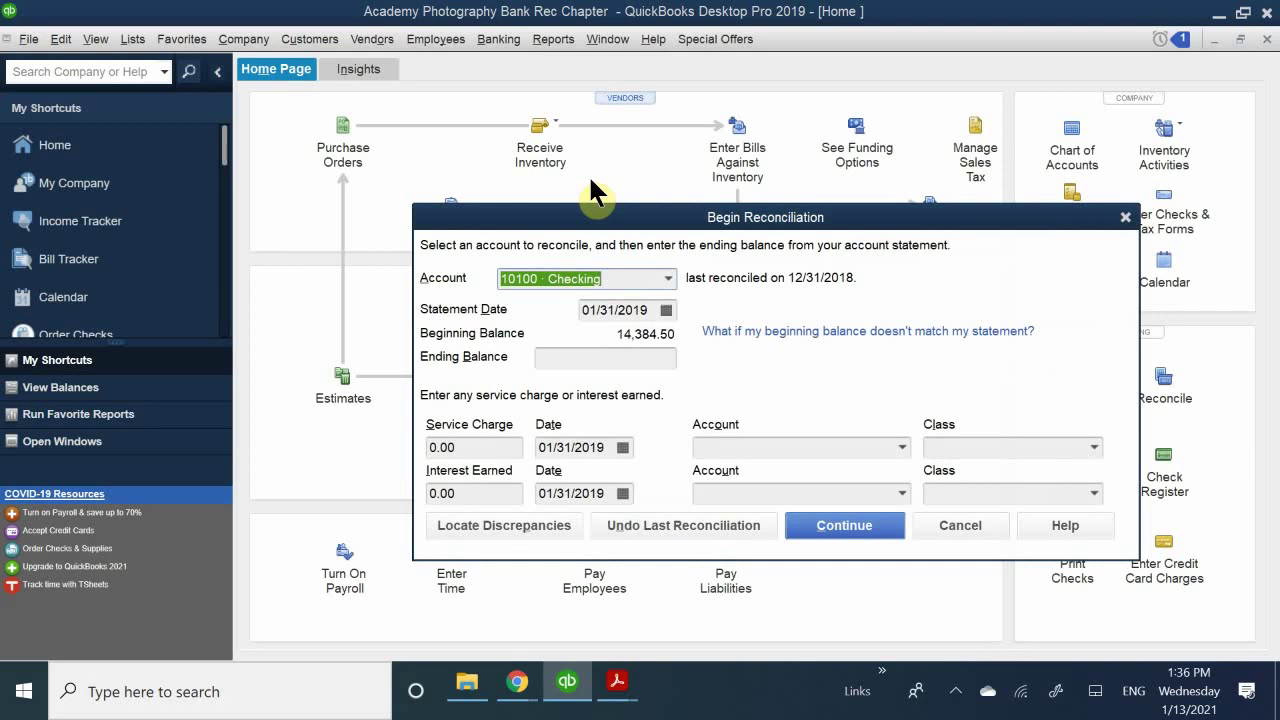
Look through the available accounts and choose the Checking bank account as the one to reconcile.
left_click(667, 282)
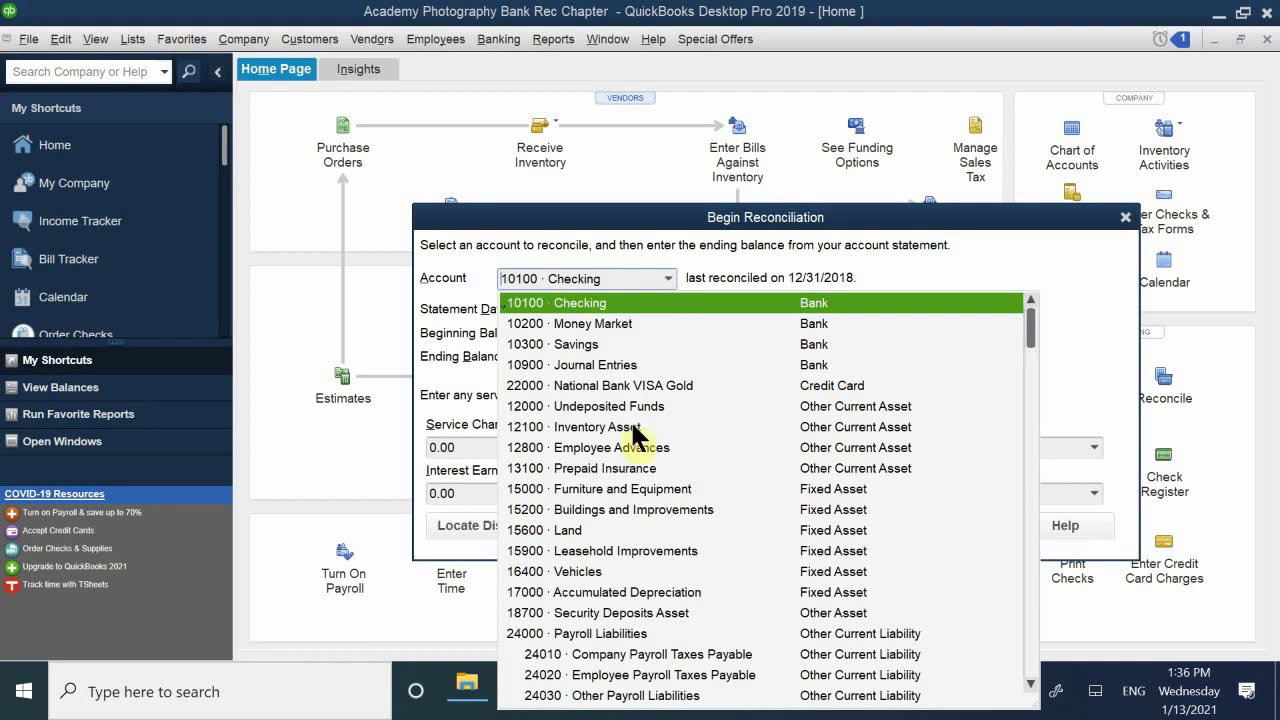
scroll(631, 404, "down", 3)
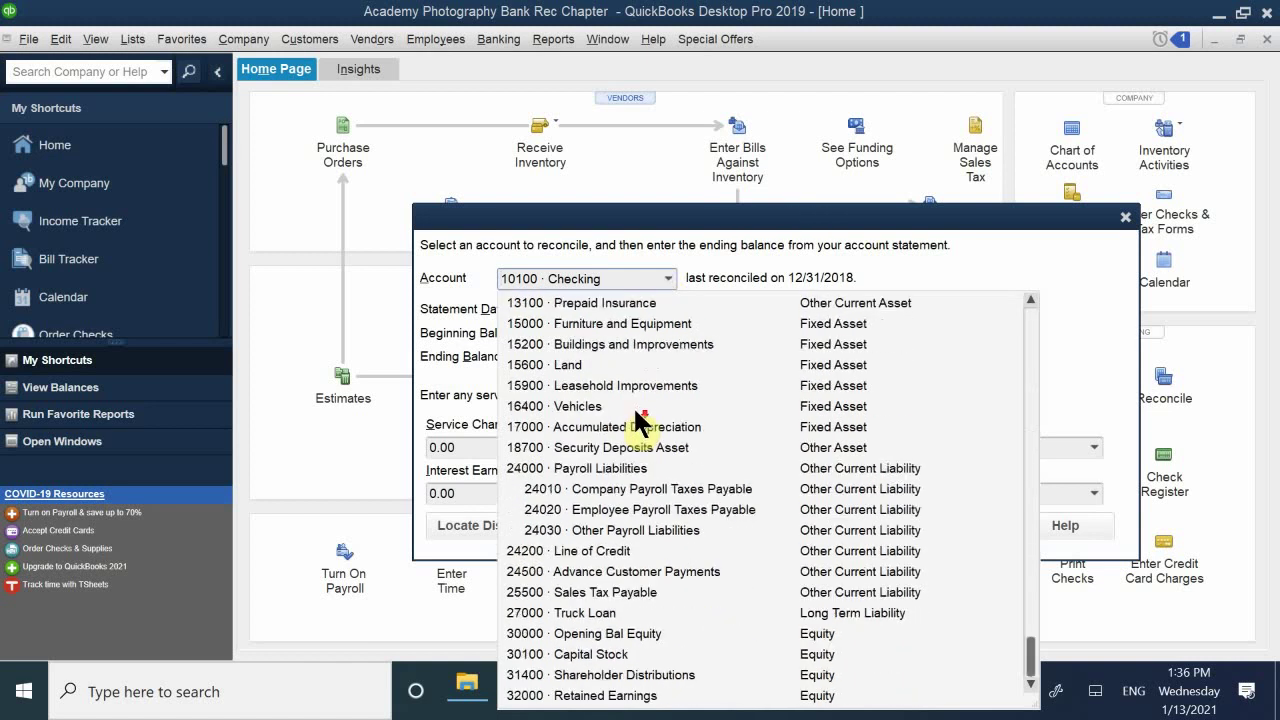
scroll(636, 412, "up", 3)
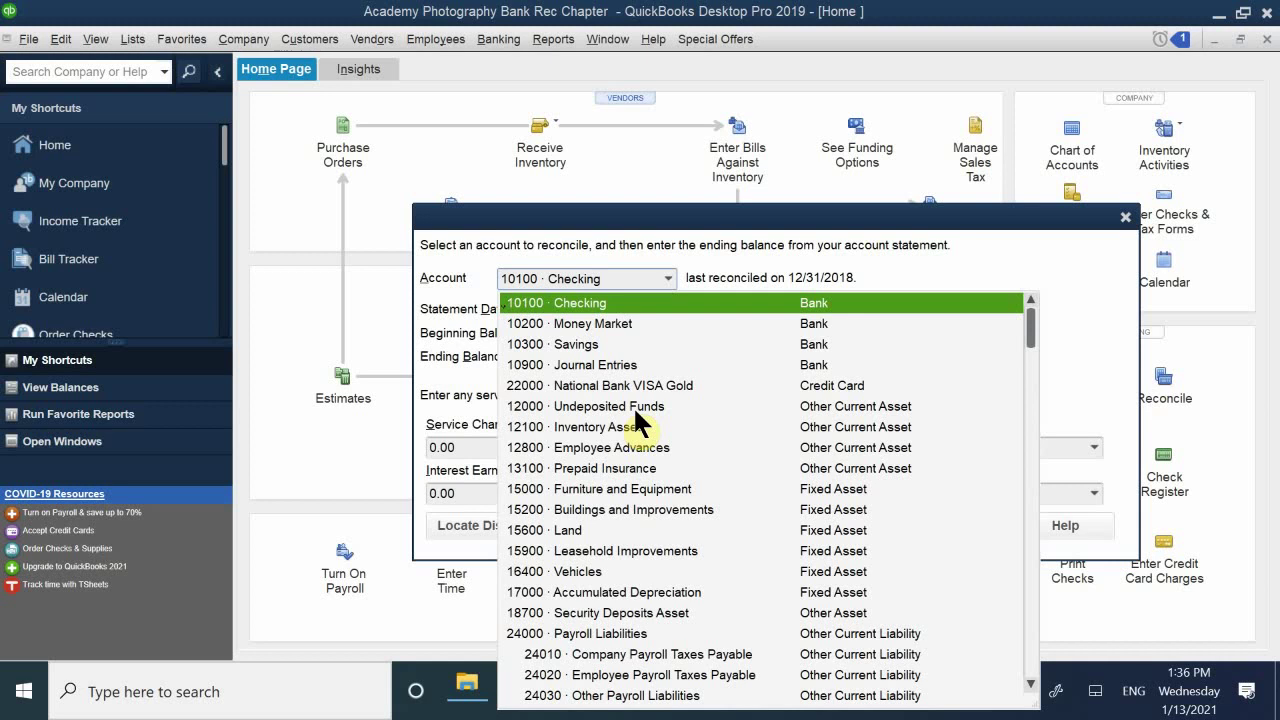
scroll(636, 418, "down", 3)
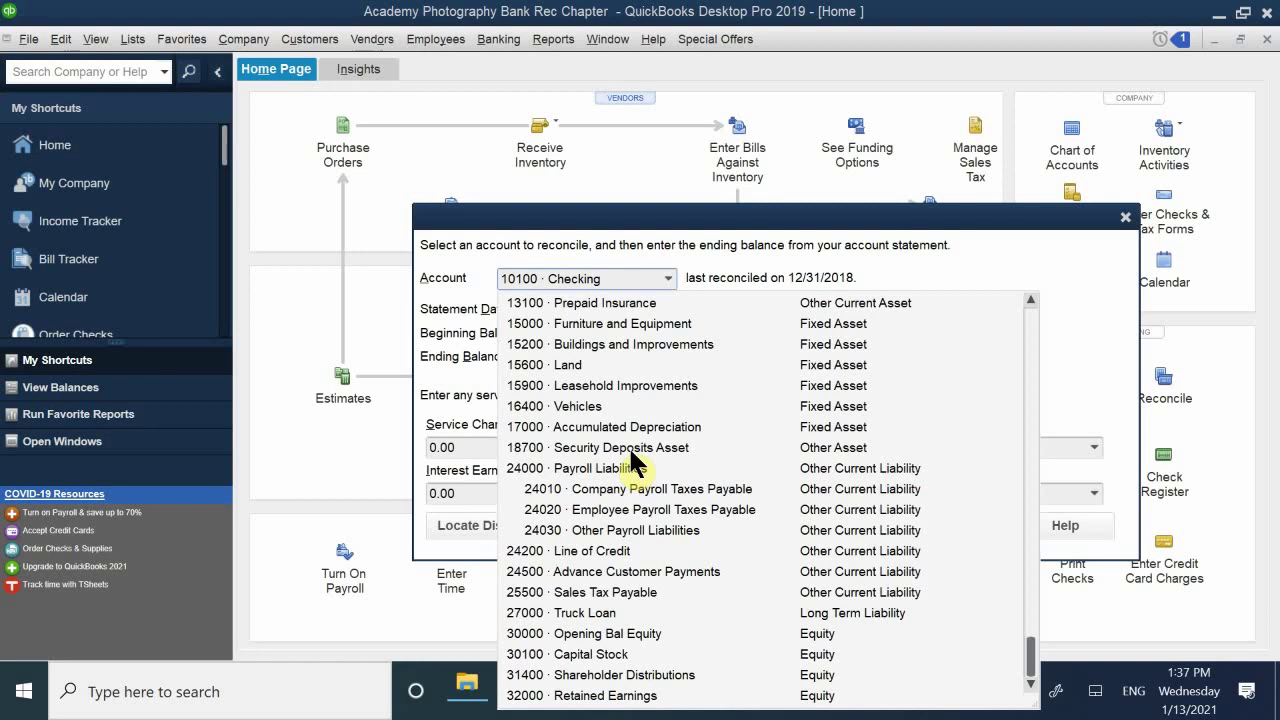
scroll(620, 450, "up", 10)
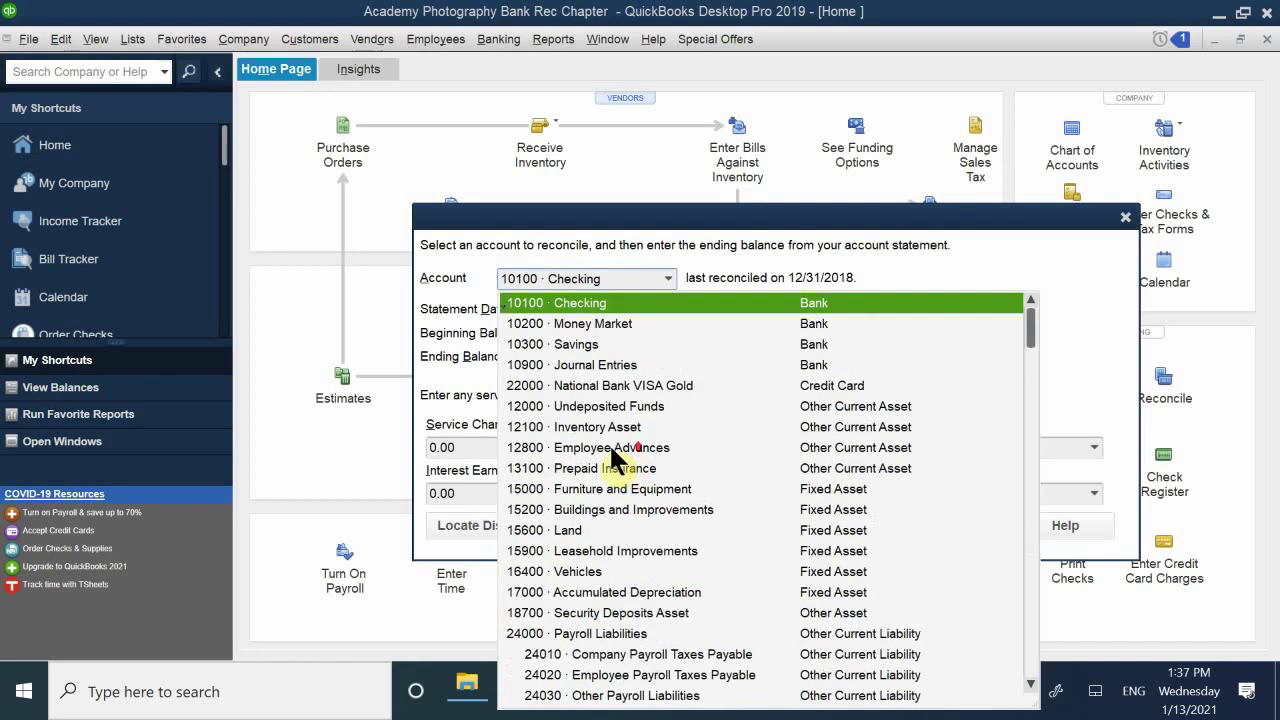
left_click(577, 307)
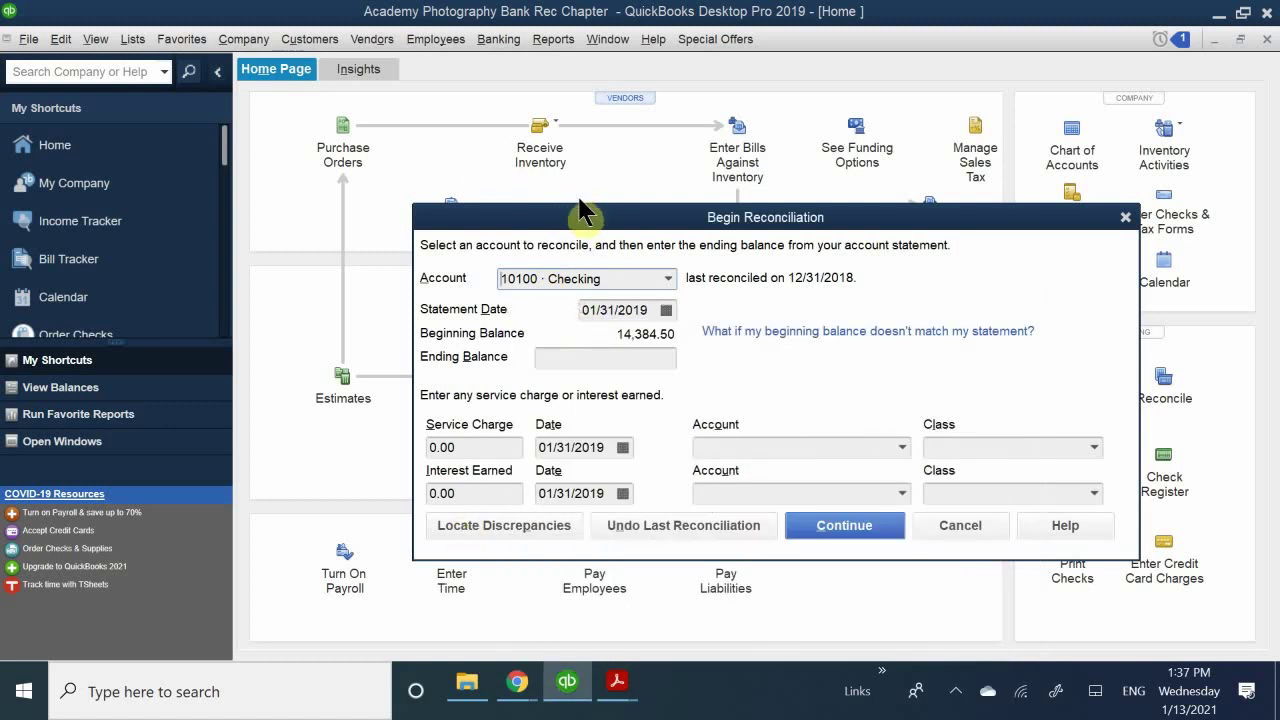
Check the statement date and previous balance on the QB CH 5.pdf bank statement, and return to the reconciliation in QuickBooks.
mouse_move(557, 228)
left_mouse_down()
mouse_move(546, 342)
mouse_move(541, 322)
mouse_move(498, 305)
mouse_move(566, 251)
left_mouse_up()
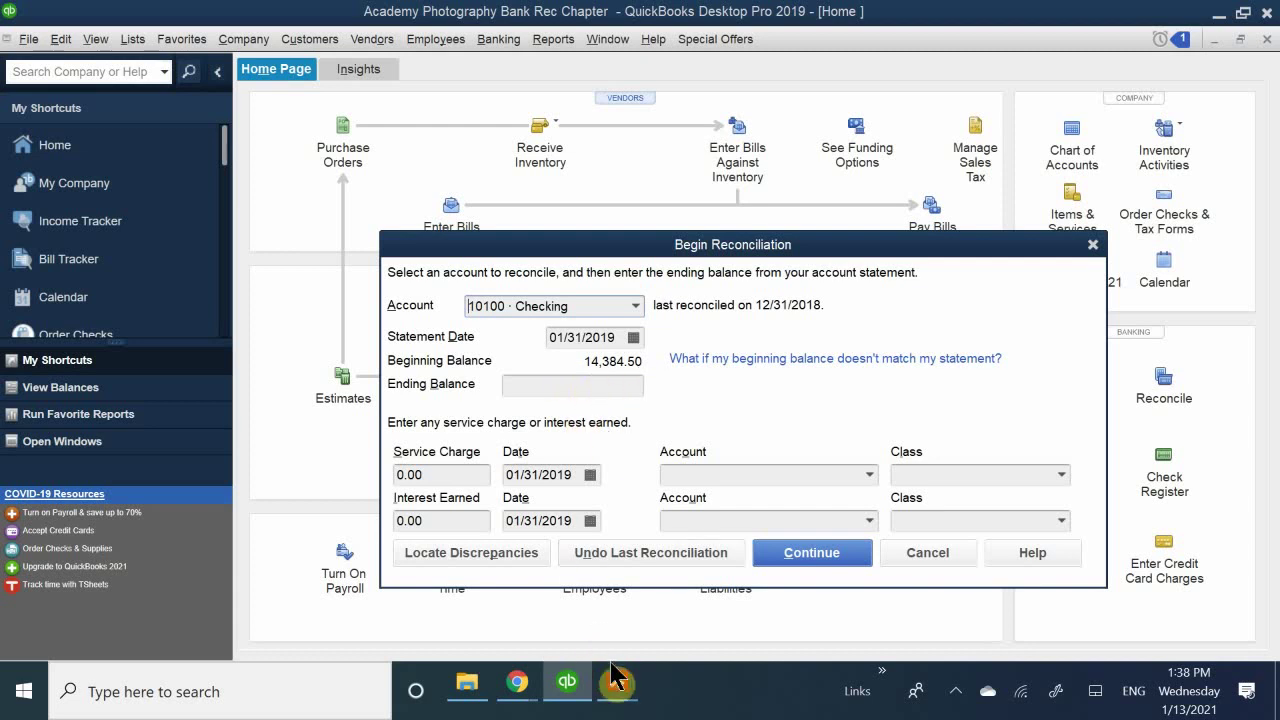
mouse_move(604, 690)
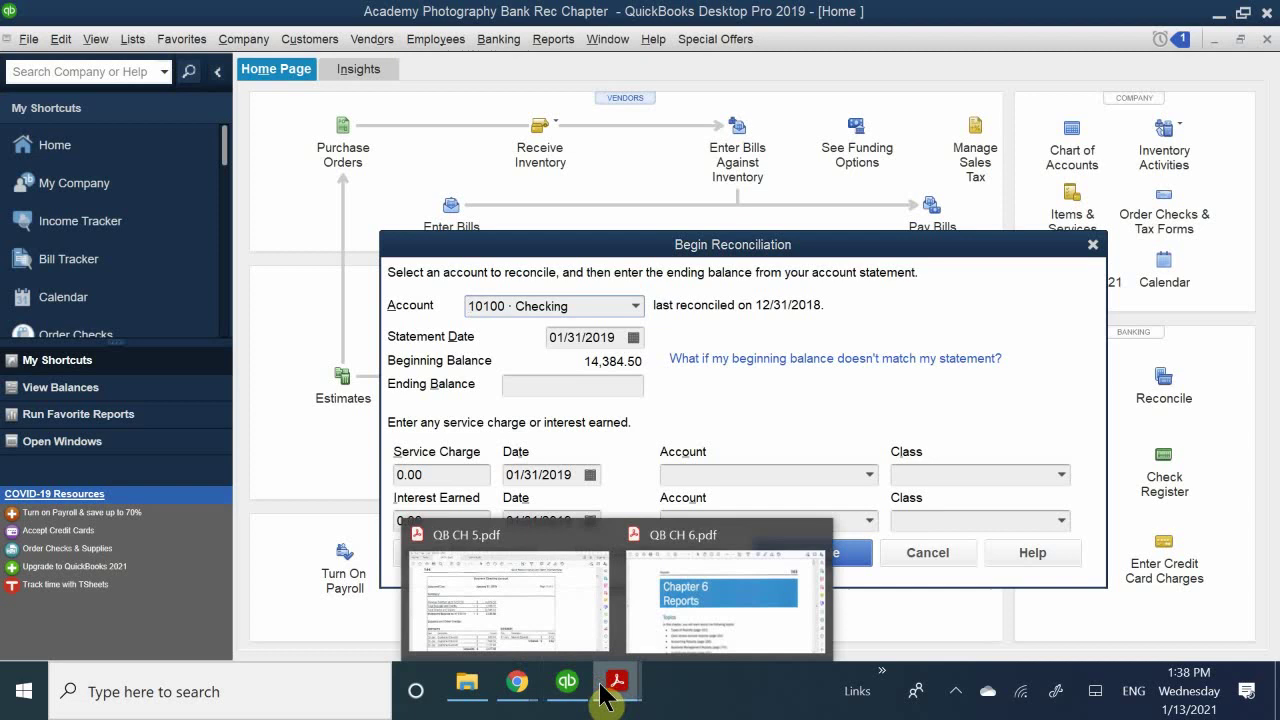
left_click(575, 640)
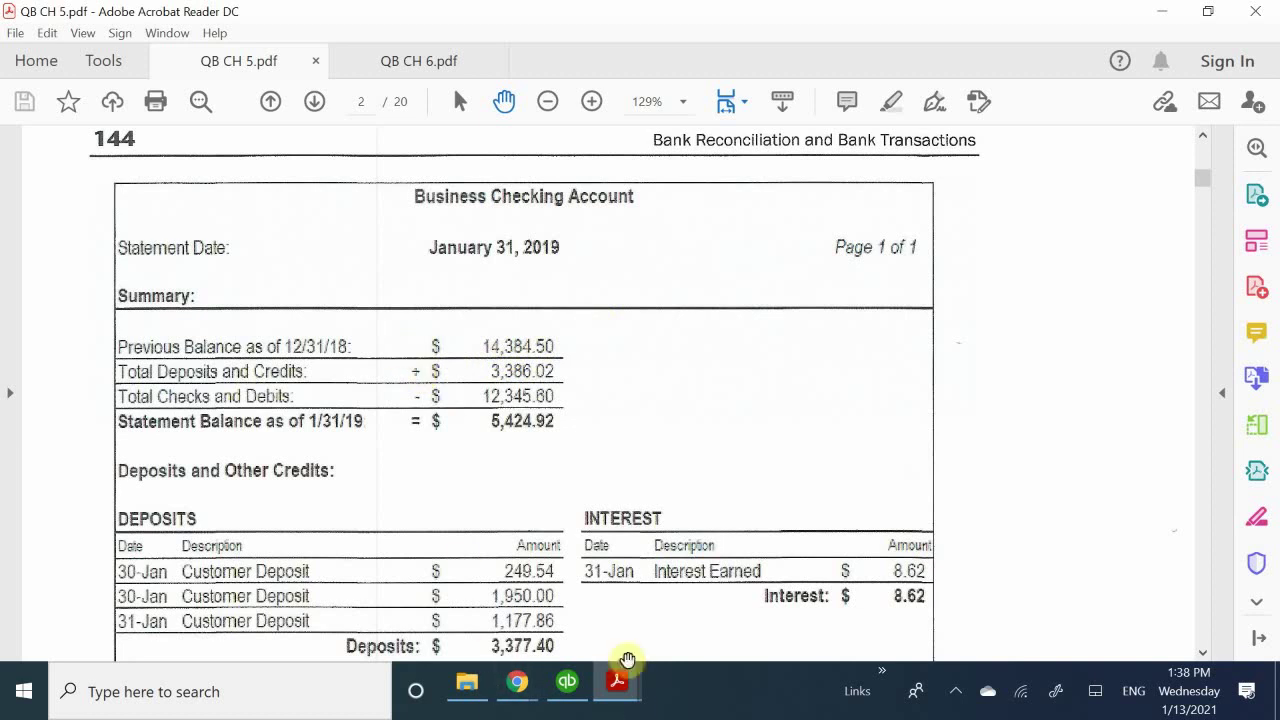
left_click(568, 686)
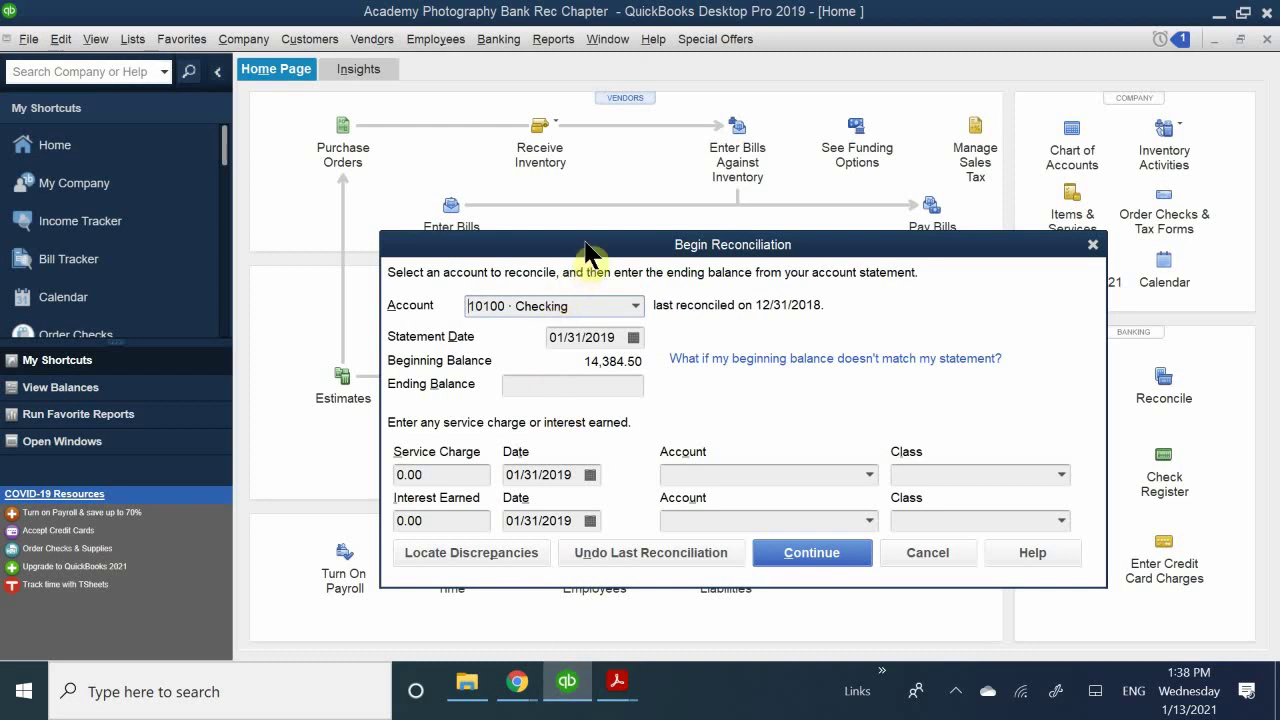
left_click_drag(560, 246, 527, 252)
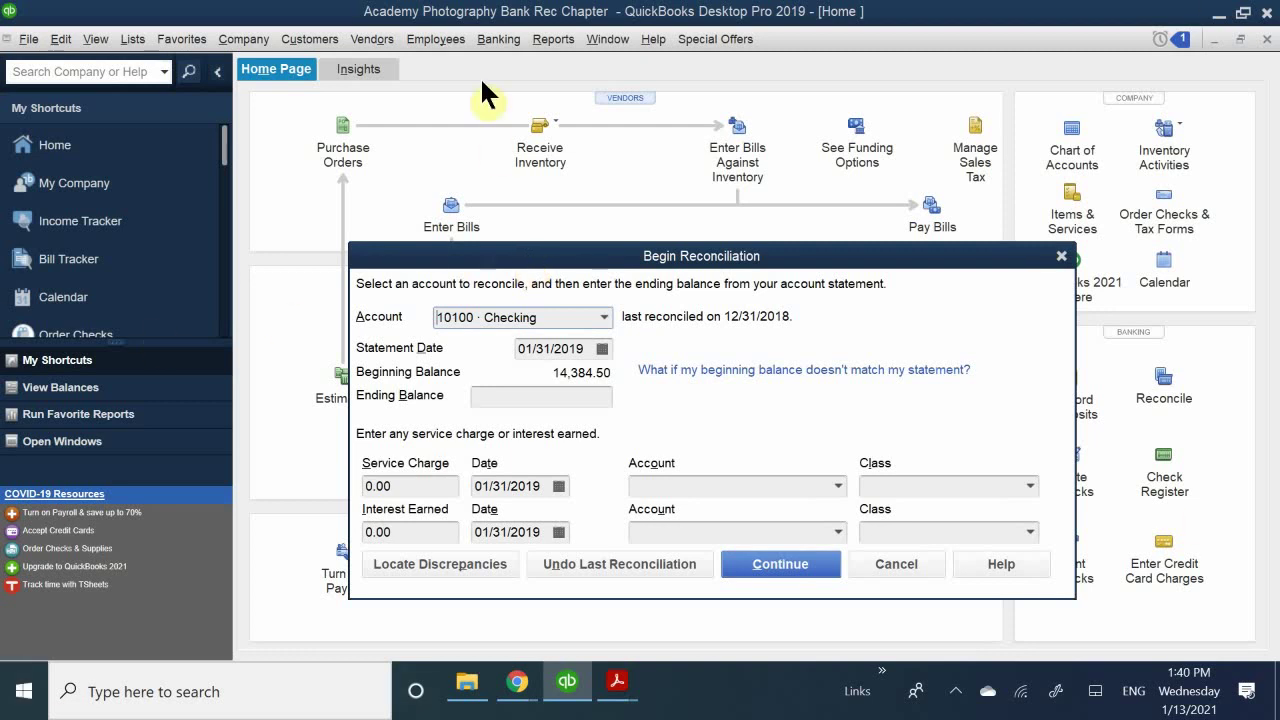
Look up the 1/31/19 statement balance in QB CH 5.pdf and enter 5424.92 as the reconciliation's ending balance in QuickBooks.
left_click(505, 398)
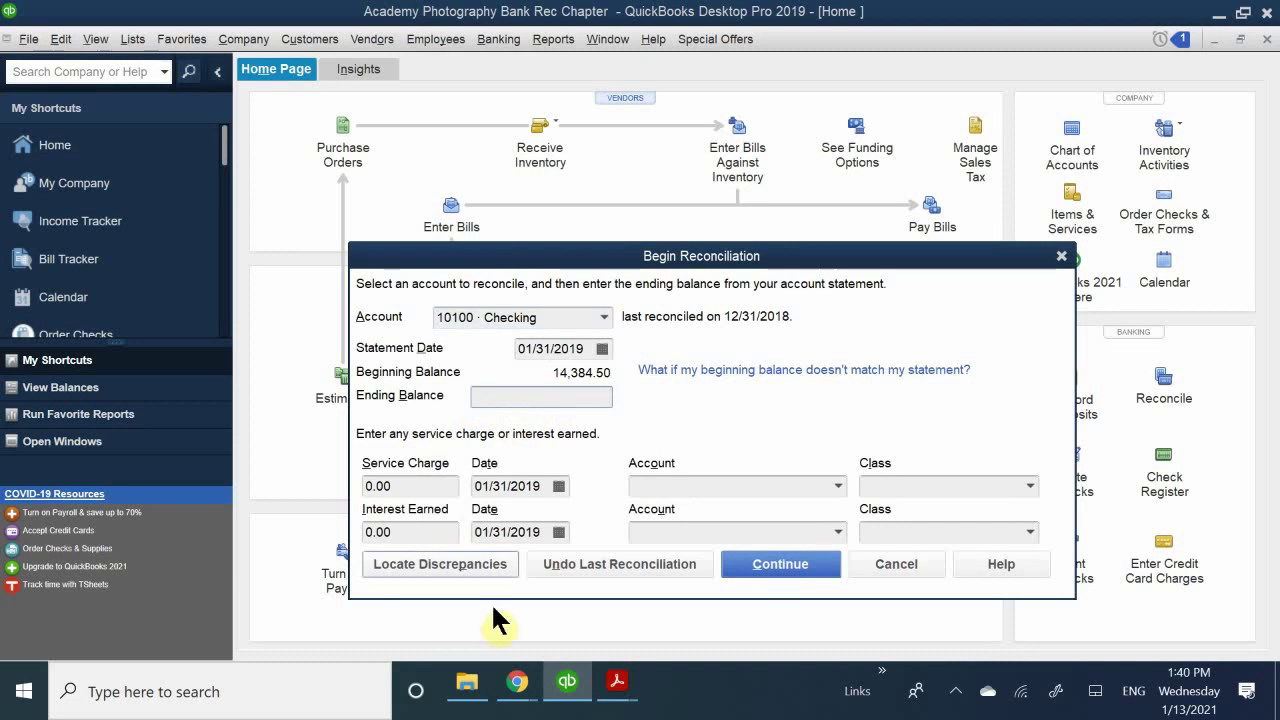
mouse_move(617, 684)
left_click(525, 605)
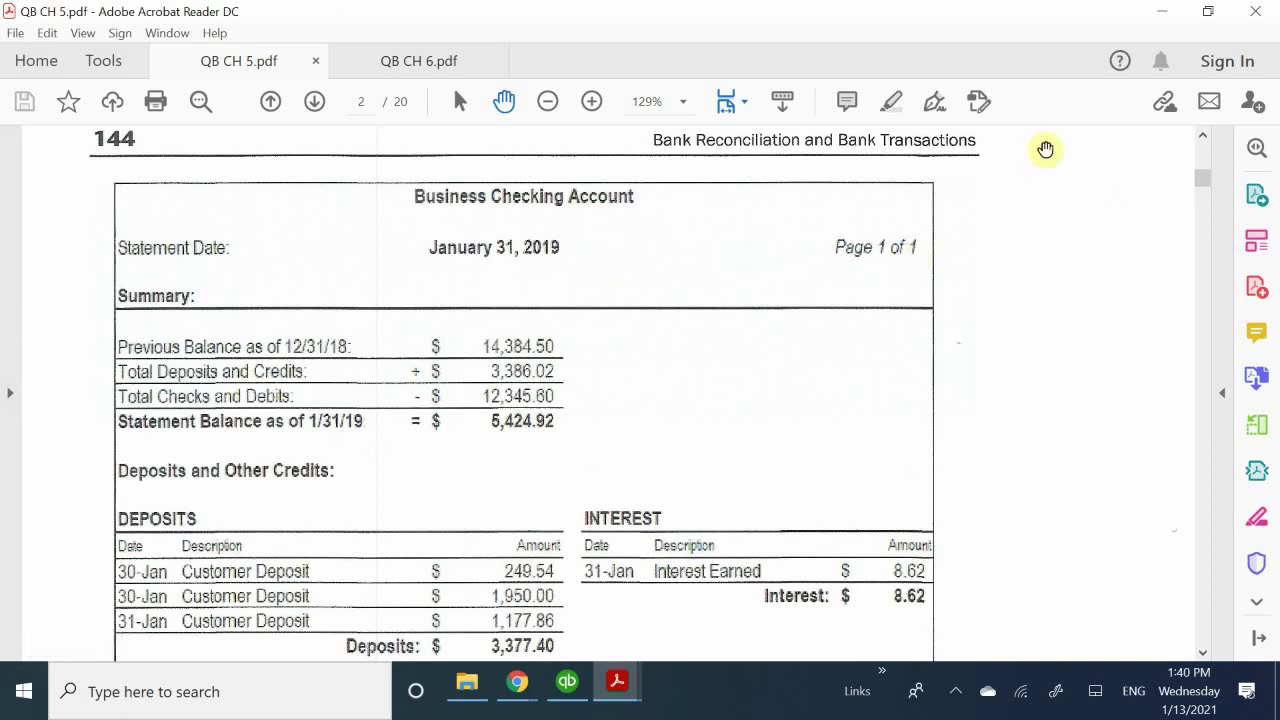
left_click(600, 688)
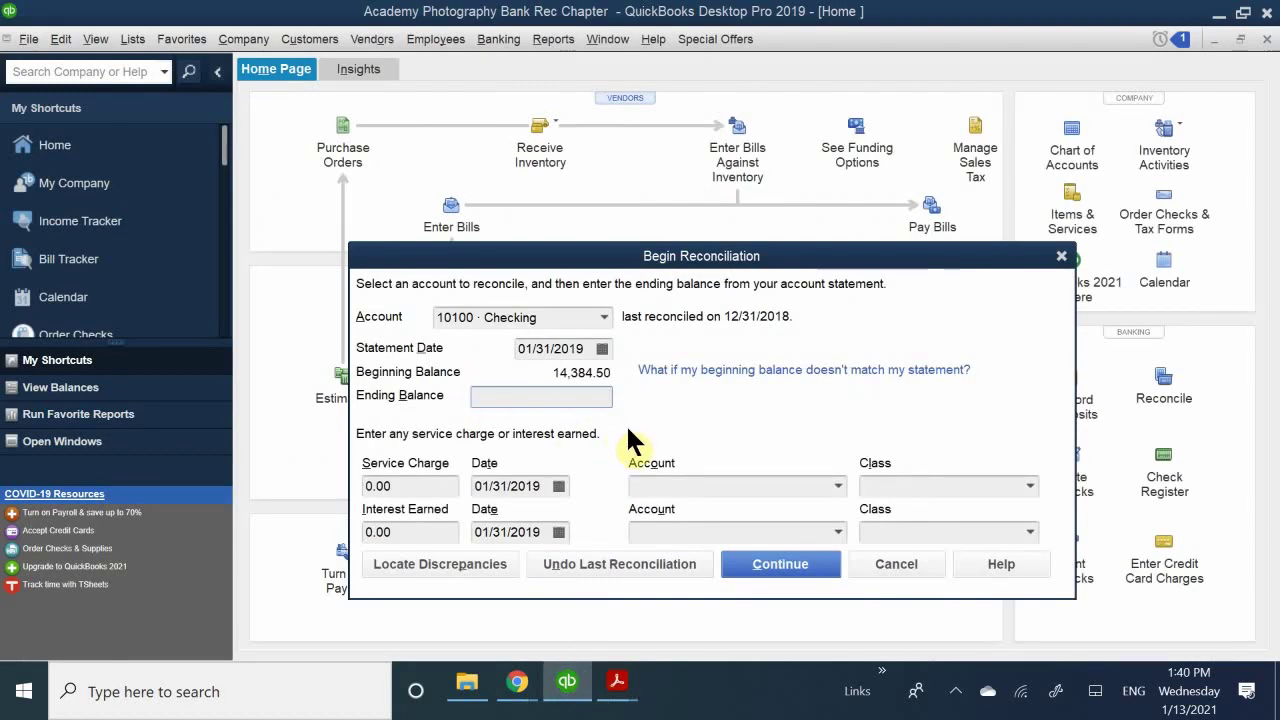
left_click(568, 396)
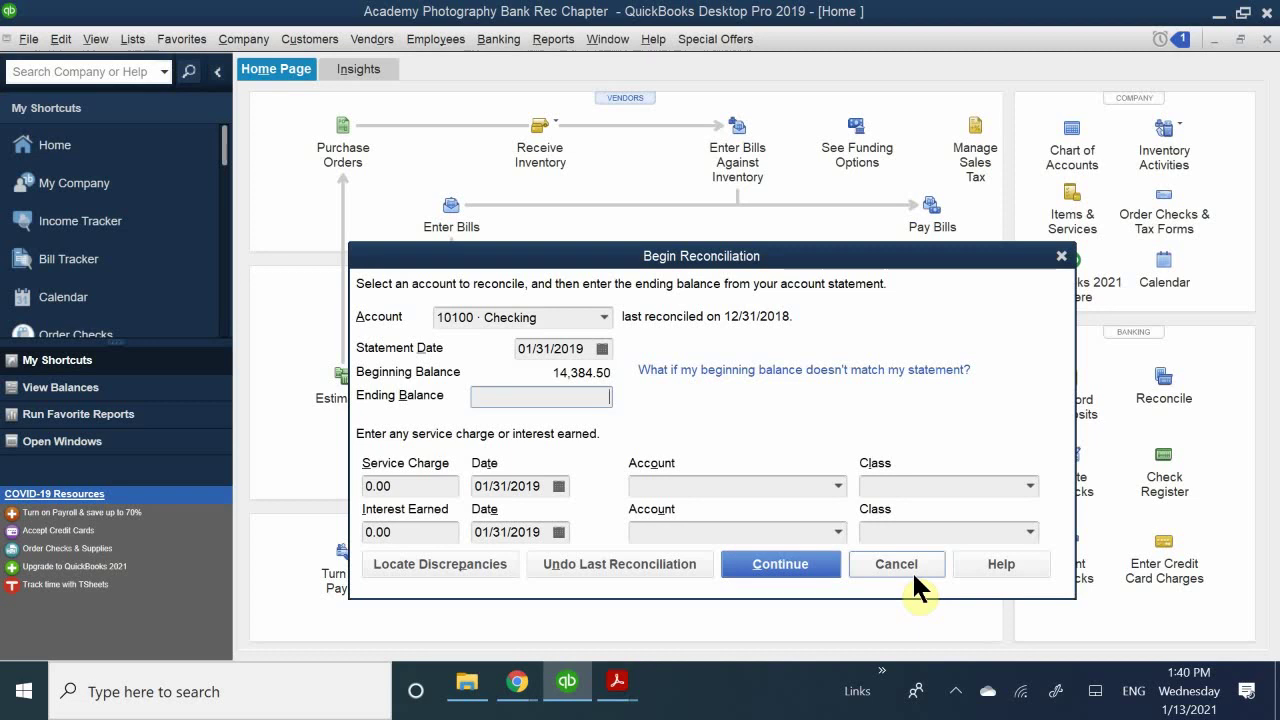
type("5")
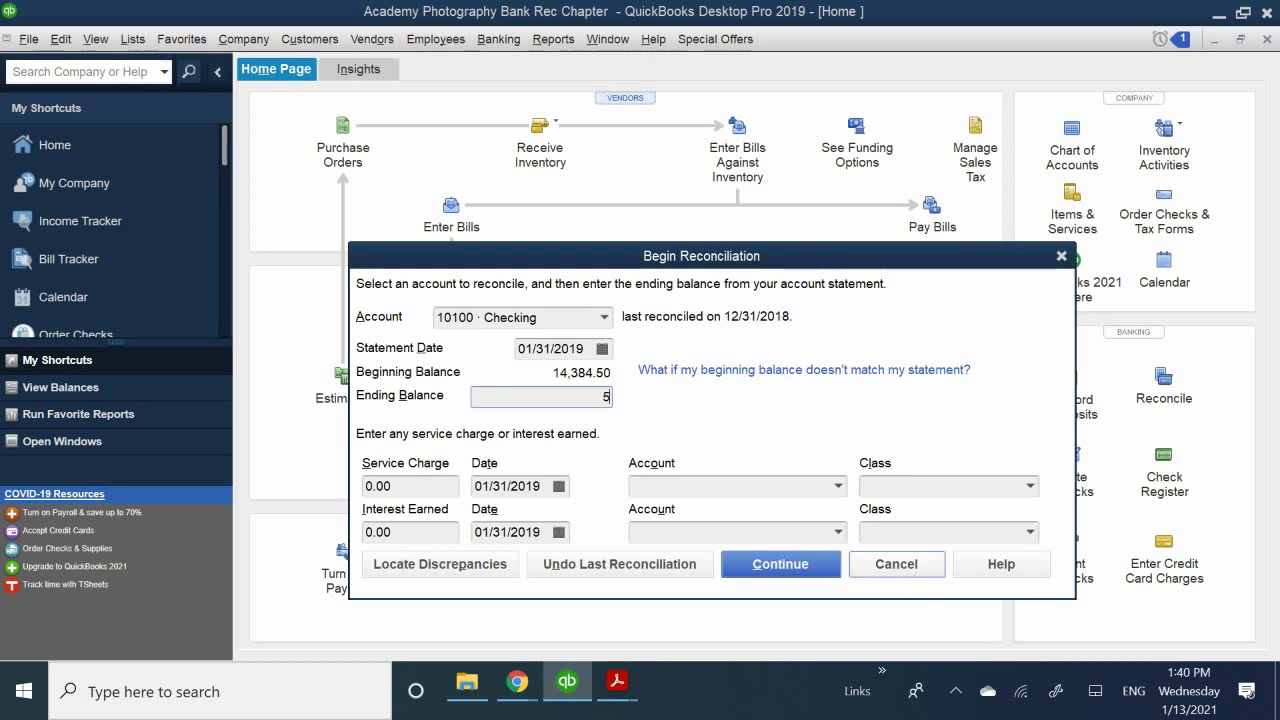
type("424.92")
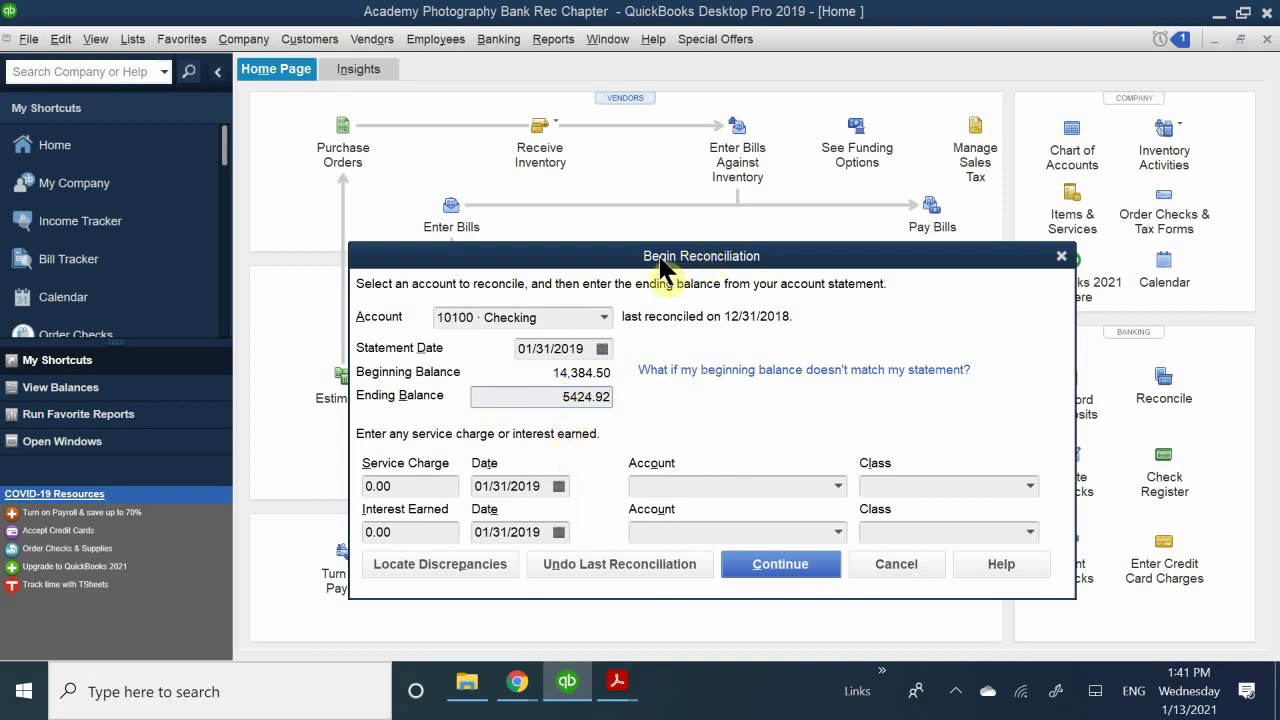
Find the service charge on the QB CH 5.pdf bank statement and enter 10.00 as the service charge in the QuickBooks reconciliation.
left_click_drag(657, 265, 617, 280)
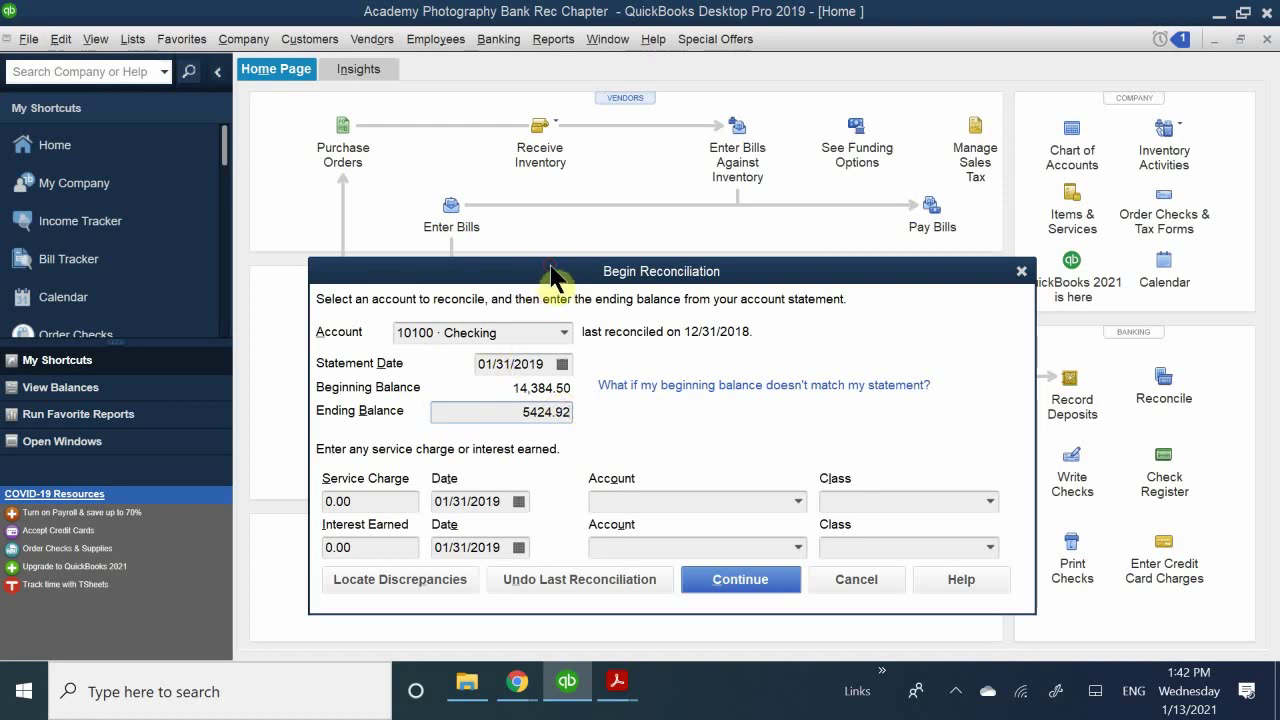
left_click_drag(550, 278, 594, 275)
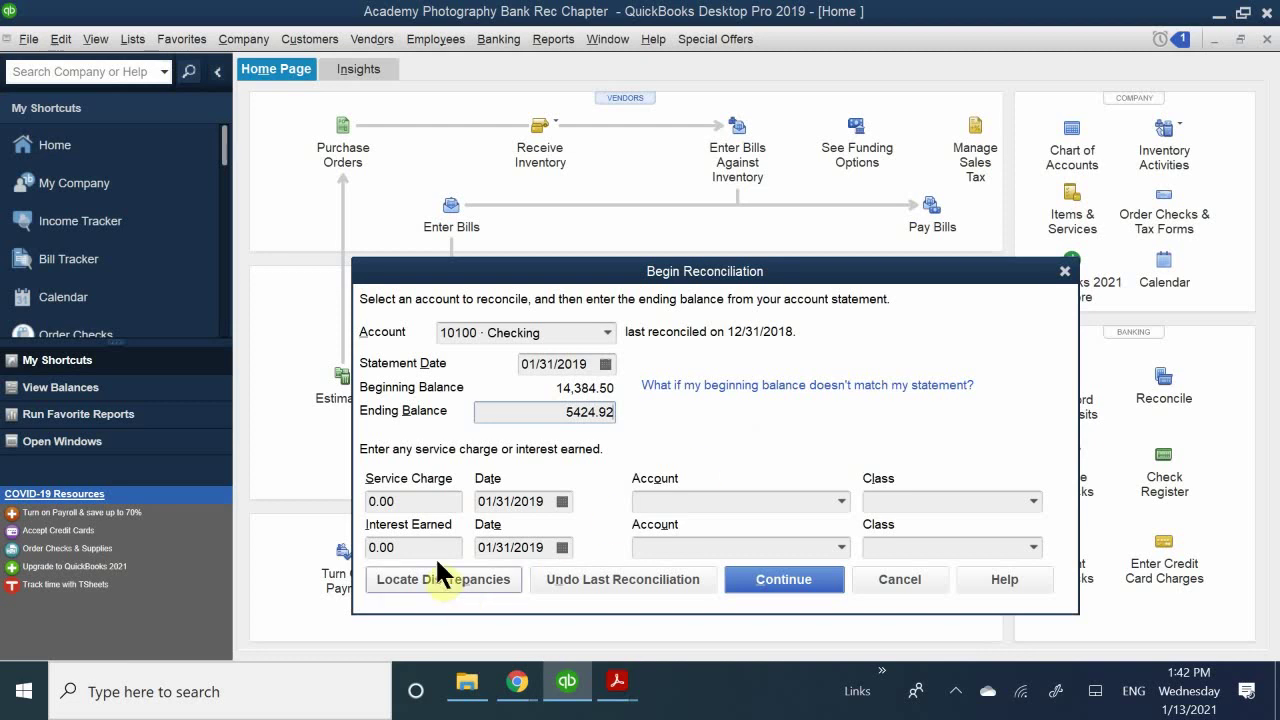
left_click(414, 500)
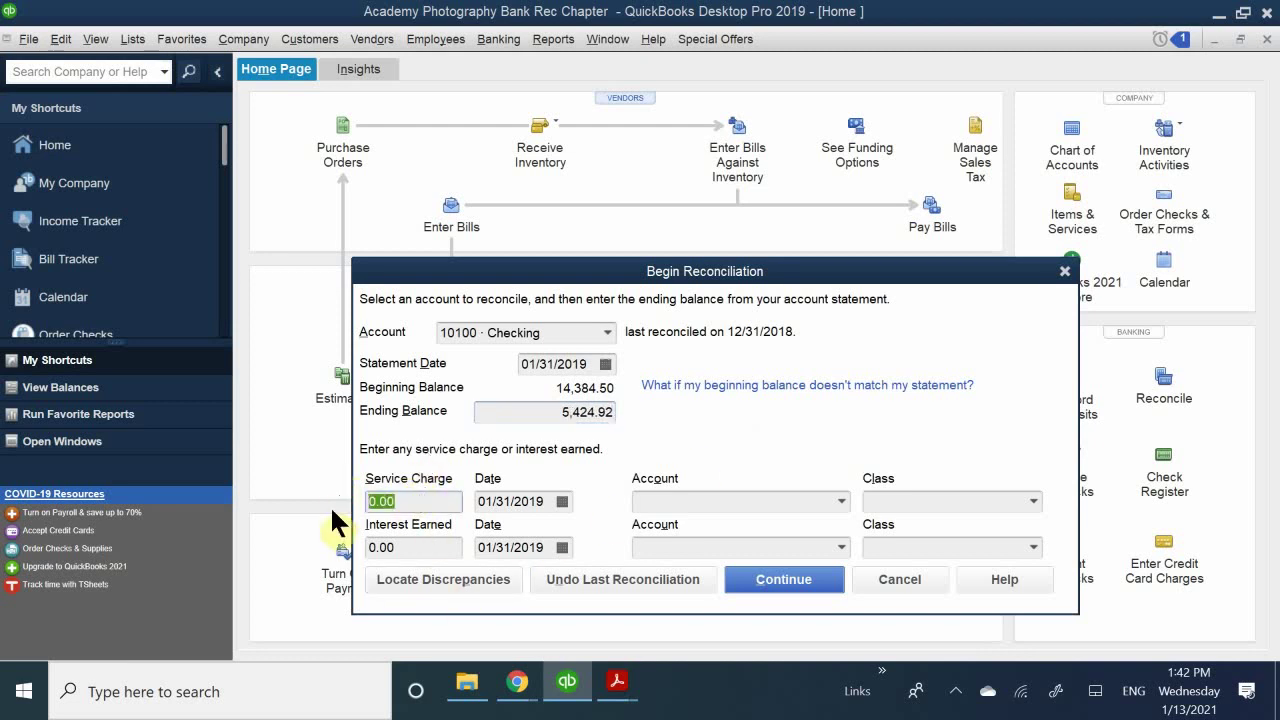
left_click(617, 681)
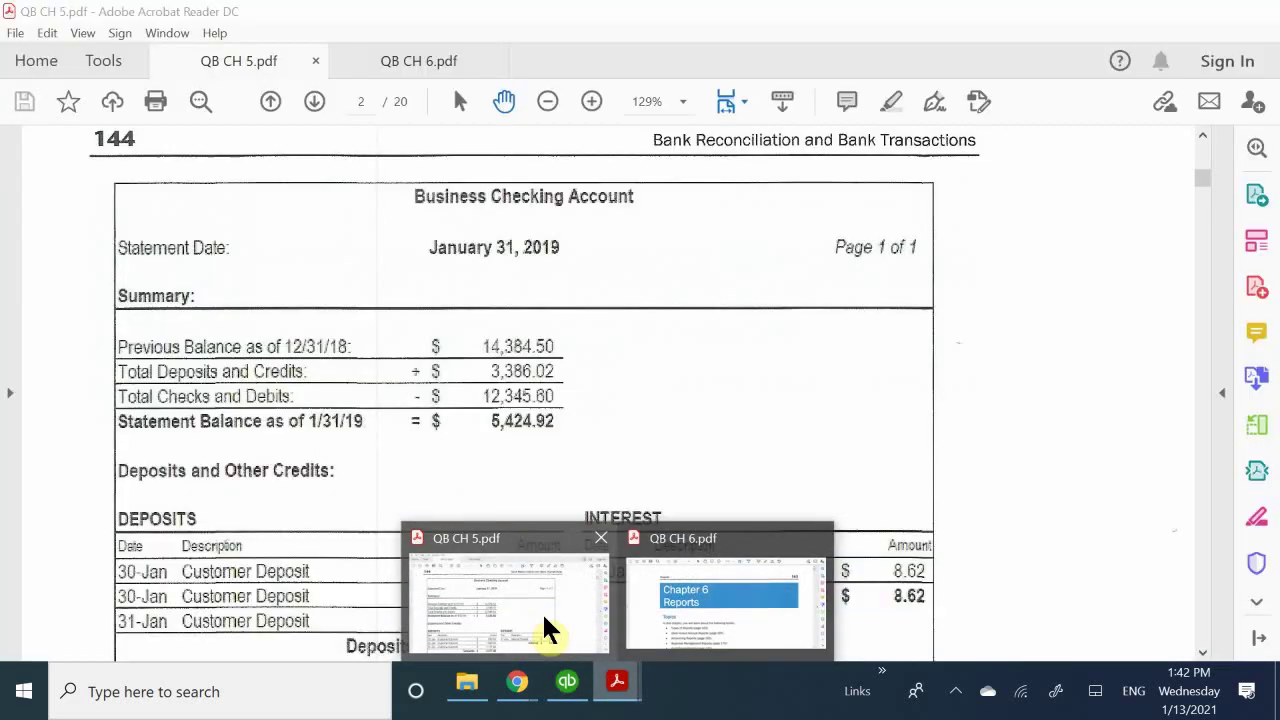
left_click(543, 615)
scroll(620, 458, "down", 8)
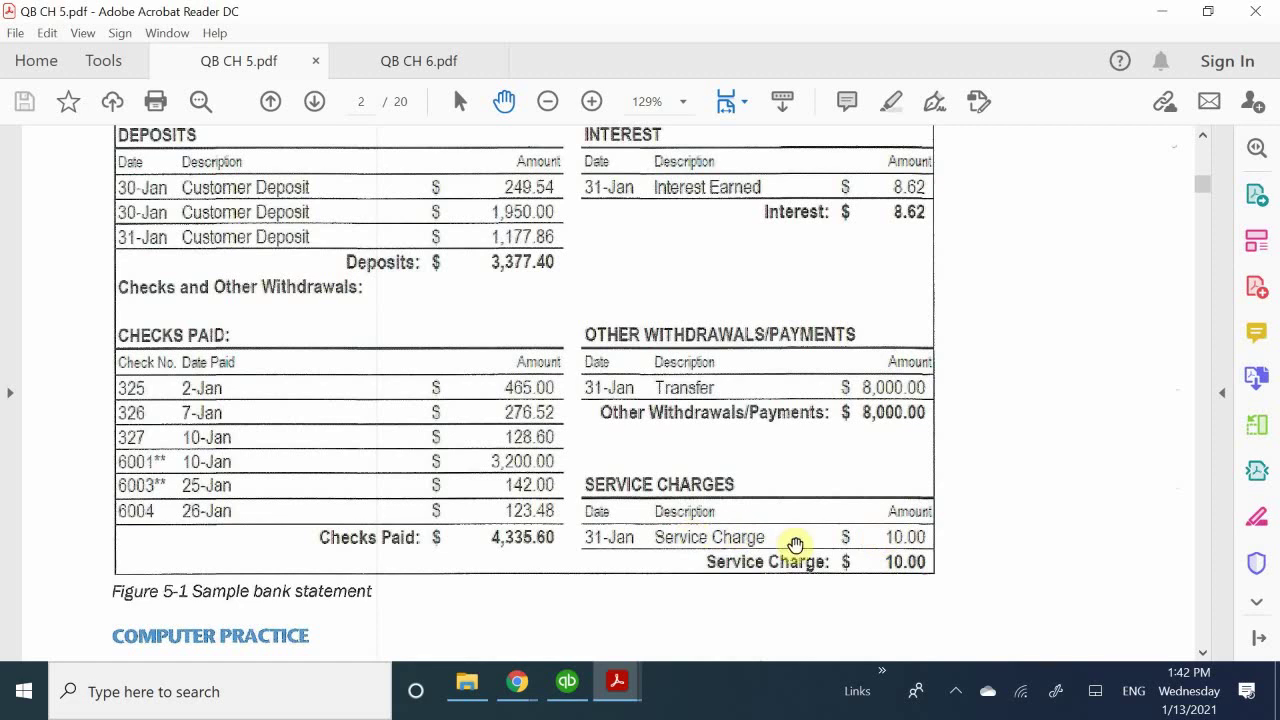
left_click(568, 690)
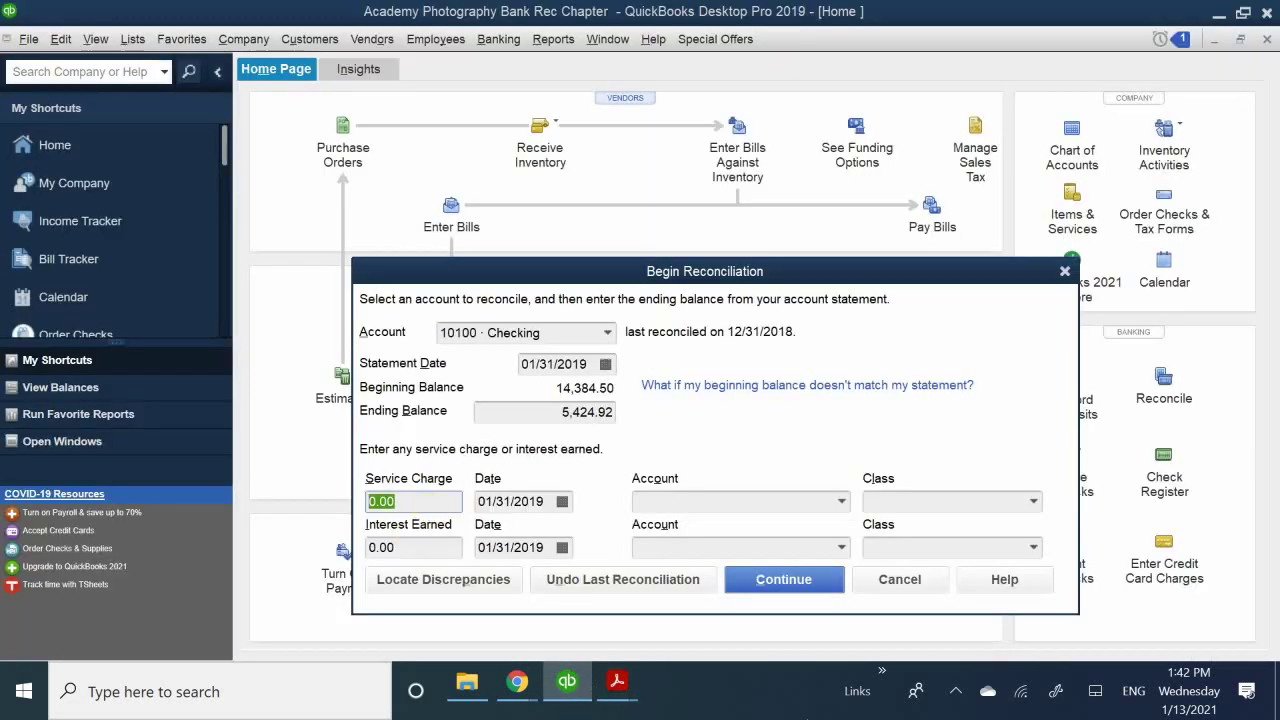
type("10.00")
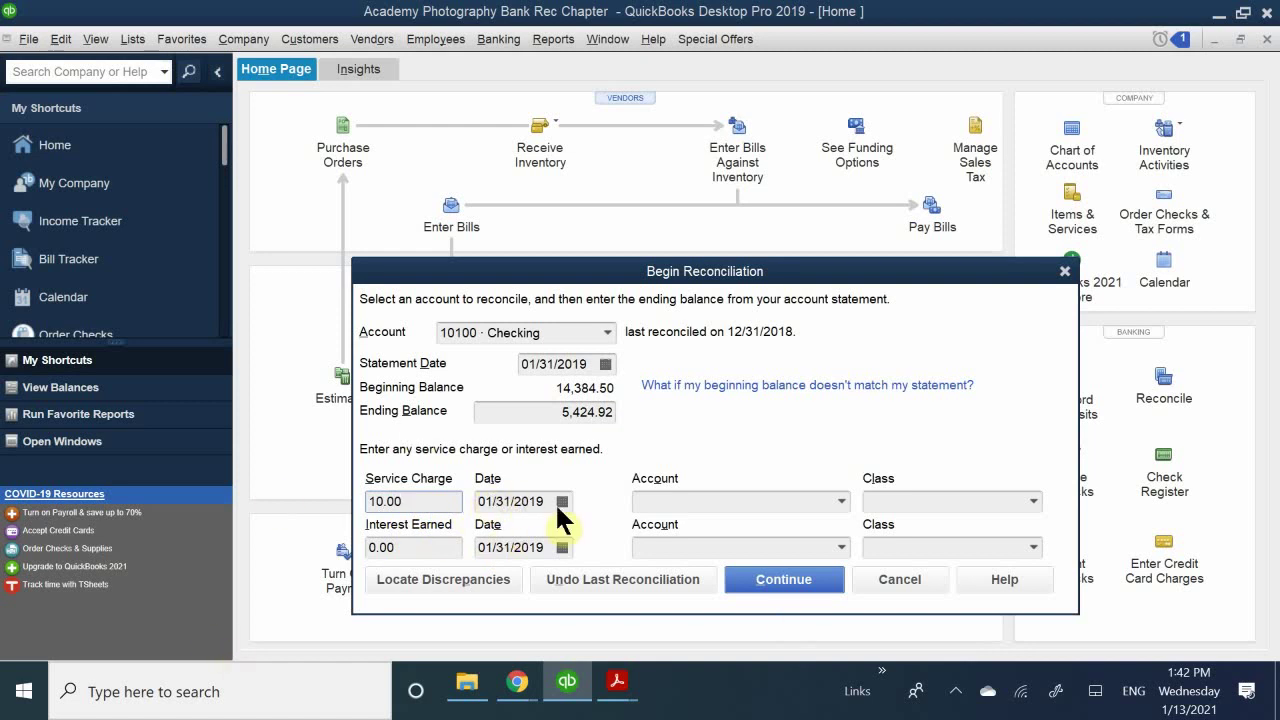
Assign the service charge to the Bank Service Charges expense account.
left_click(663, 502)
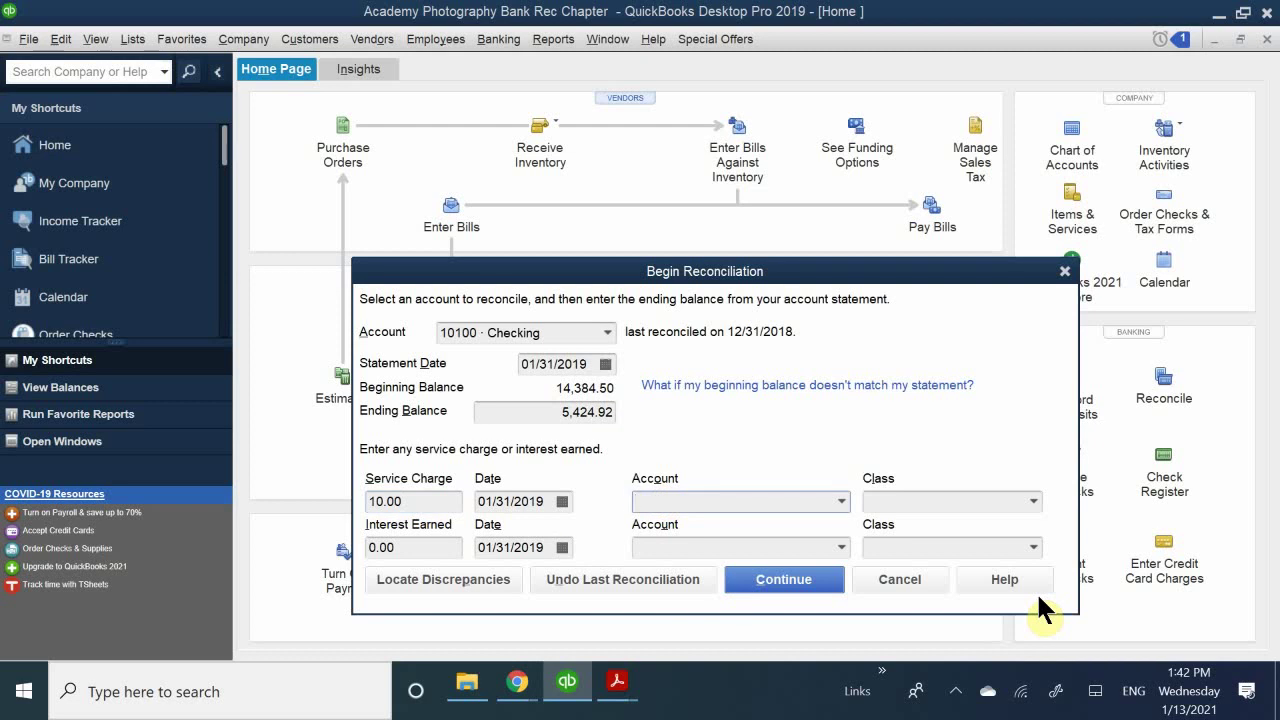
type("N")
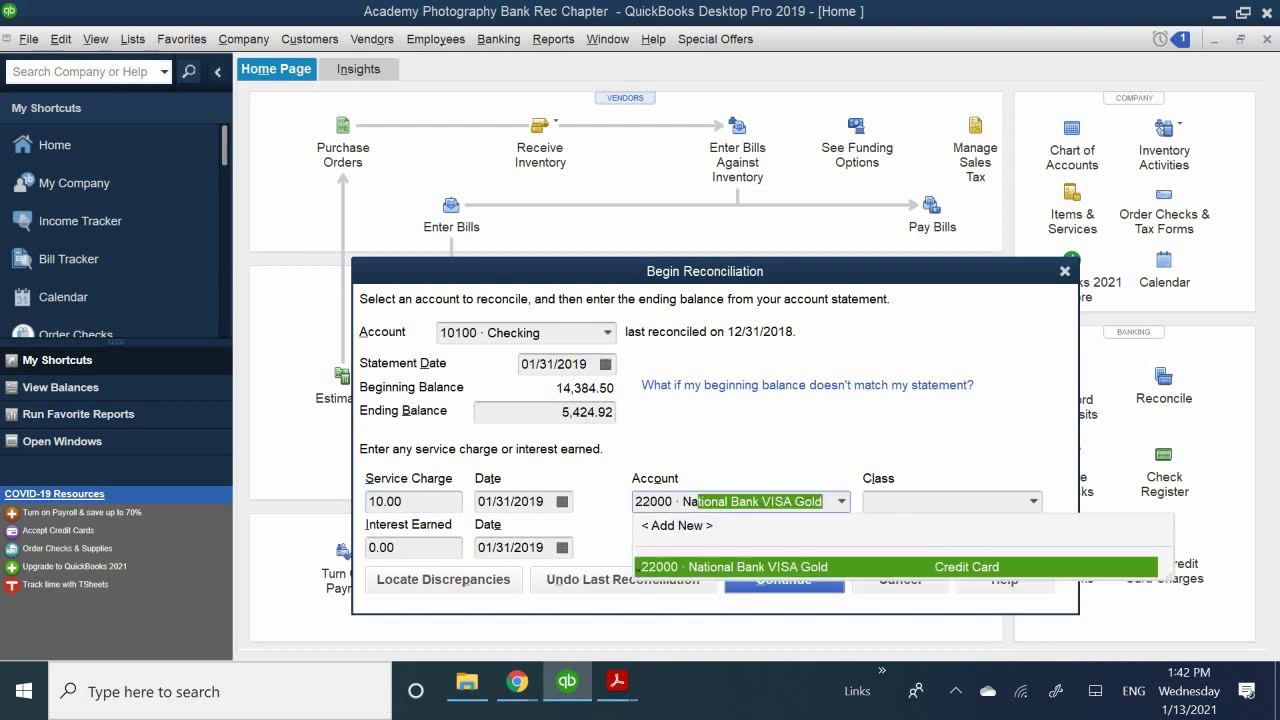
key("BackSpace")
key("BackSpace")
type("Bank Service Charges")
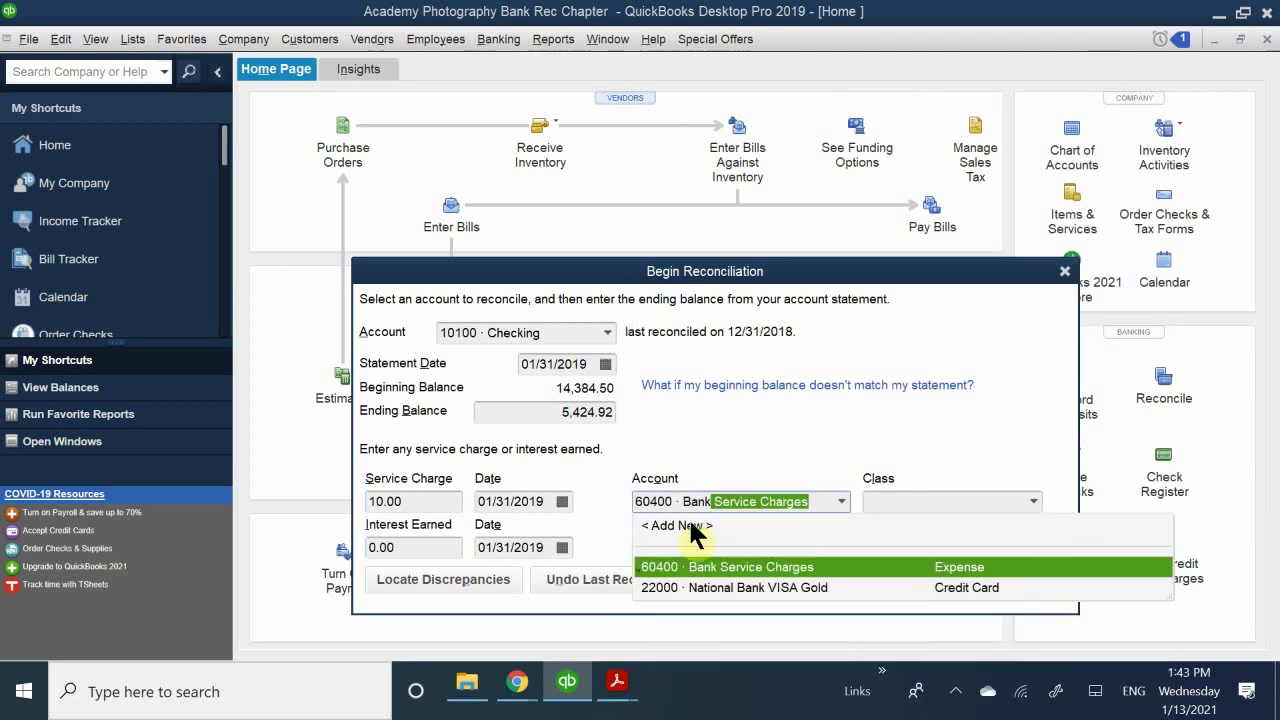
left_click(776, 561)
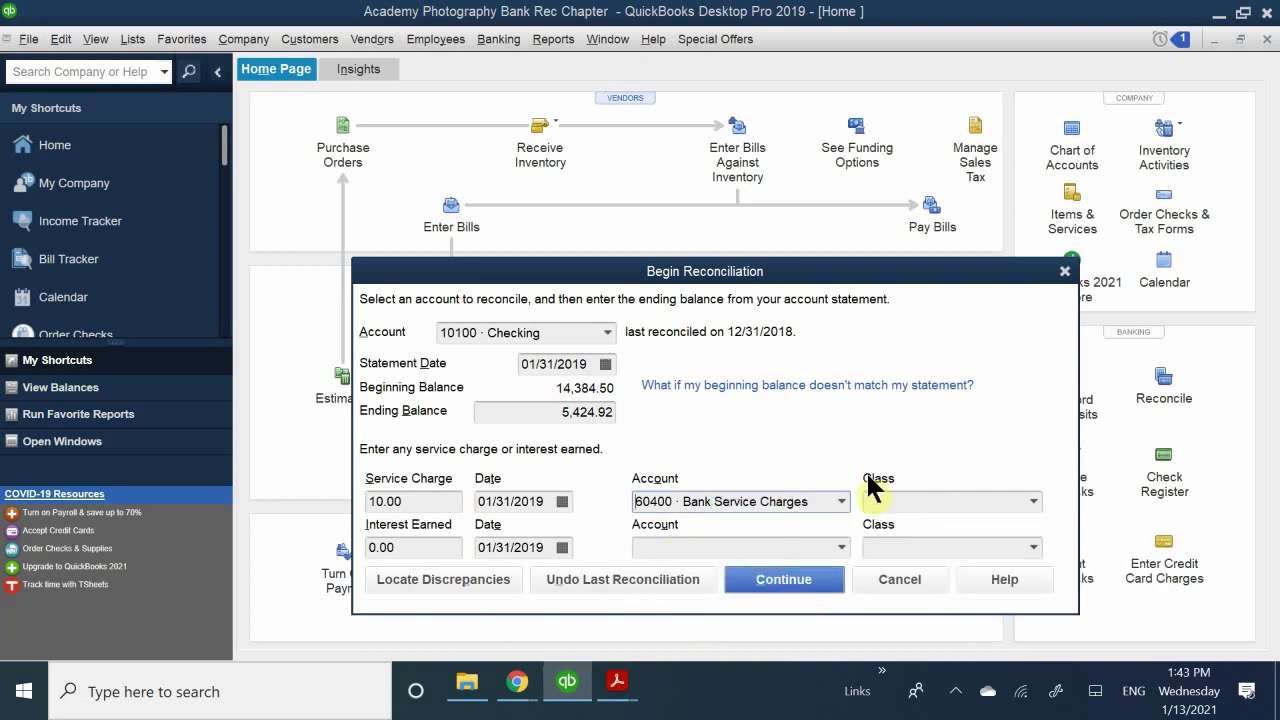
Assign the Overhead class to the service charge in the reconciliation.
left_click(906, 493)
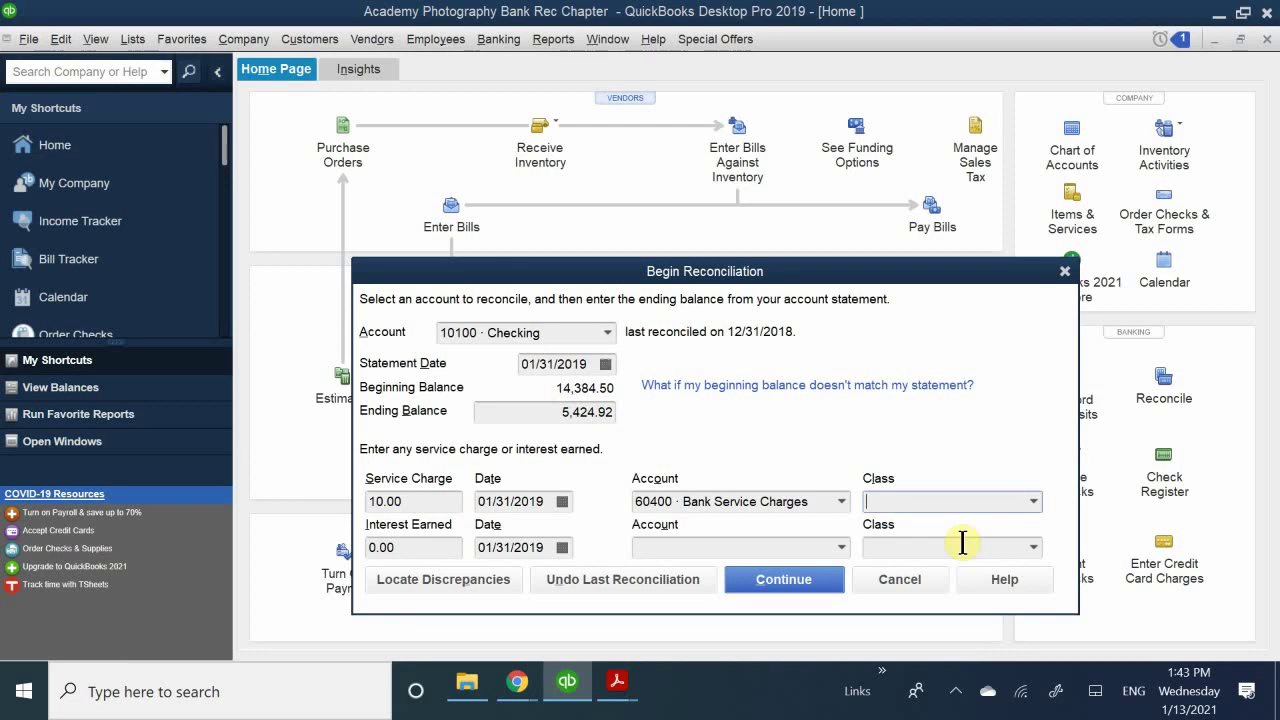
type("Overhead")
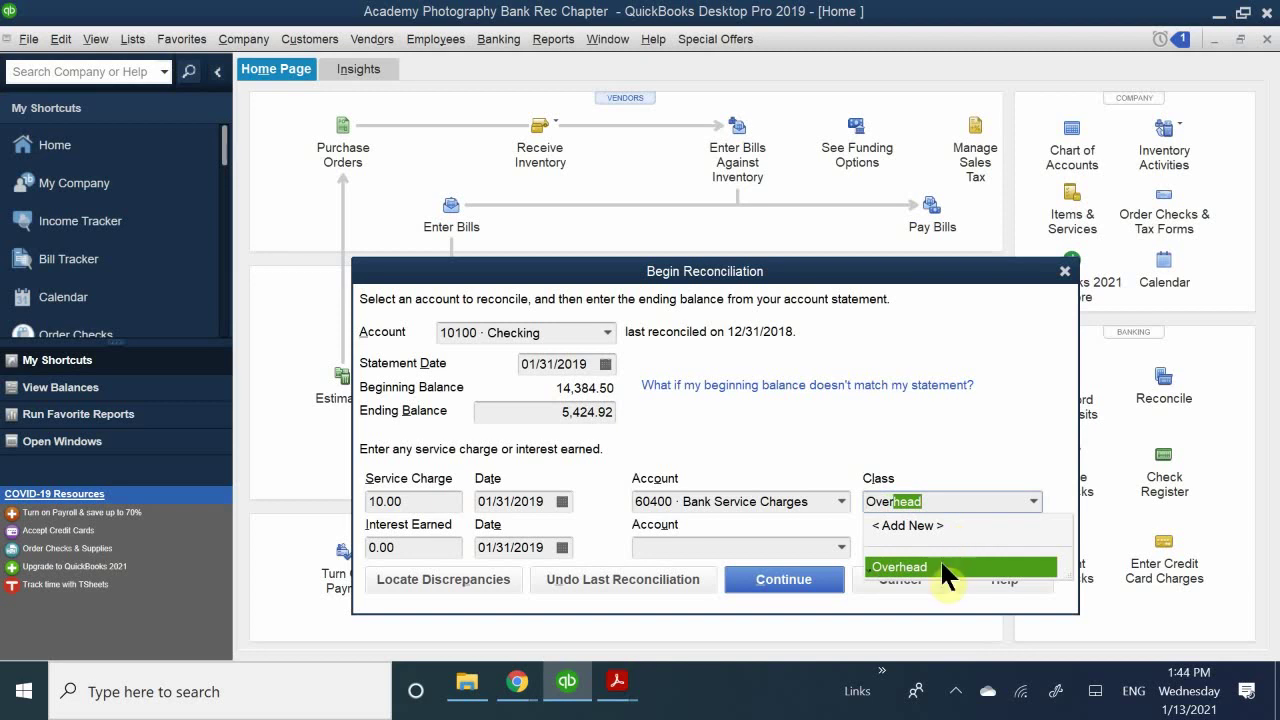
left_click(929, 562)
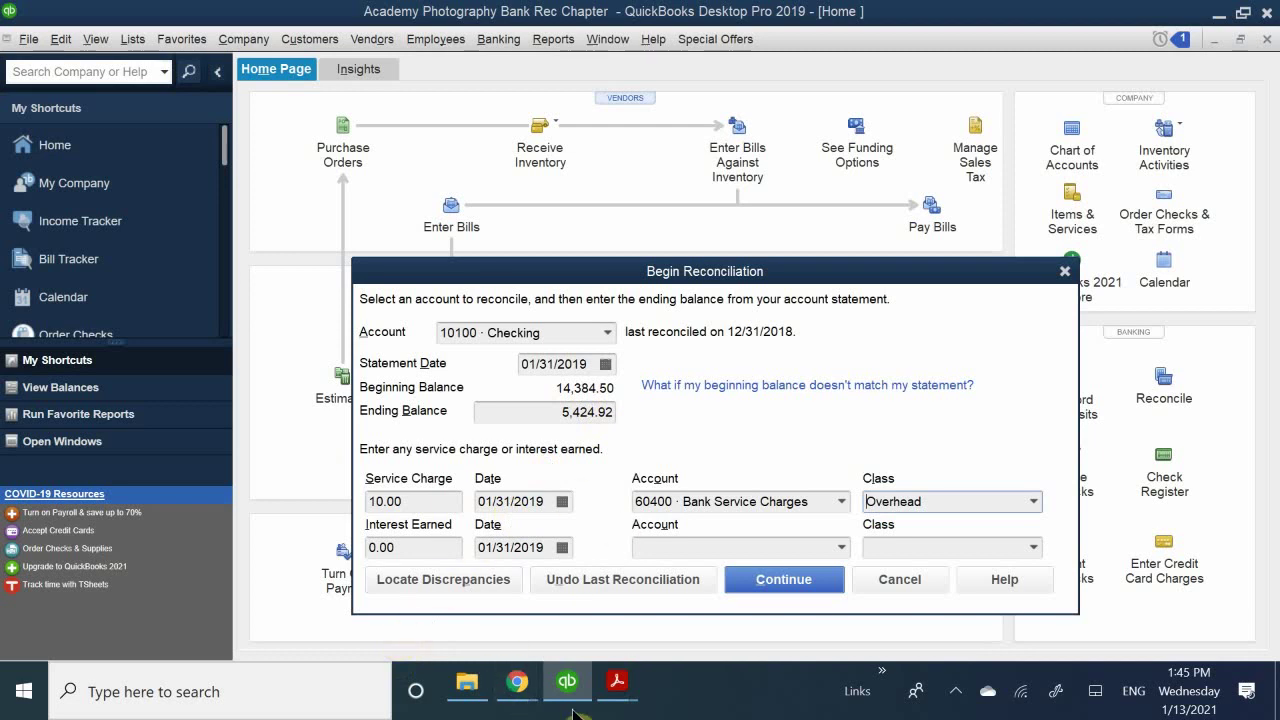
Look up the interest earned on the QB CH 5.pdf bank statement and enter 8.62 as the interest earned in the QuickBooks reconciliation.
mouse_move(612, 690)
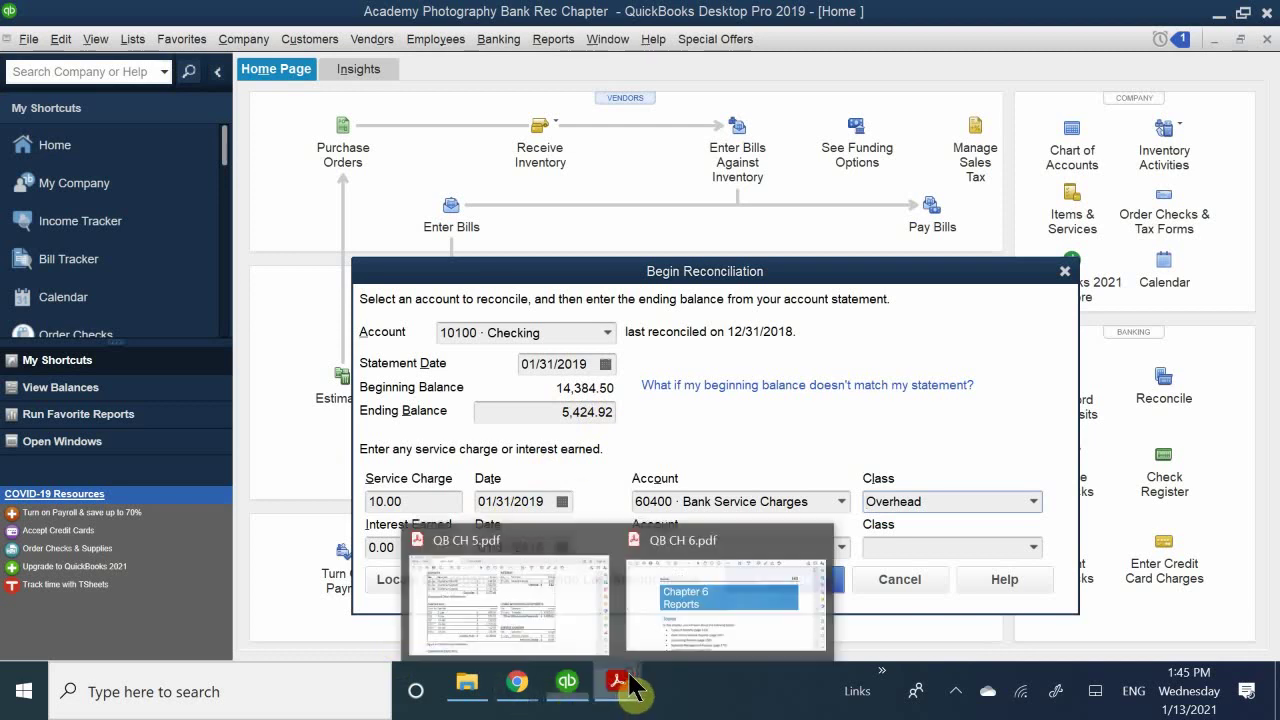
left_click(578, 606)
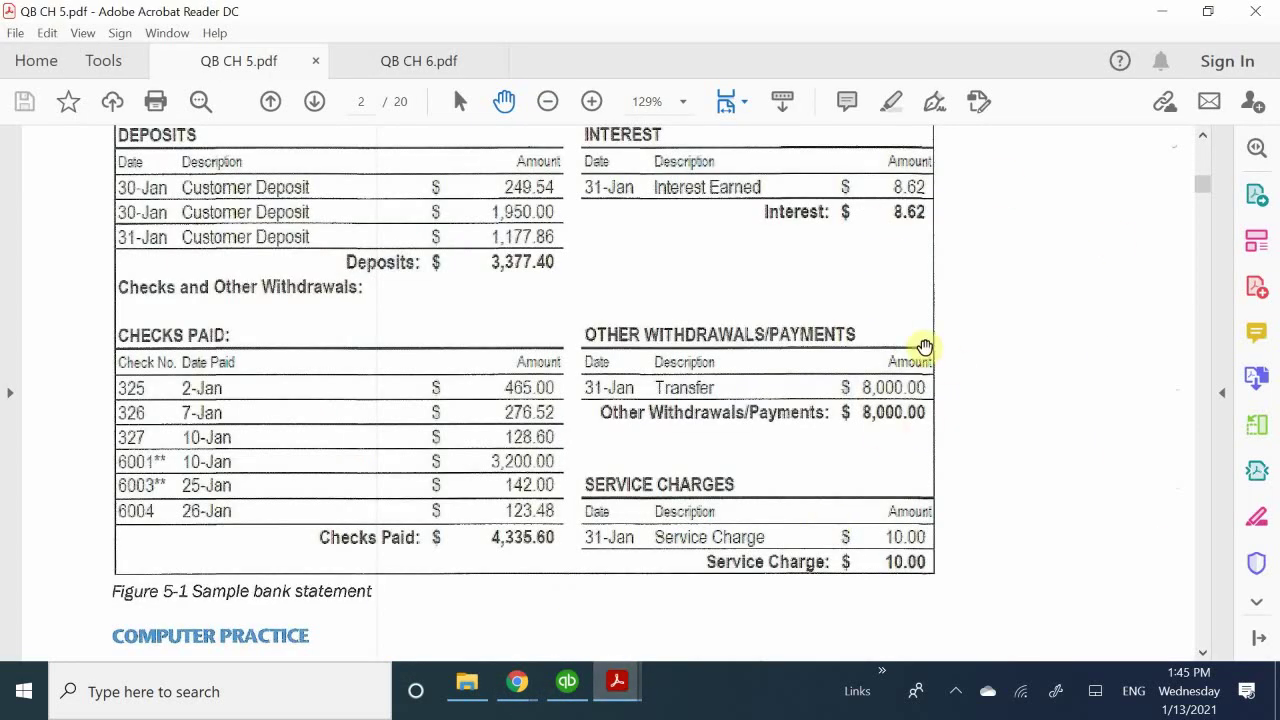
scroll(900, 340, "up", 3)
scroll(901, 340, "up", 3)
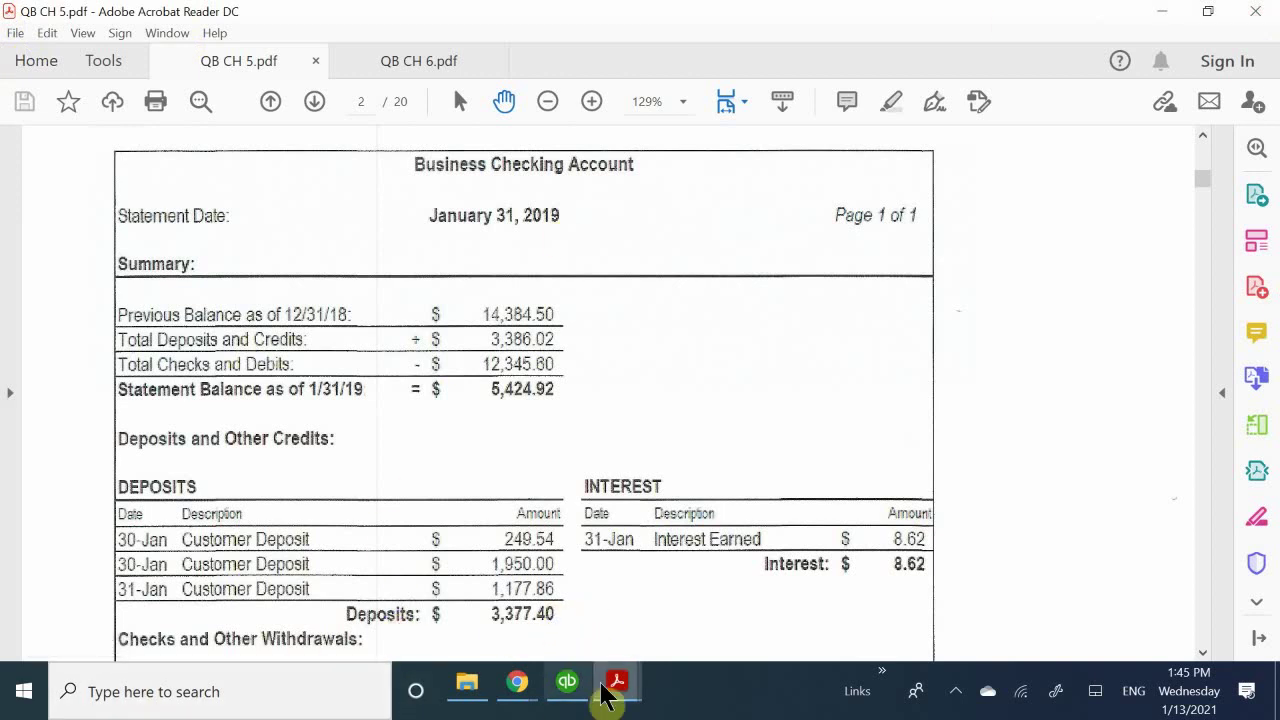
mouse_move(617, 688)
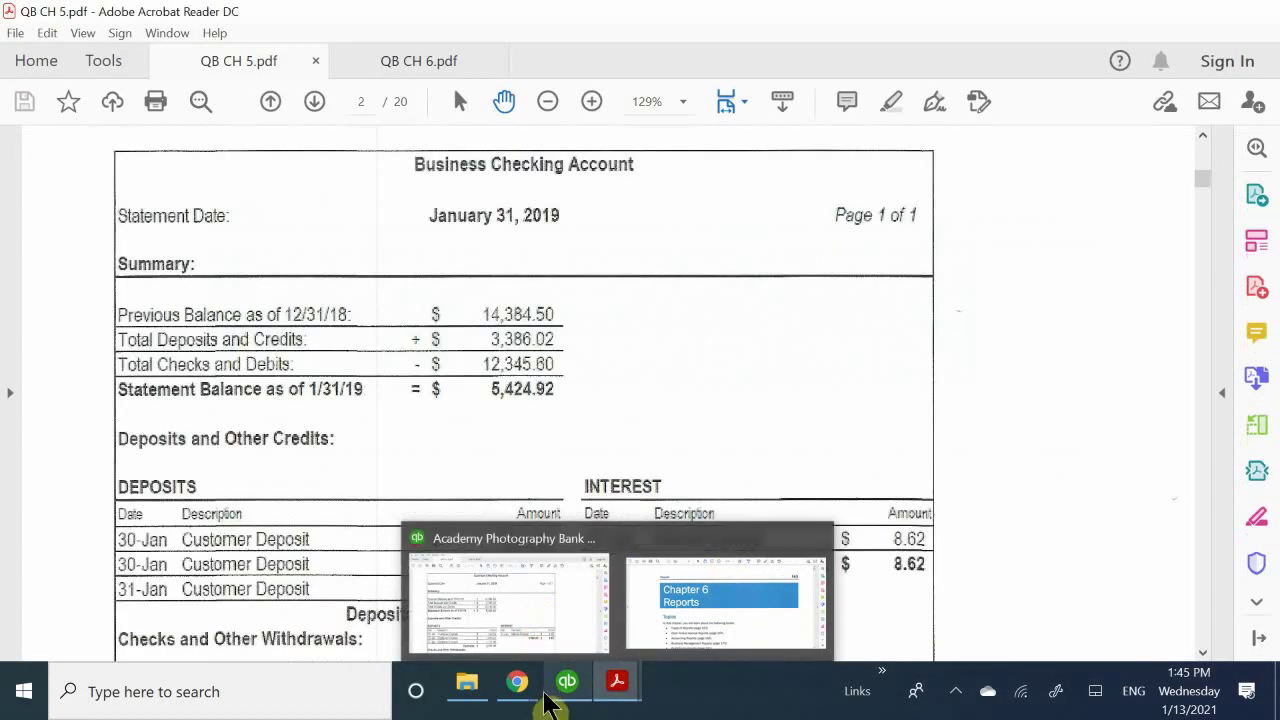
left_click(588, 620)
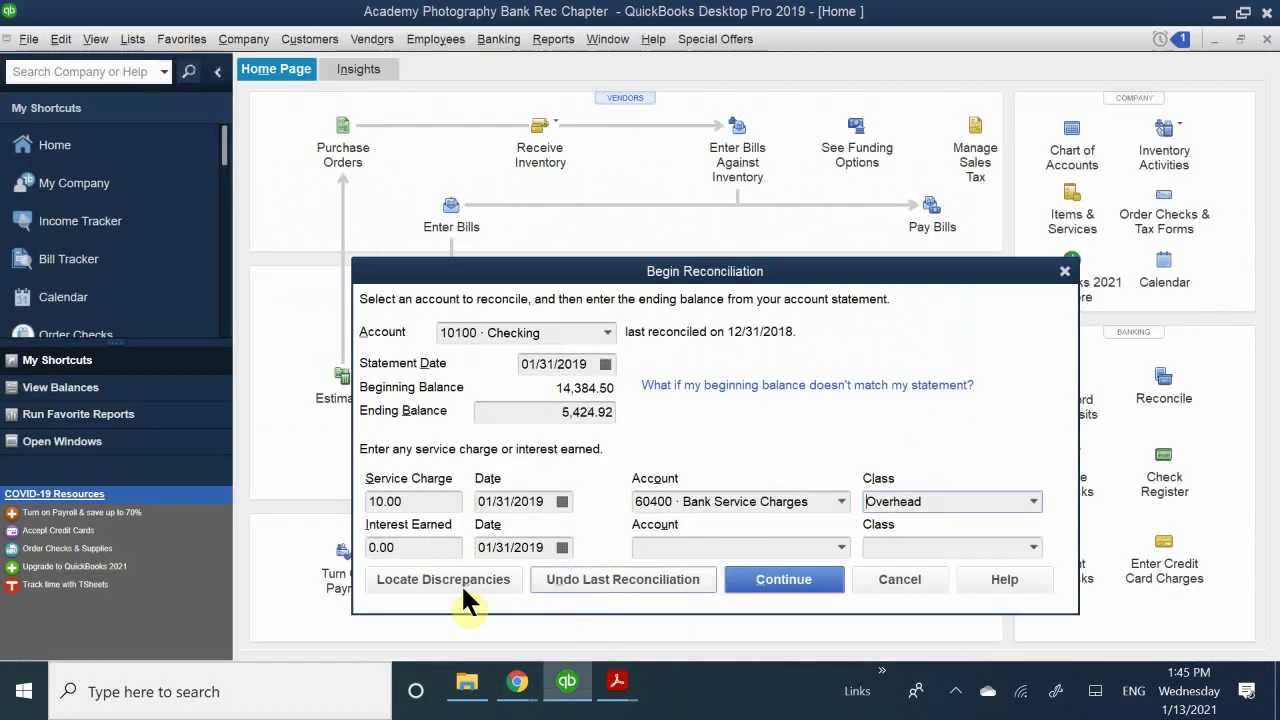
left_click(426, 549)
left_click_drag(403, 543, 346, 556)
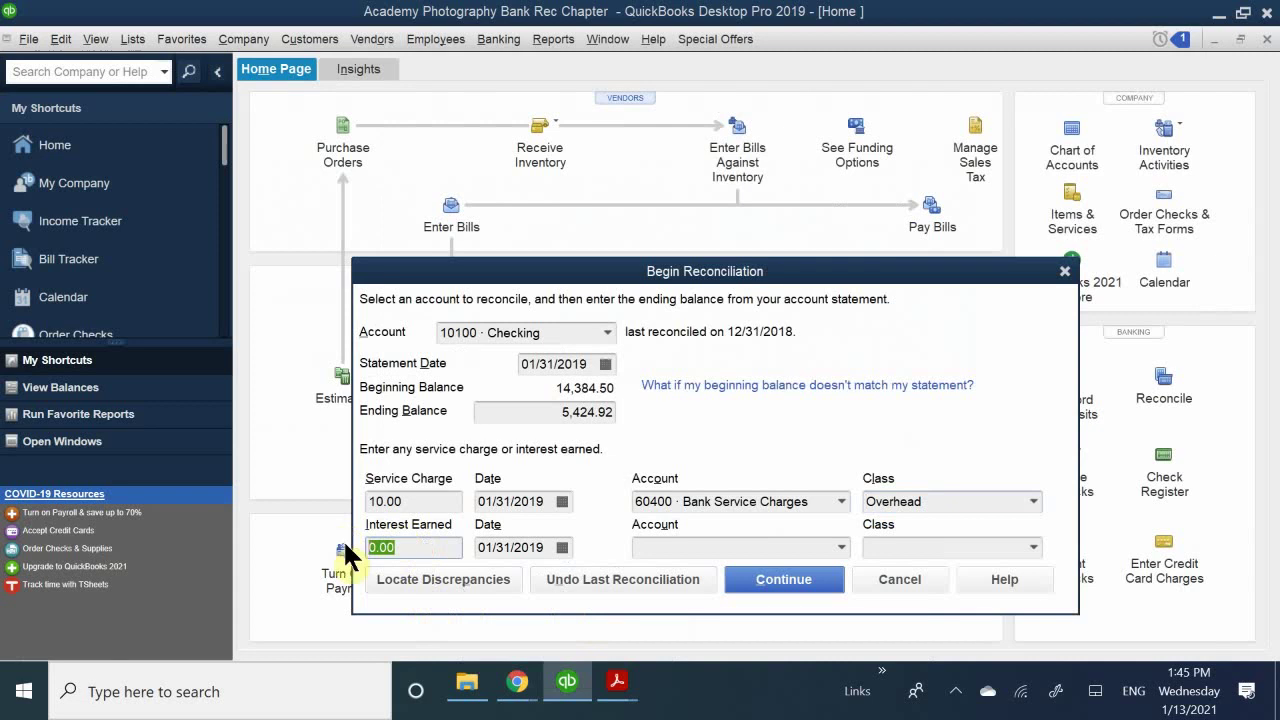
type("8.62")
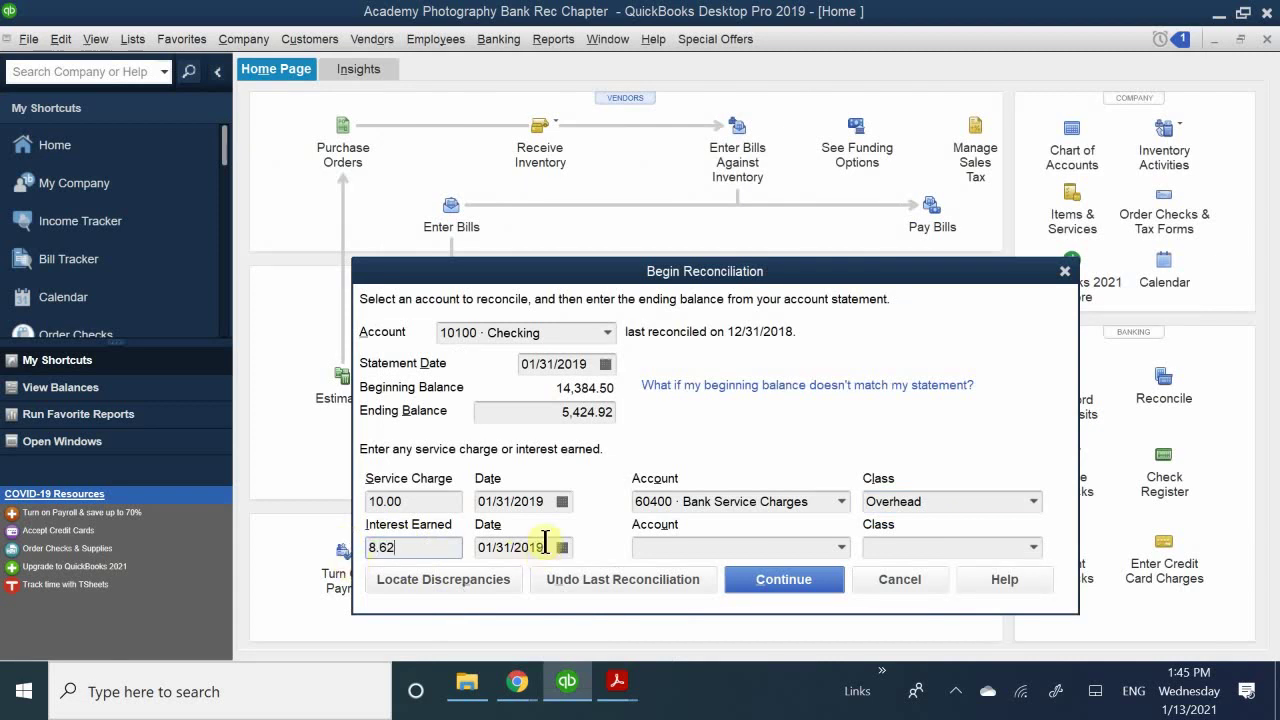
Assign the interest earned to the 70200 Interest Income account.
left_click(668, 547)
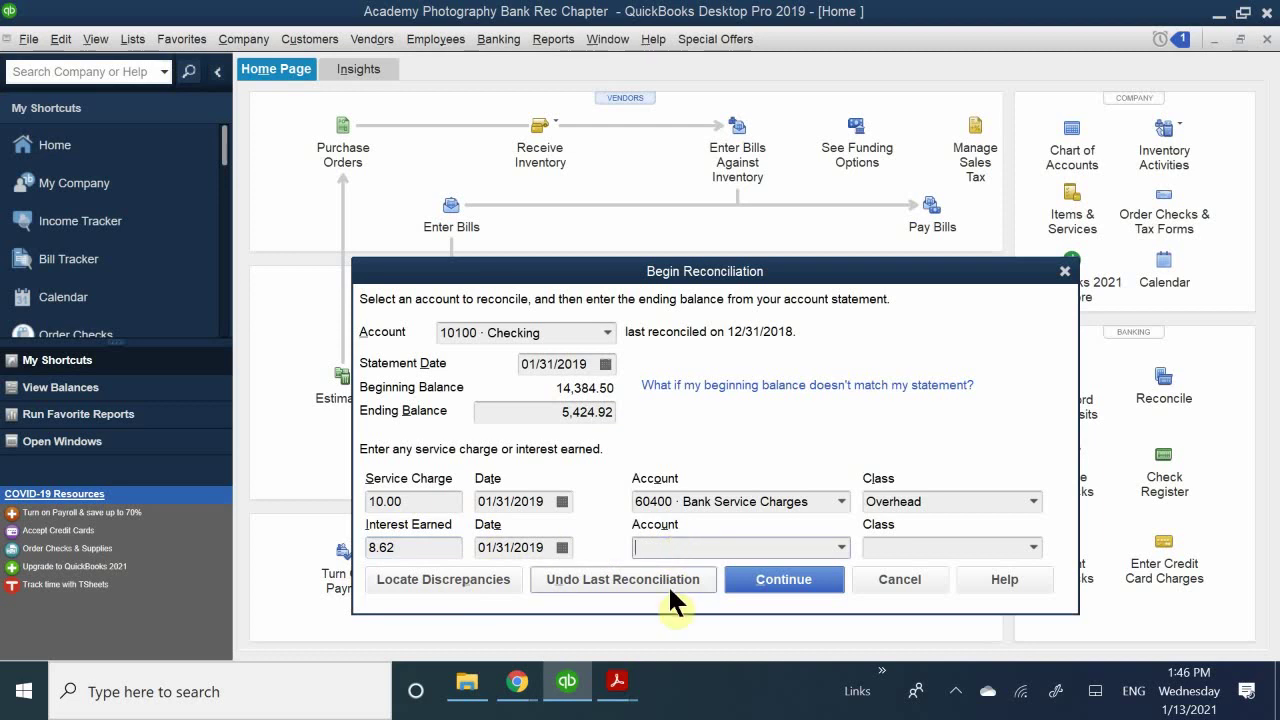
type("Interest Income")
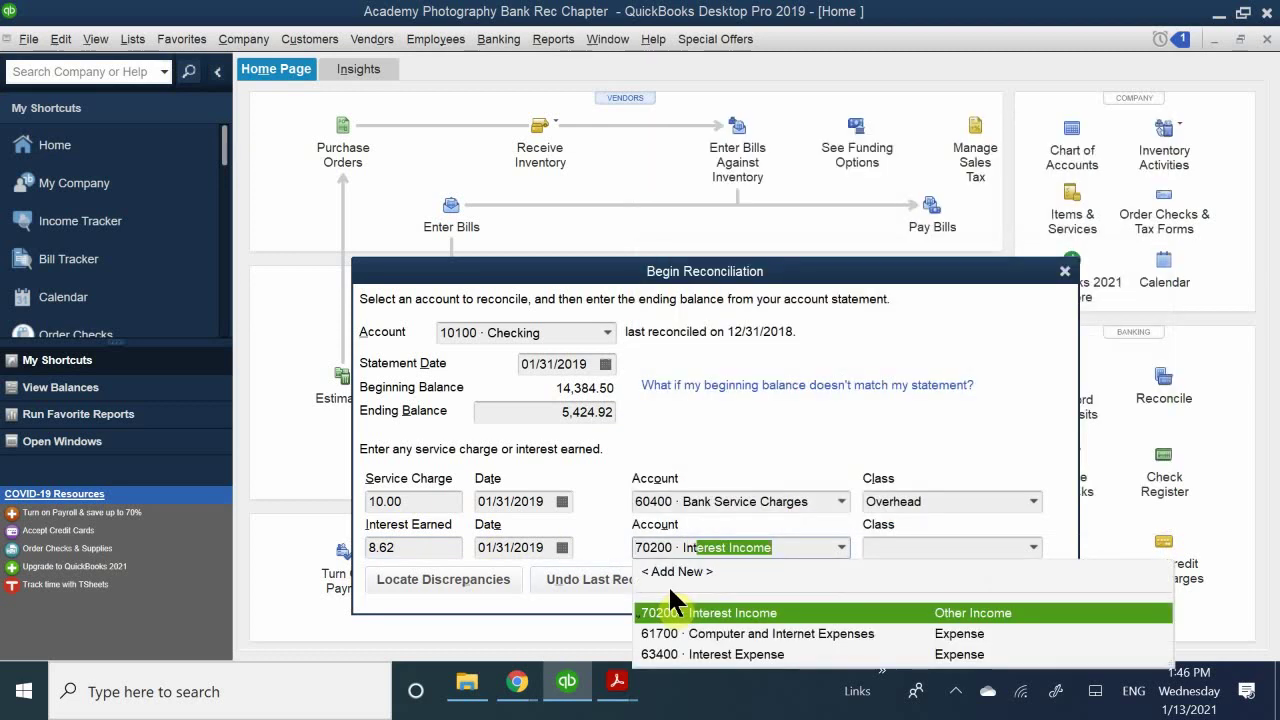
left_click(660, 614)
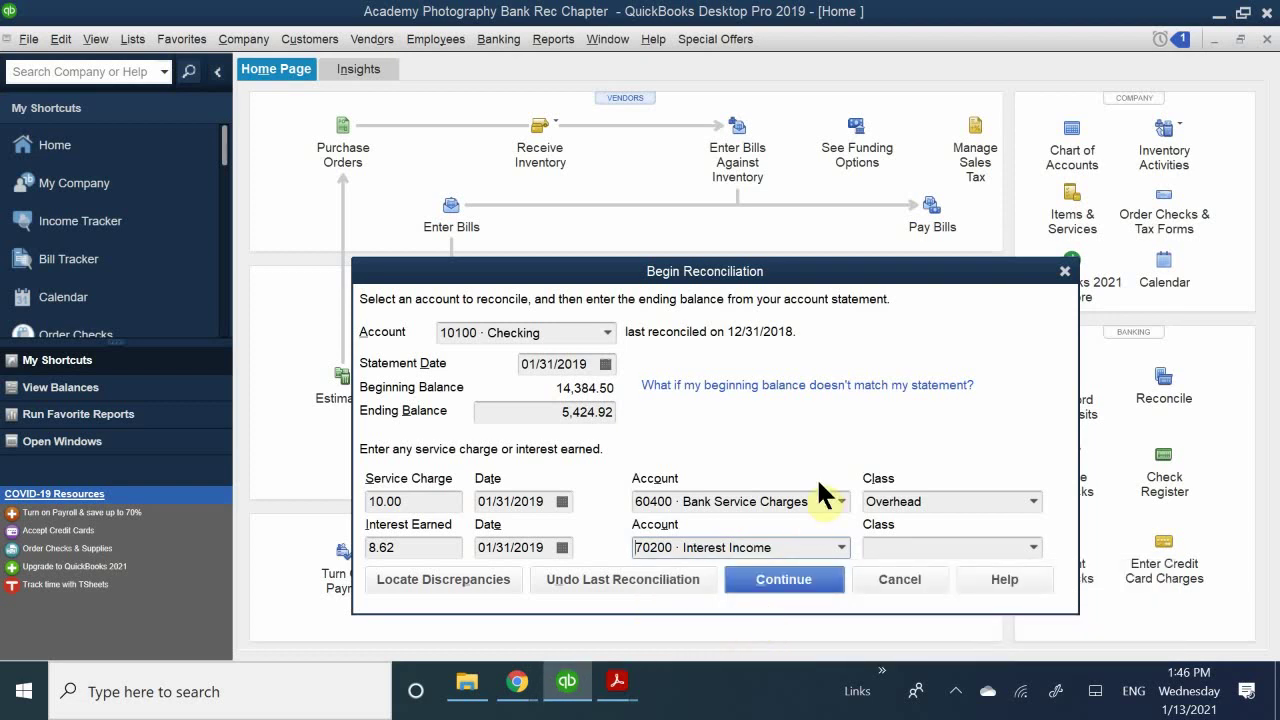
Set the class of the interest earned to Overhead.
left_click(901, 548)
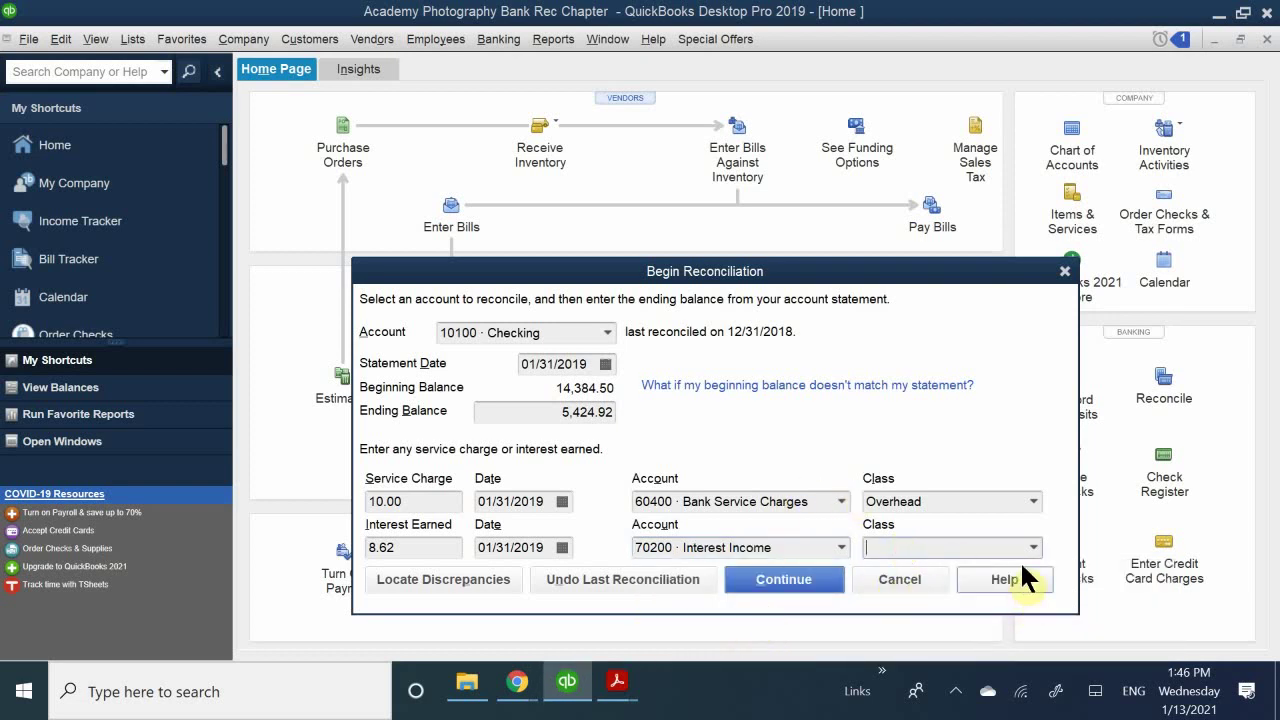
type("p")
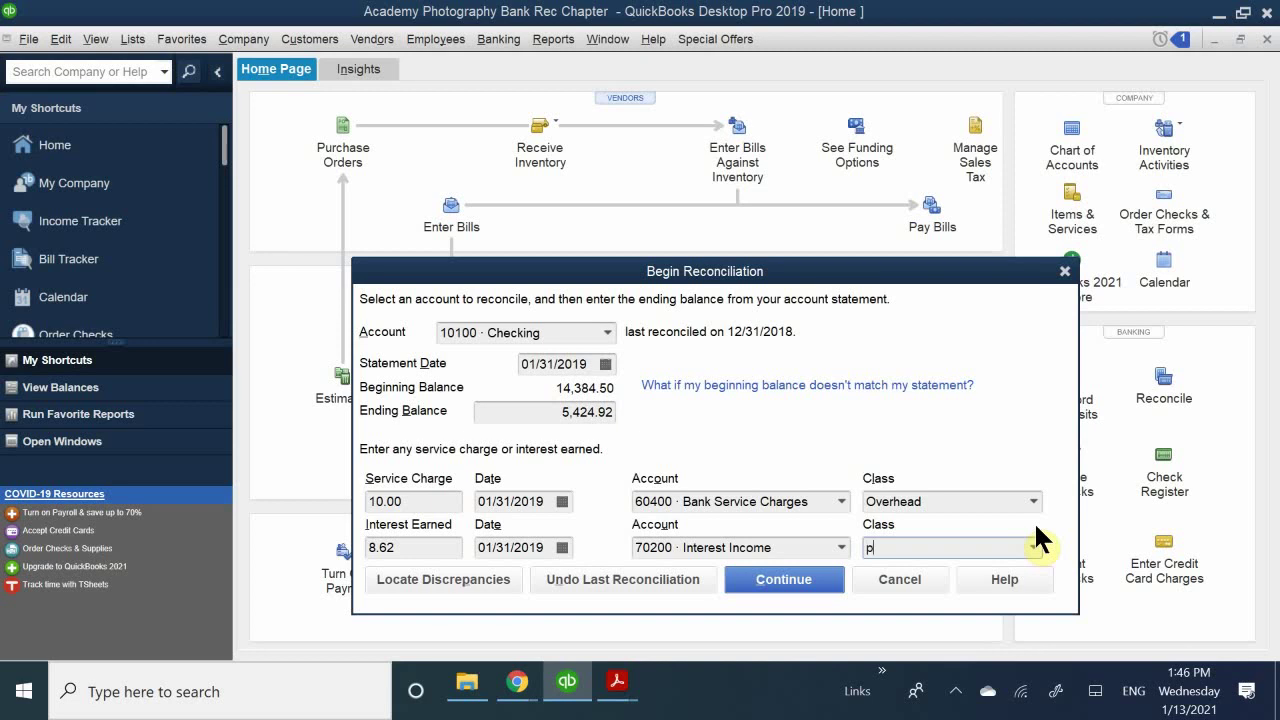
key("BackSpace")
type("obe")
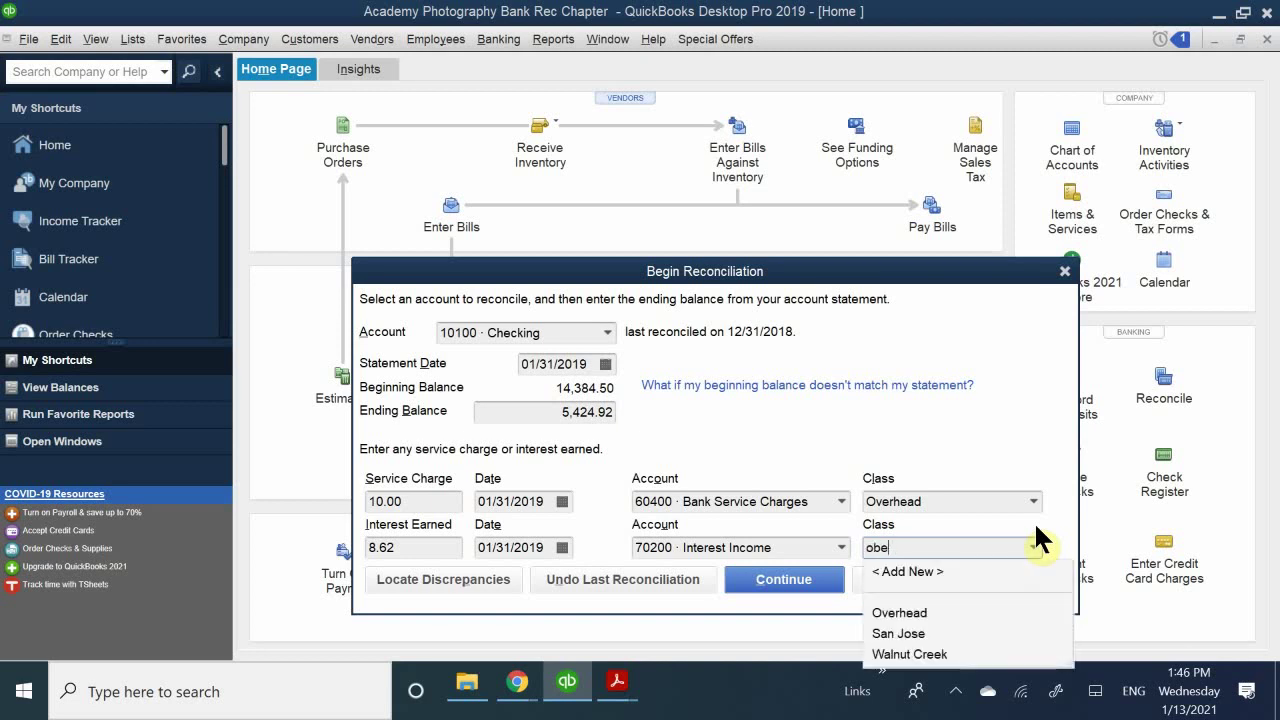
key("BackSpace")
key("BackSpace")
type("verhead")
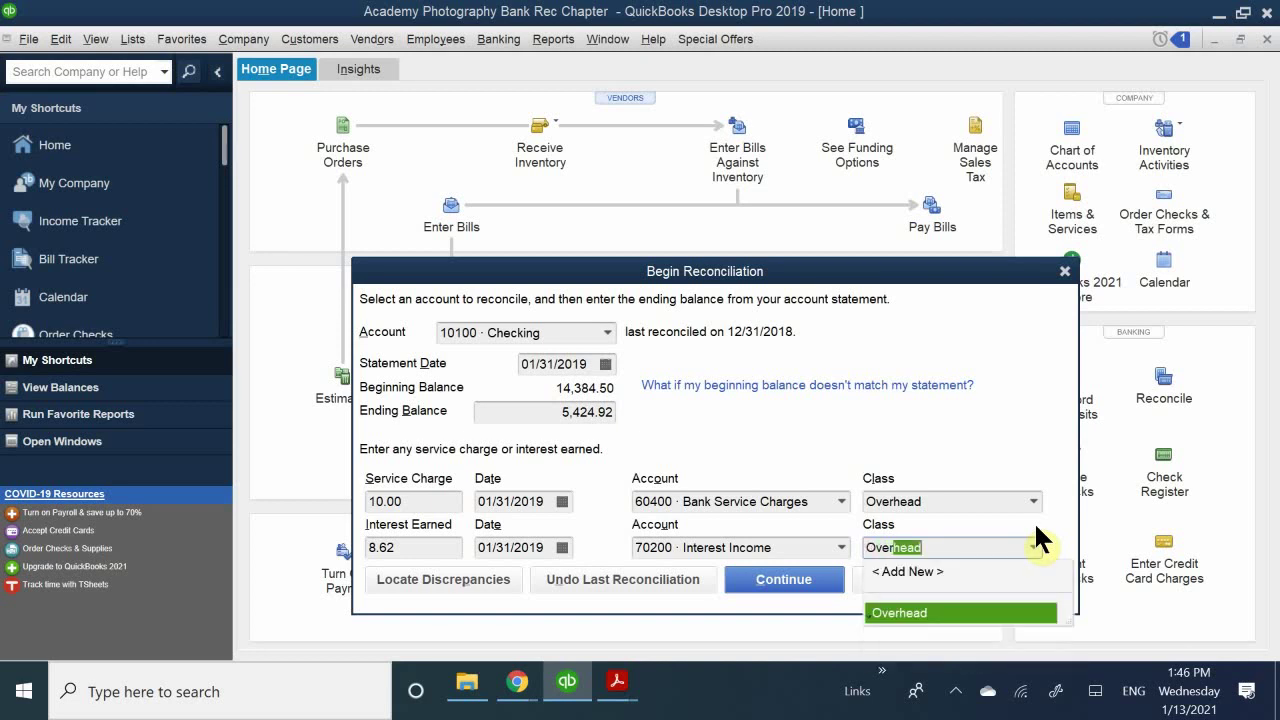
left_click(912, 610)
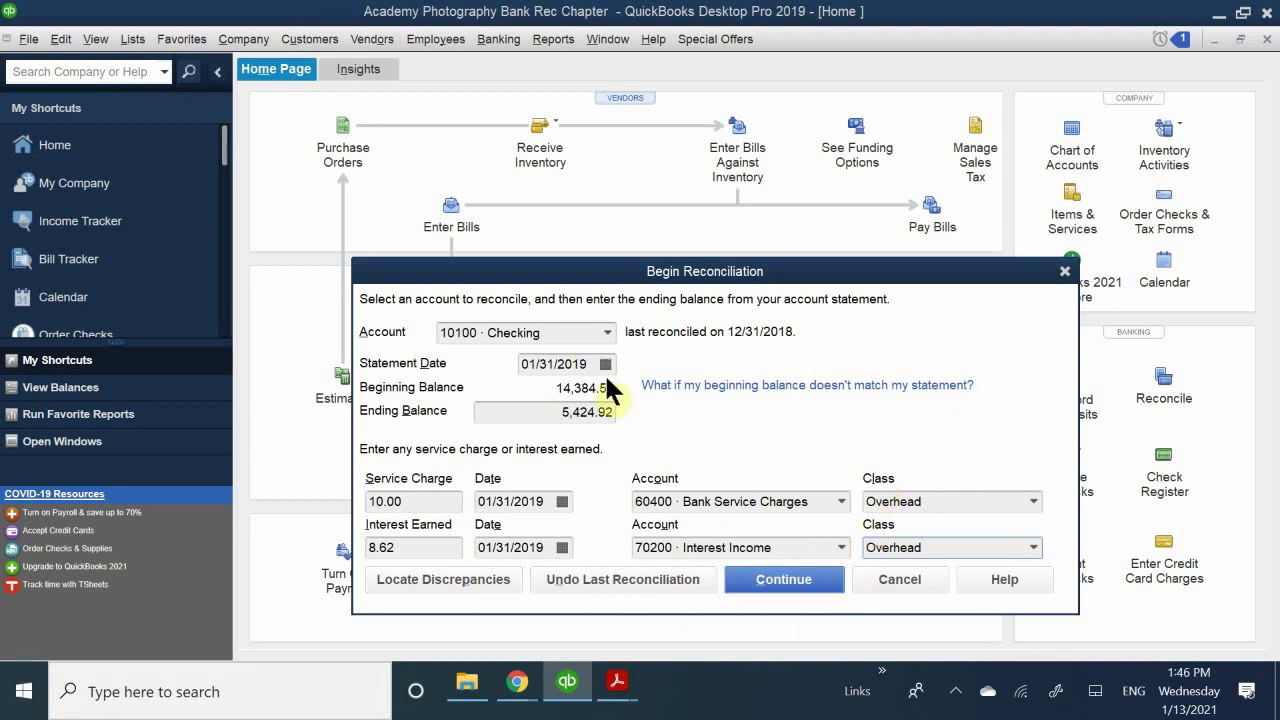
Continue to the reconciliation's transaction lists and hide transactions dated after the statement's end date.
left_click(784, 578)
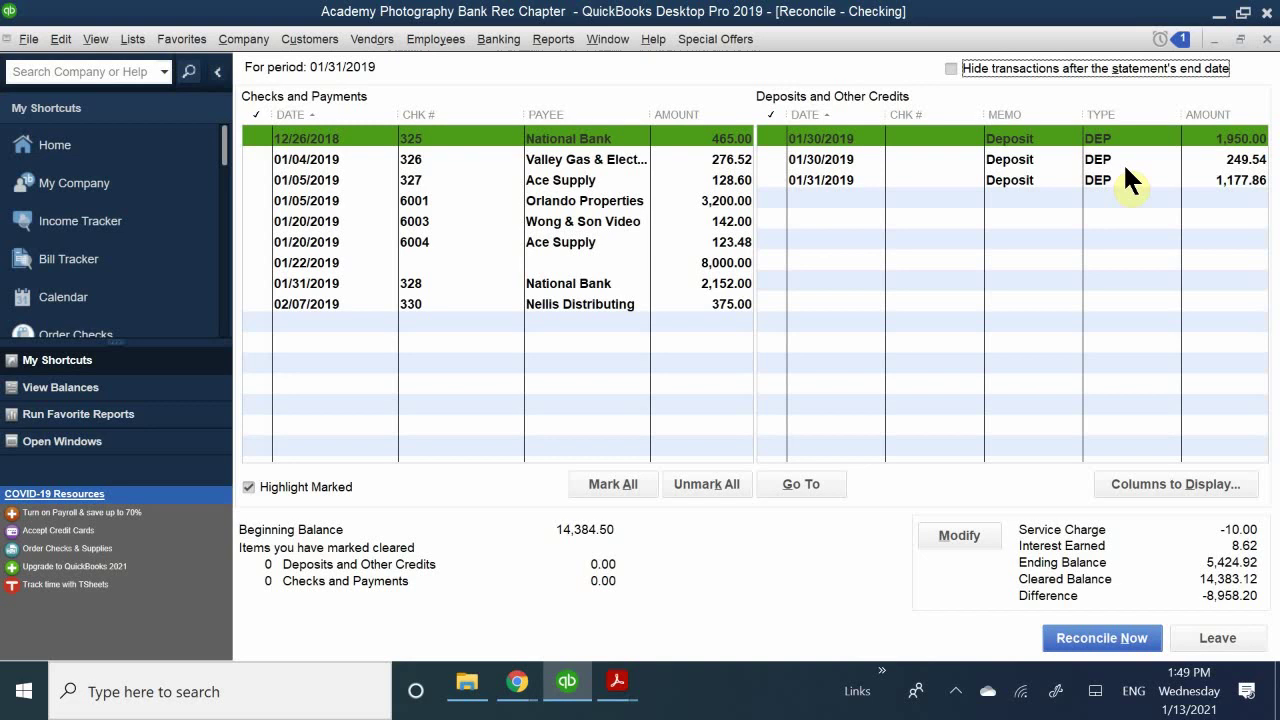
left_click(946, 68)
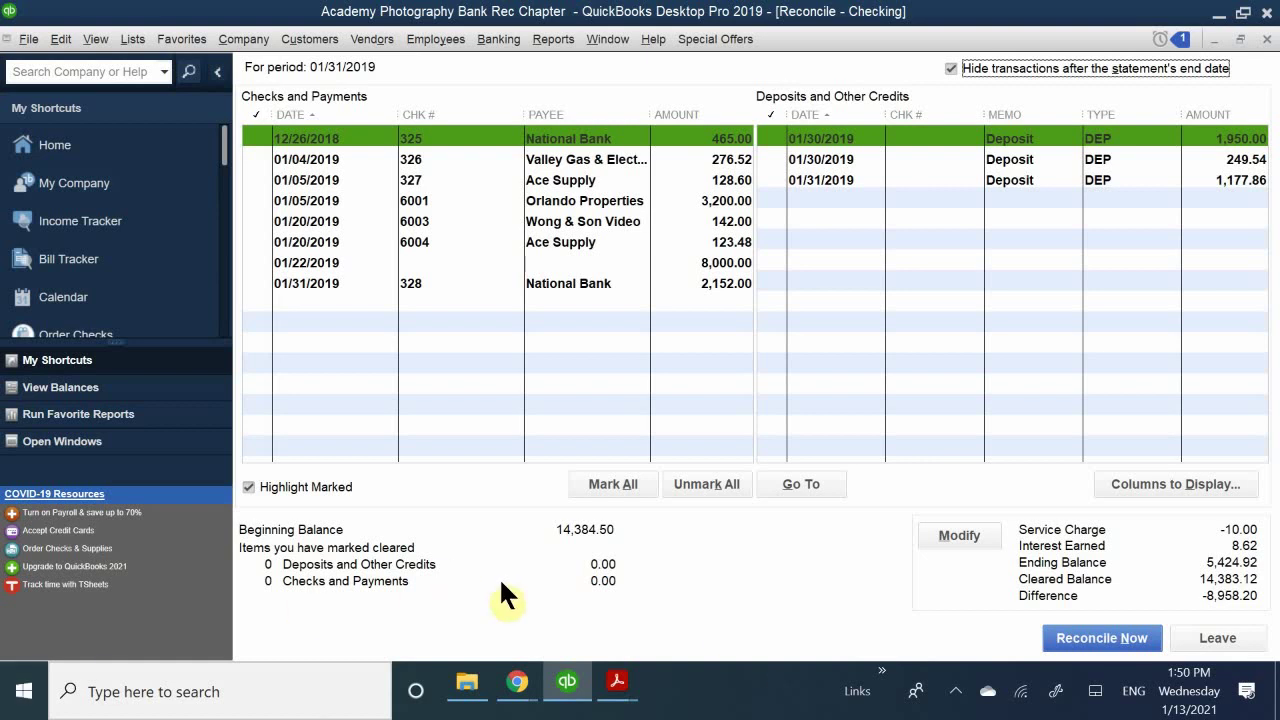
Review the deposits, checks paid and other withdrawals on the QB CH 5.pdf bank statement, and return to the reconciliation in QuickBooks.
mouse_move(638, 693)
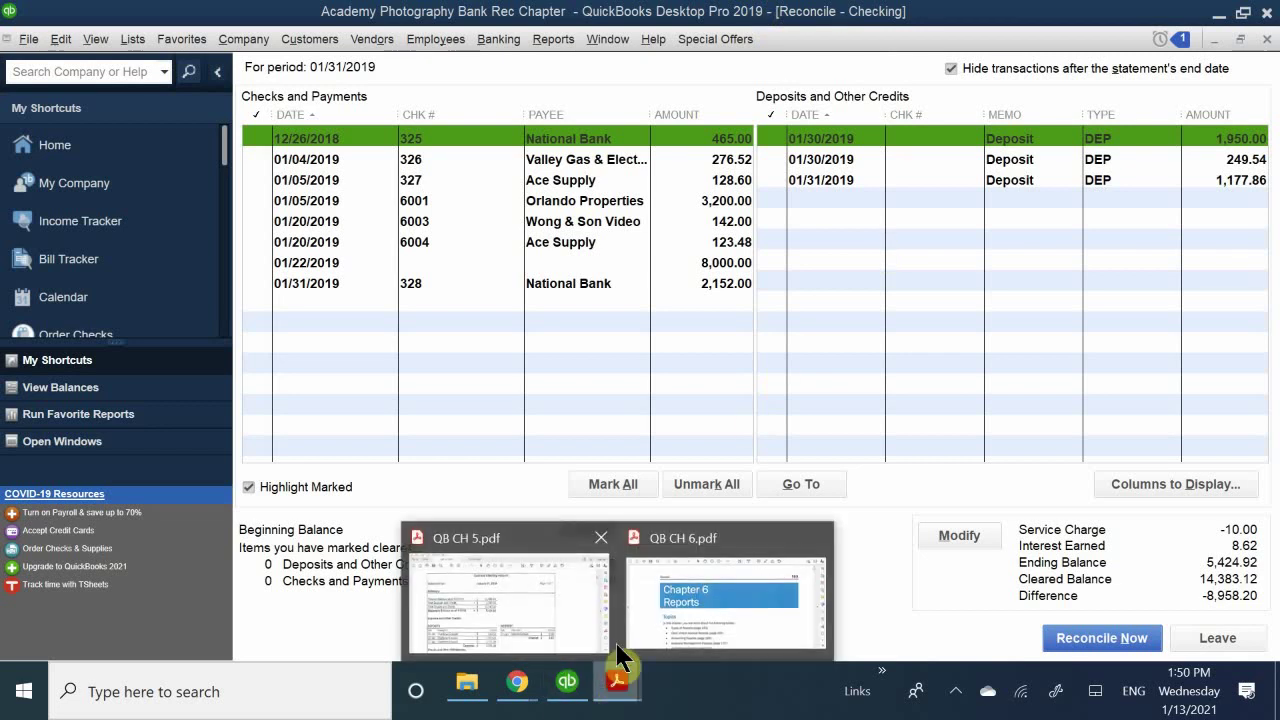
left_click(578, 601)
scroll(128, 386, "up", 2)
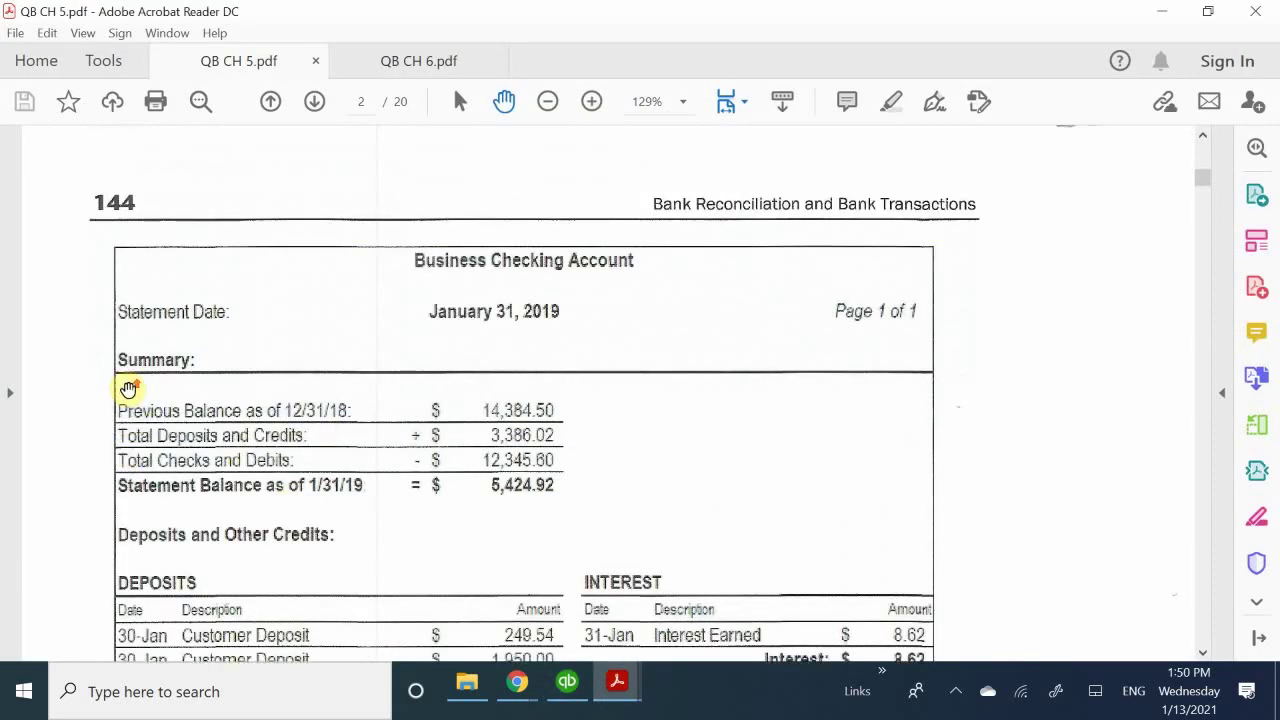
scroll(129, 409, "down", 4)
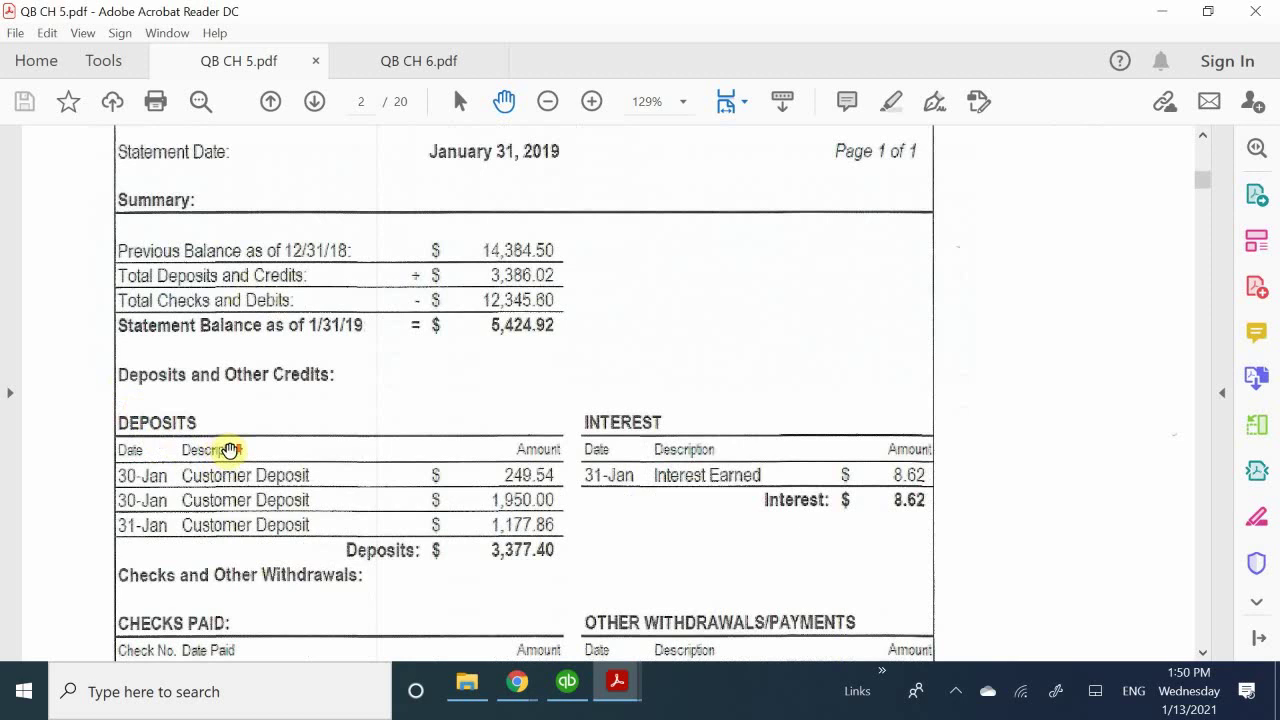
scroll(225, 450, "down", 5)
scroll(249, 440, "down", 2)
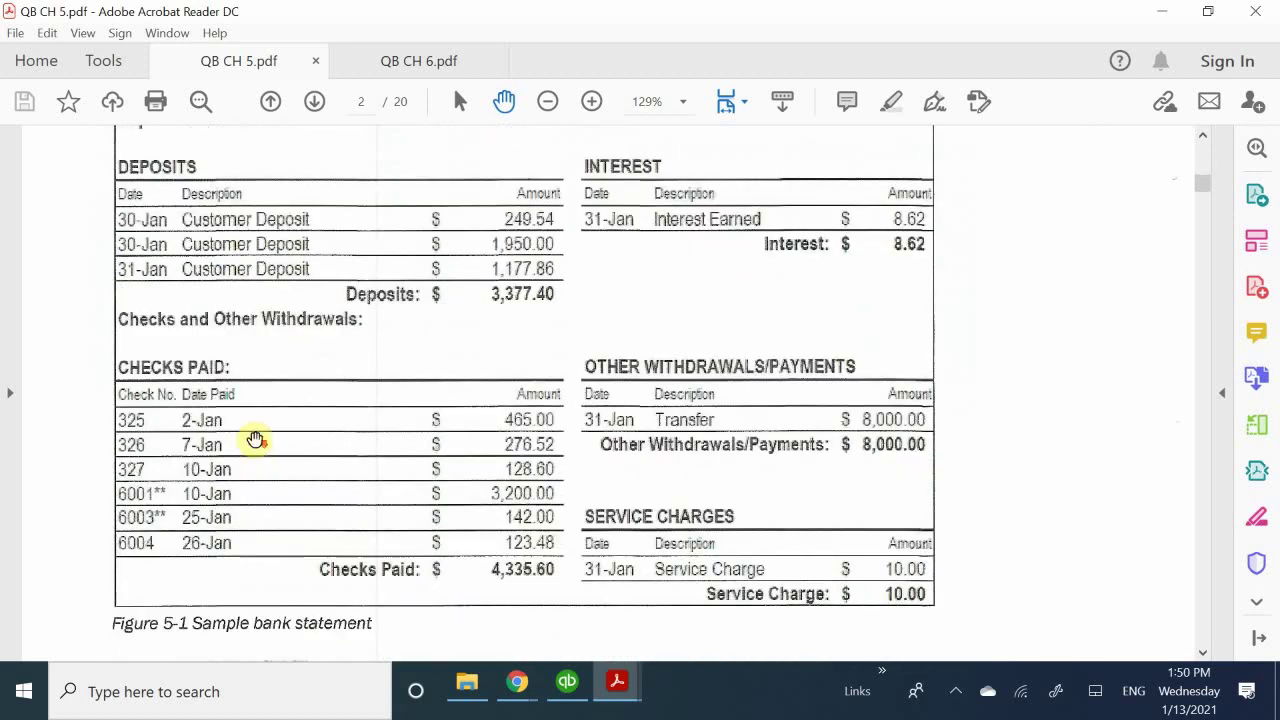
scroll(263, 431, "down", 2)
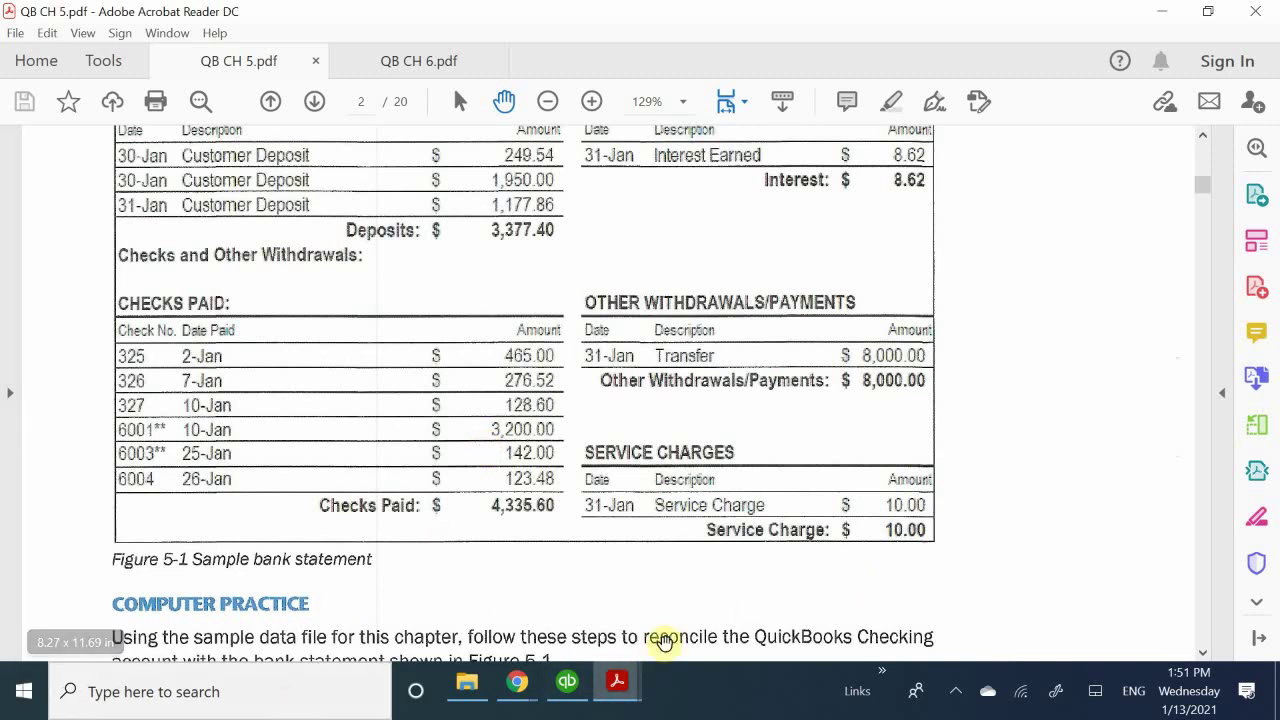
mouse_move(578, 688)
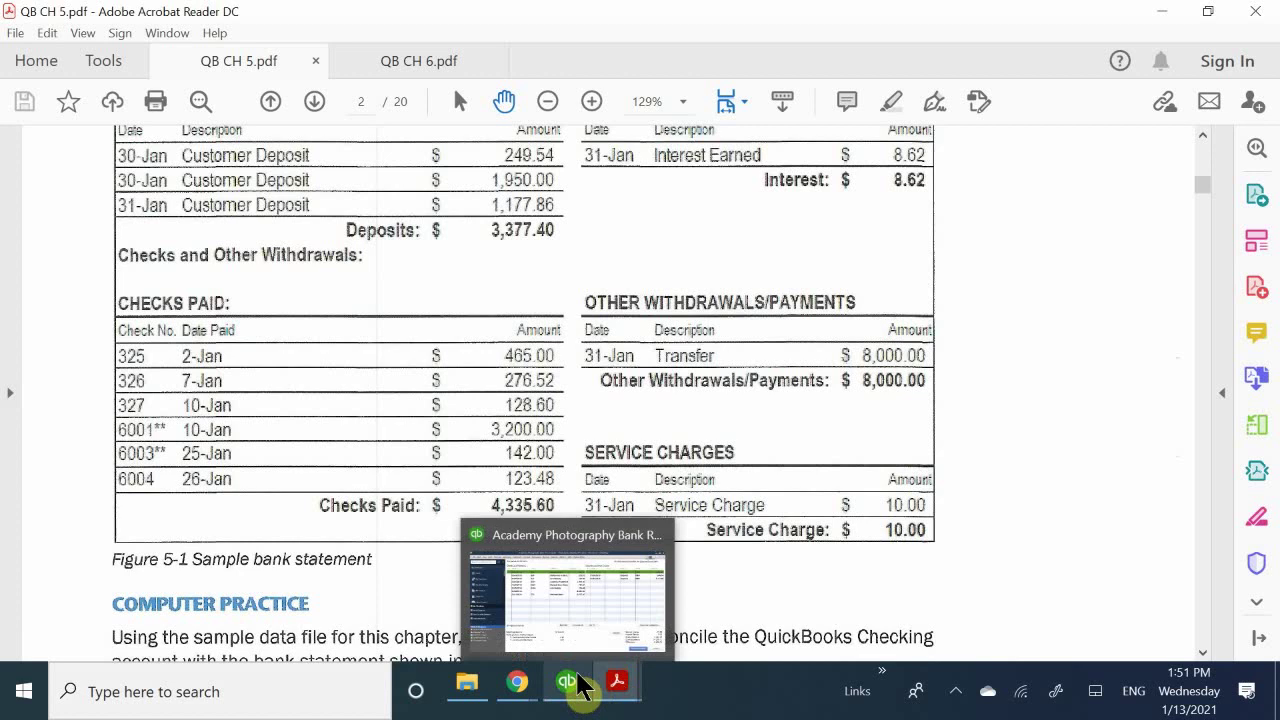
left_click(608, 628)
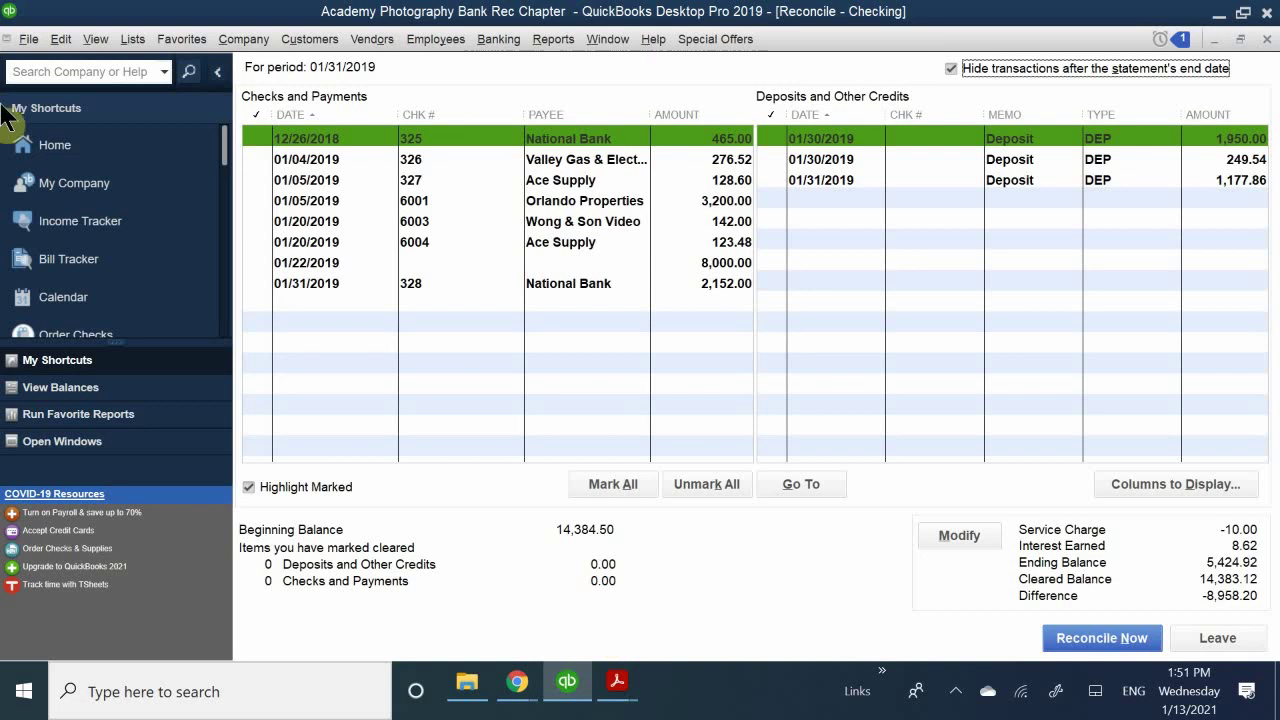
Mark checks 325, 326, 327, 6001, 6003 and 6004 as cleared, and sort the checks and payments with the cleared ones first.
left_click(256, 138)
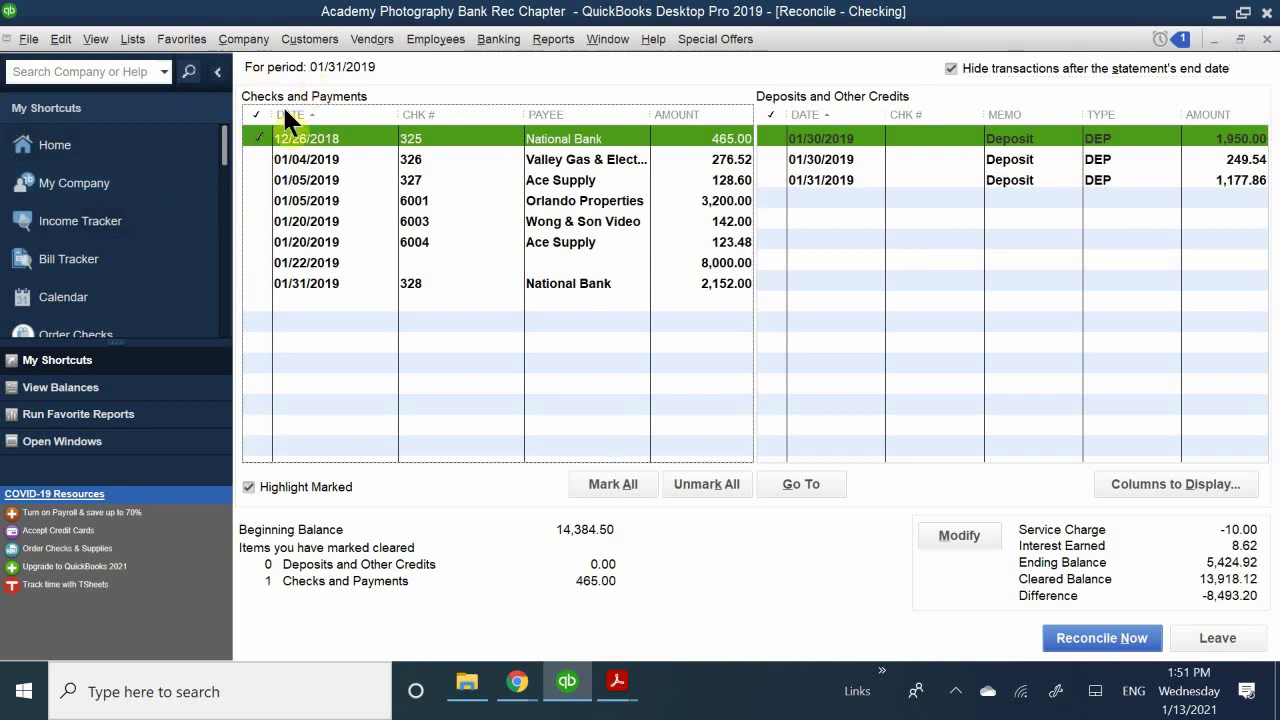
left_click(249, 160)
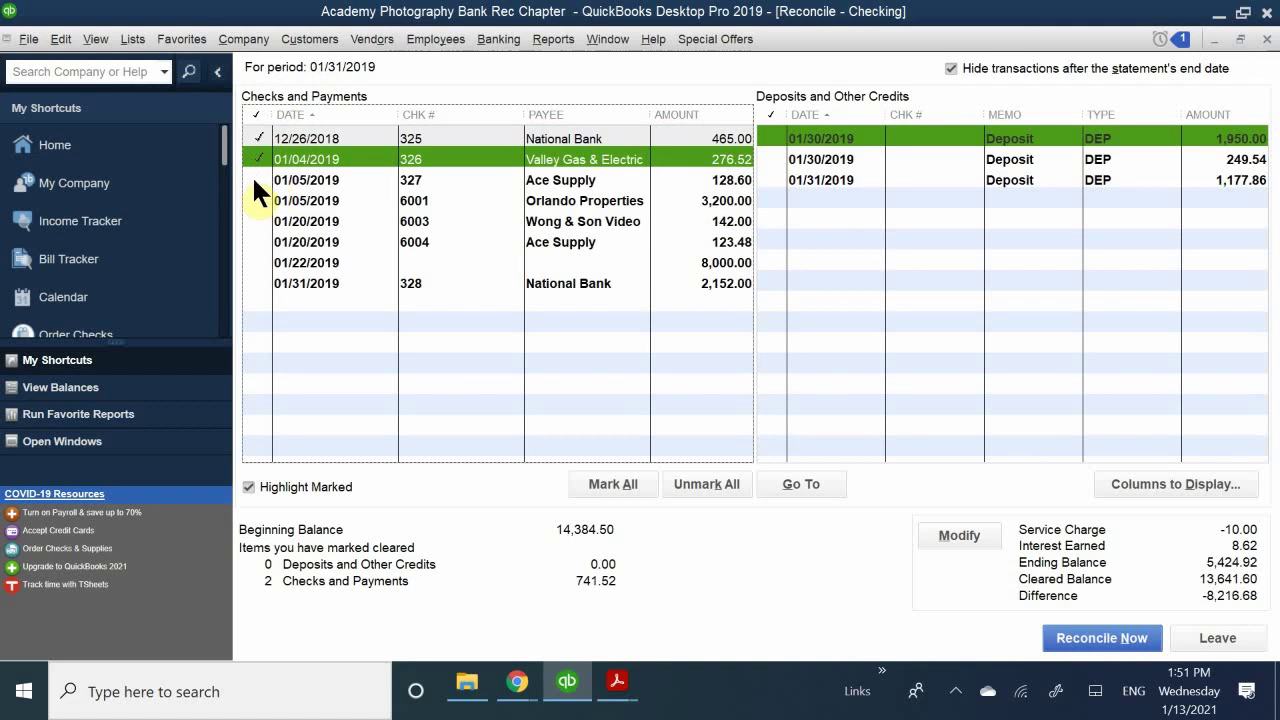
left_click(253, 179)
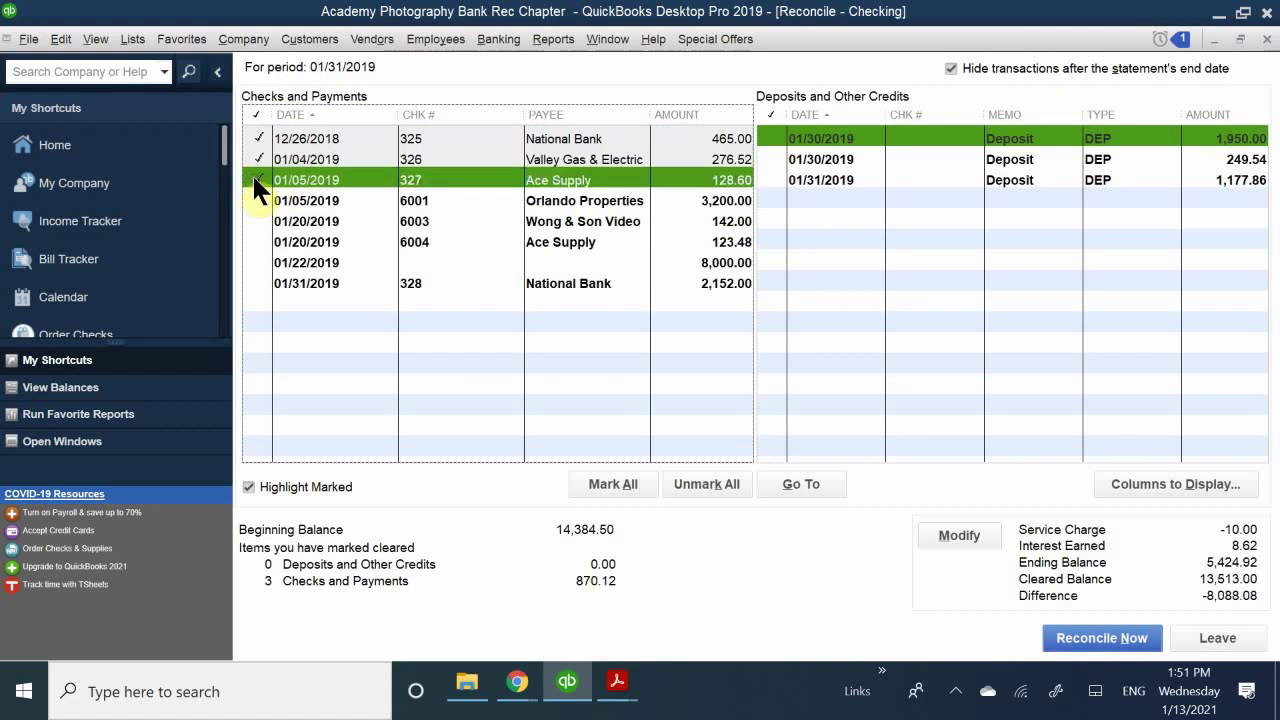
left_click(252, 199)
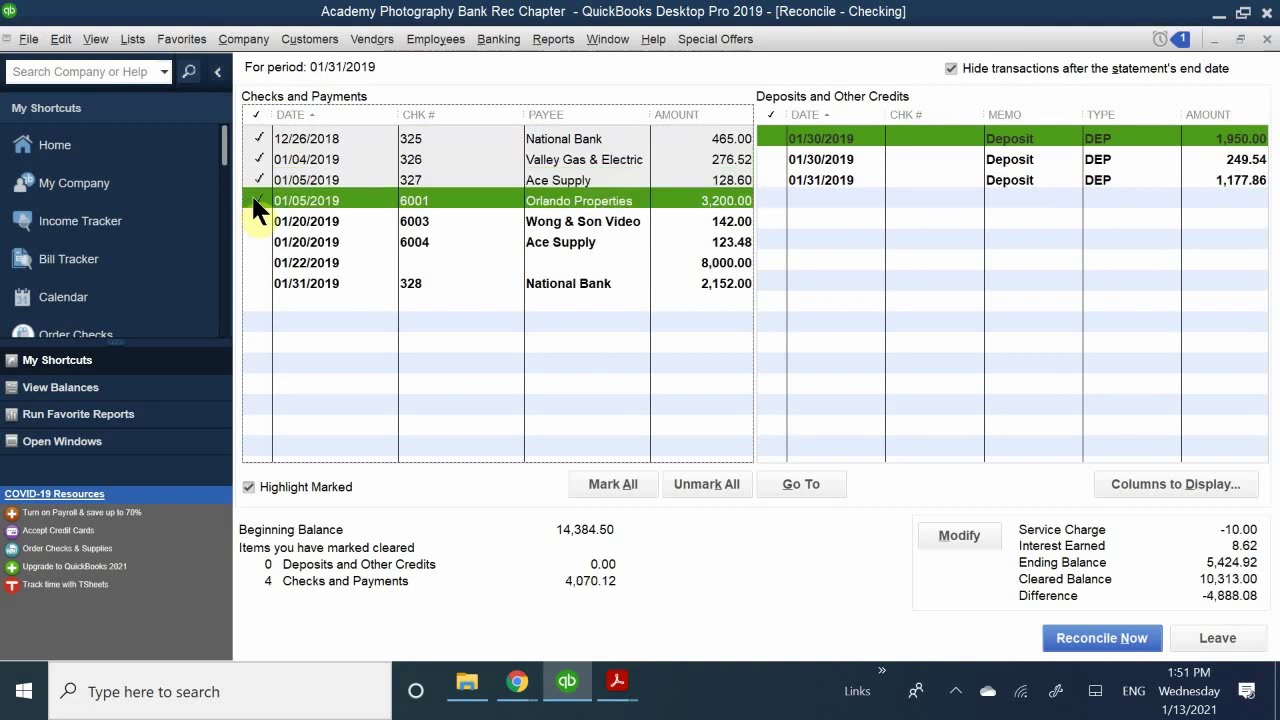
left_click(250, 221)
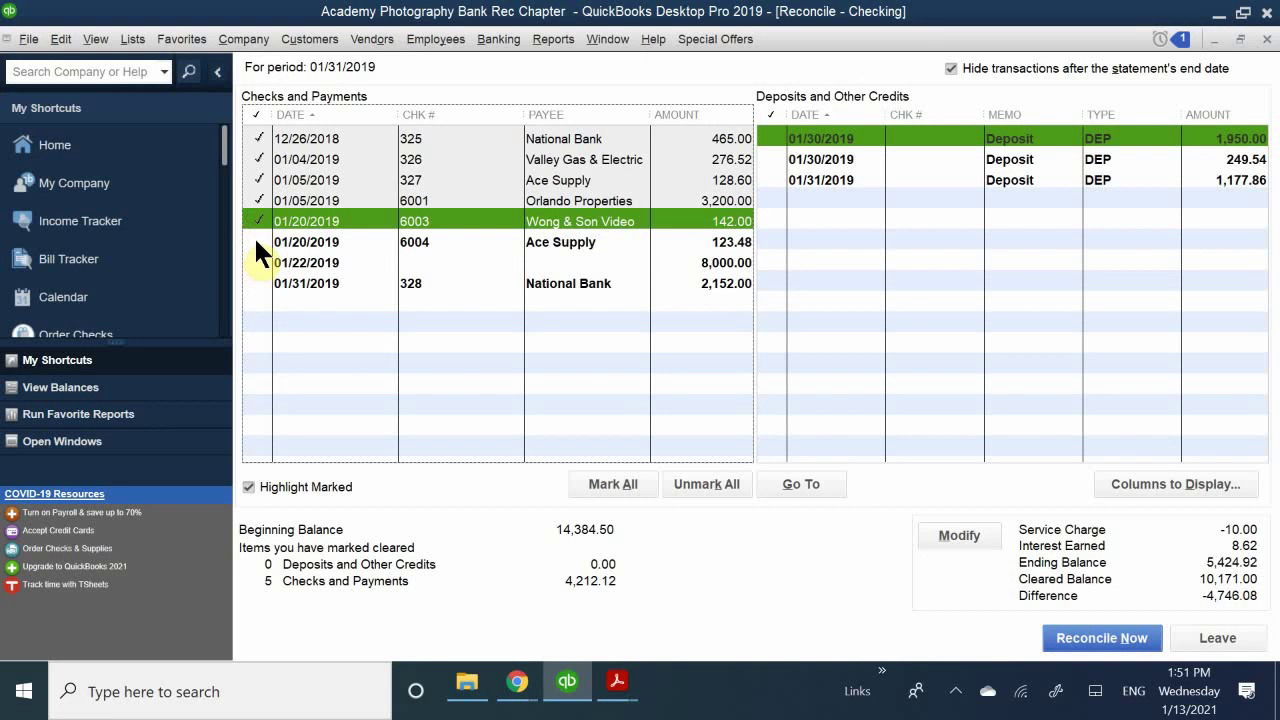
left_click(252, 241)
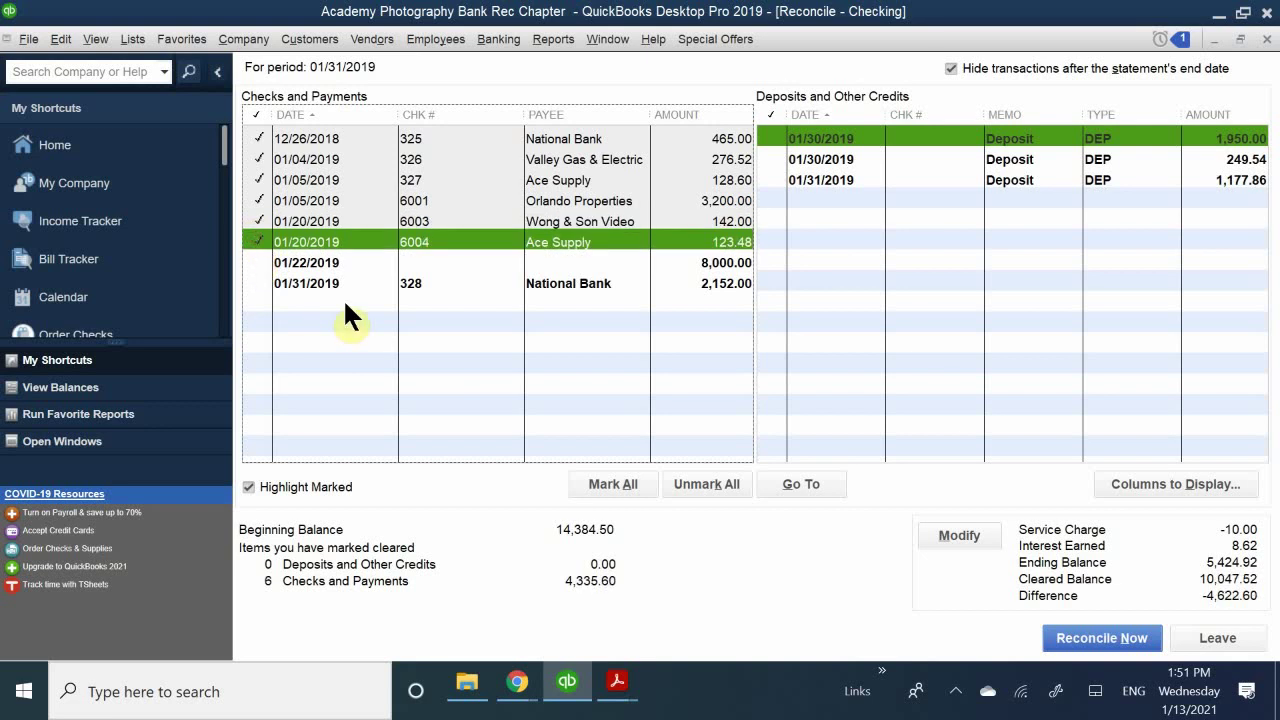
left_click(252, 112)
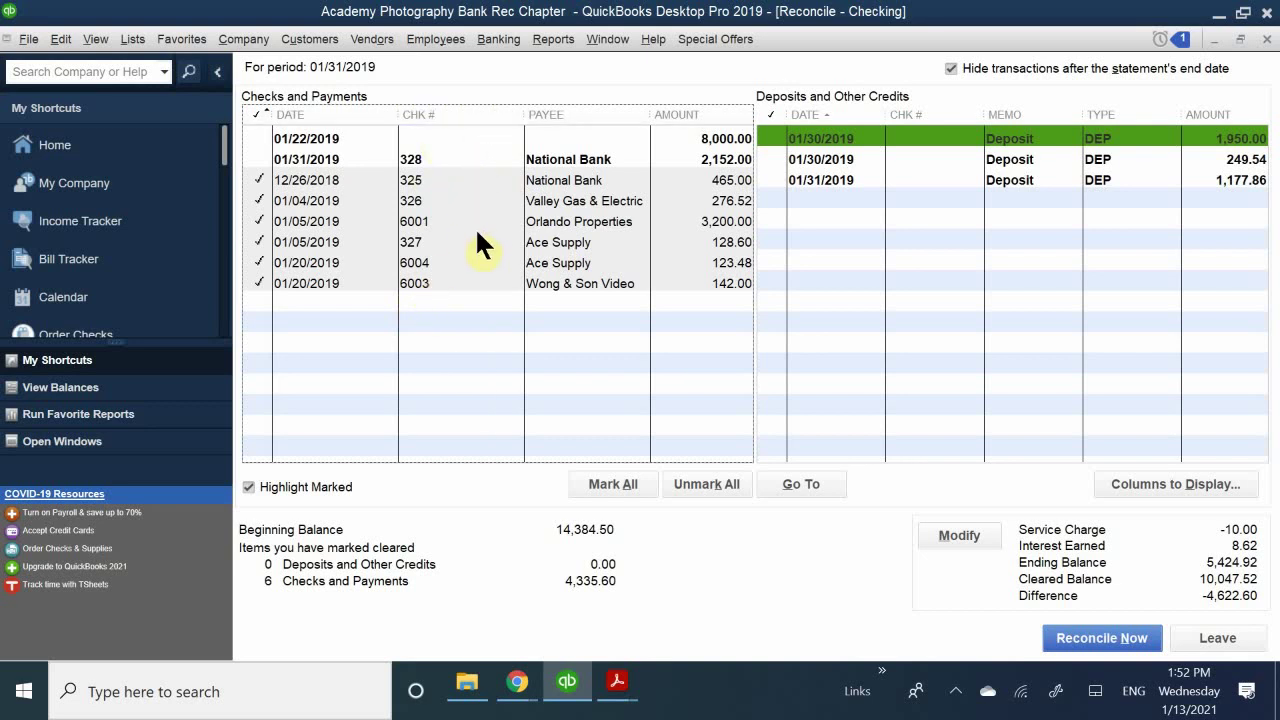
left_click(254, 112)
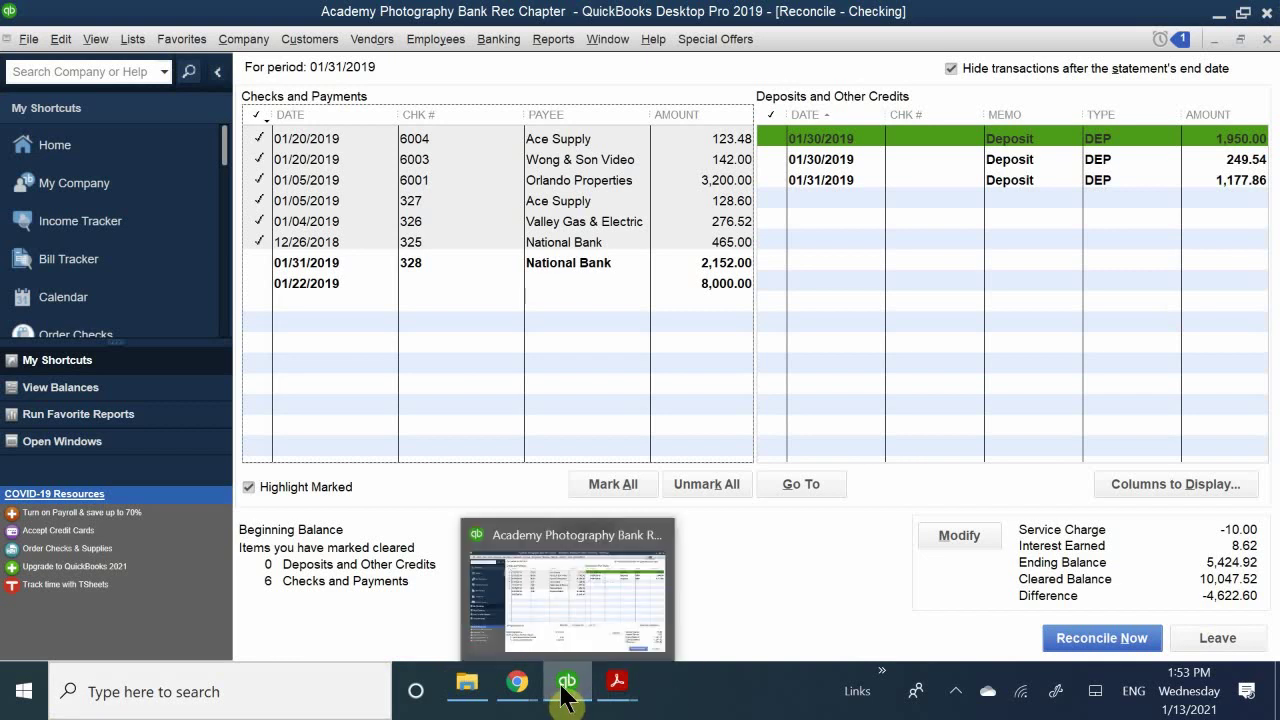
Review the deposits listed on the QB CH 5.pdf bank statement, and switch back to the reconciliation in QuickBooks.
mouse_move(616, 681)
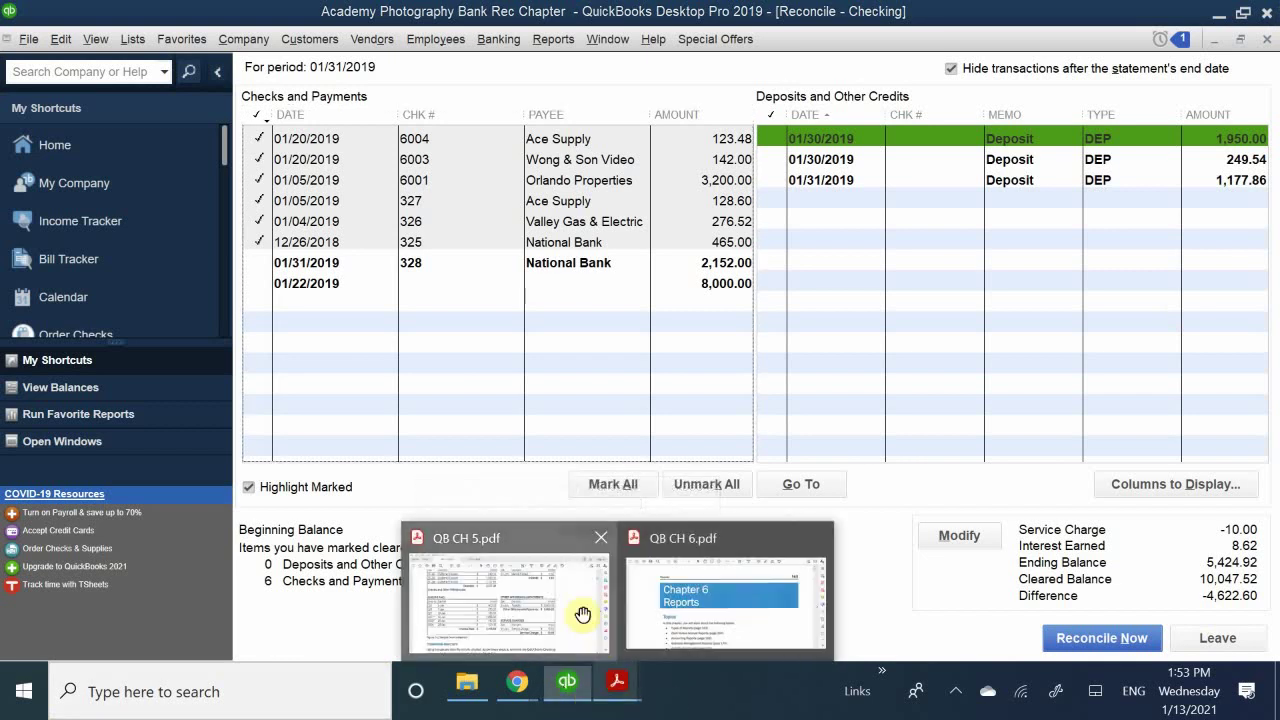
left_click(586, 540)
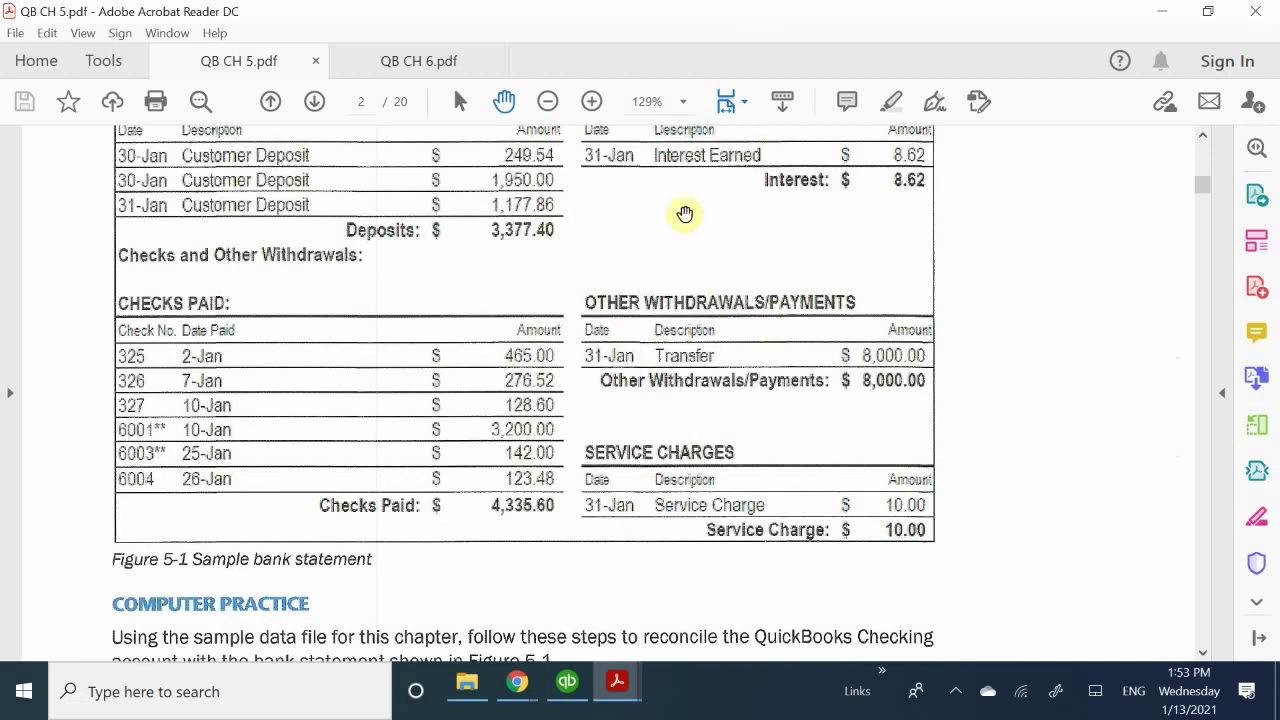
scroll(498, 355, "up", 4)
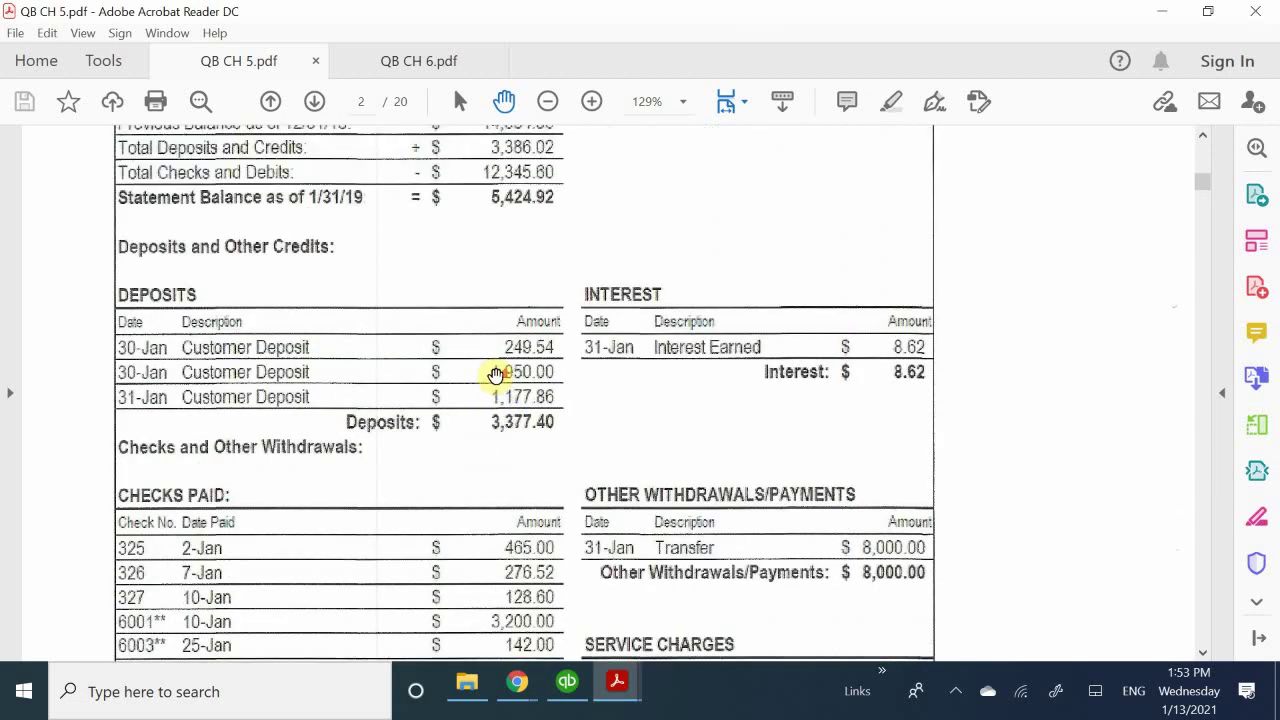
scroll(496, 375, "up", 1)
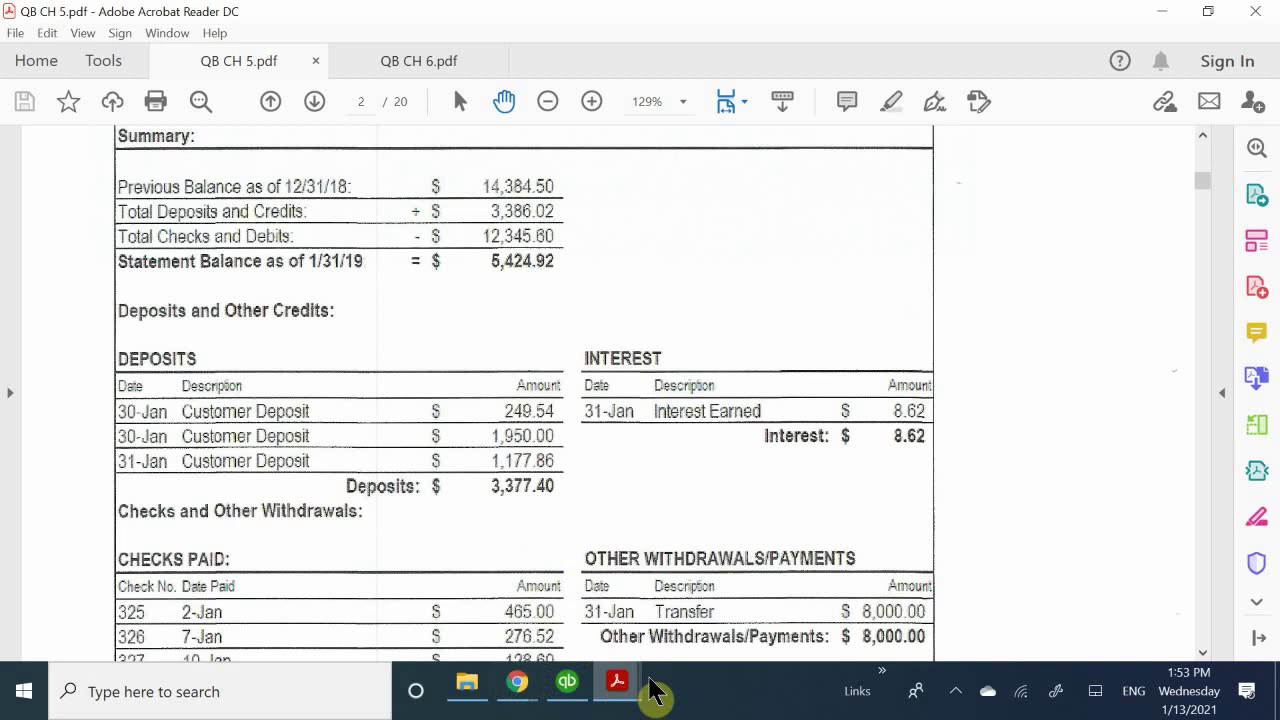
left_click(575, 685)
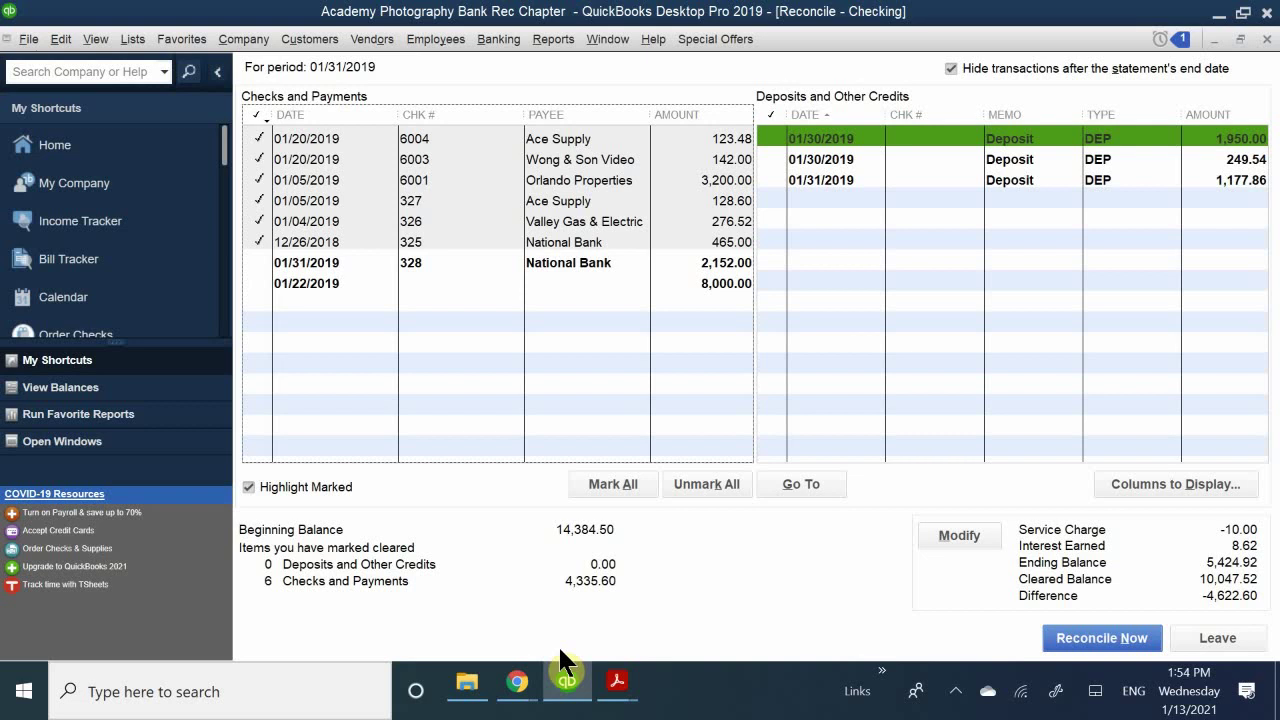
Mark the January deposits of 1,950.00, 249.54 and 1,177.86 as cleared.
left_click(771, 138)
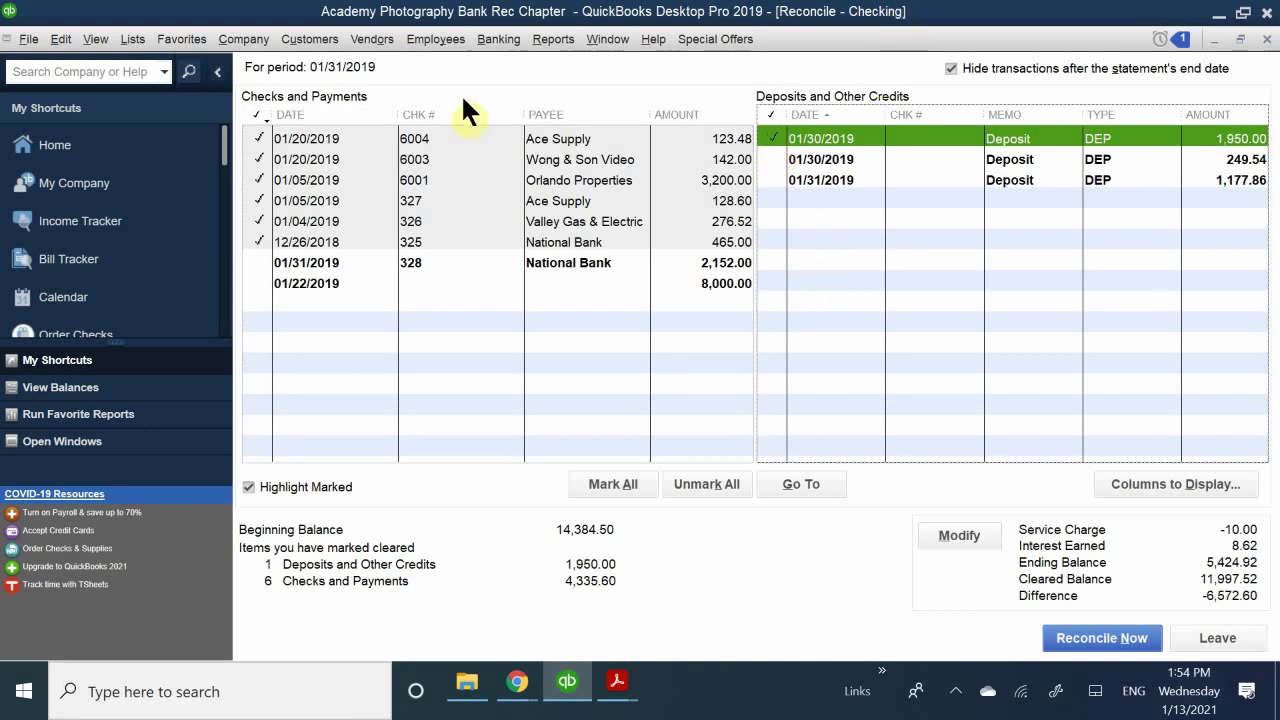
left_click(769, 157)
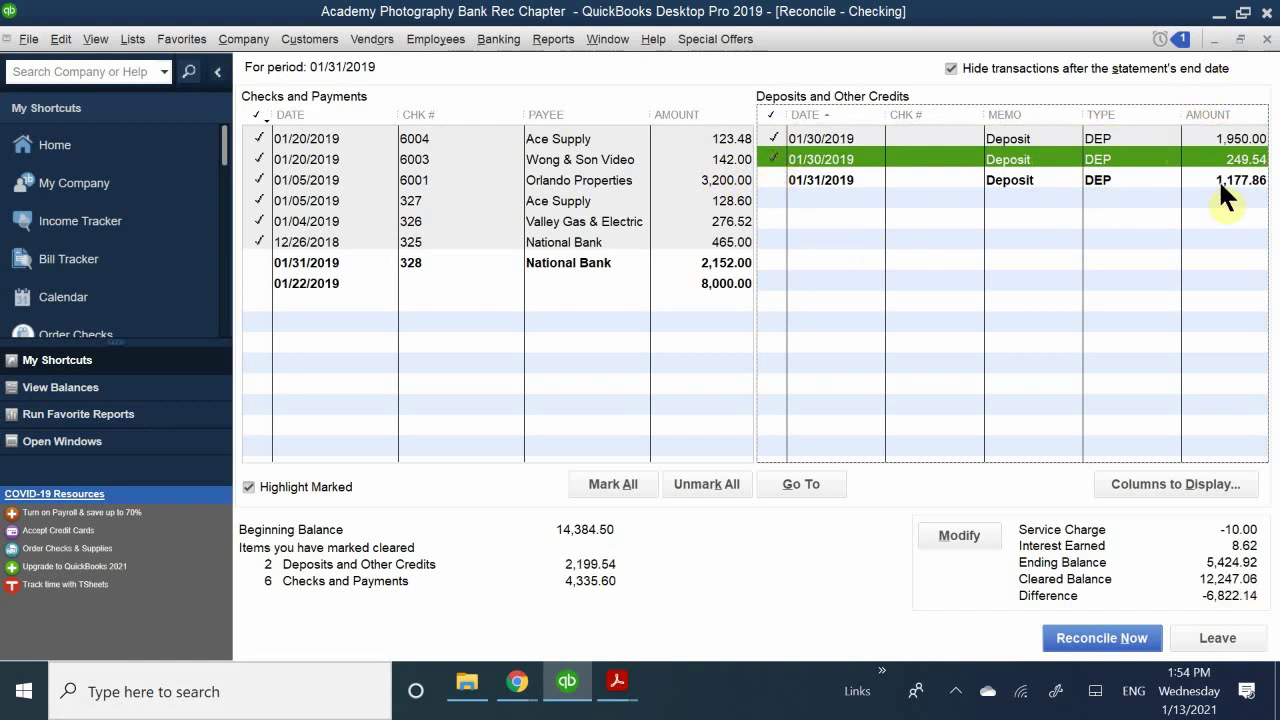
left_click(770, 180)
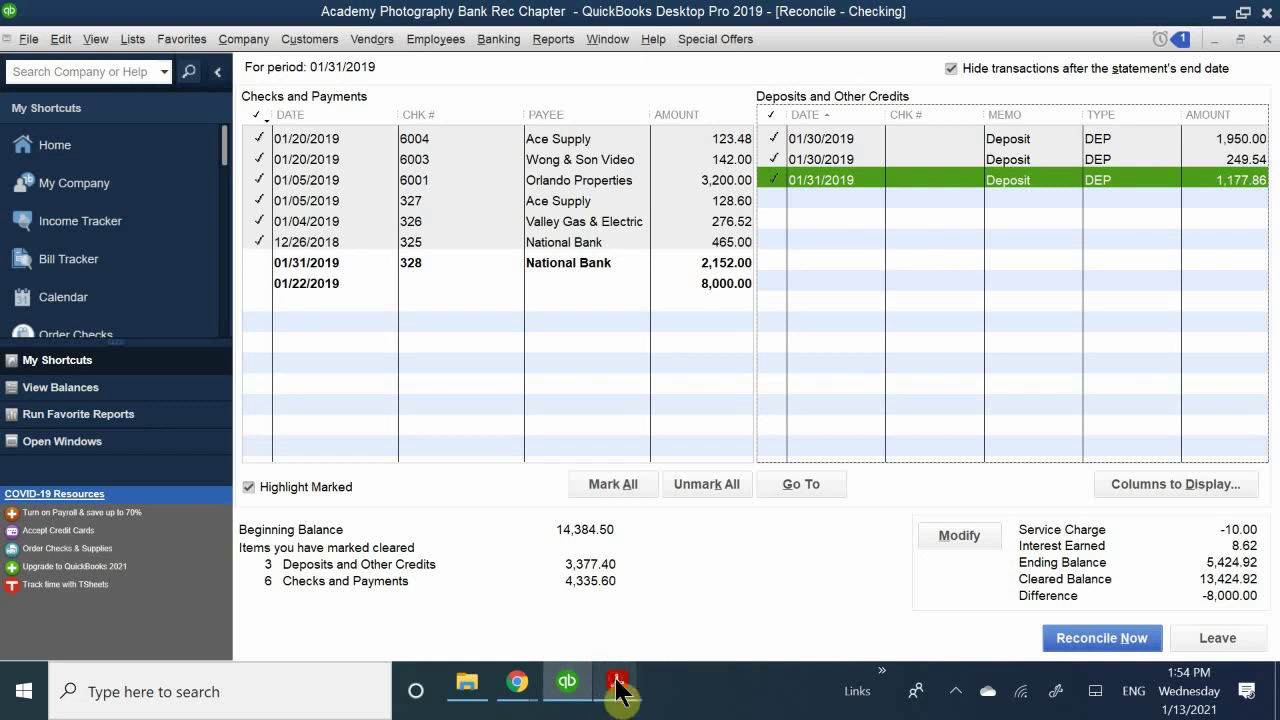
Check the other withdrawals and service charges on the QB CH 5.pdf bank statement, and return to QuickBooks.
mouse_move(611, 688)
left_click(579, 597)
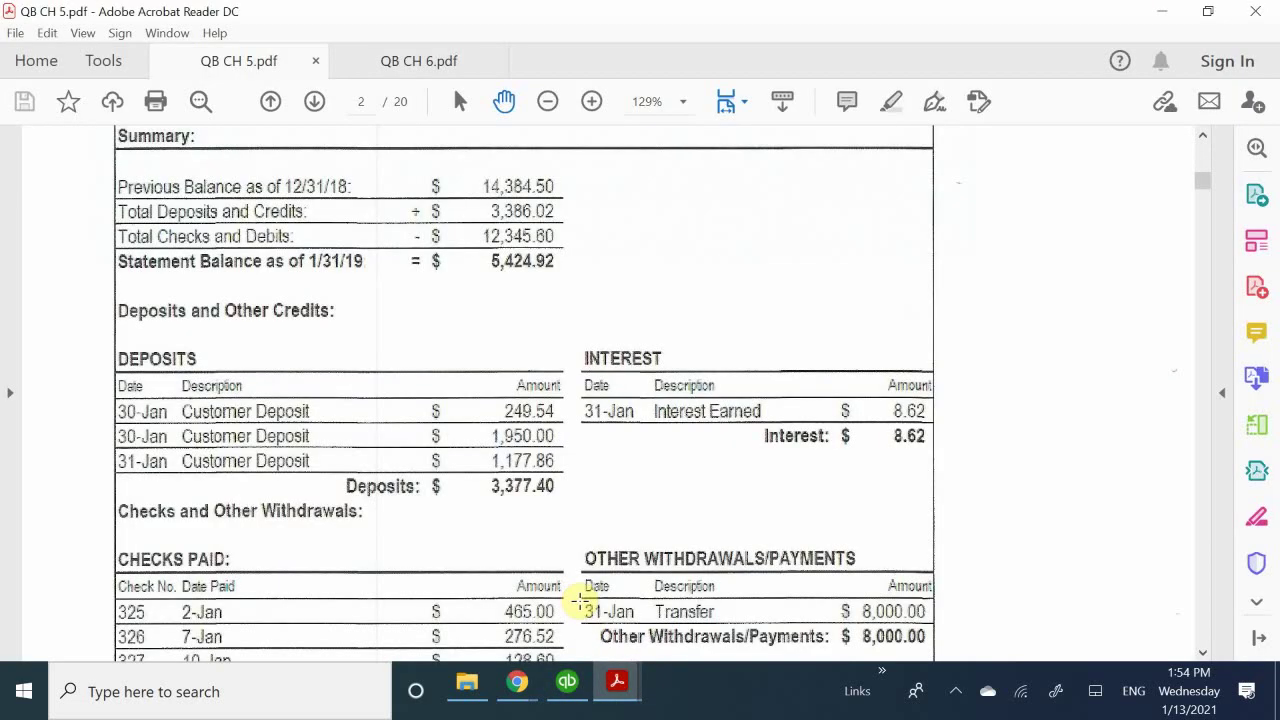
scroll(700, 409, "up", 3)
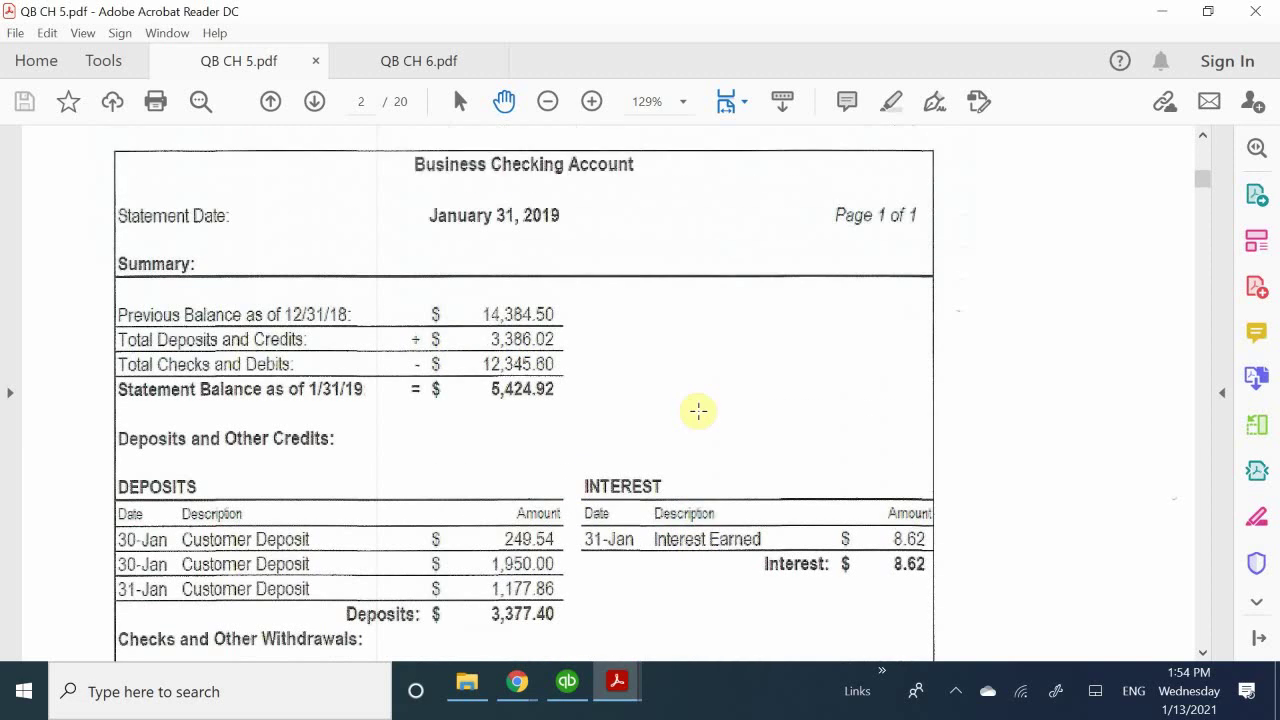
scroll(698, 410, "down", 6)
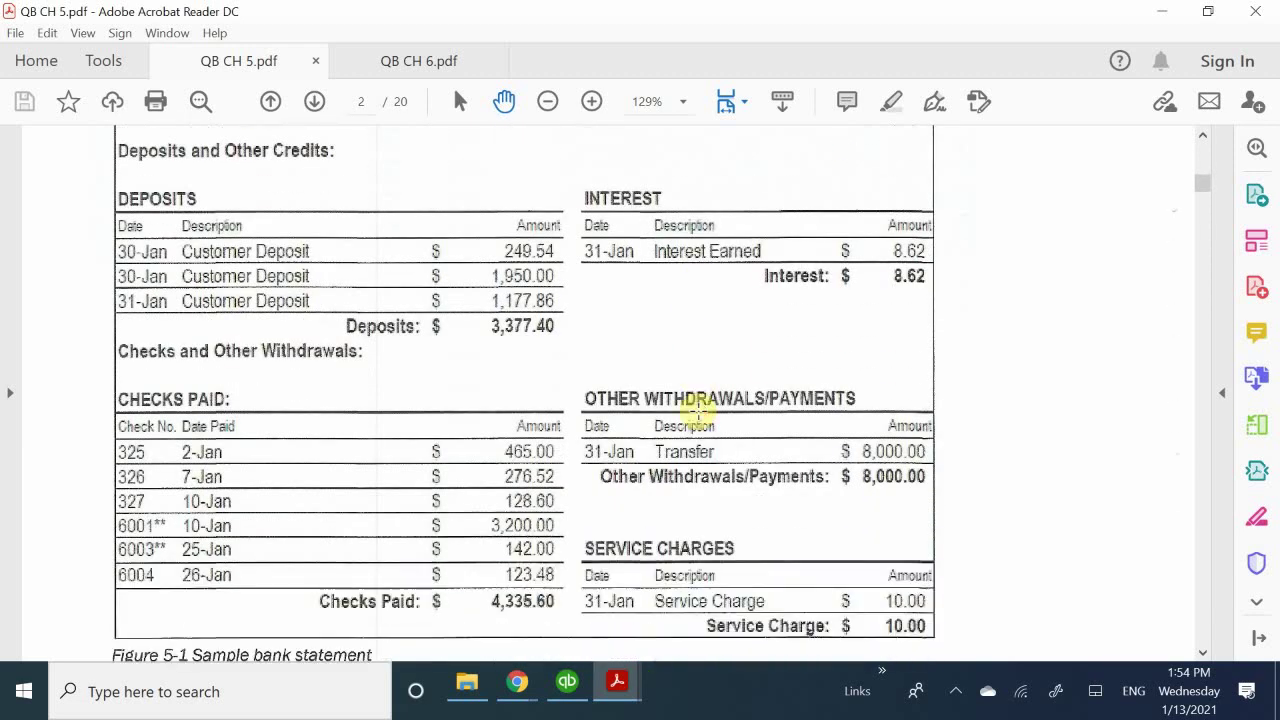
scroll(698, 410, "down", 1)
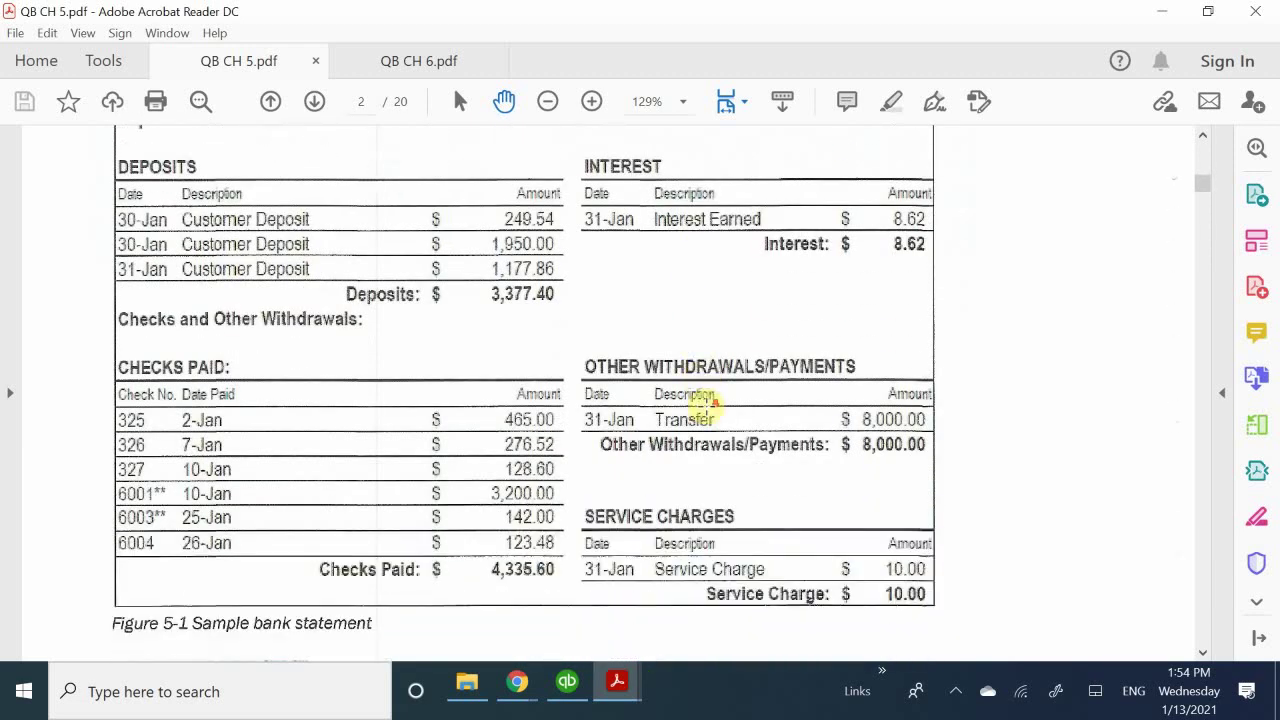
scroll(703, 410, "down", 1)
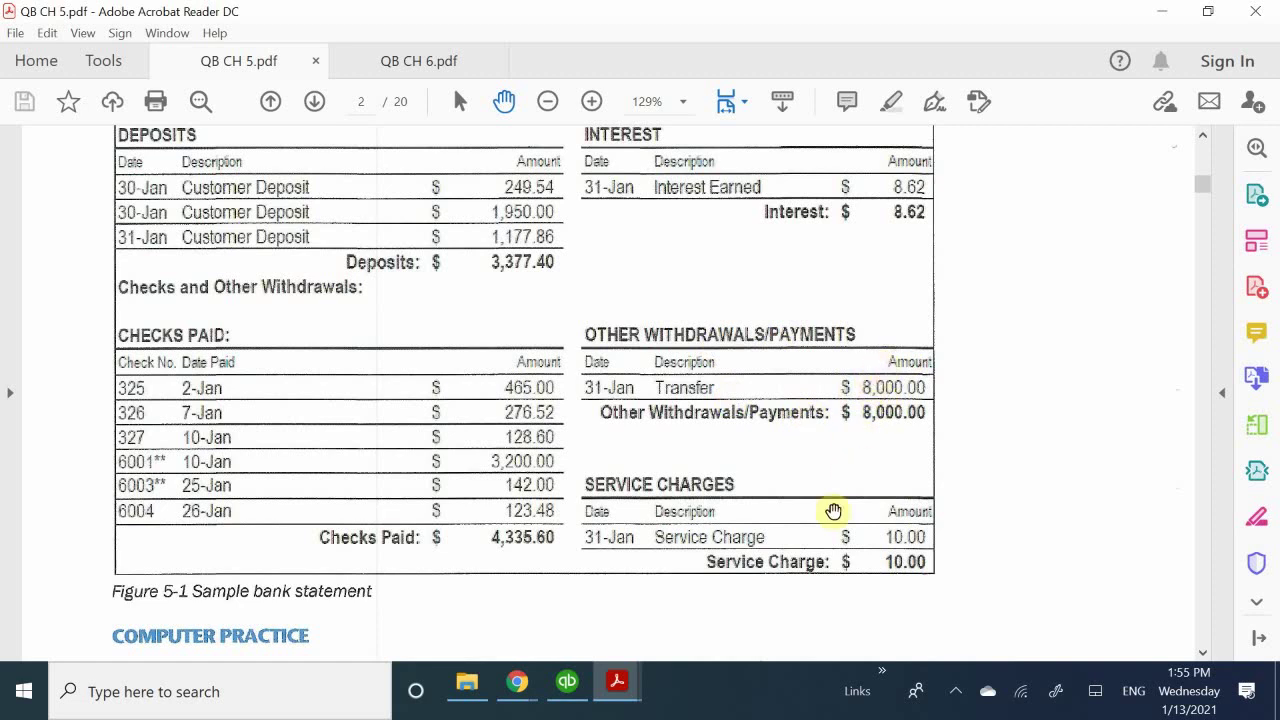
left_click(588, 682)
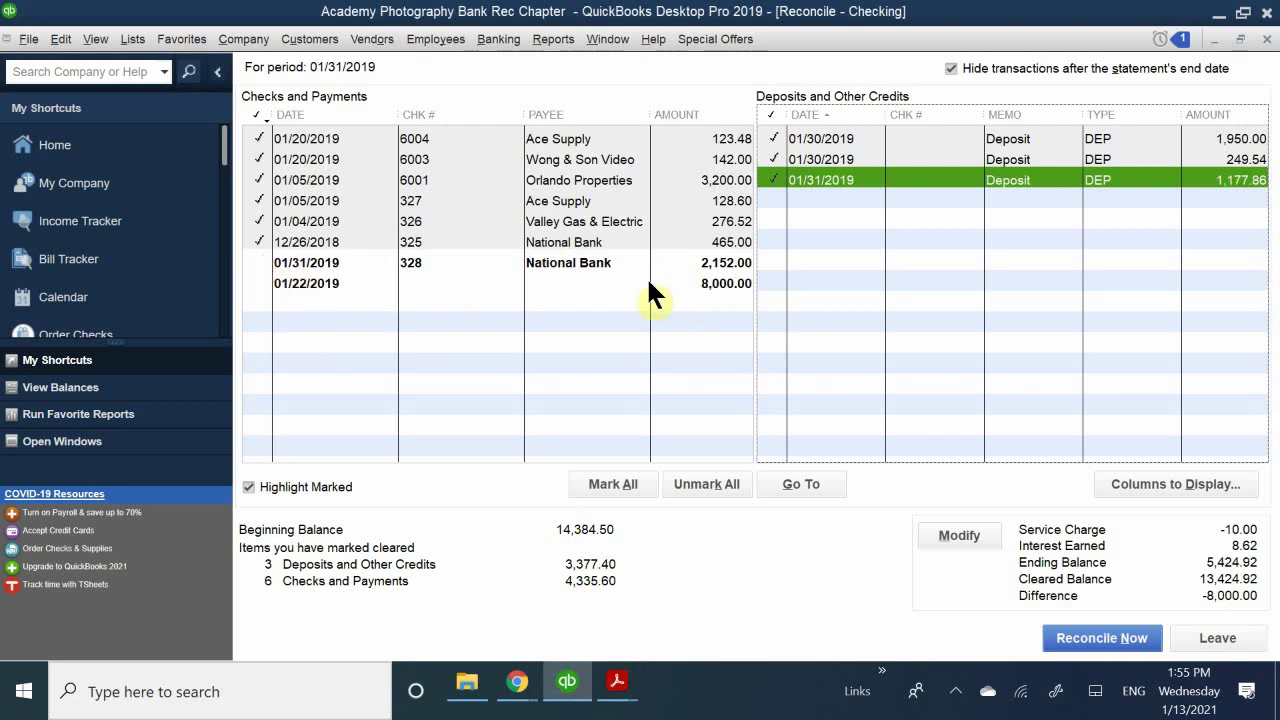
Mark the 01/22/2019 transfer of 8,000.00 as cleared and complete the reconciliation, dismissing the online banking information.
left_click(258, 283)
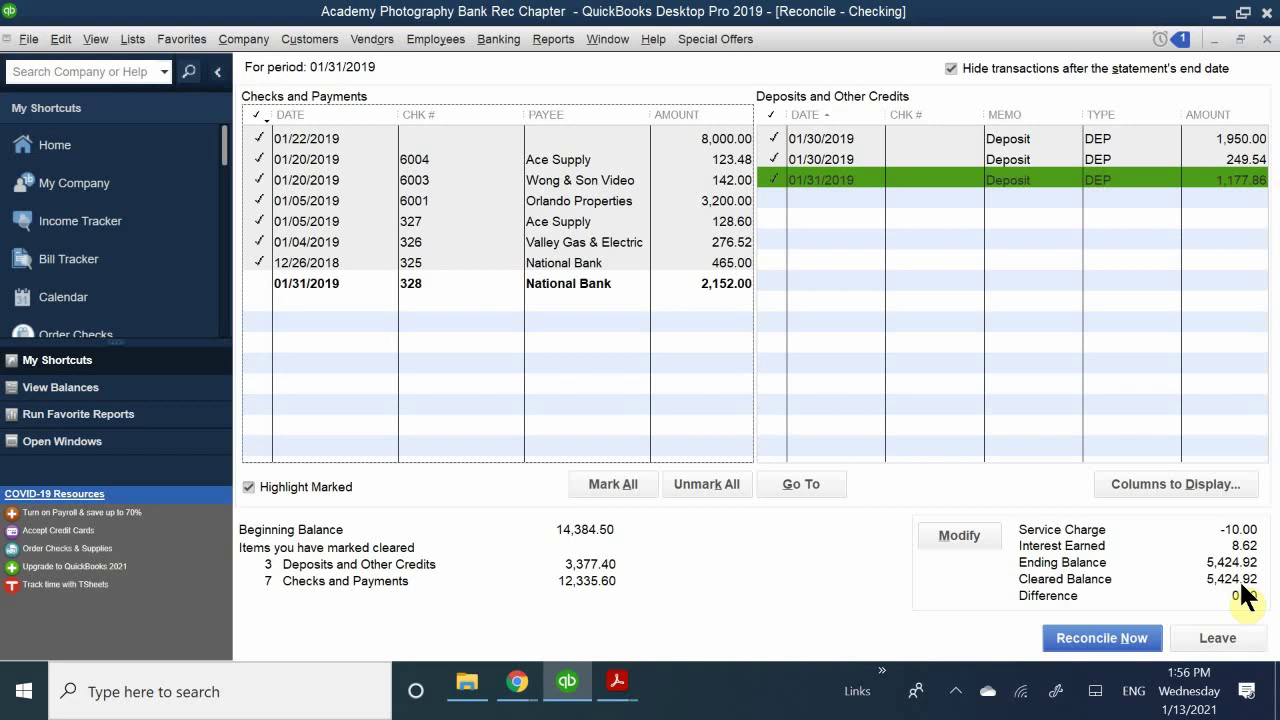
left_click(1091, 636)
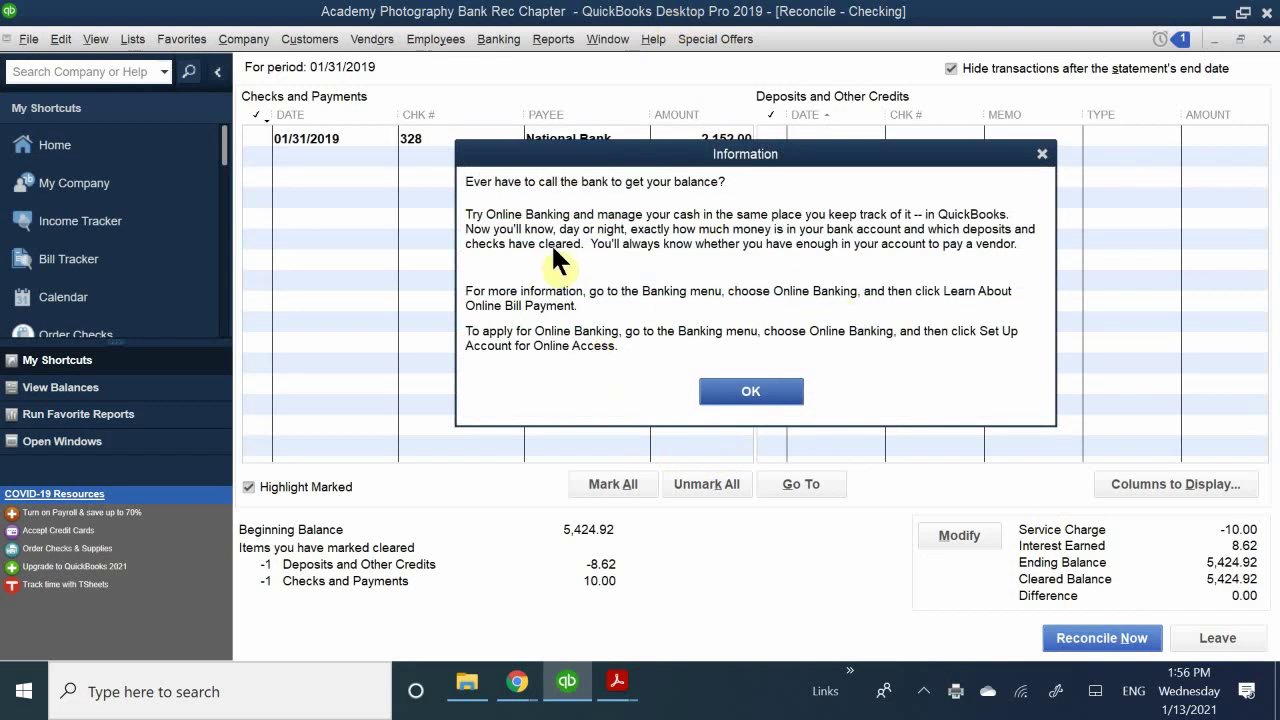
left_click(745, 392)
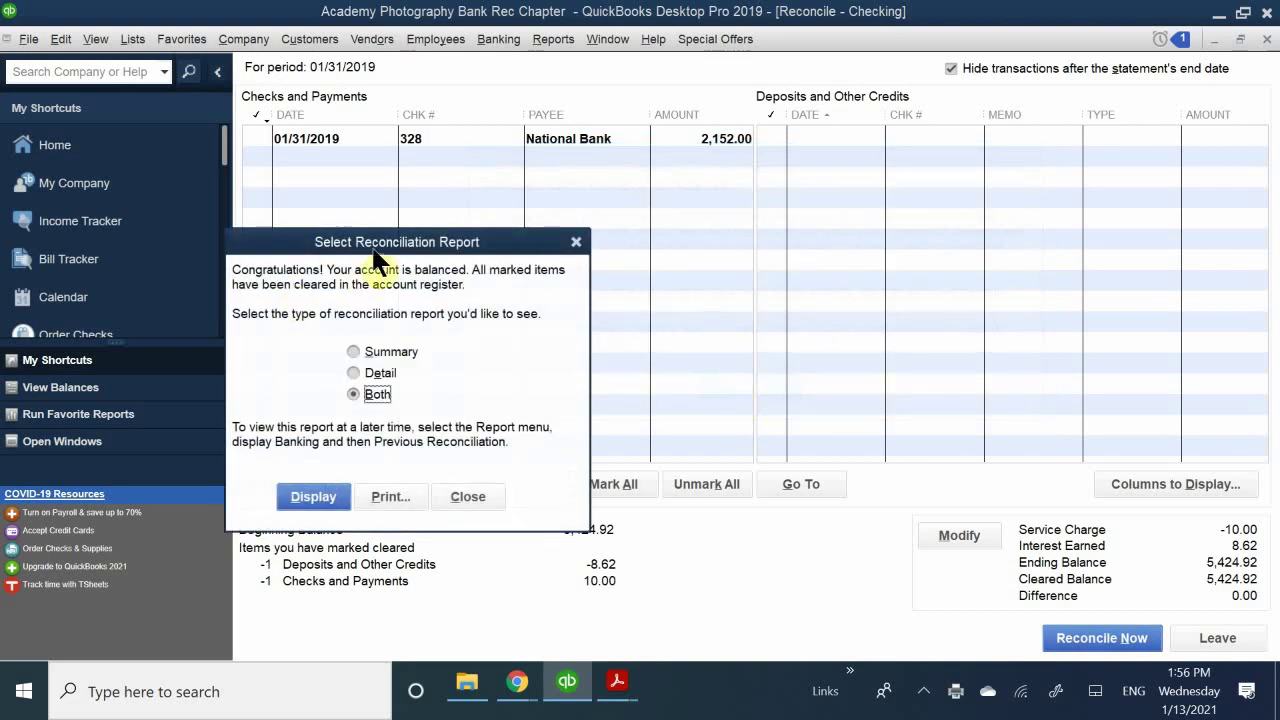
Display both the summary and detail reconciliation reports, review them and close them.
left_click_drag(378, 244, 617, 267)
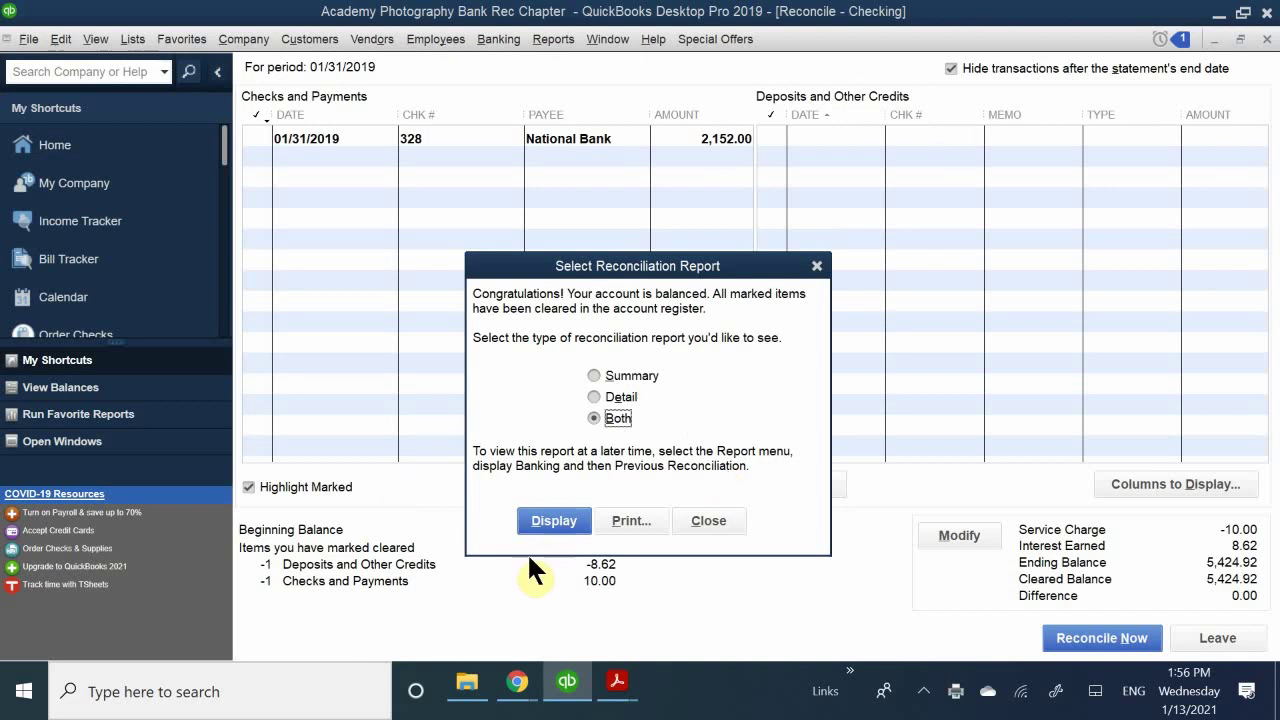
left_click(555, 519)
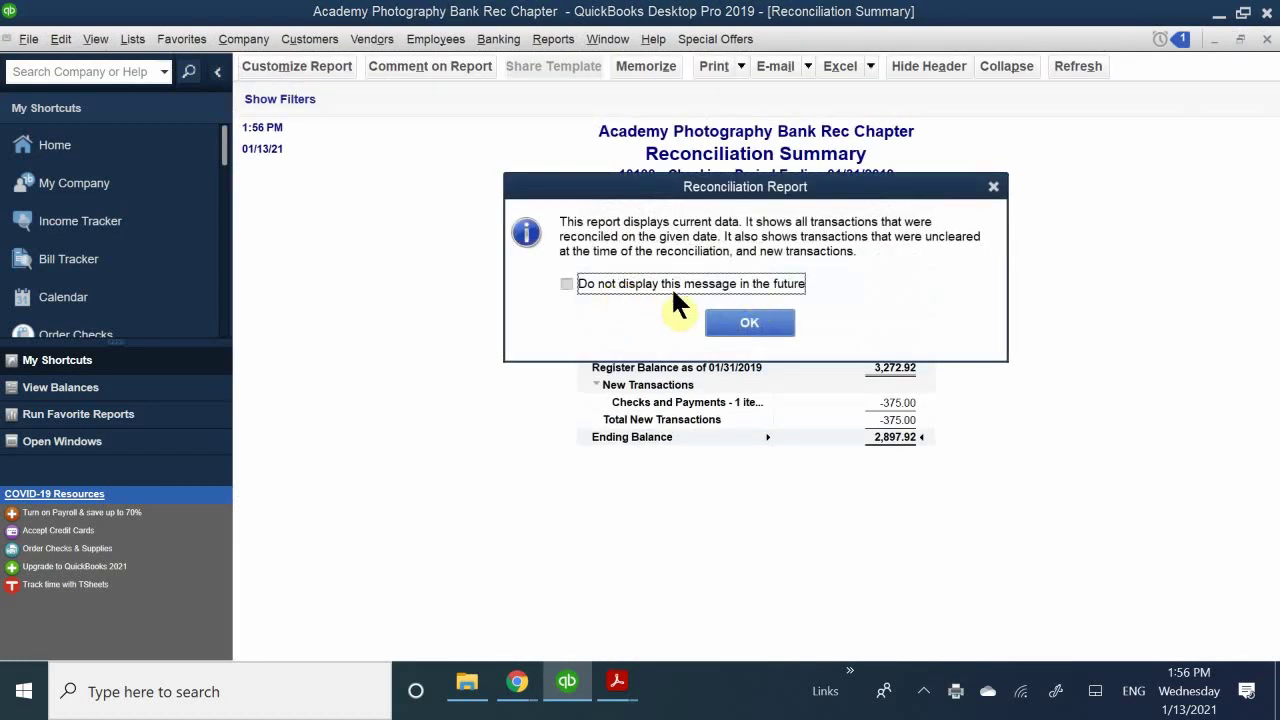
left_click(762, 321)
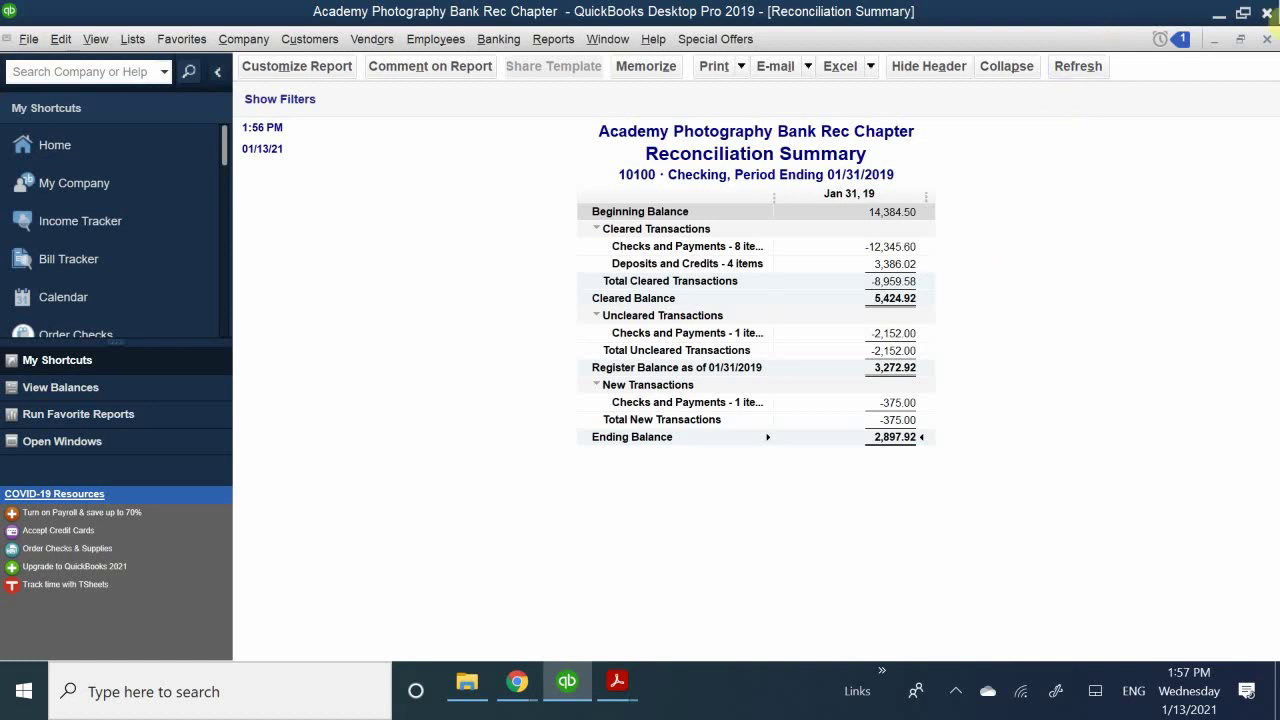
left_click(1266, 38)
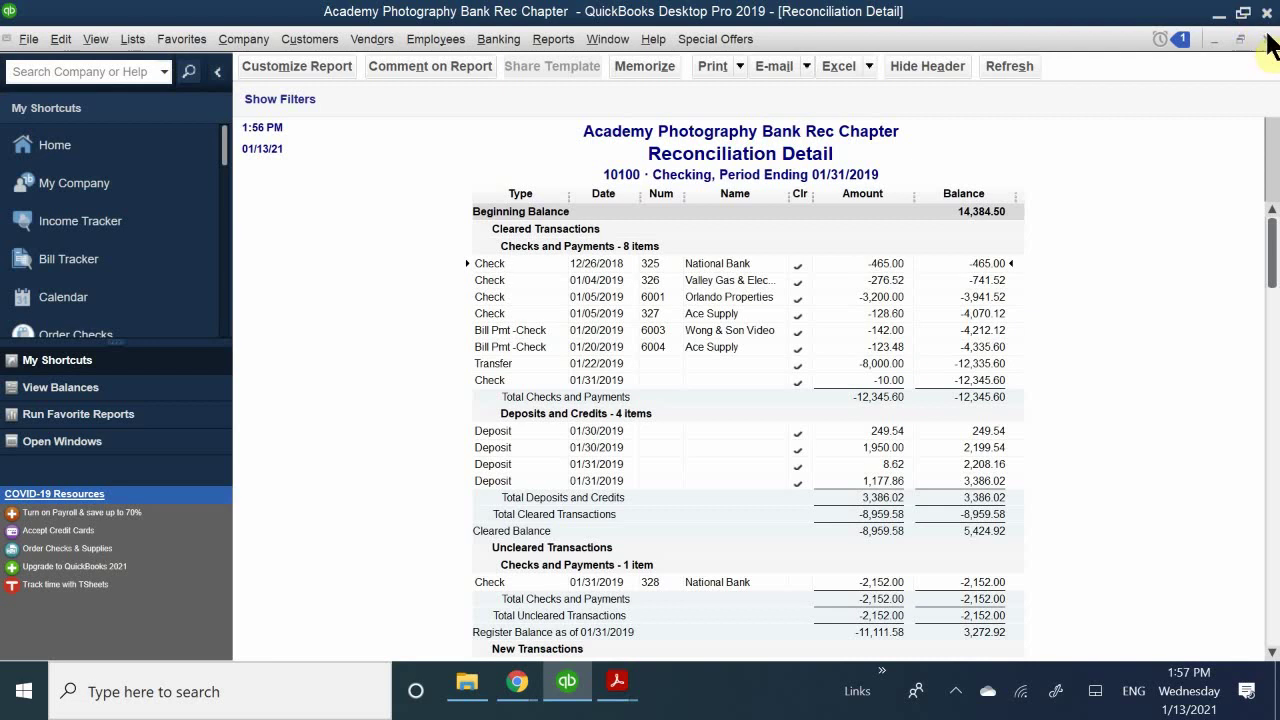
left_click(1268, 40)
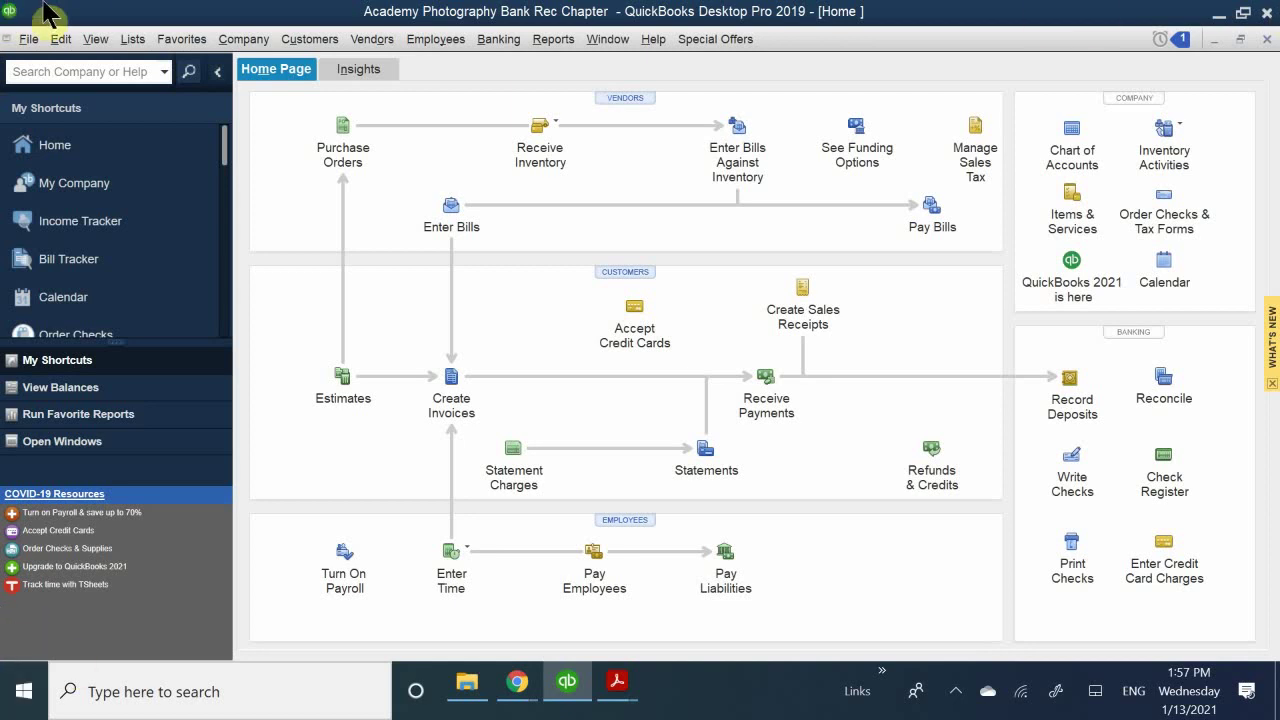
left_click(553, 40)
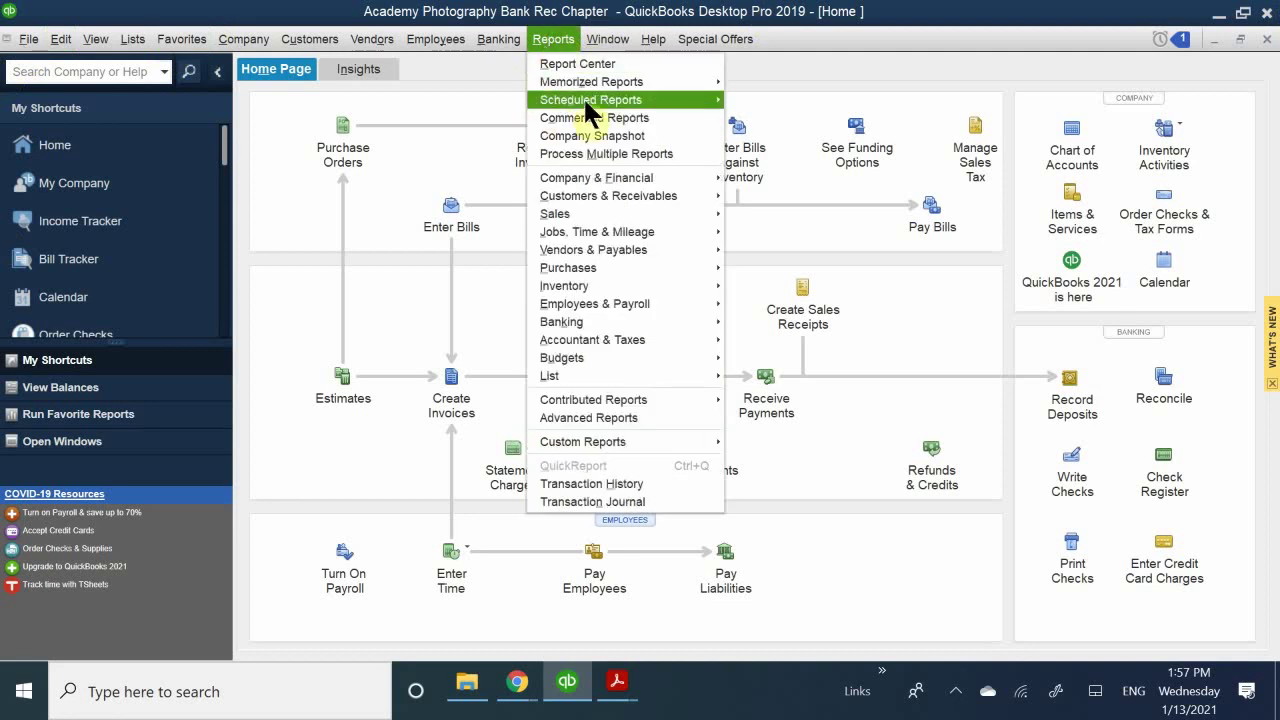
mouse_move(640, 90)
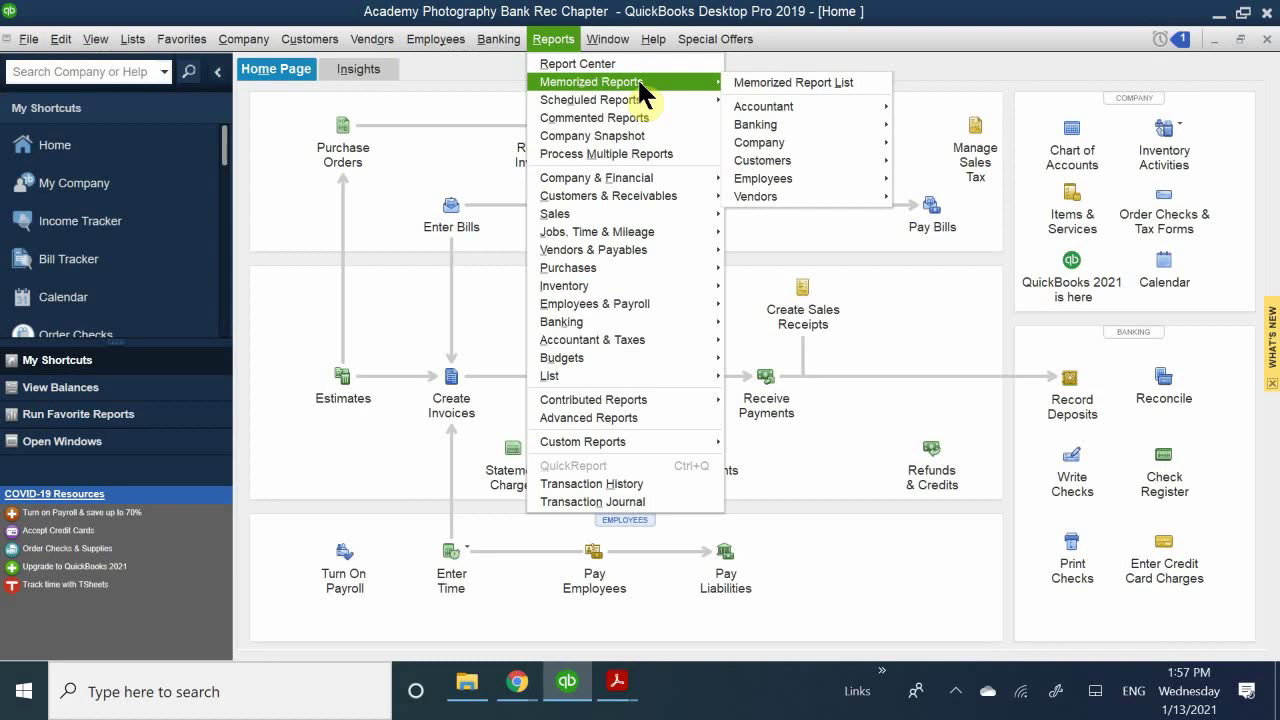
mouse_move(660, 321)
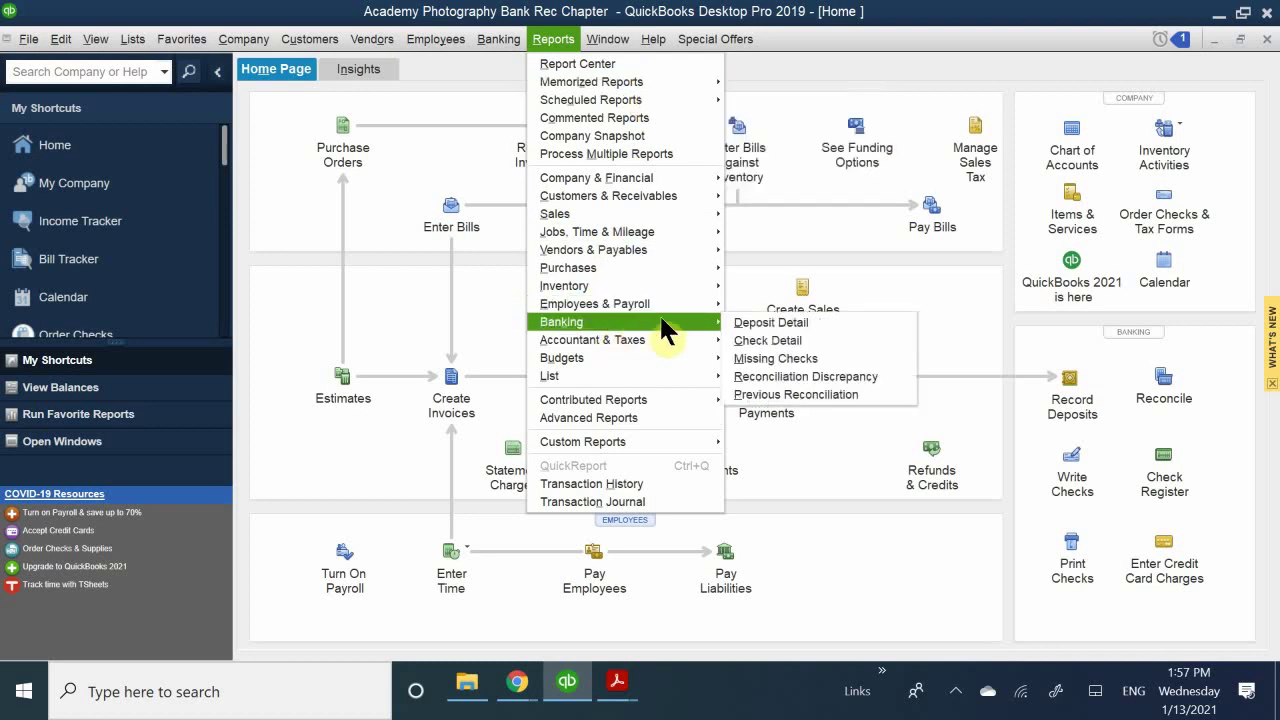
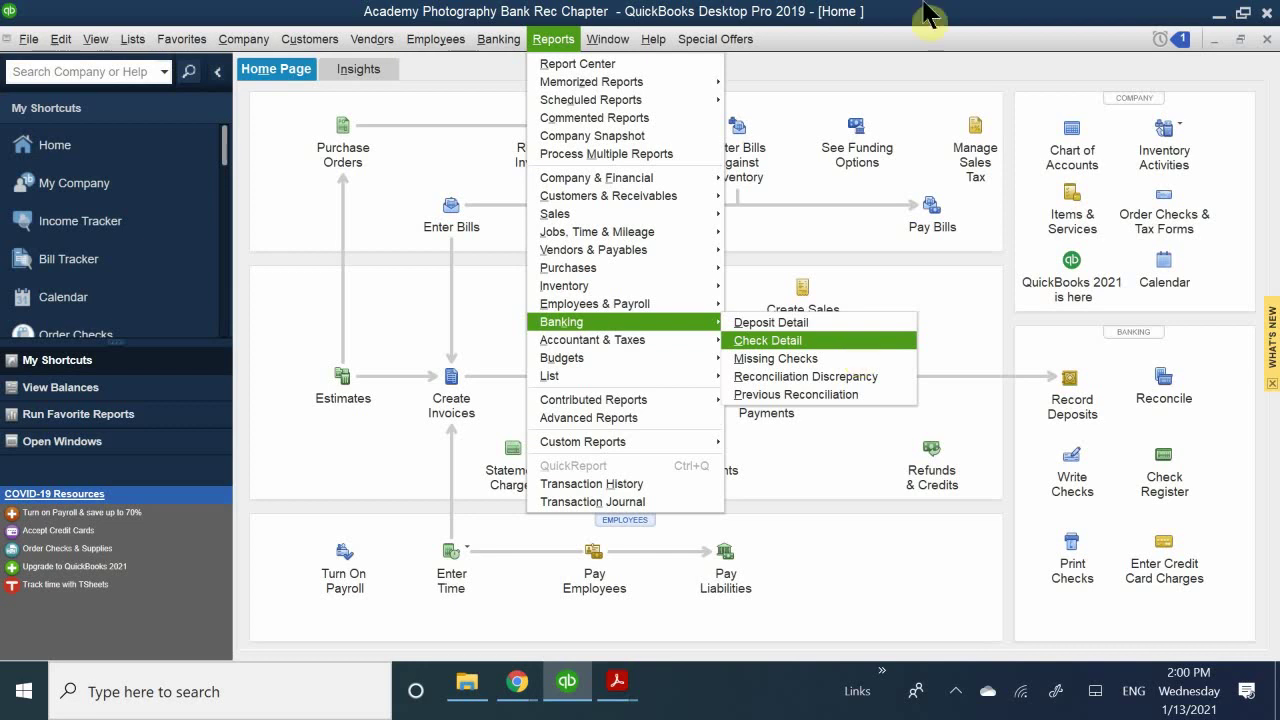
left_click(297, 496)
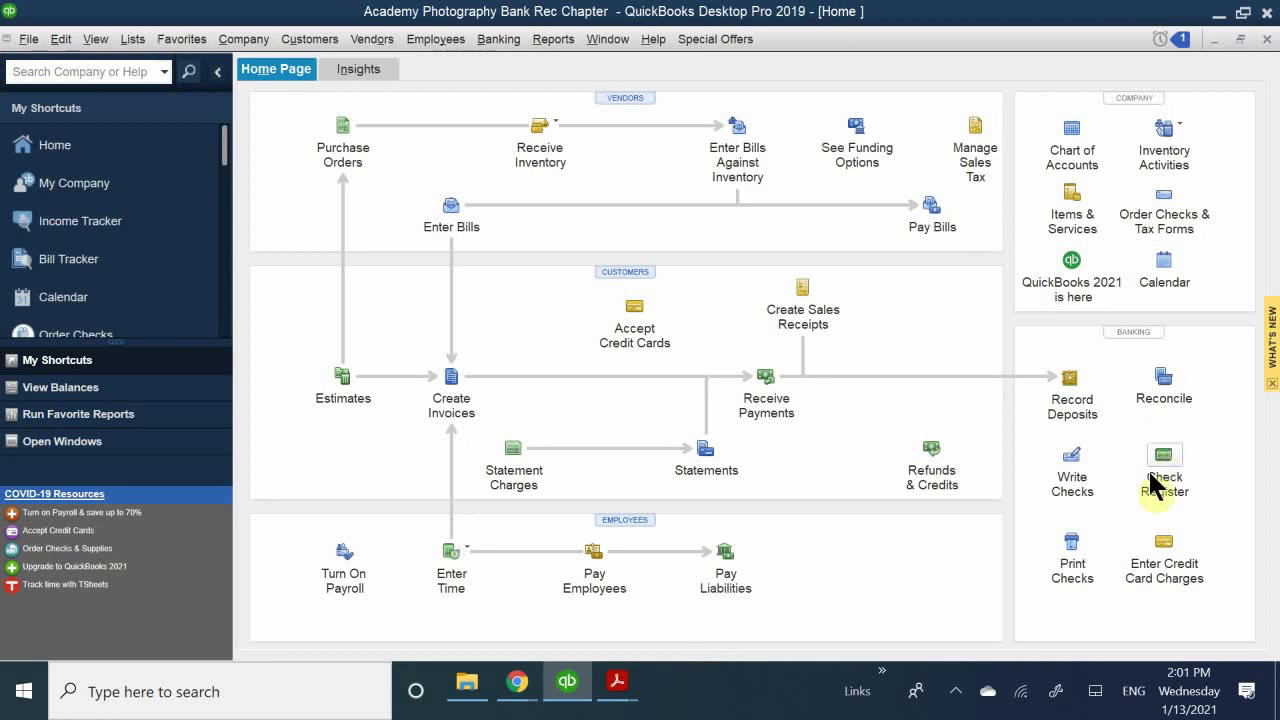
Start a new reconciliation of the Checking account and undo its last reconciliation.
left_click(1166, 370)
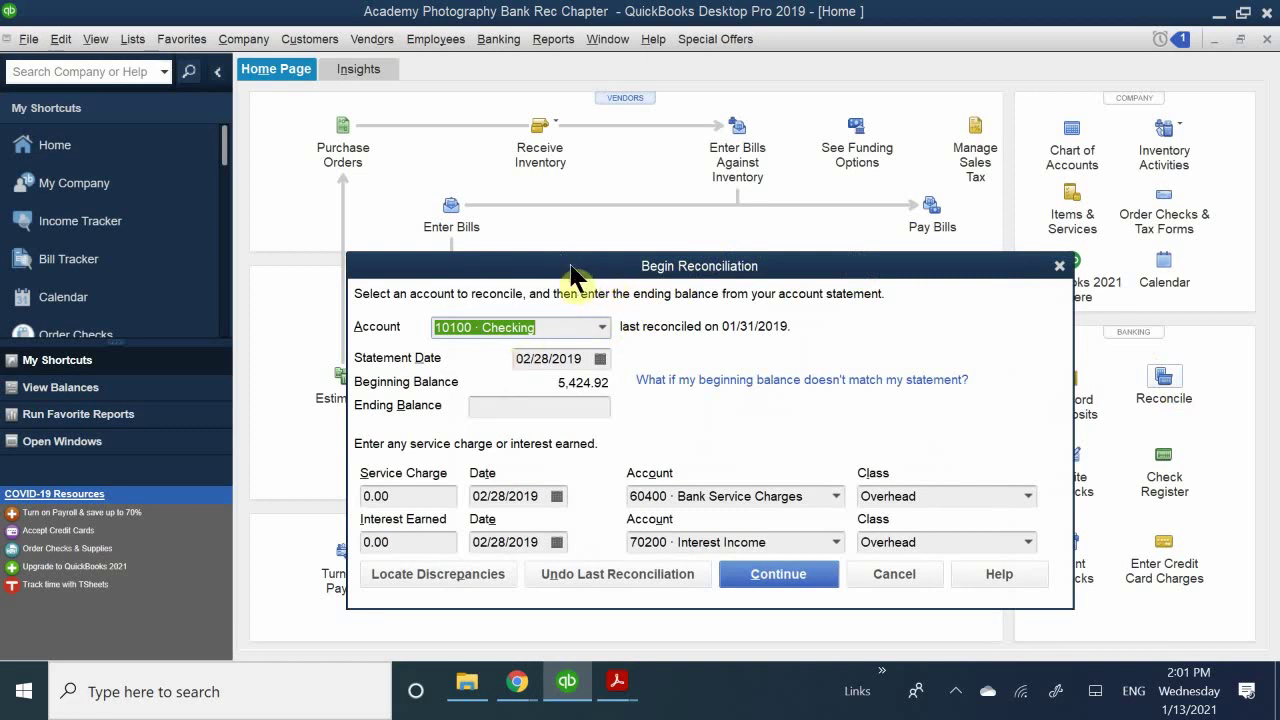
left_click_drag(572, 277, 543, 218)
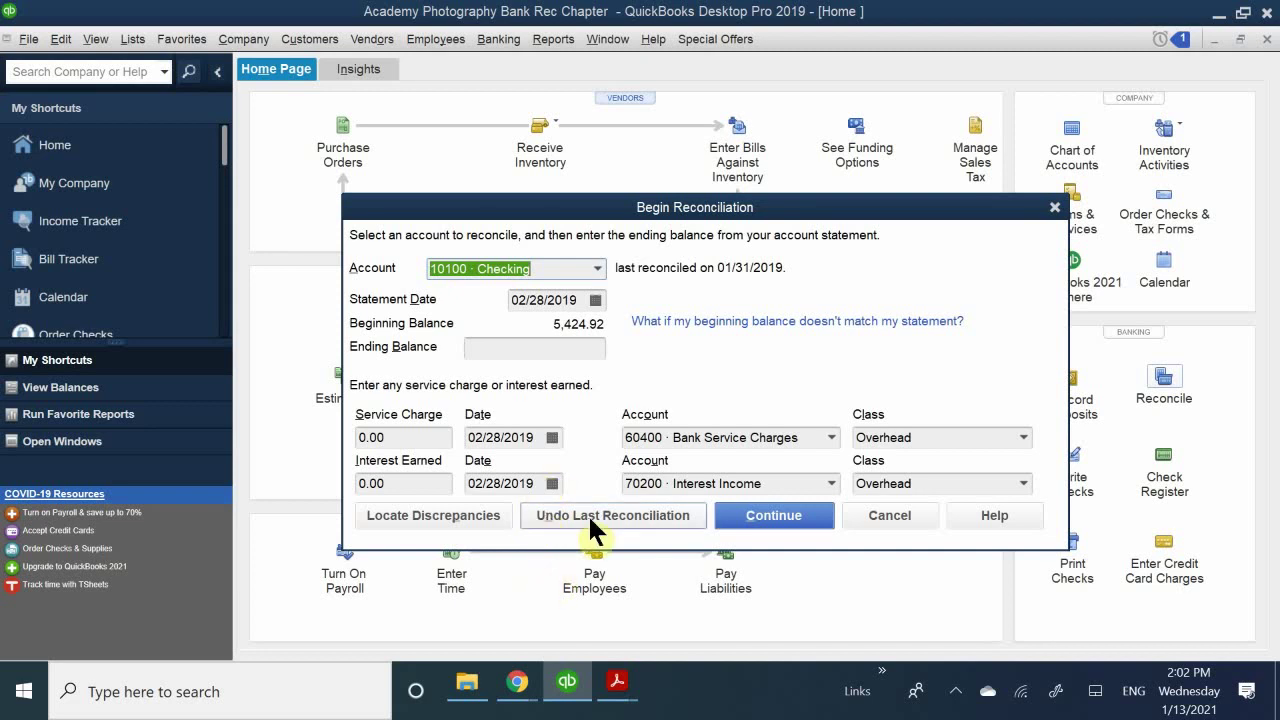
left_click(588, 514)
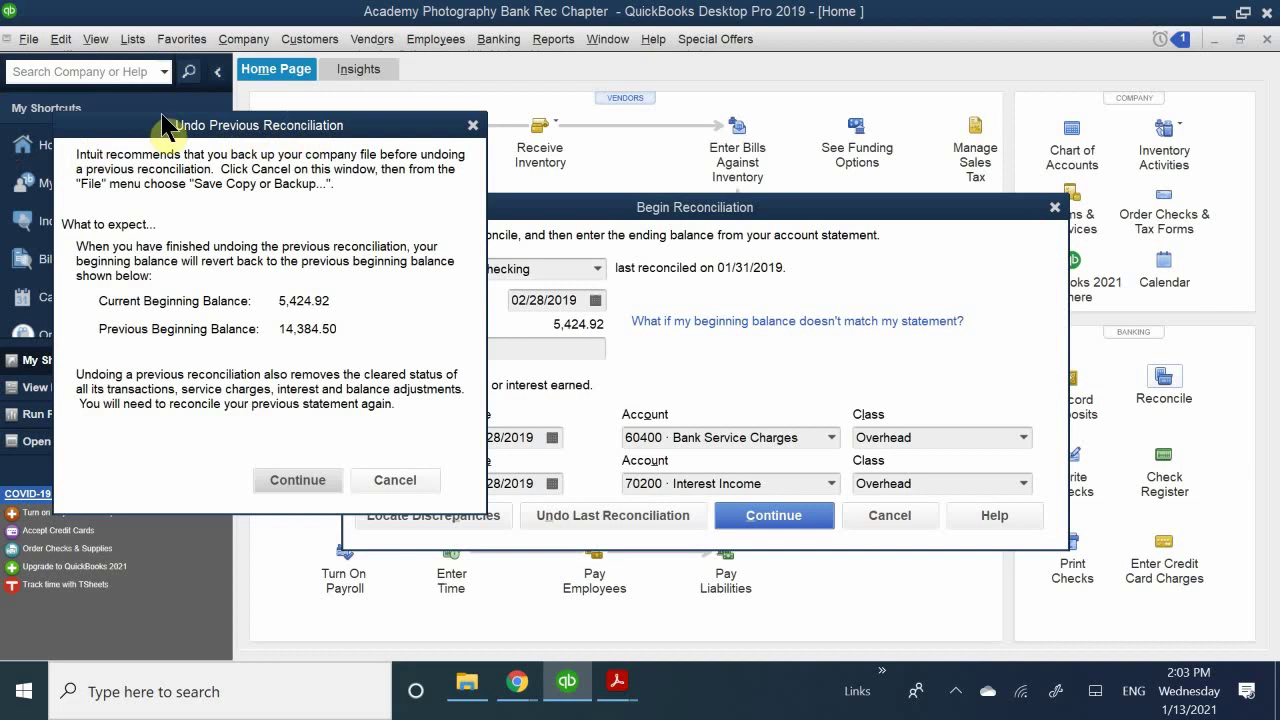
left_click_drag(250, 130, 499, 218)
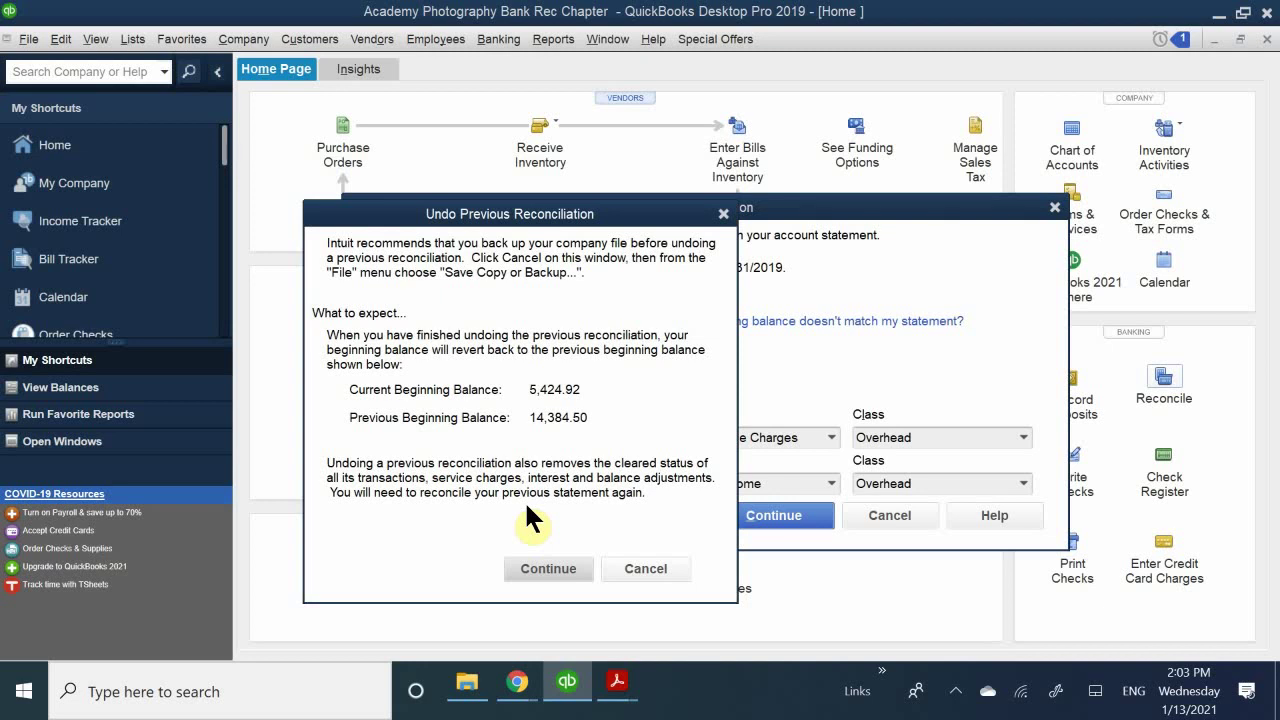
left_click(541, 563)
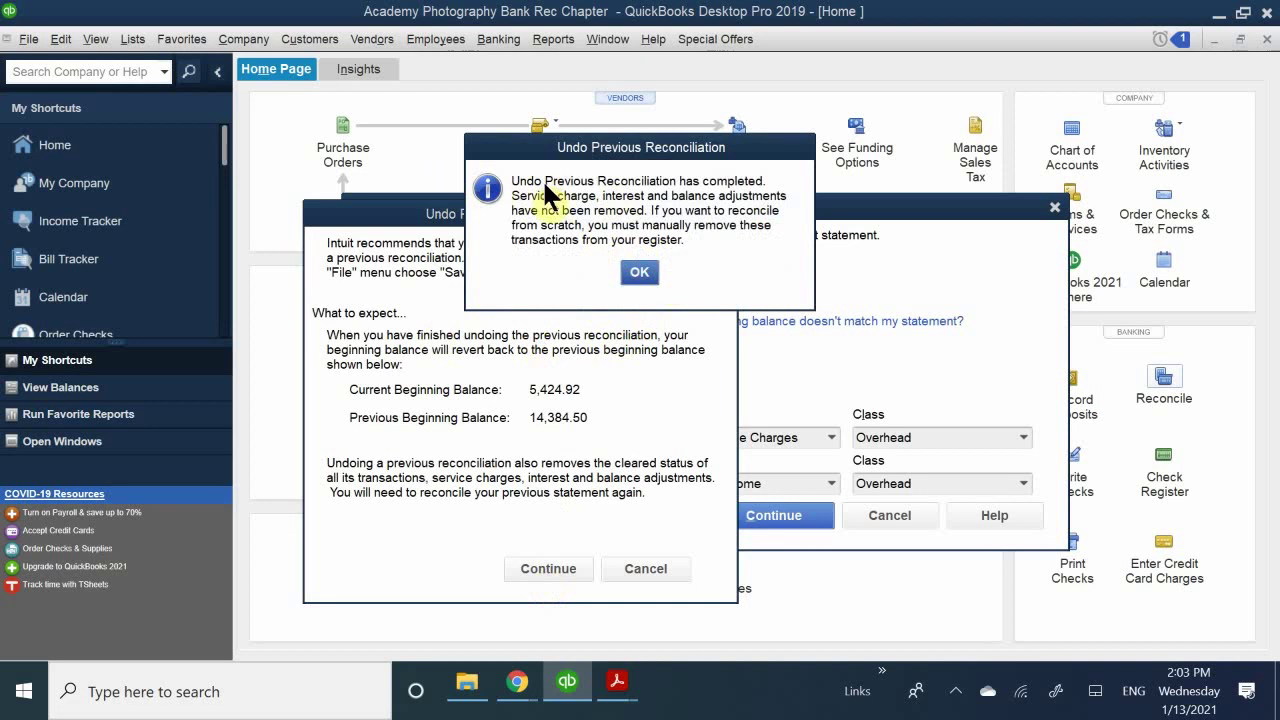
left_click(639, 272)
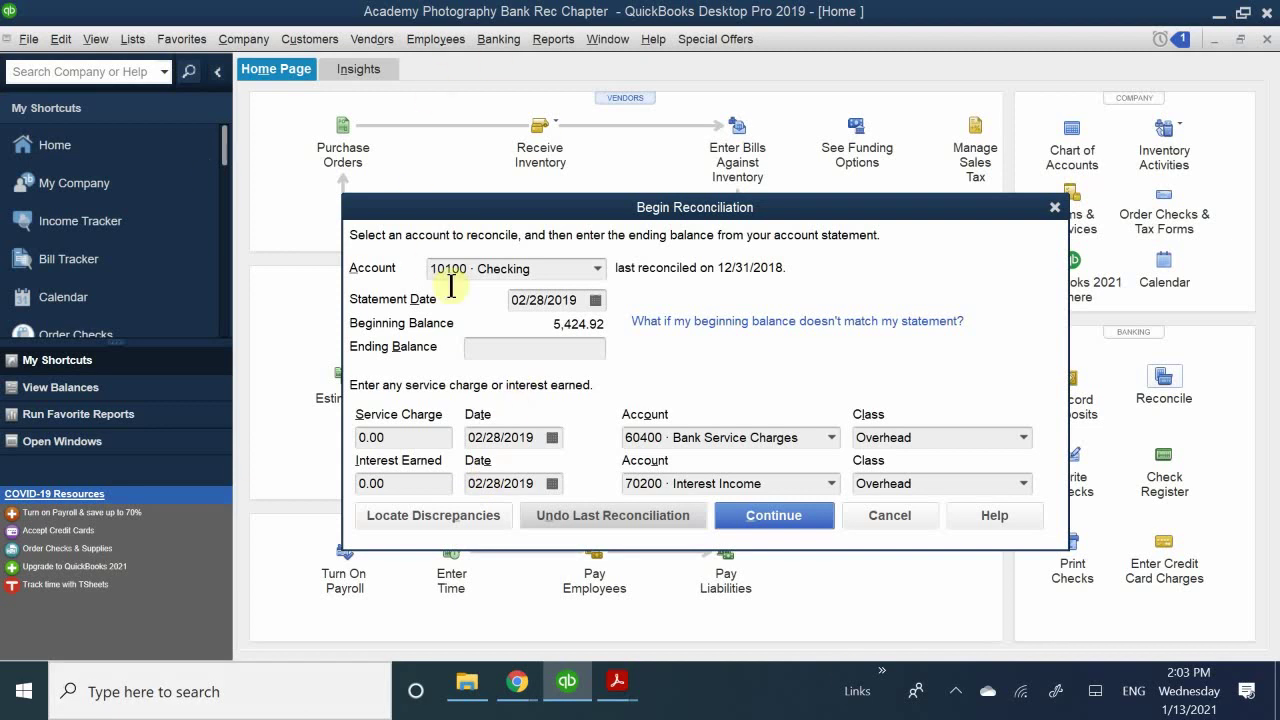
left_click(514, 347)
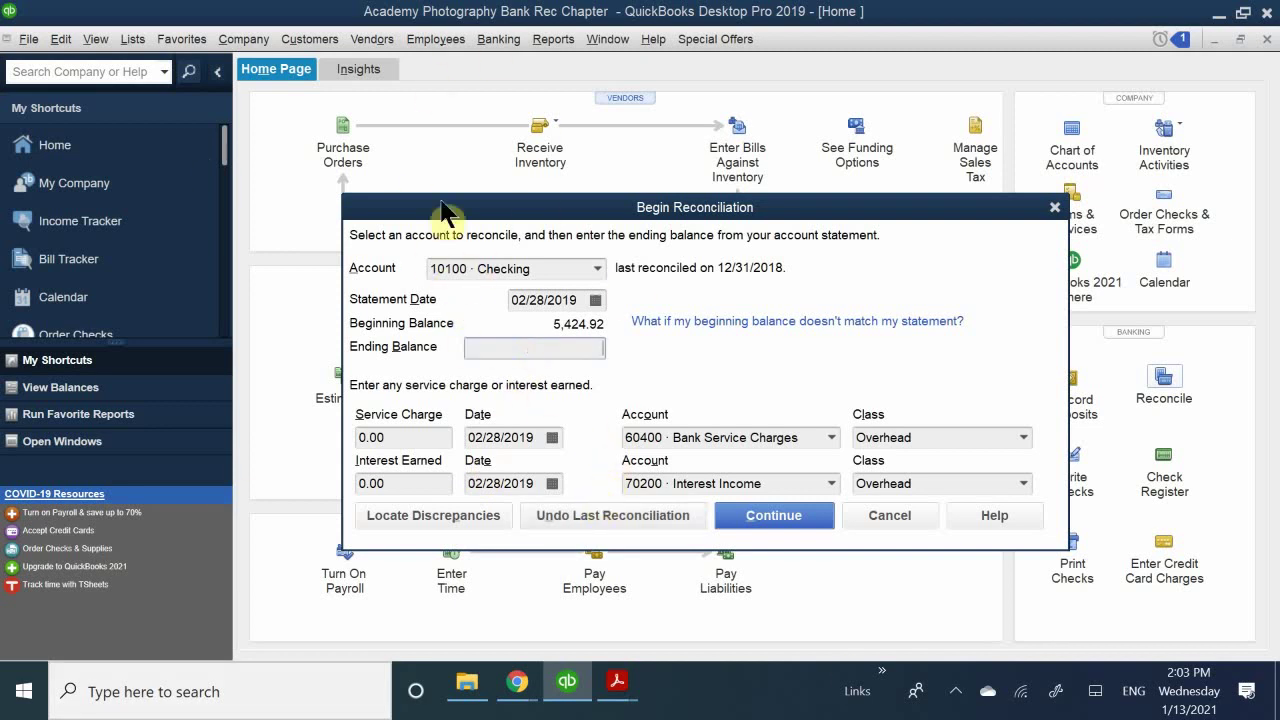
left_click(595, 300)
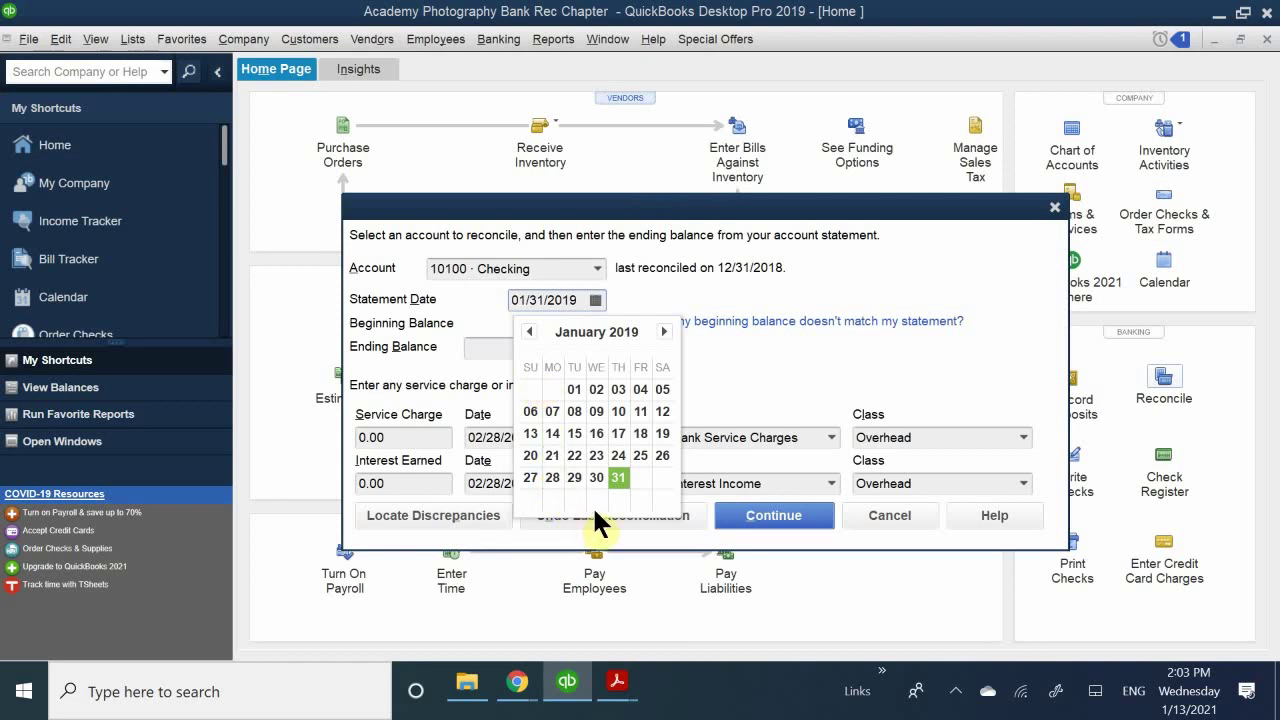
left_click(618, 478)
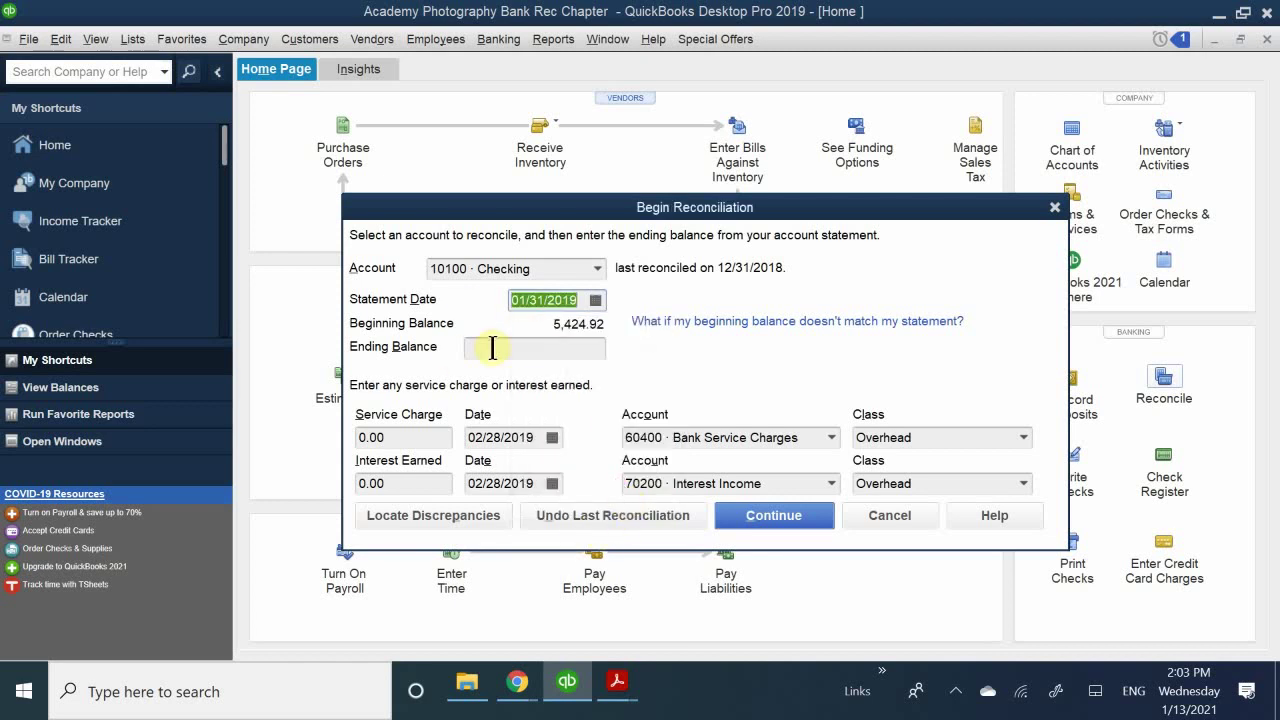
left_click(538, 347)
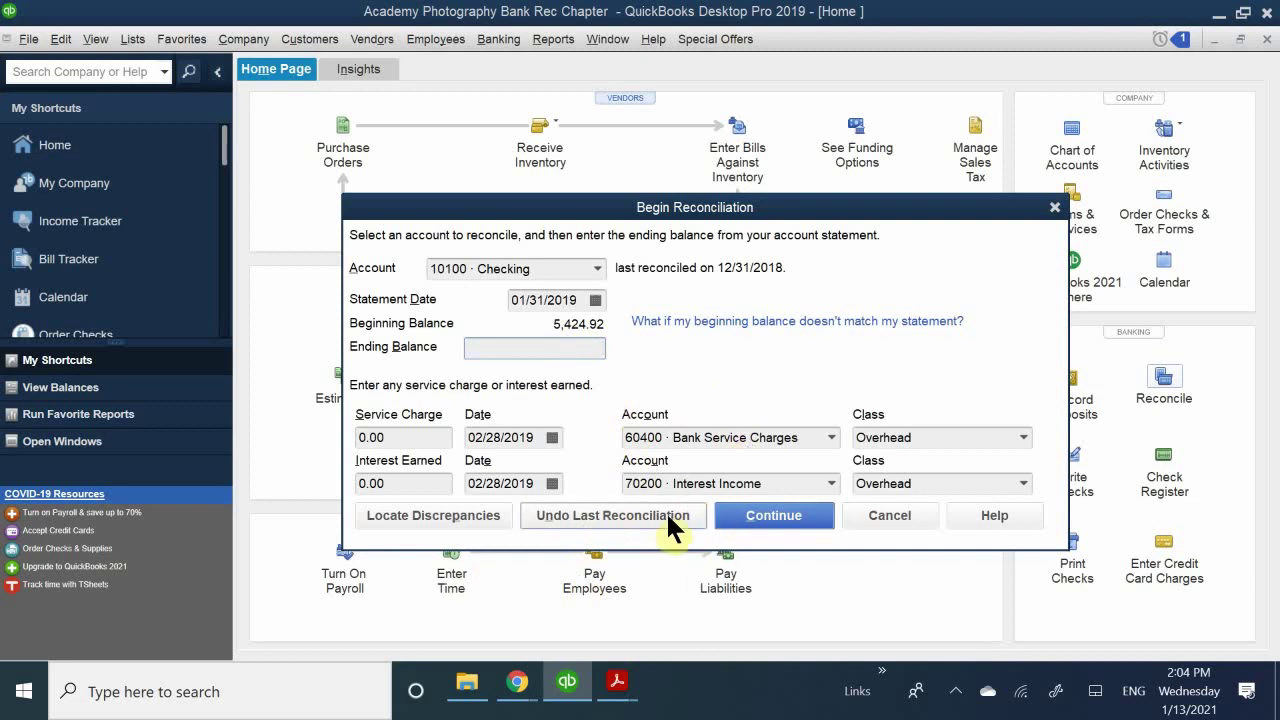
left_click(1055, 208)
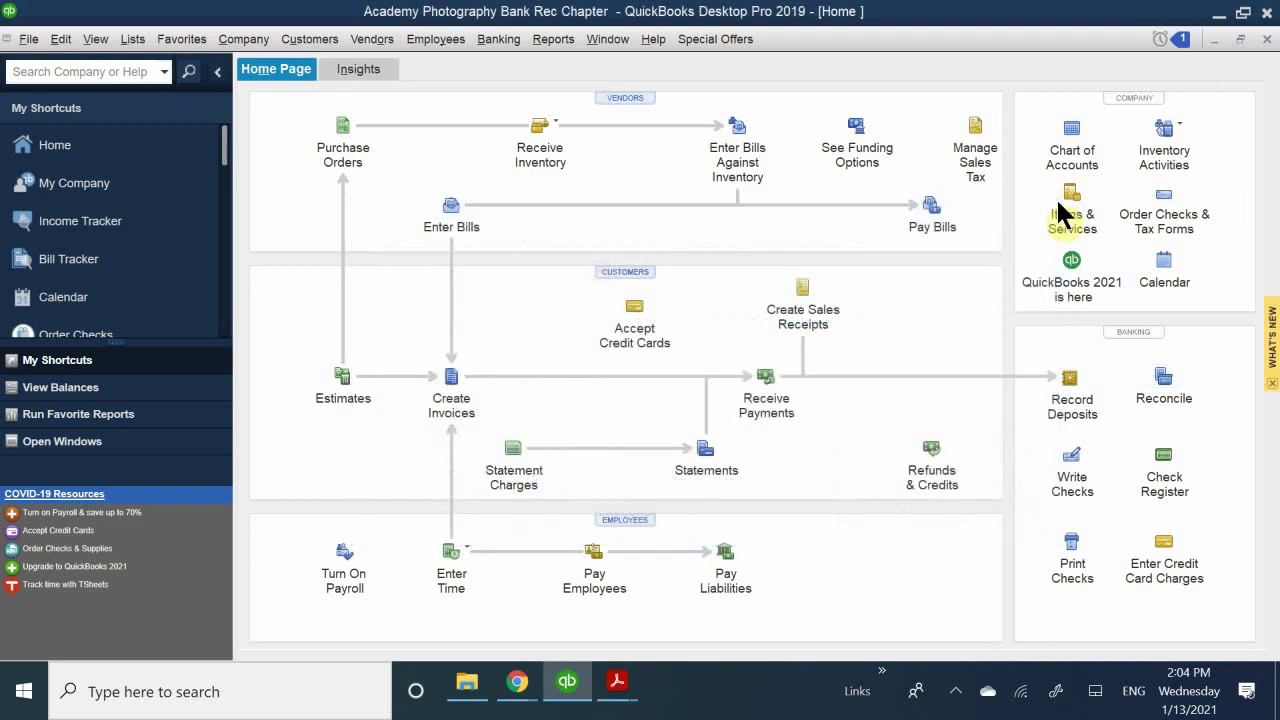
Start a new reconciliation of the Checking account with an ending balance of 5424.92 and continue to the transaction list.
left_click(1164, 380)
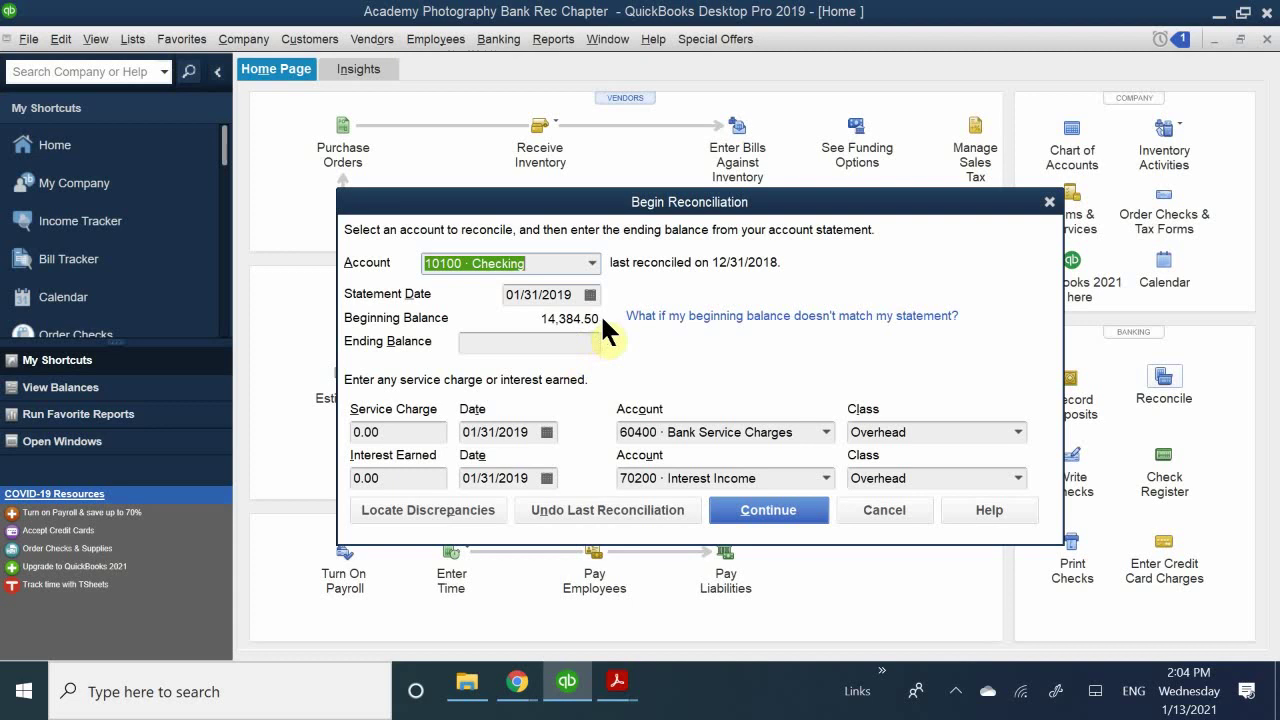
left_click(524, 343)
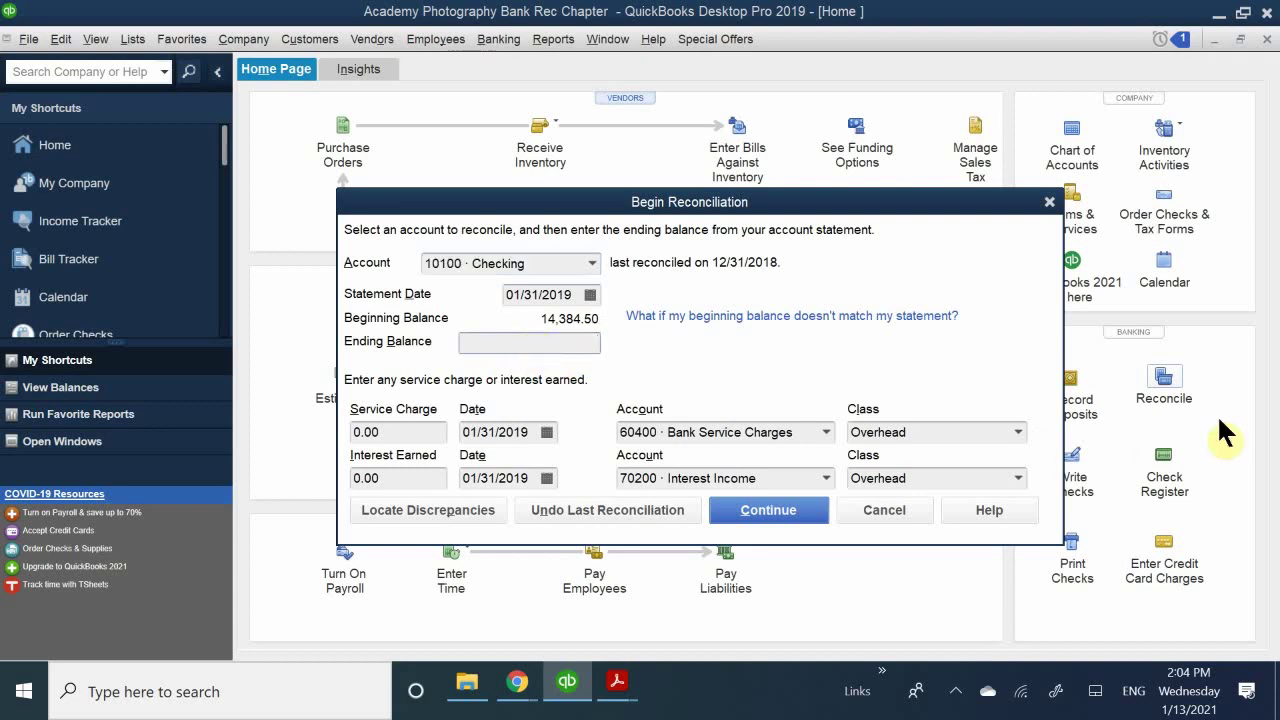
type("54")
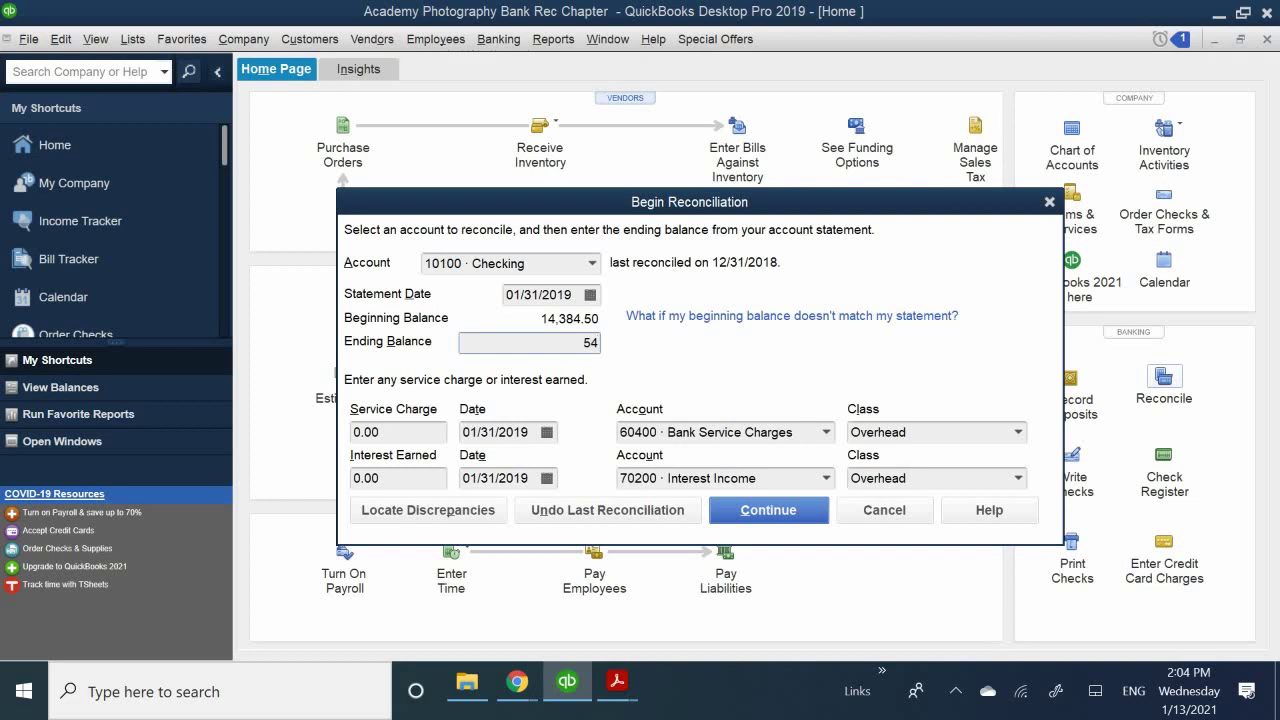
type("24.92")
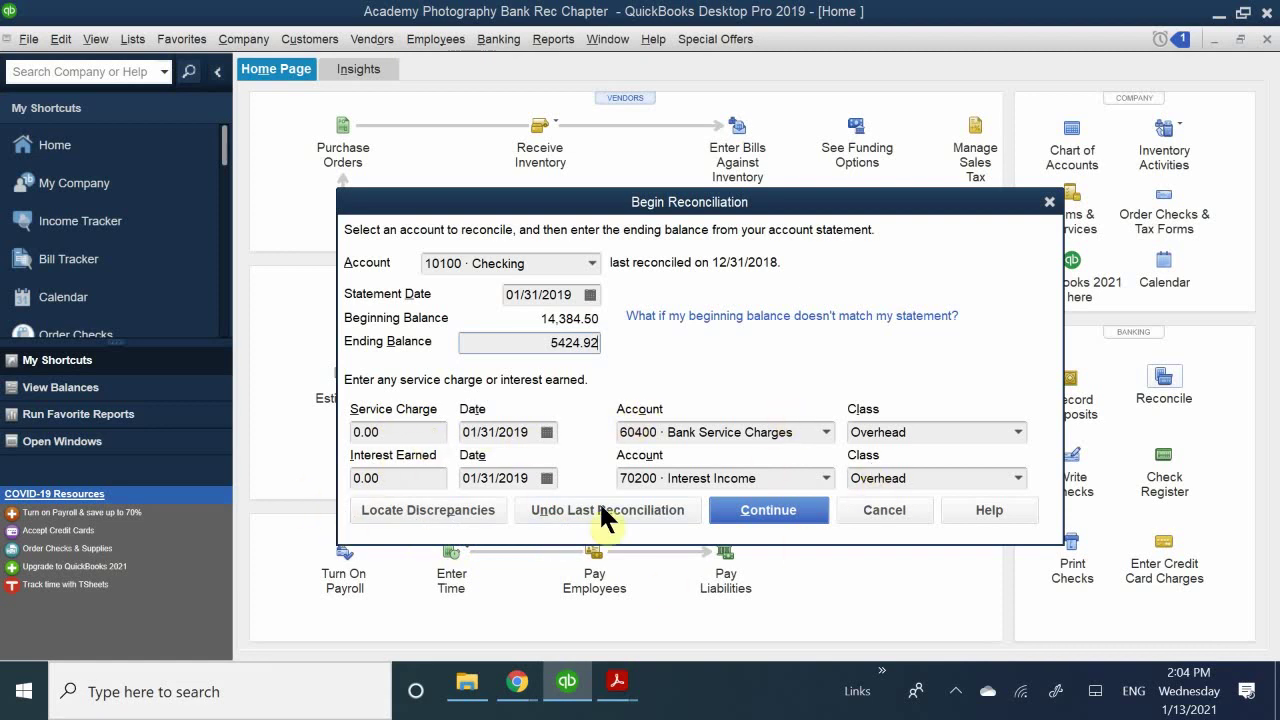
left_click(747, 510)
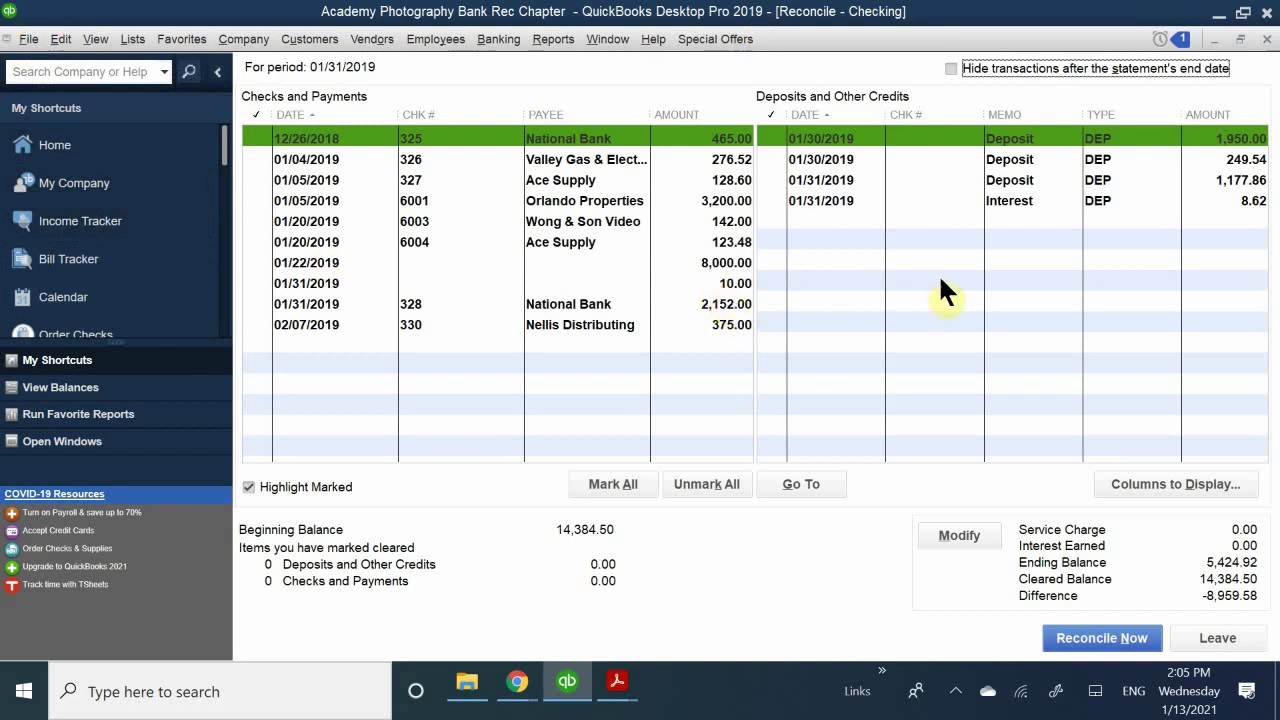
Mark the 01/31/2019 payment of 10.00 as cleared, and open the reconciliation discrepancy report for the Checking account.
left_click(738, 283)
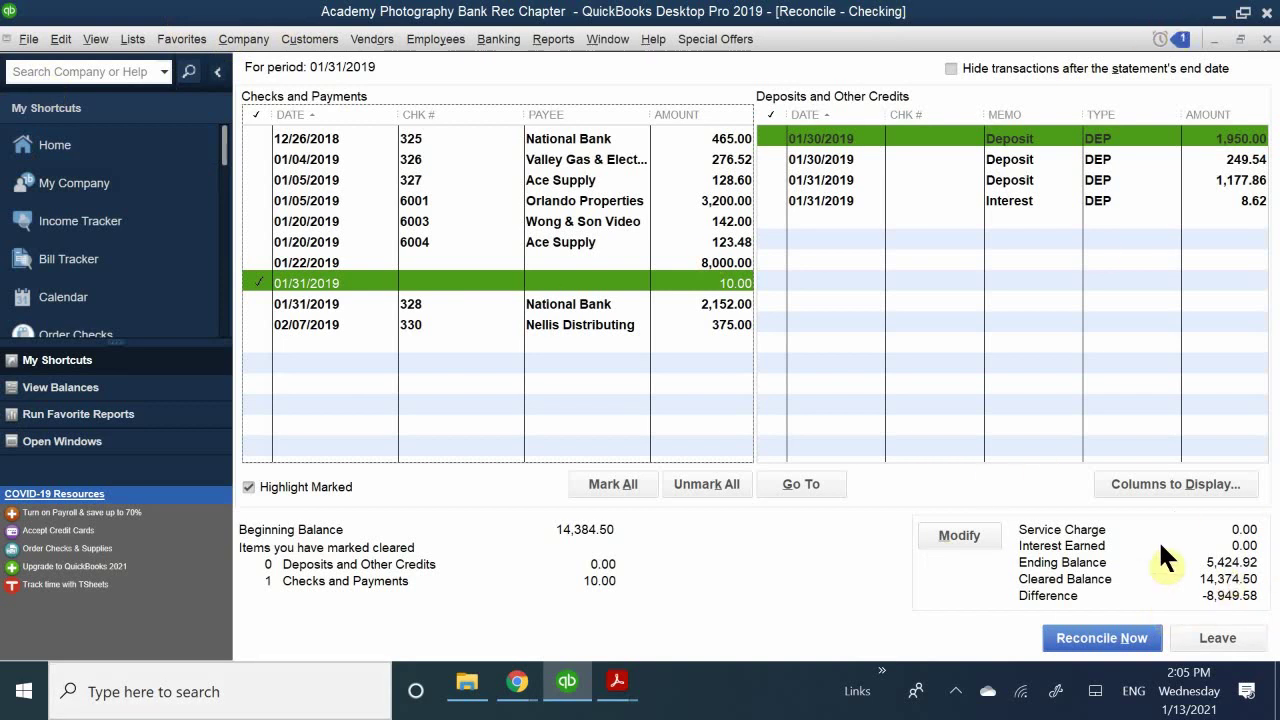
left_click(941, 536)
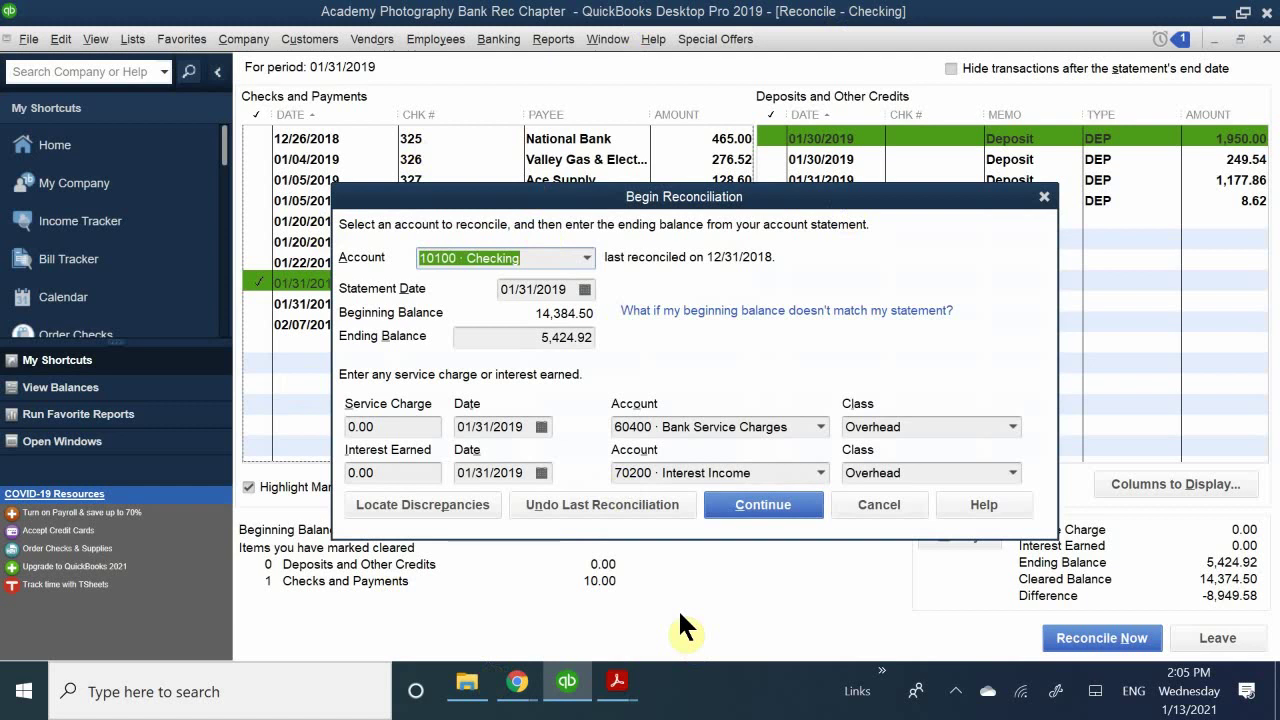
left_click(388, 505)
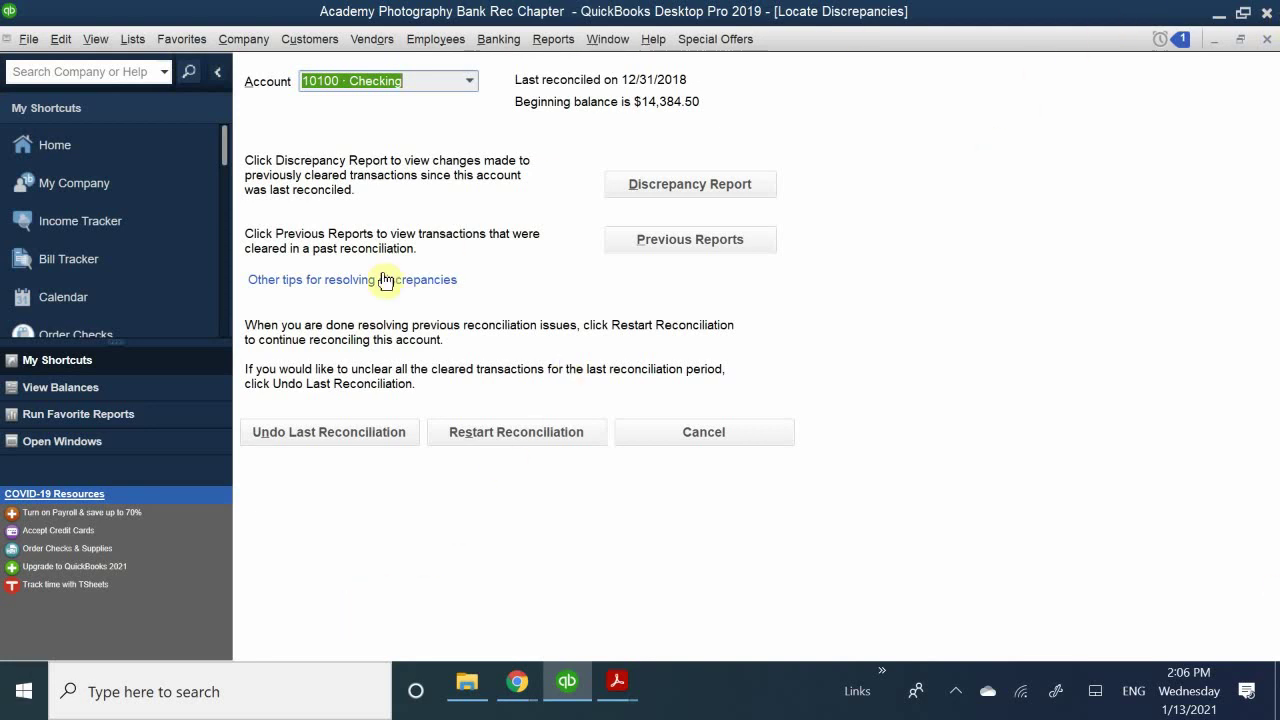
left_click(716, 184)
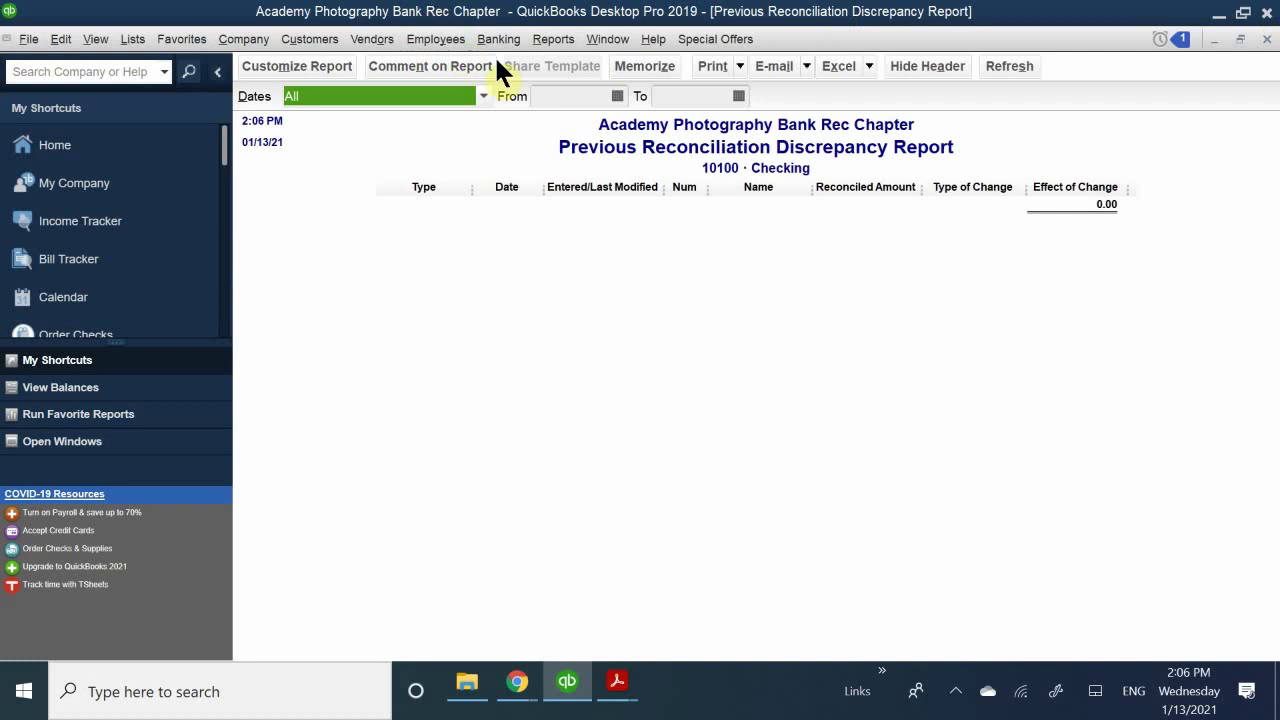
Set the start date of the discrepancy report to 01/01/2019.
left_click(617, 96)
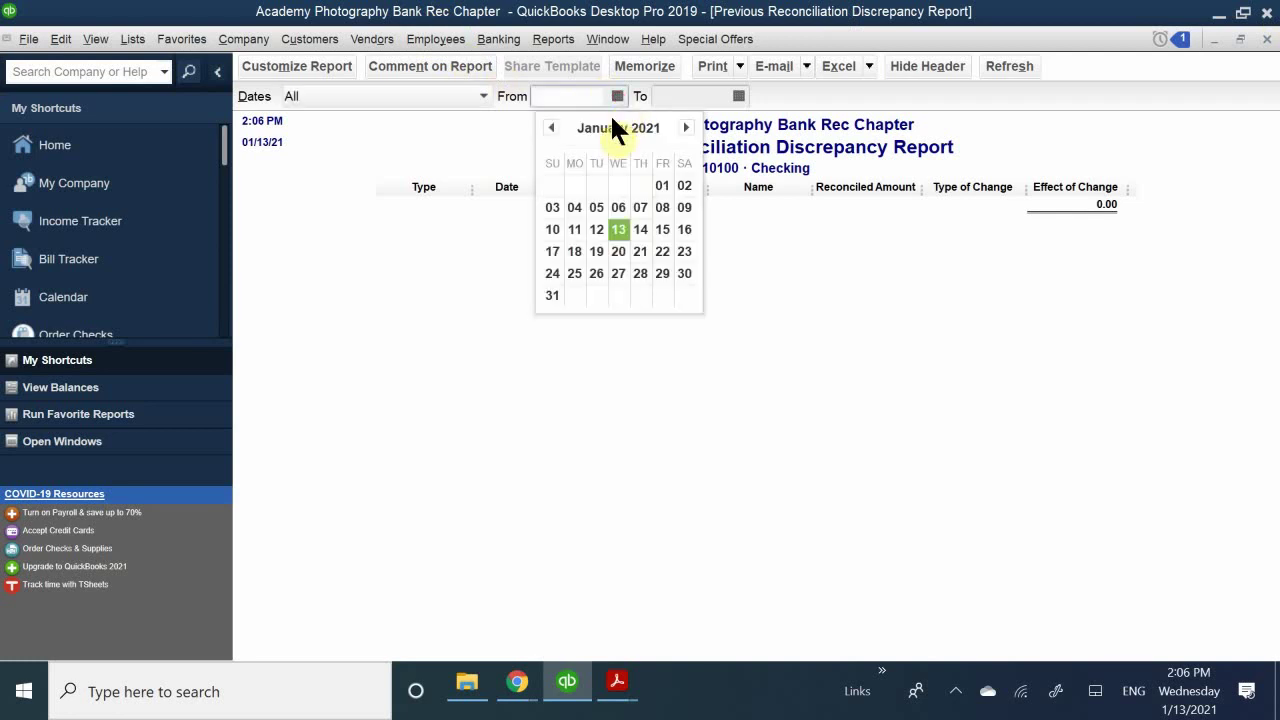
left_click(550, 127)
left_click(550, 127)
left_click(550, 127)
left_click(550, 127)
left_click(550, 127)
left_click(550, 127)
left_click(550, 127)
left_click(550, 127)
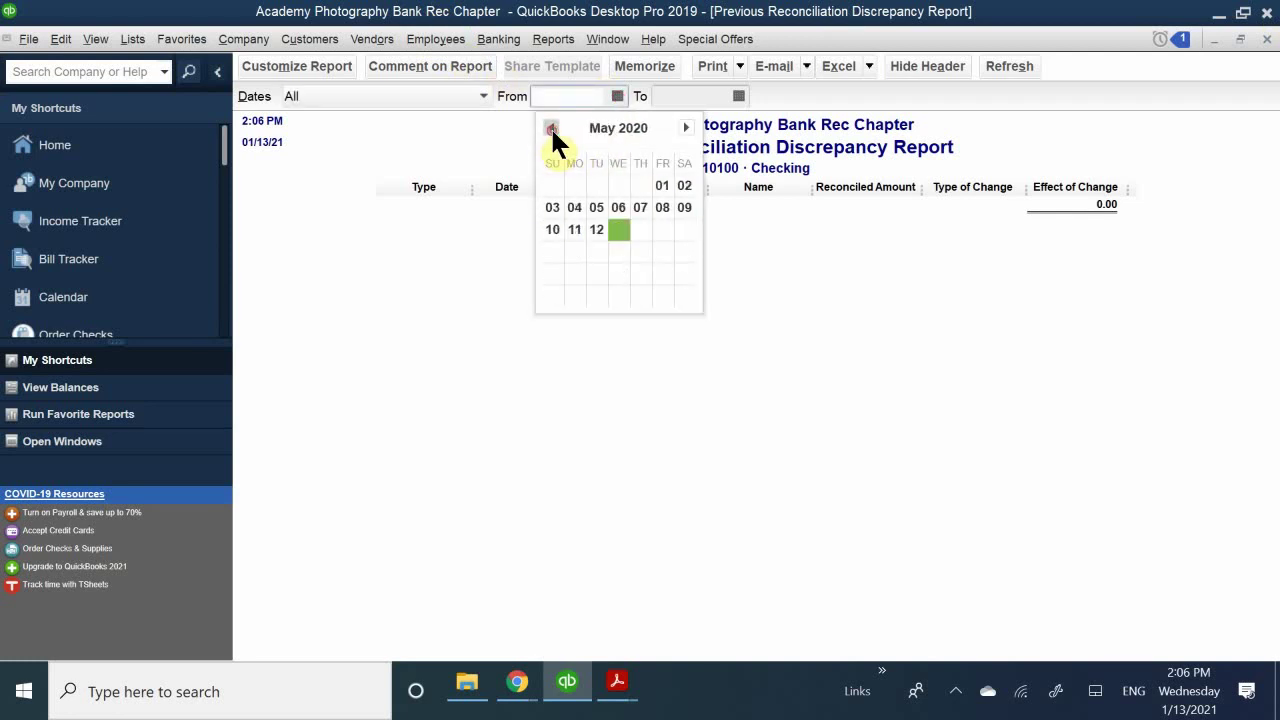
left_click(550, 127)
left_click(550, 127)
left_click(550, 127)
left_click(550, 127)
left_click(550, 127)
left_click(550, 127)
left_click(550, 127)
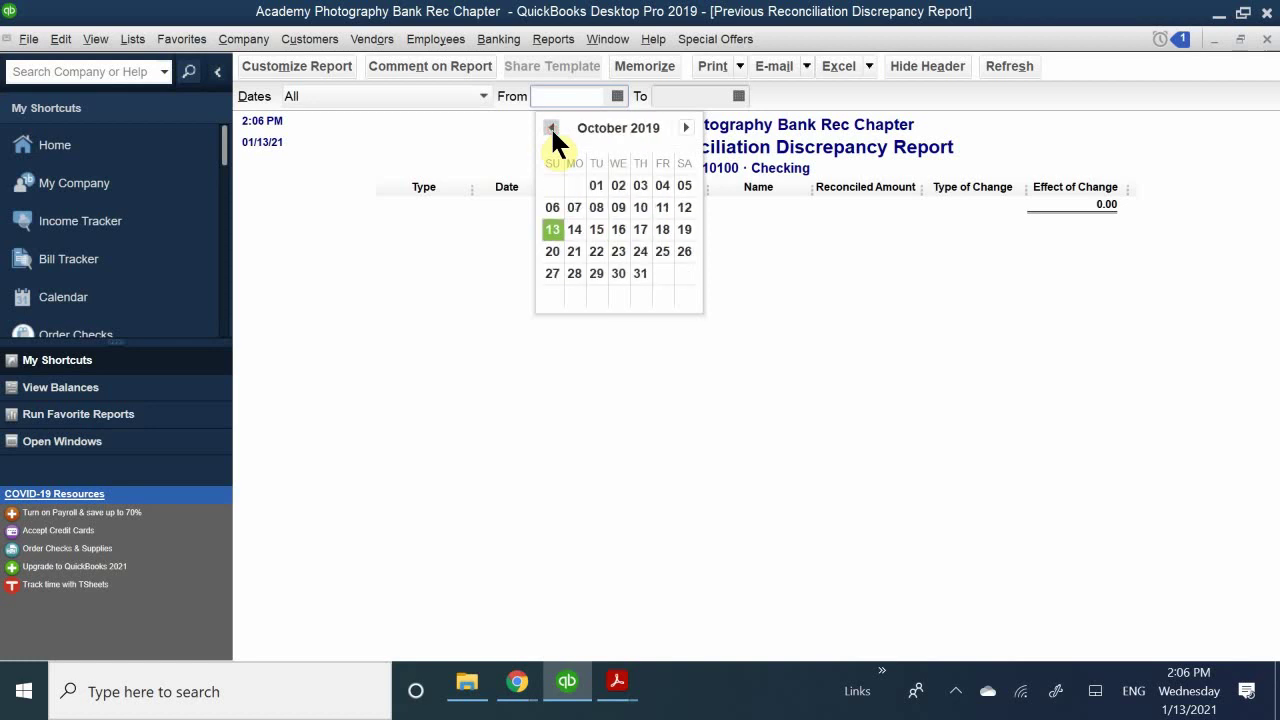
left_click(550, 127)
left_click(550, 127)
left_click(550, 127)
left_click(550, 127)
left_click(550, 127)
left_click(550, 127)
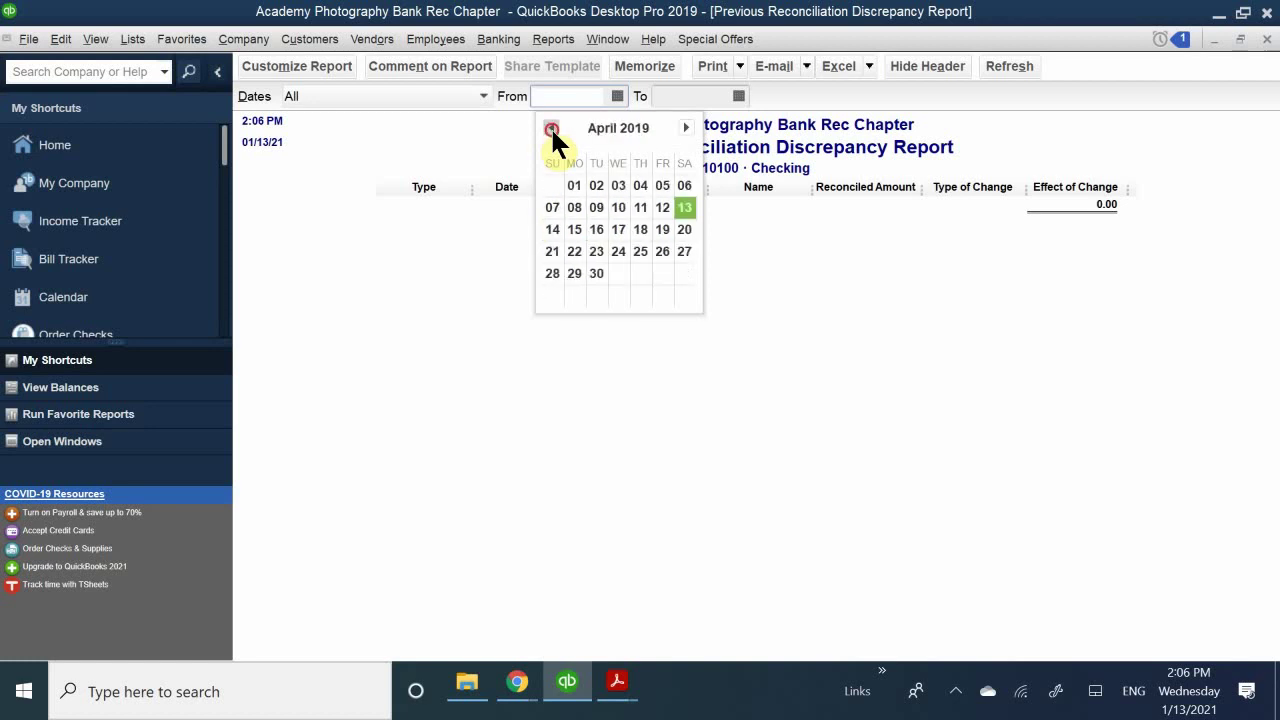
left_click(550, 127)
left_click(550, 127)
left_click(550, 127)
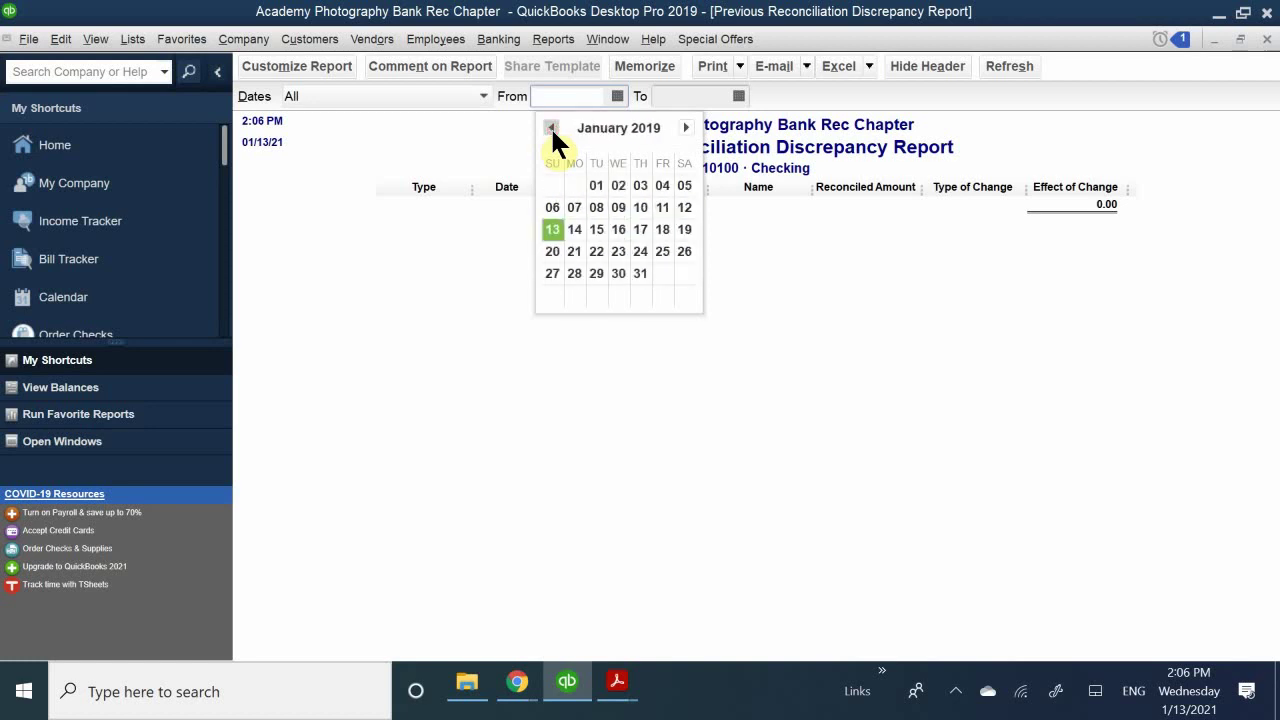
left_click(594, 183)
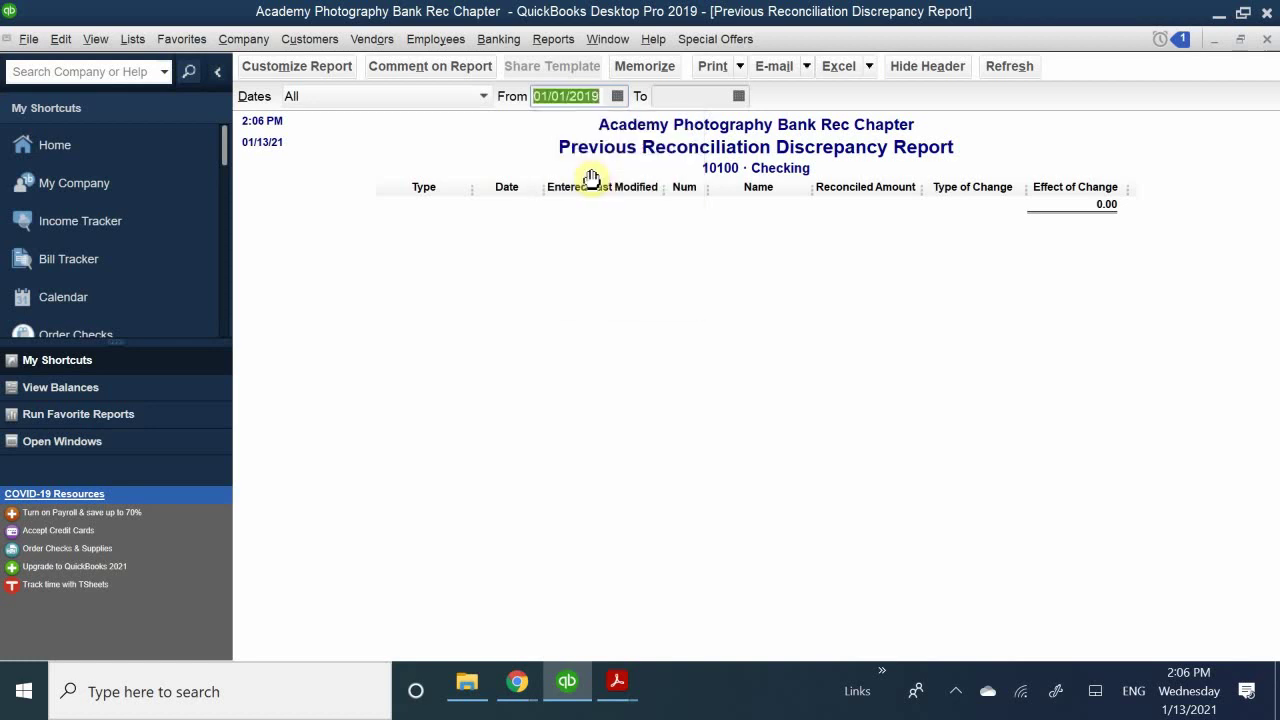
Set the end date of the discrepancy report to 01/31/2019 and refresh the report.
left_click(738, 95)
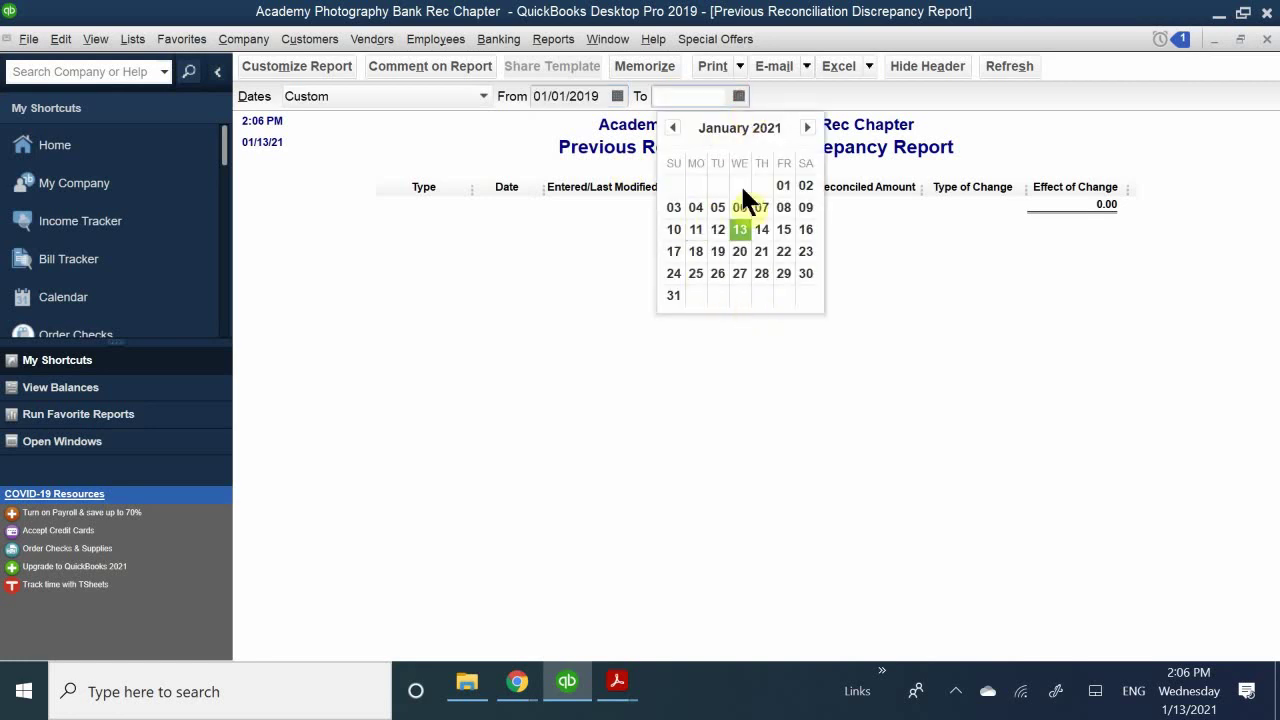
left_click(670, 128)
left_click(670, 128)
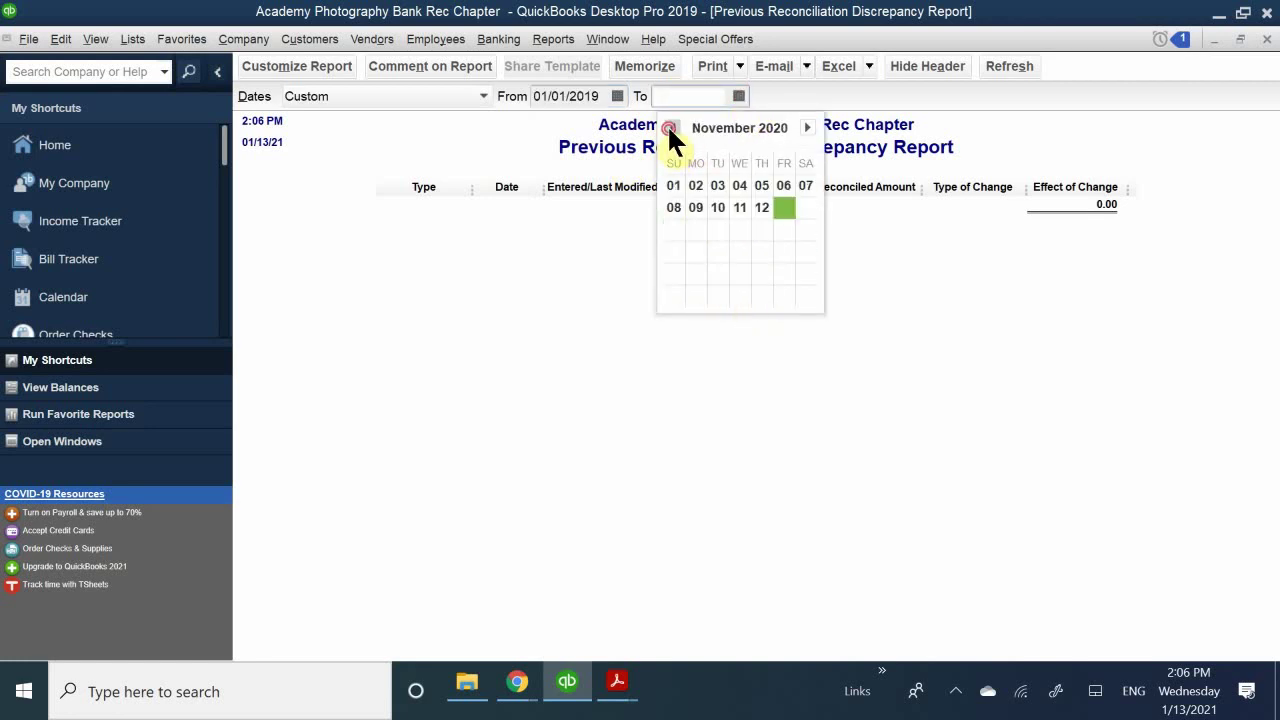
left_click(670, 128)
left_click(670, 128)
left_click(670, 128)
left_click(670, 128)
left_click(670, 128)
left_click(670, 128)
left_click(670, 128)
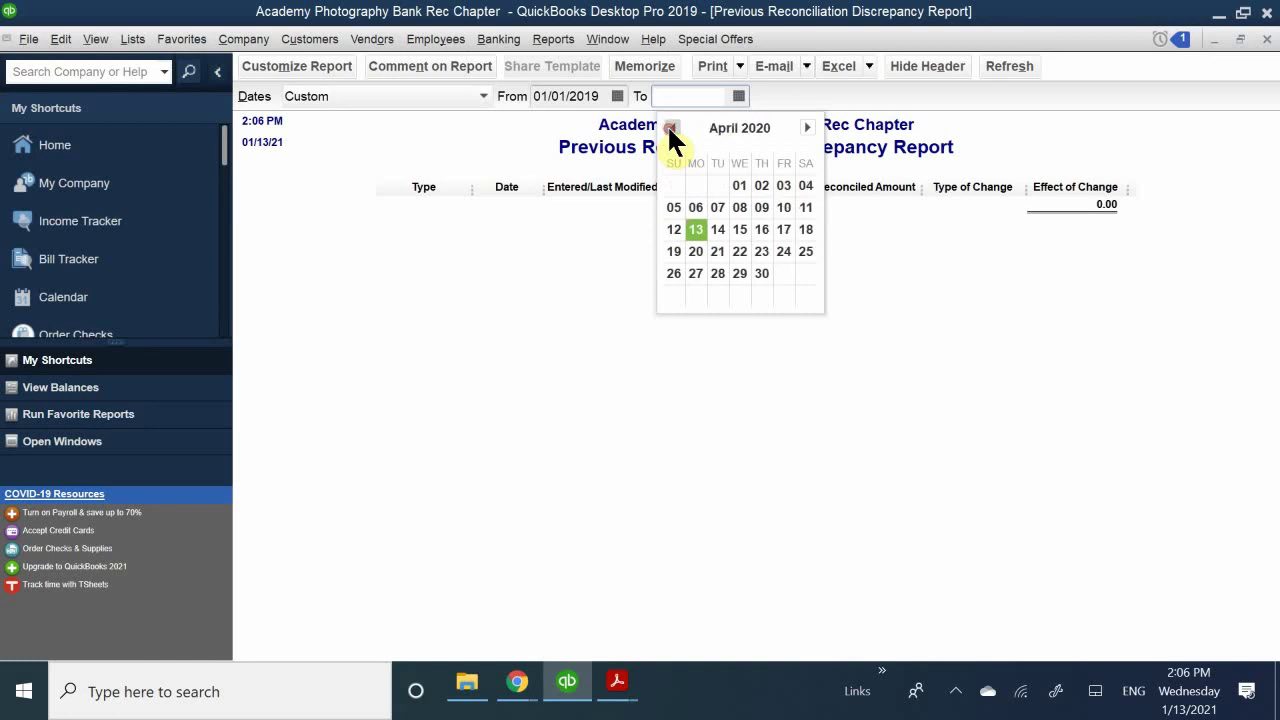
left_click(670, 128)
left_click(670, 128)
left_click(670, 128)
left_click(670, 128)
left_click(670, 128)
left_click(670, 128)
left_click(670, 128)
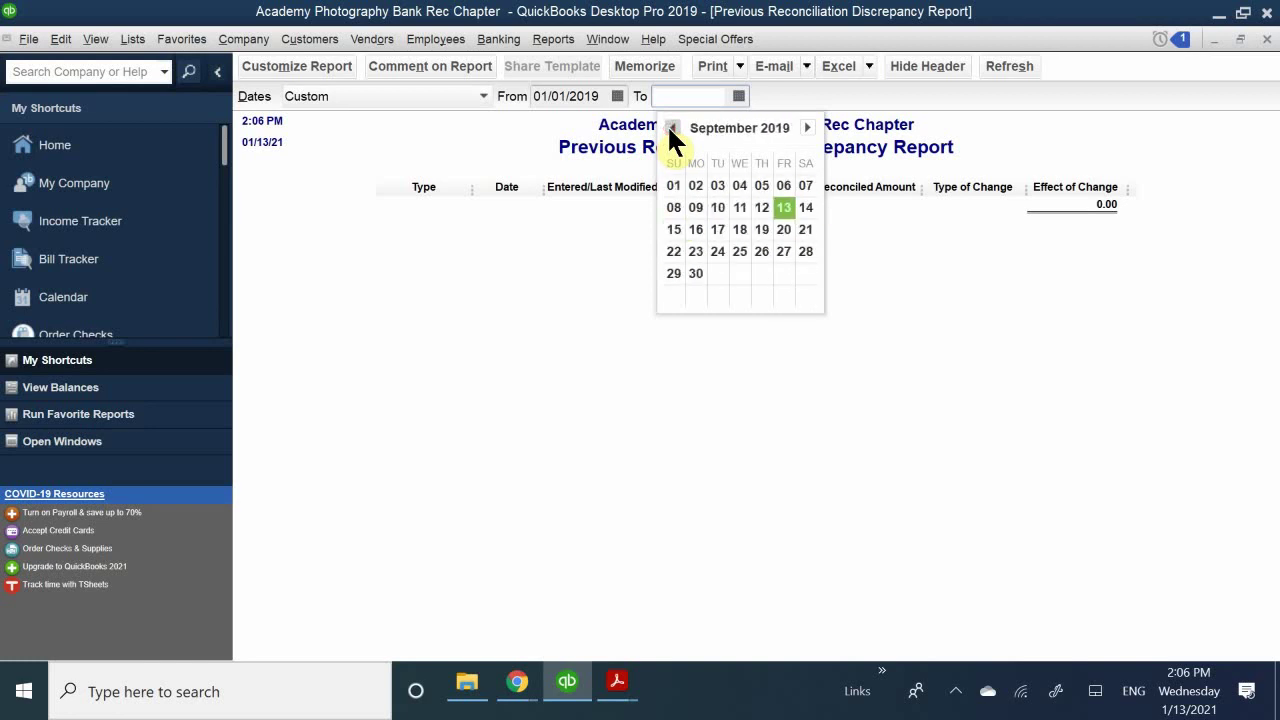
left_click(670, 128)
left_click(670, 128)
left_click(670, 128)
left_click(670, 128)
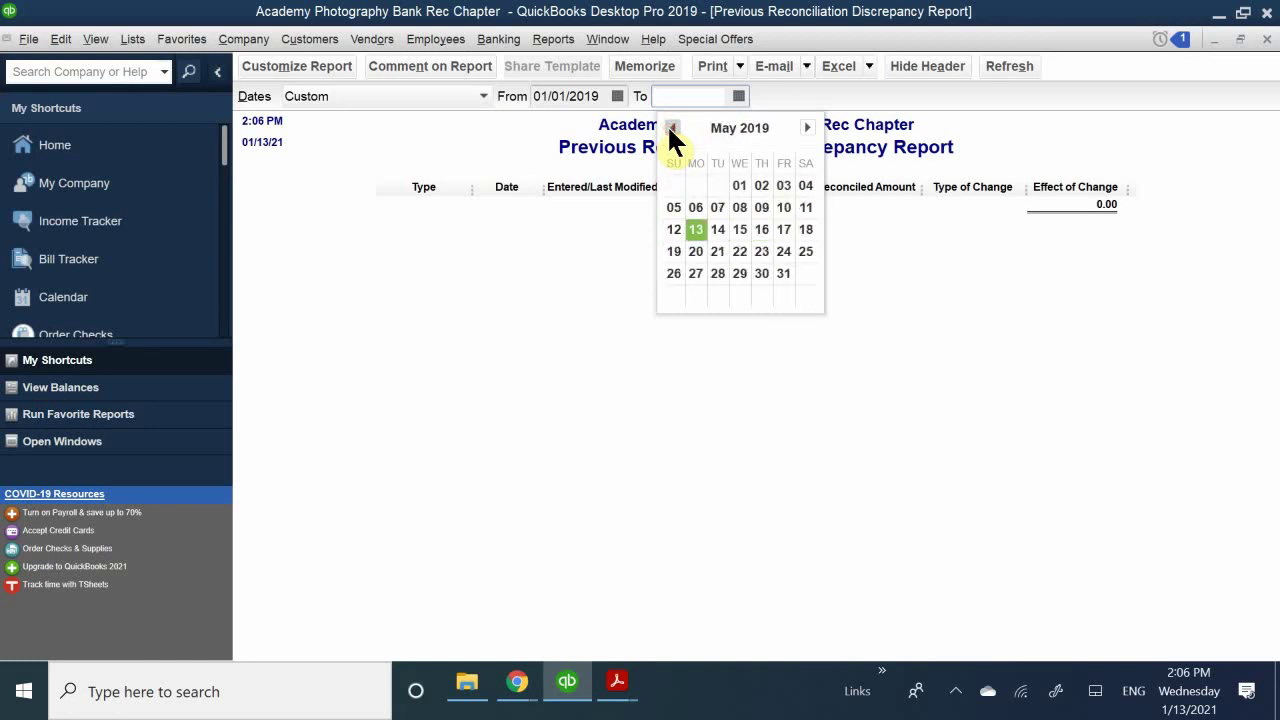
left_click(670, 128)
left_click(670, 128)
left_click(670, 128)
left_click(670, 128)
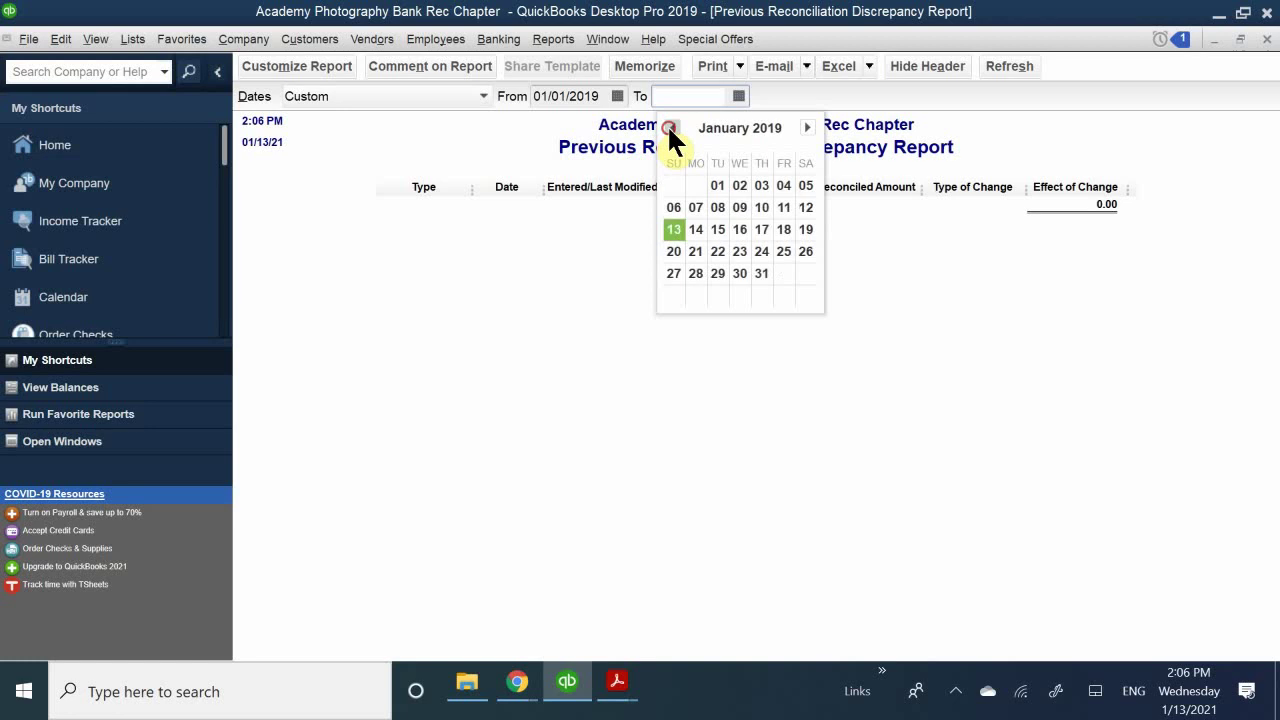
left_click(762, 275)
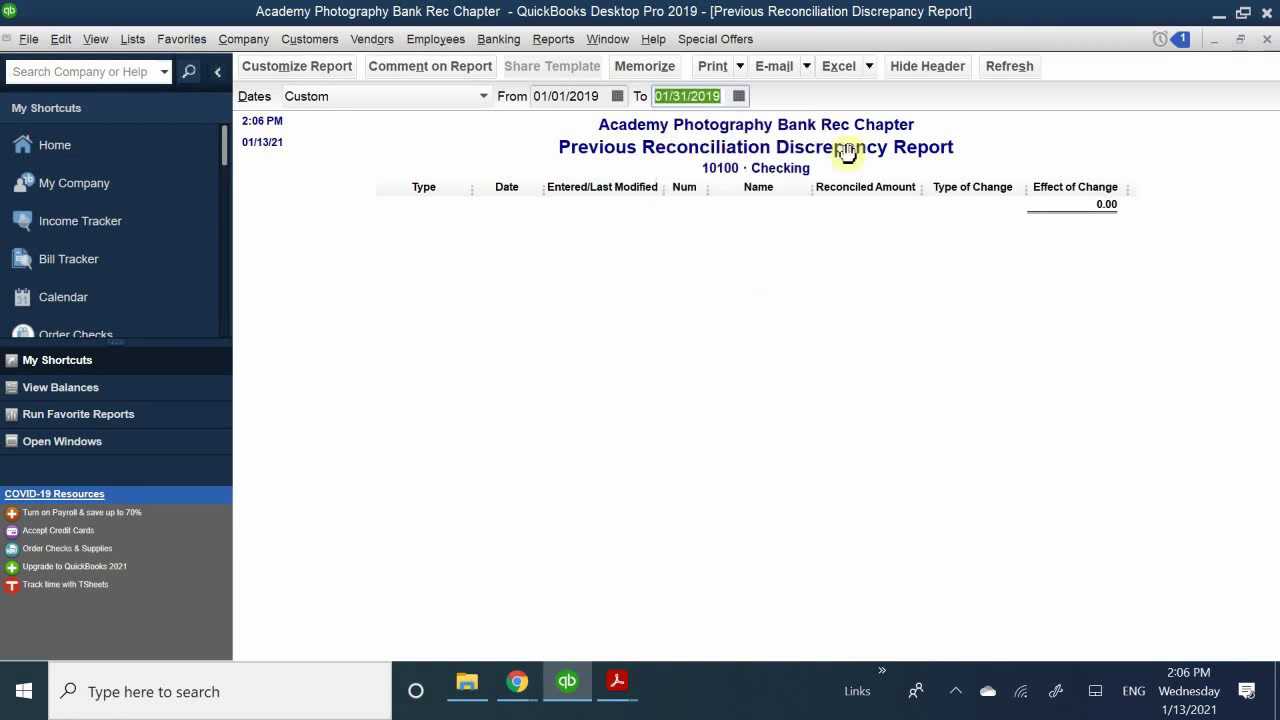
left_click(1011, 64)
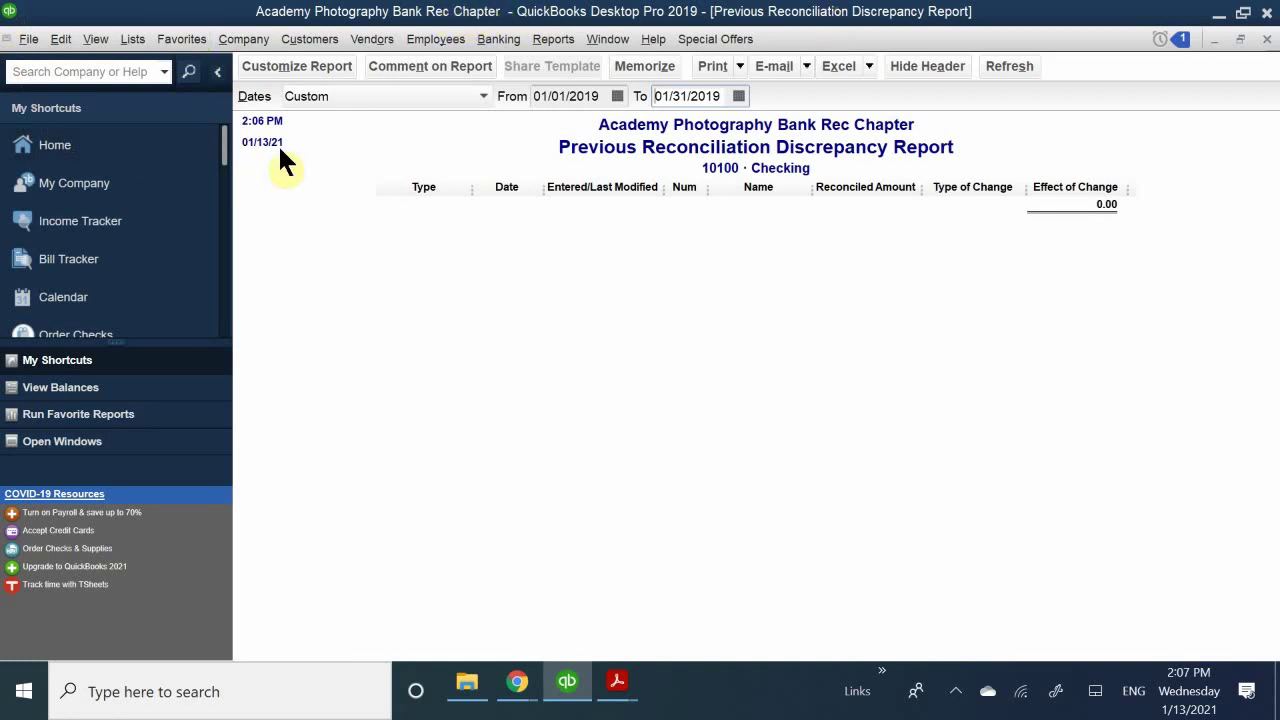
Change the start date of the discrepancy report to 12/01/2018 and refresh the report.
left_click(617, 96)
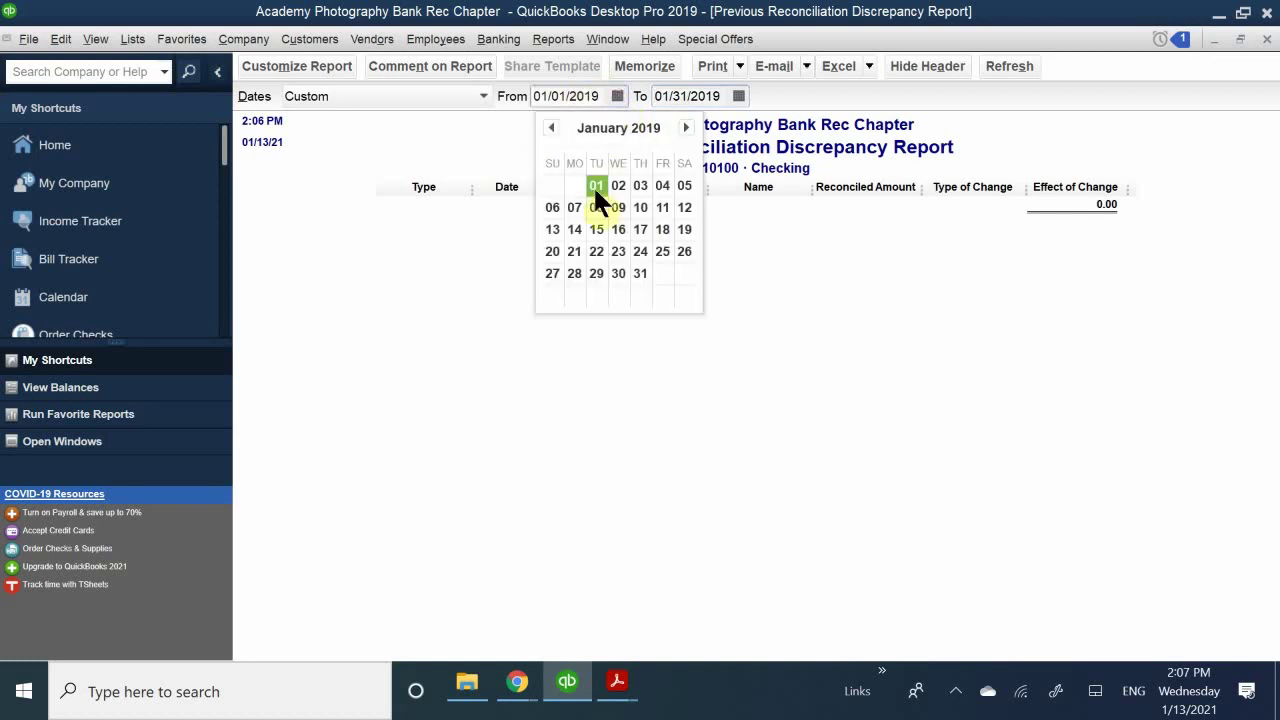
left_click(549, 124)
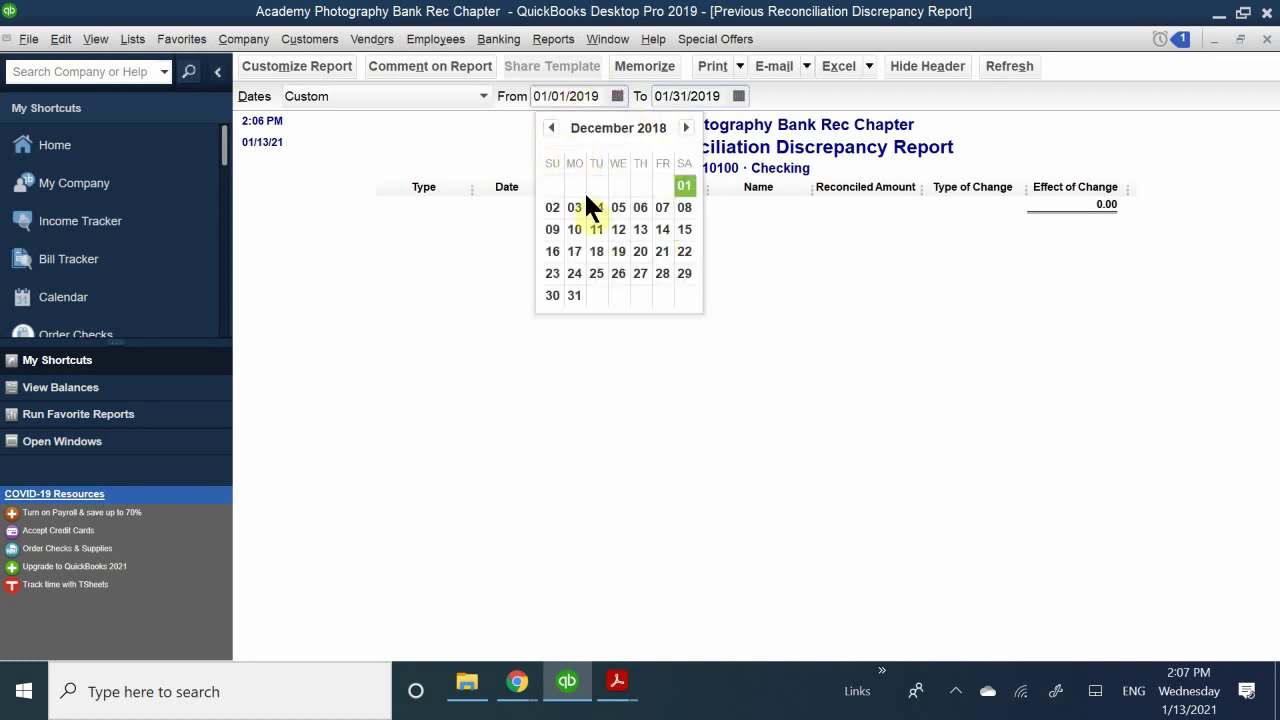
left_click(684, 186)
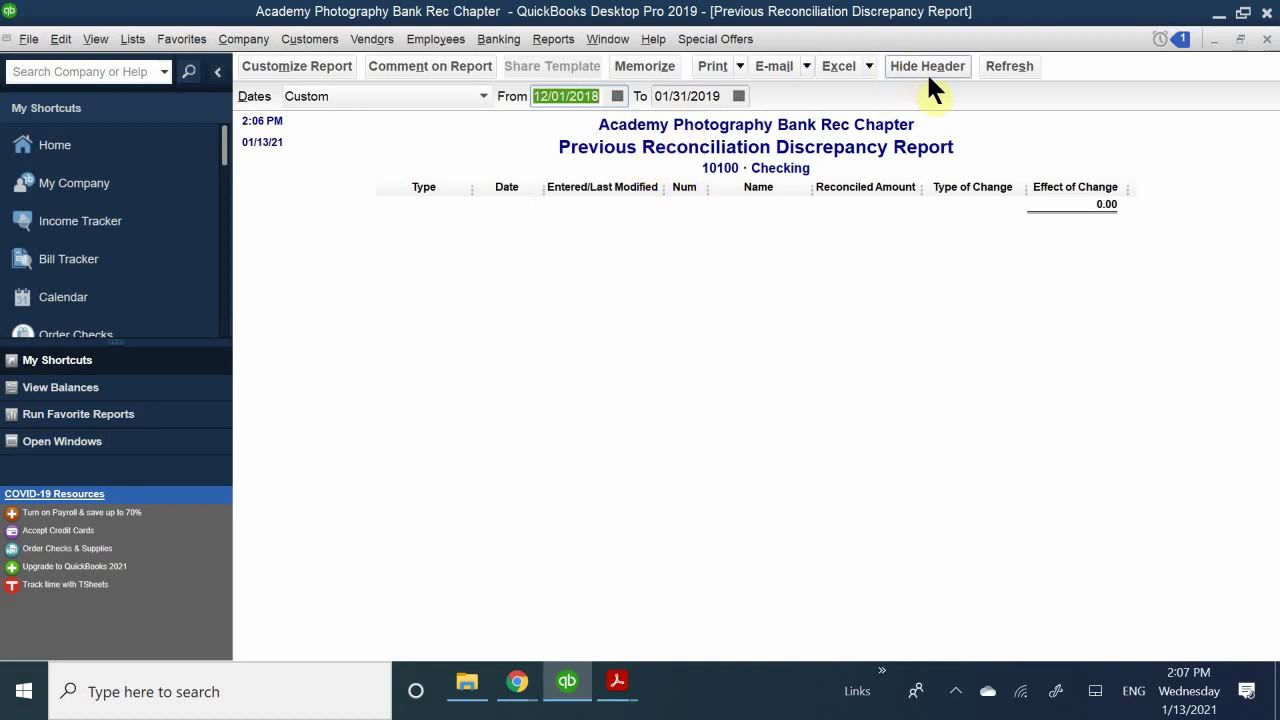
left_click(1003, 64)
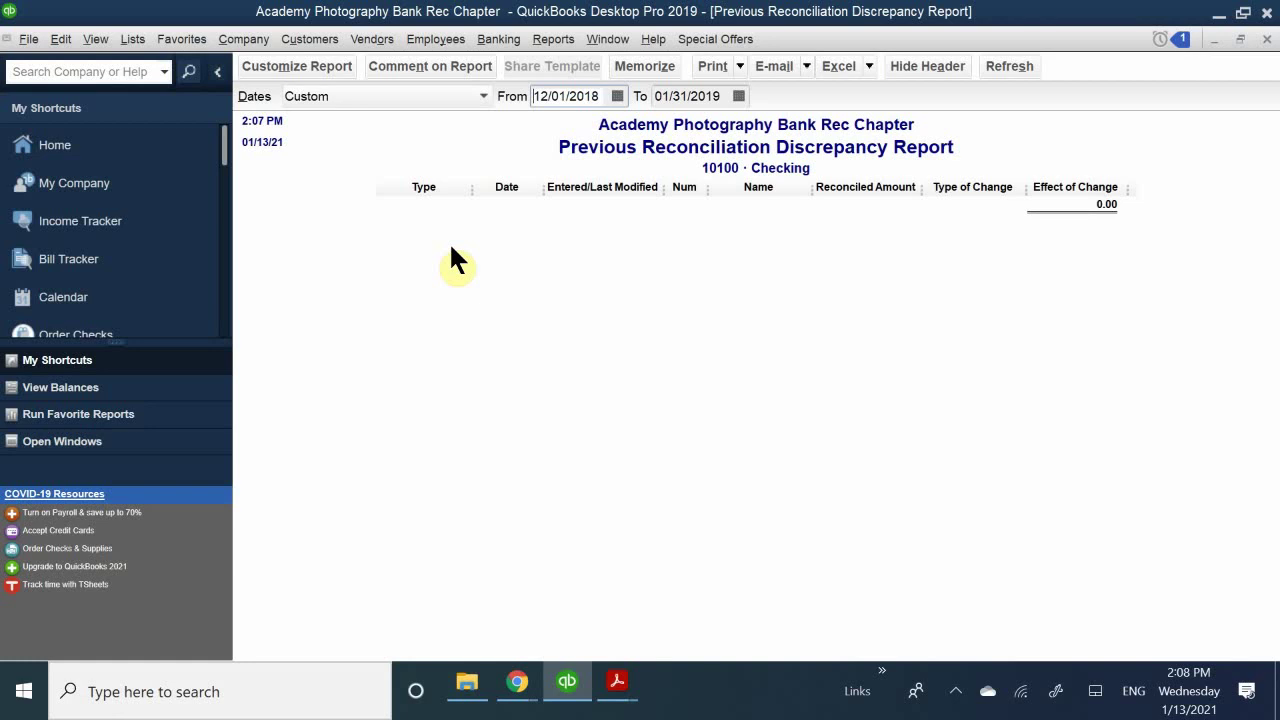
Close the discrepancy report without memorizing its modified settings.
left_click(1267, 39)
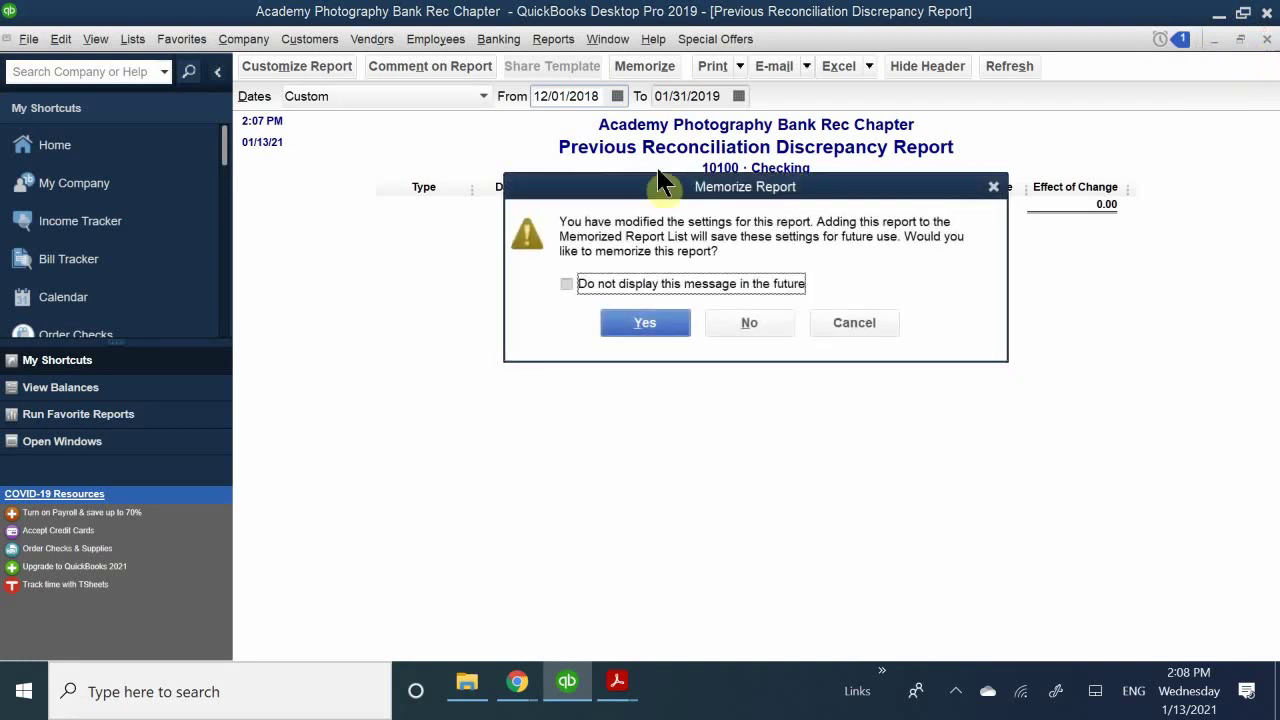
left_click(667, 323)
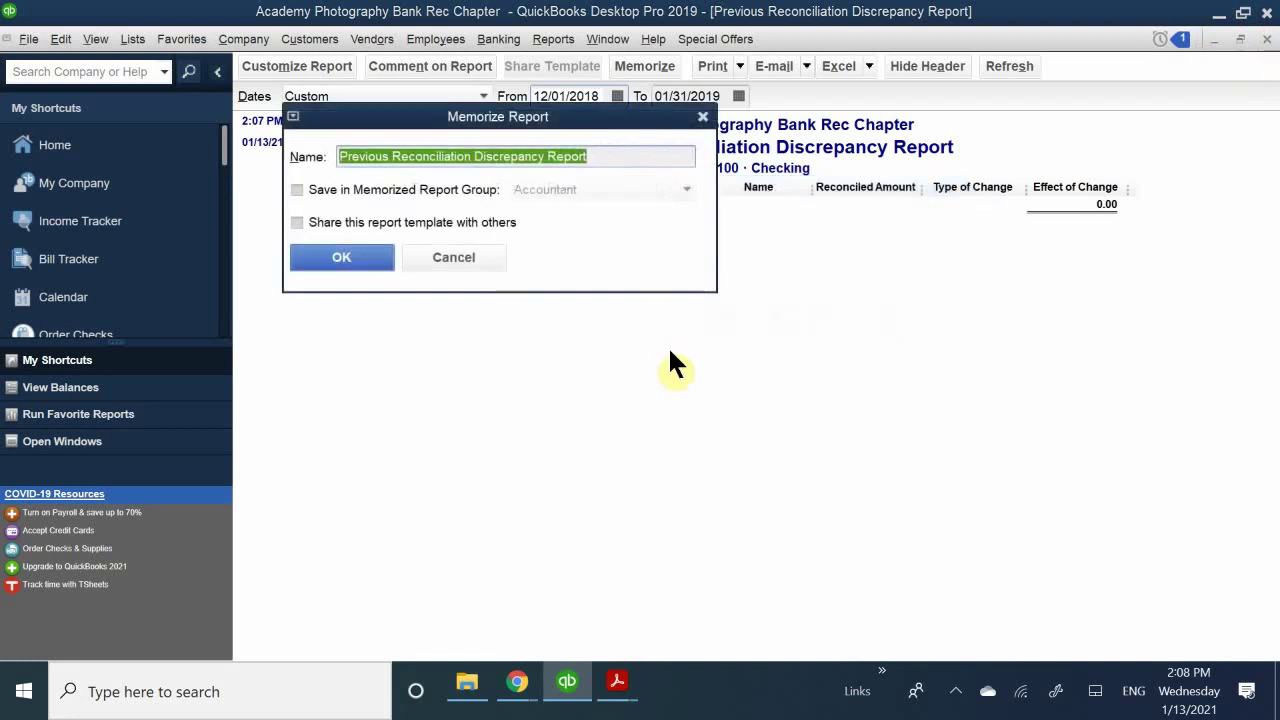
left_click(455, 260)
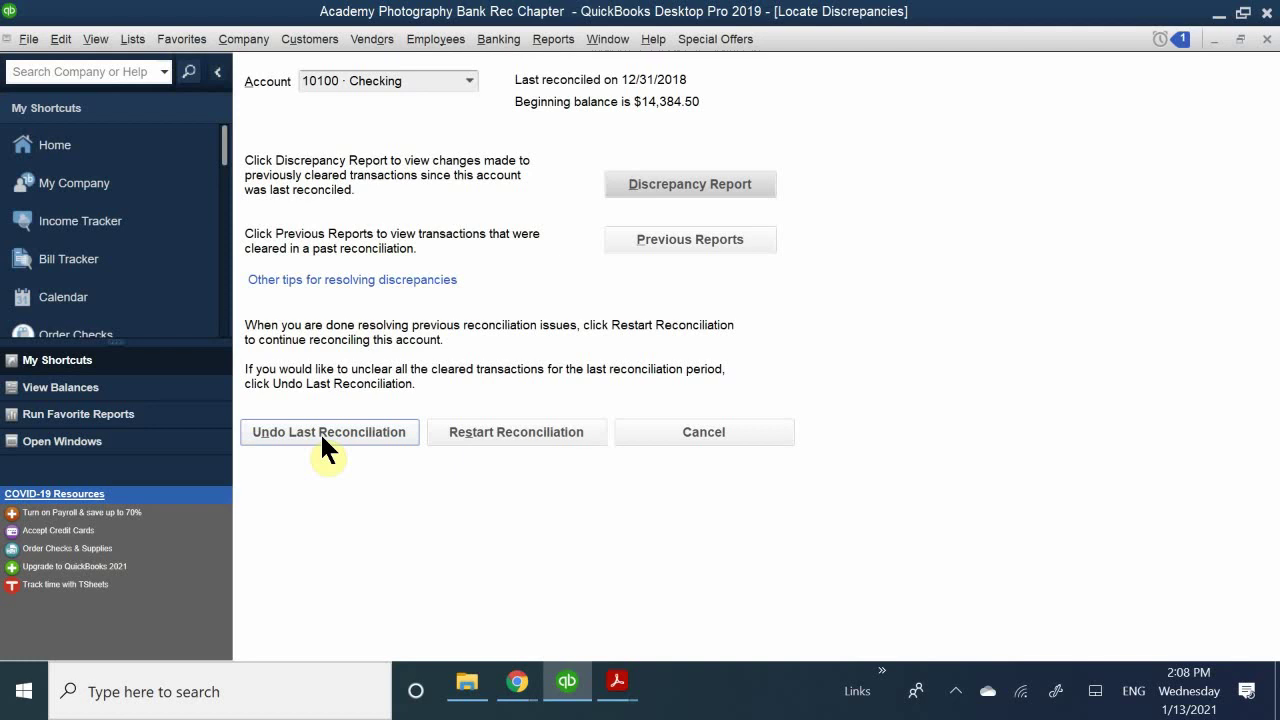
Return from Locate Discrepancies to the Checking reconciliation and mark checks 325, 6001, 6003, 6004 and the 01/22/2019 payment of 8,000.00 as cleared.
left_click(693, 438)
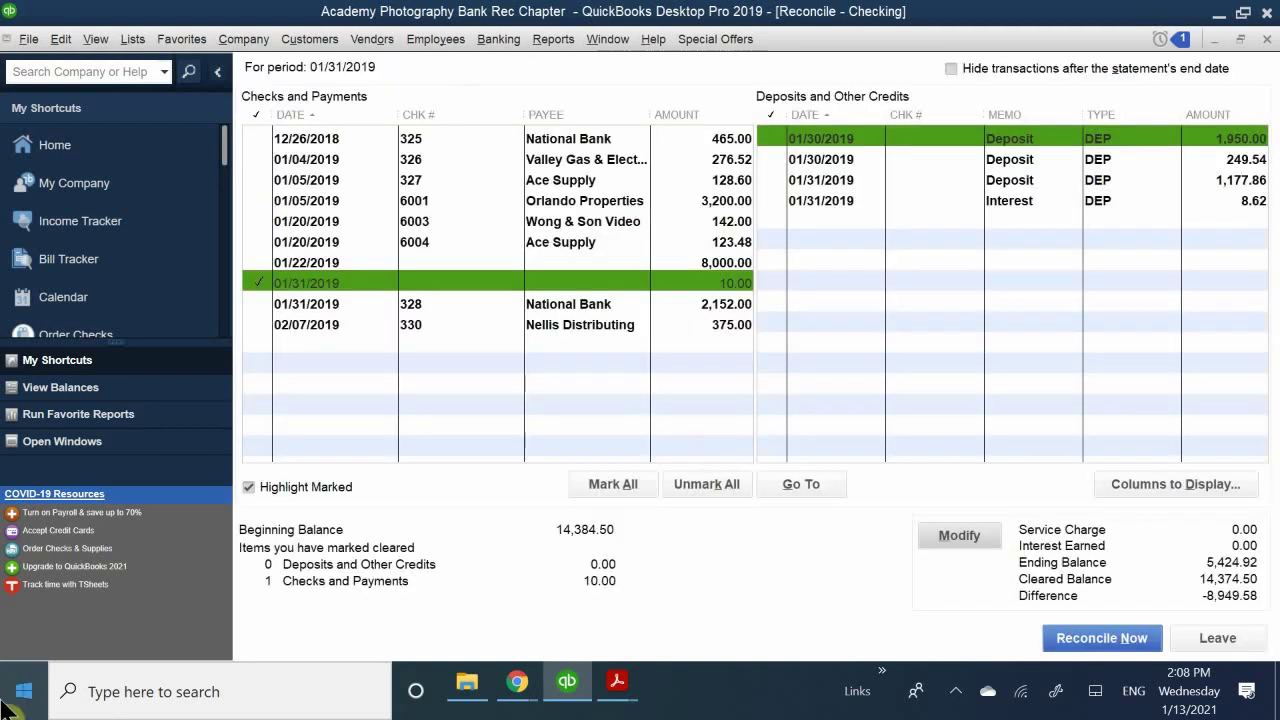
left_click(257, 140)
left_click(255, 160)
left_click(251, 177)
left_click(254, 200)
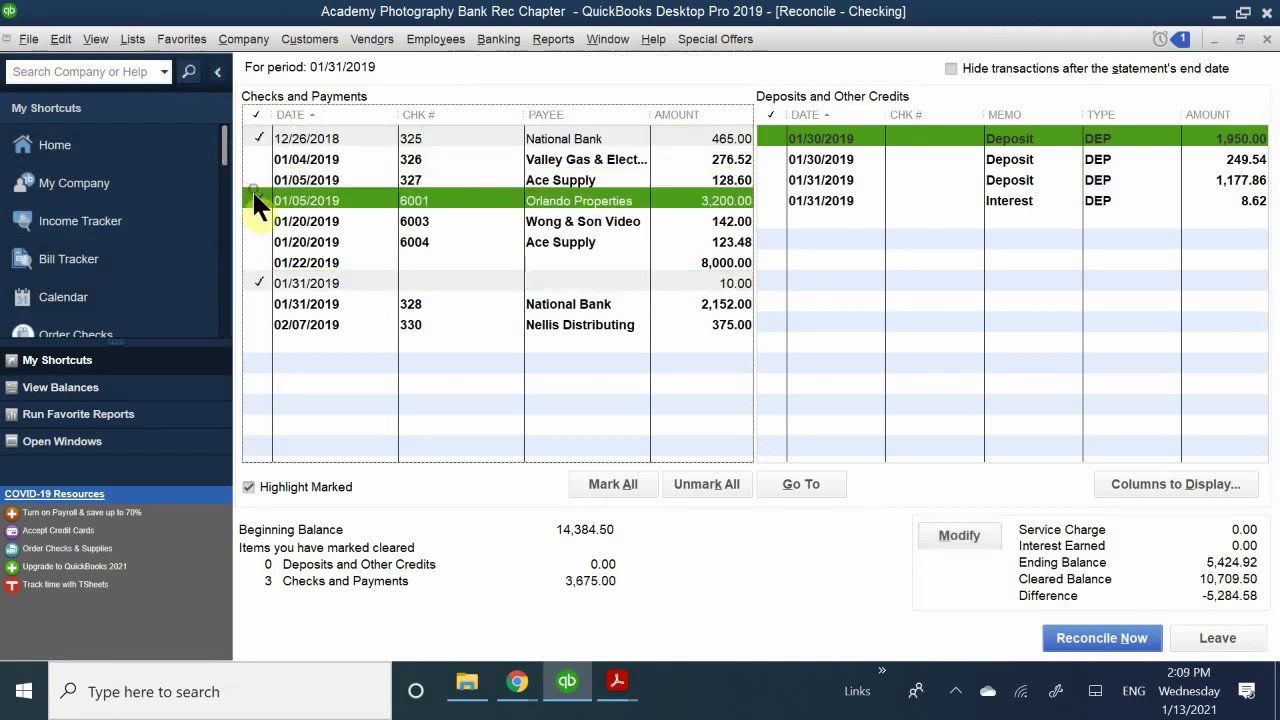
left_click(252, 221)
left_click(252, 222)
left_click(253, 240)
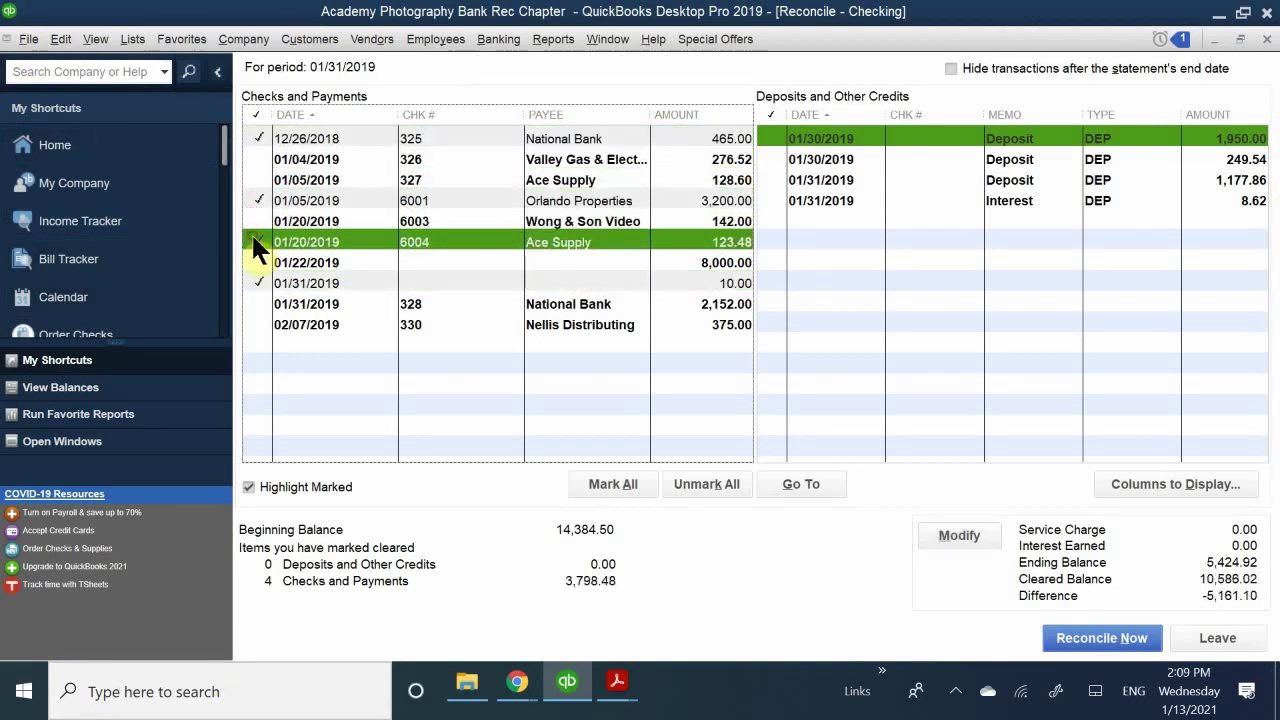
left_click(250, 221)
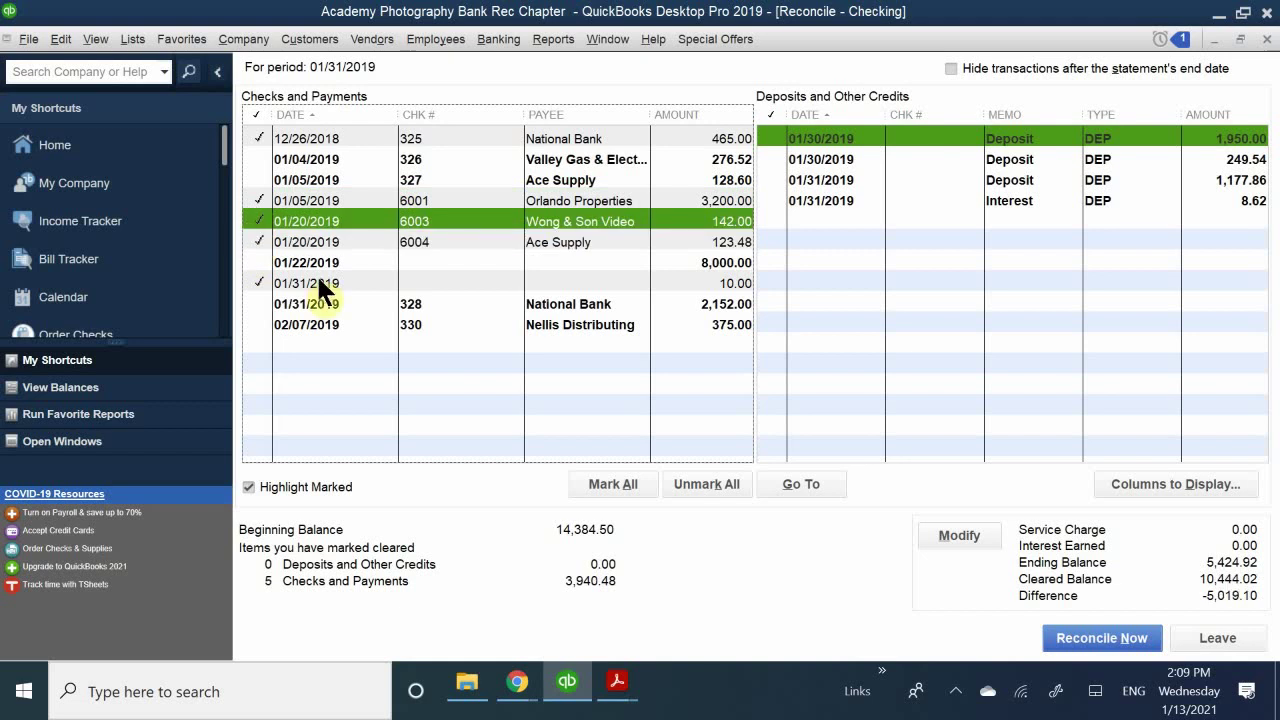
left_click(256, 260)
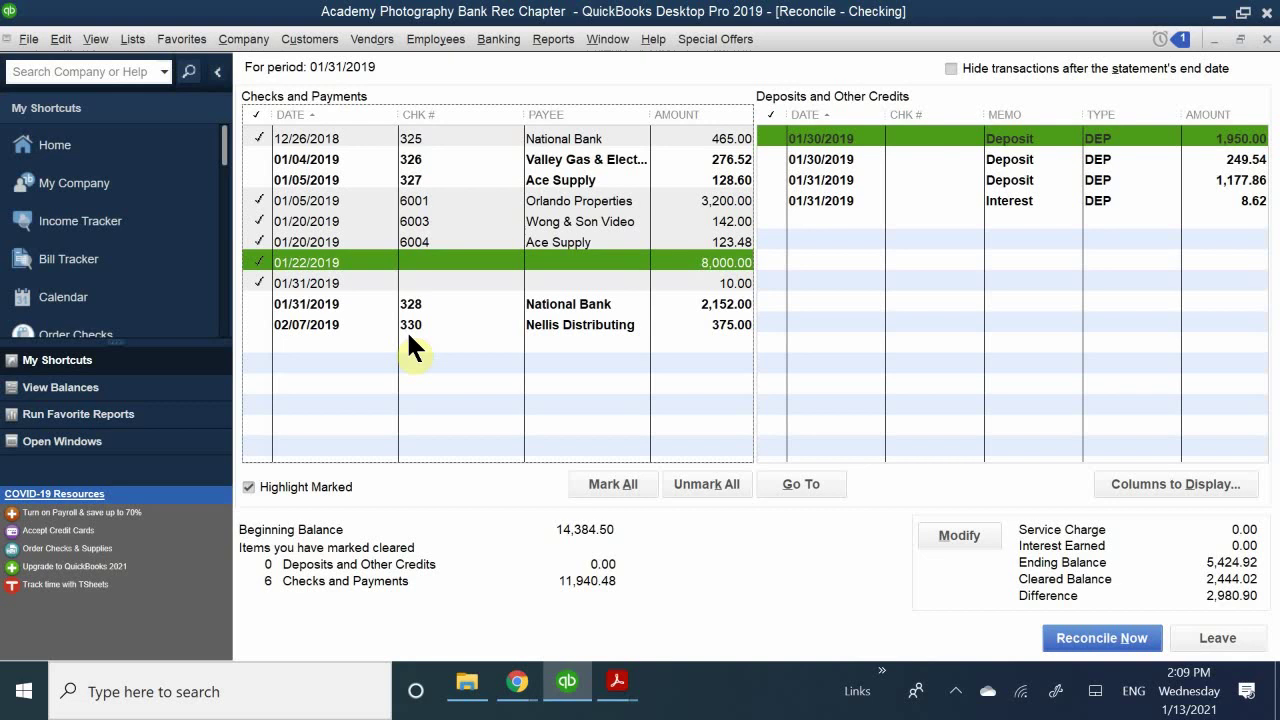
Mark the 1,950.00, 249.54 and 1,177.86 deposits and the 8.62 interest as cleared.
left_click(762, 160)
left_click(768, 180)
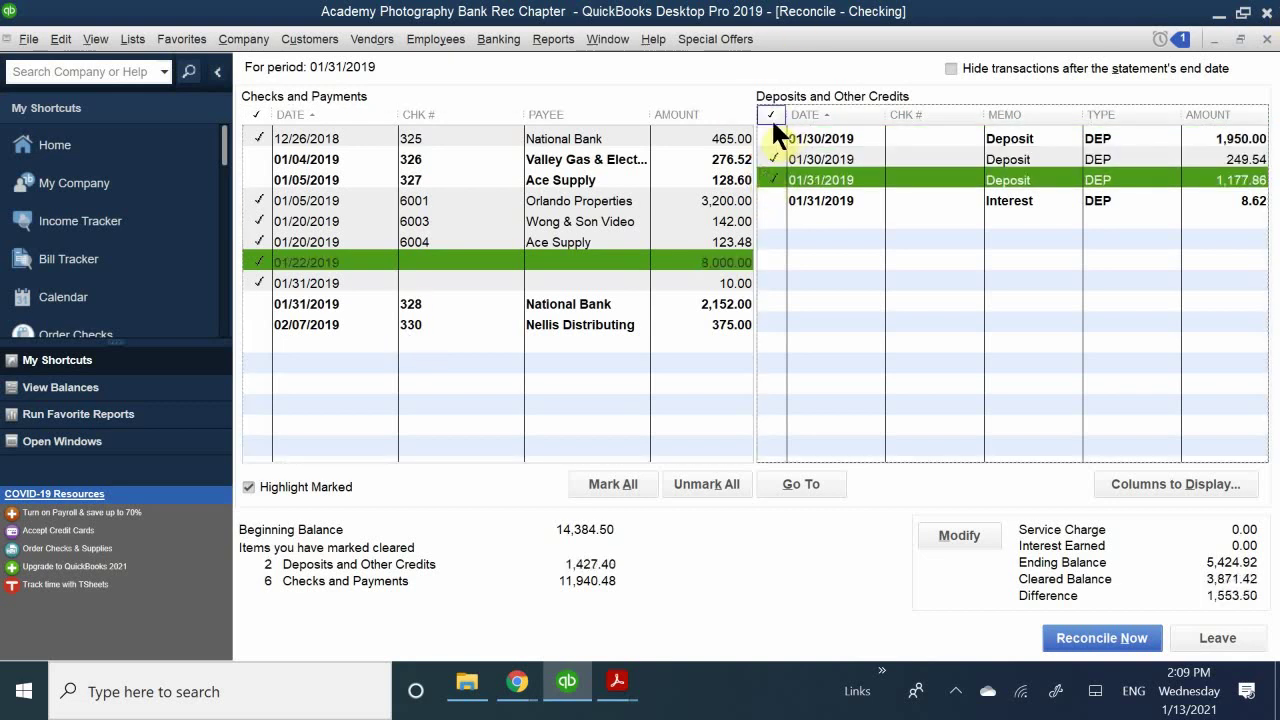
left_click(770, 139)
left_click(771, 200)
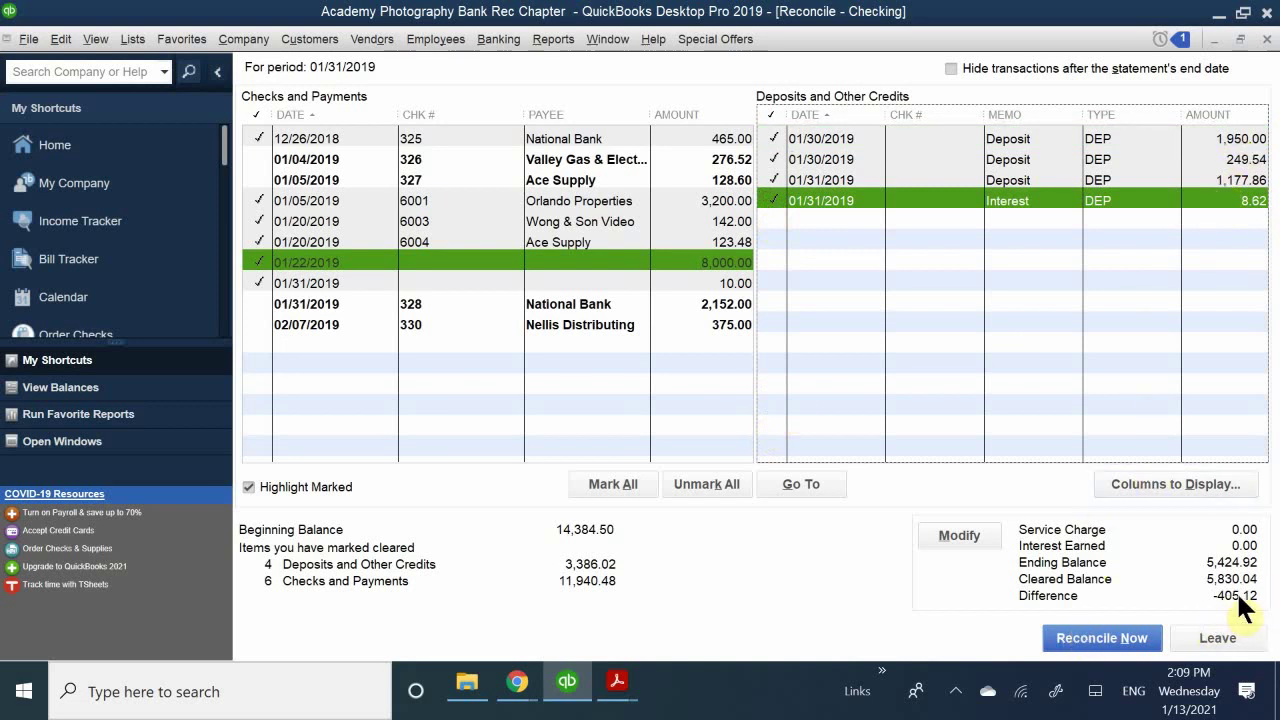
Mark checks 326 and 327 as cleared, then complete the reconciliation without displaying or printing its reports.
left_click(256, 159)
left_click(257, 180)
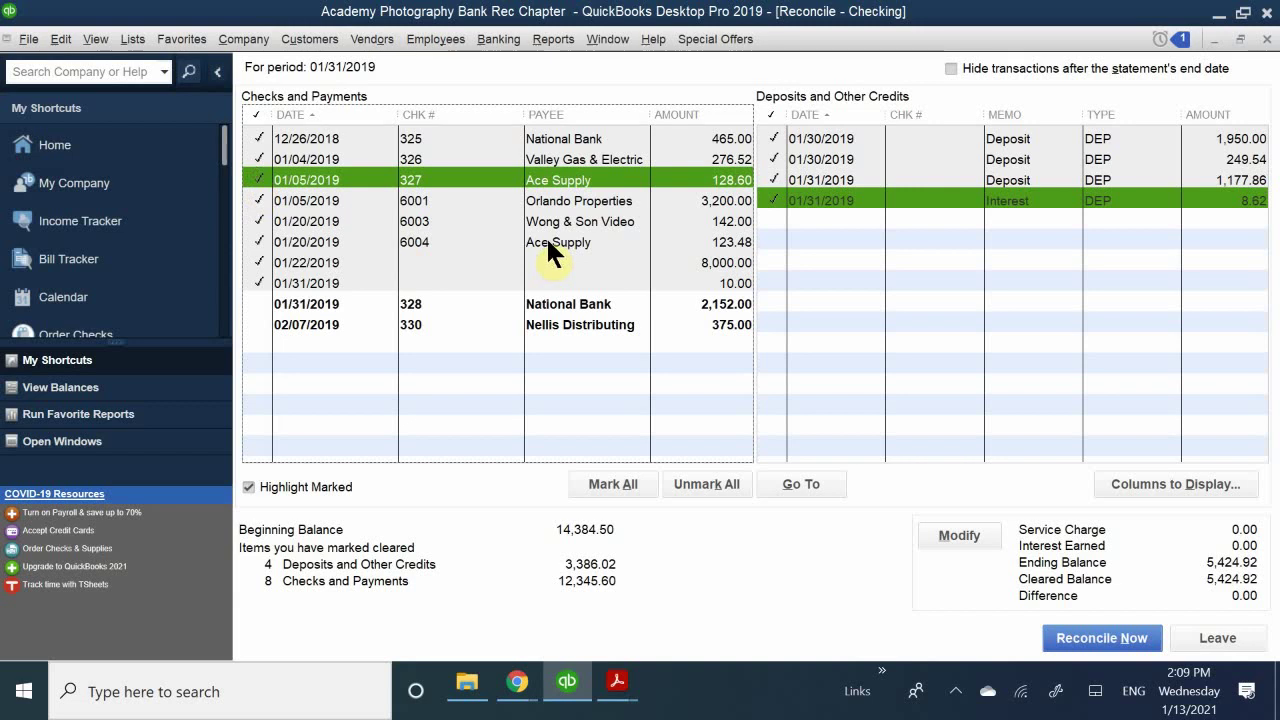
left_click(1086, 638)
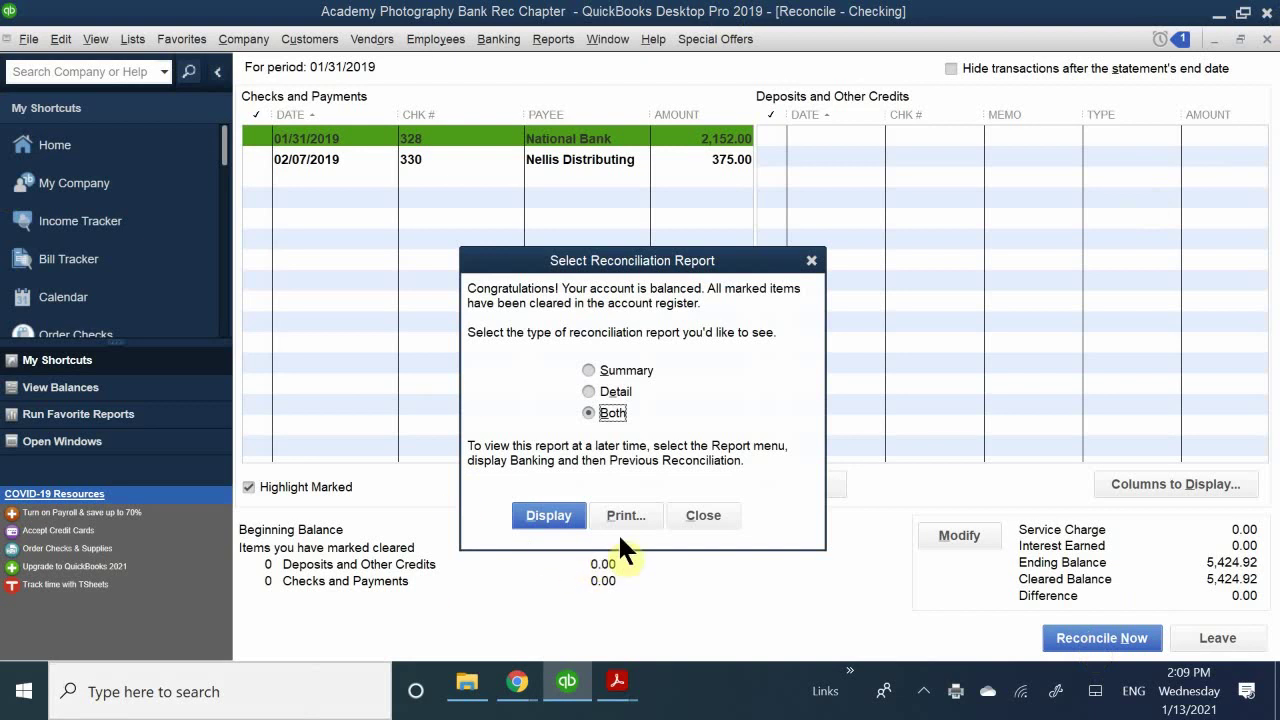
left_click(703, 516)
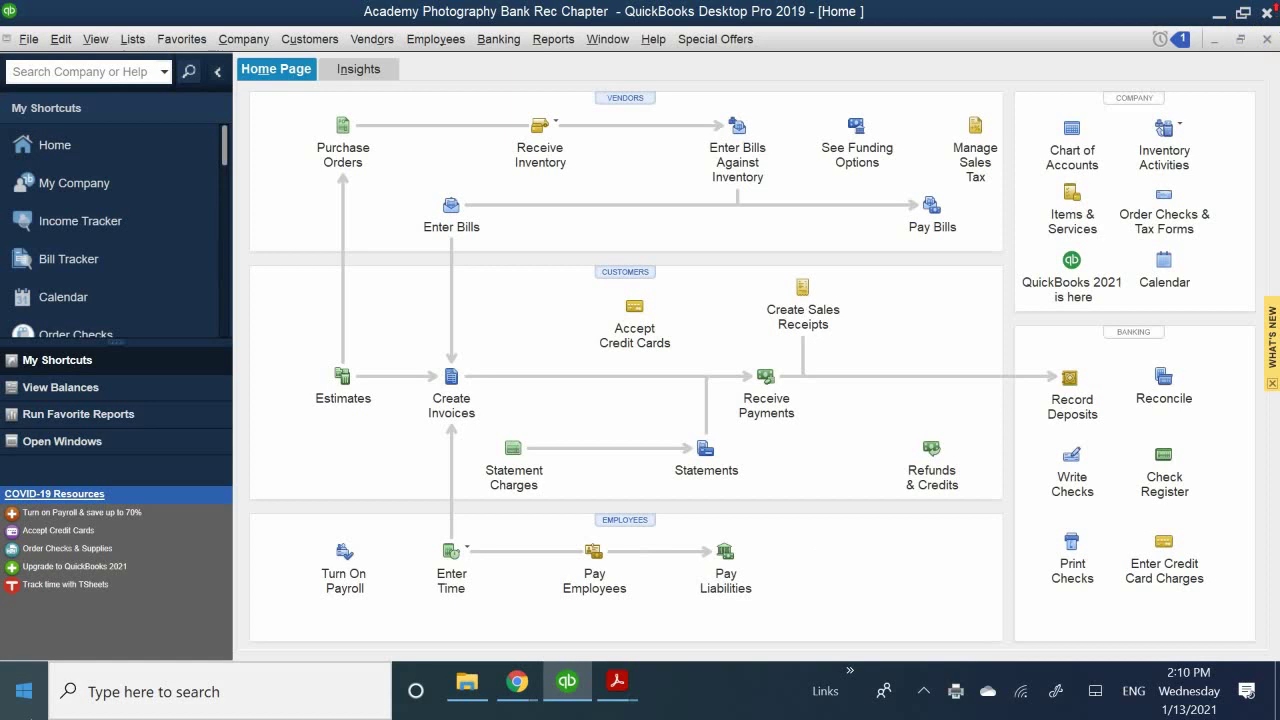
Switch to QB CH 5.pdf in Adobe Acrobat Reader and look through the reconciliation steps and the Bank Reconciliation Reports section.
mouse_move(628, 683)
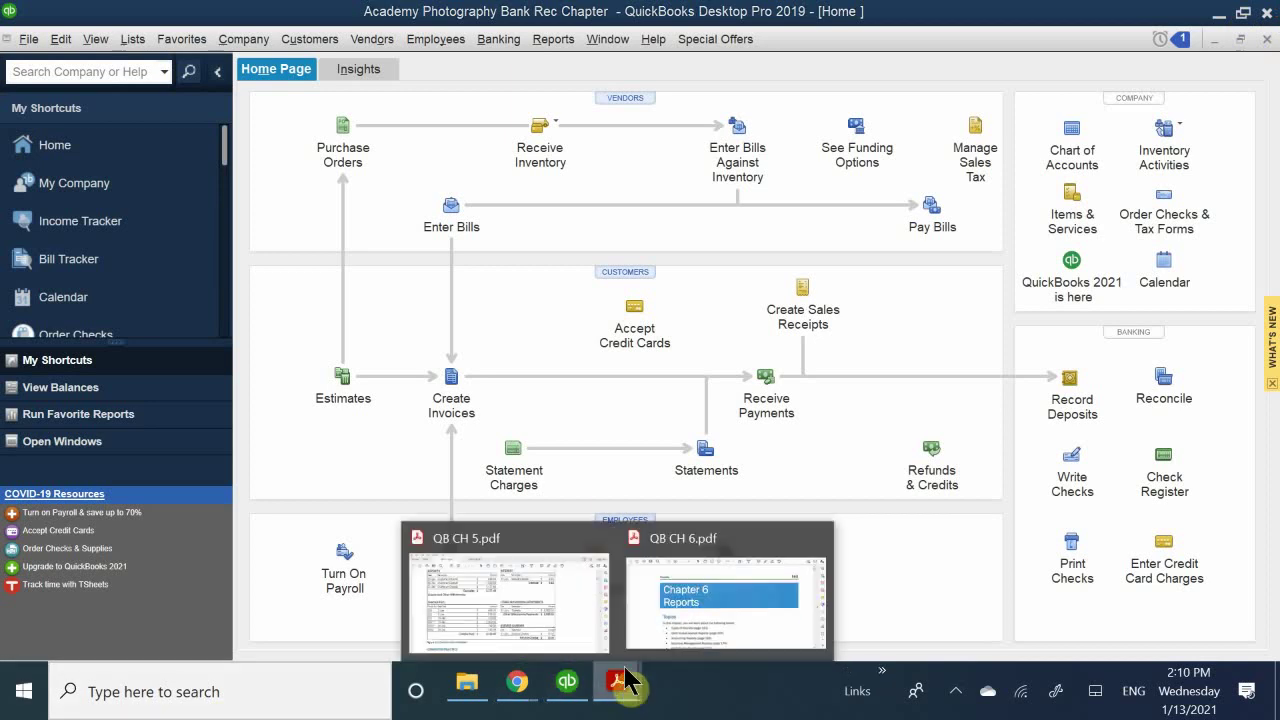
left_click(495, 607)
scroll(494, 609, "down", 10)
scroll(399, 552, "down", 15)
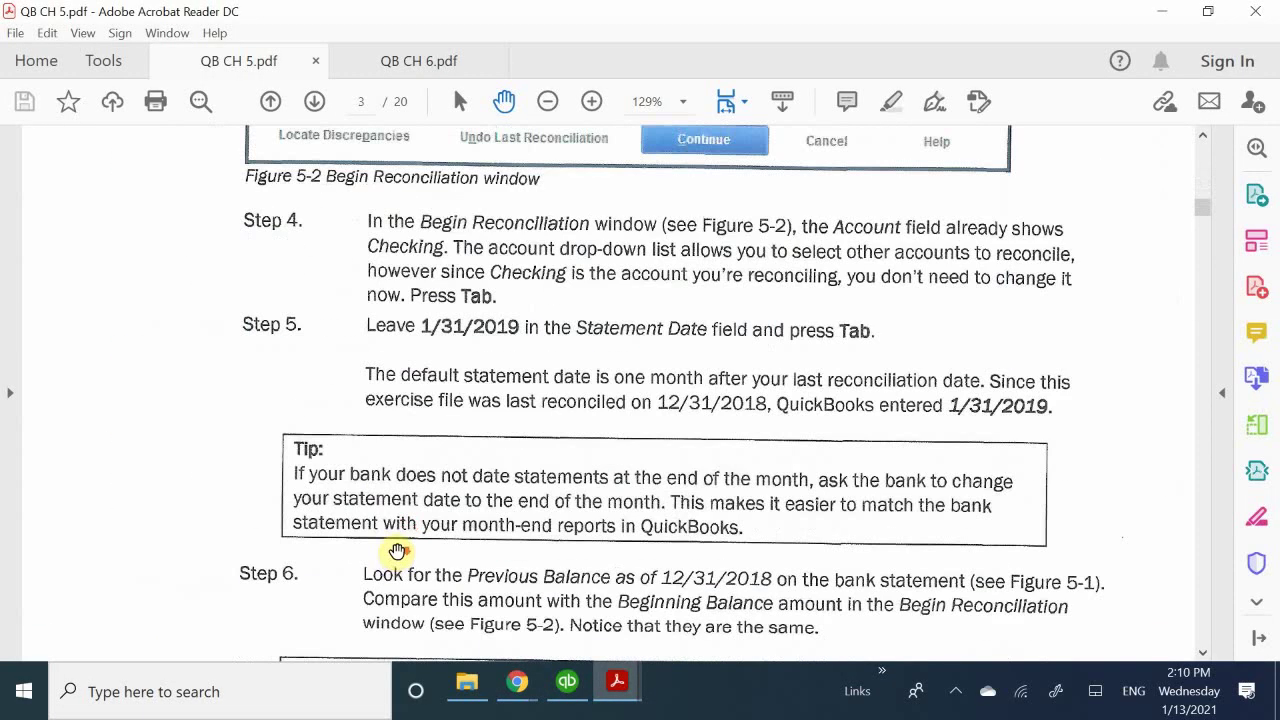
scroll(377, 540, "down", 10)
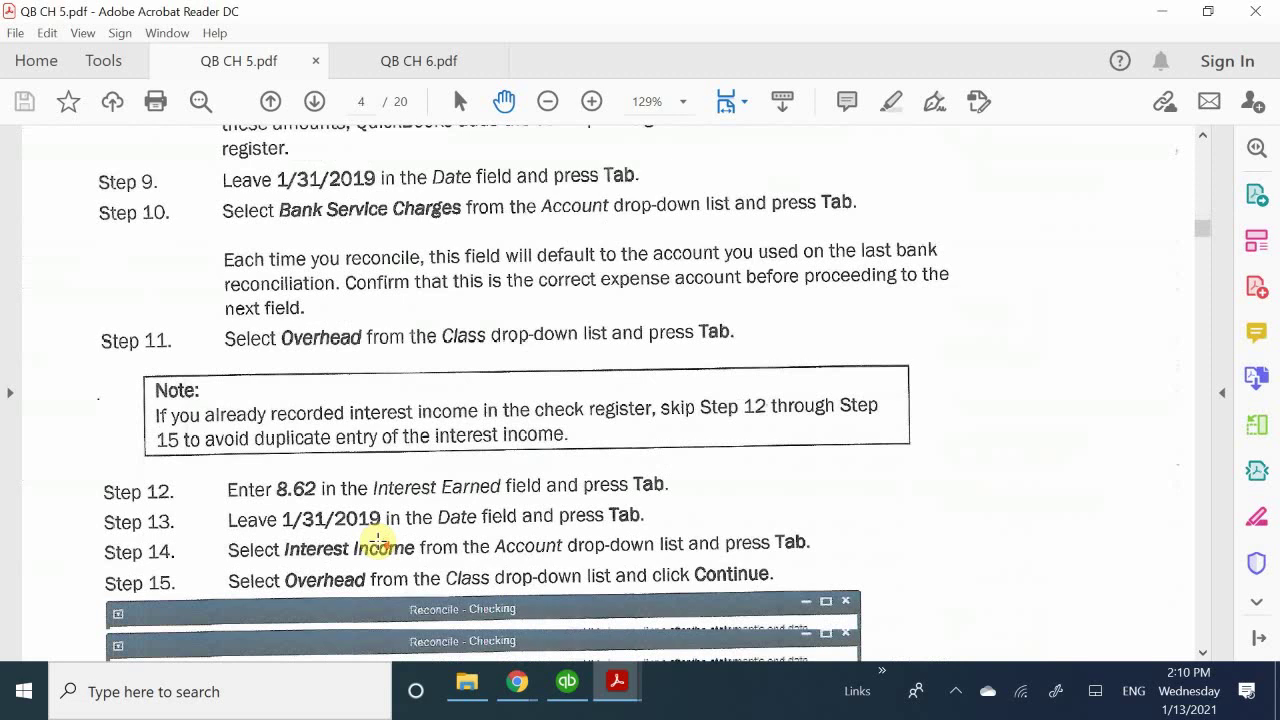
scroll(377, 540, "down", 15)
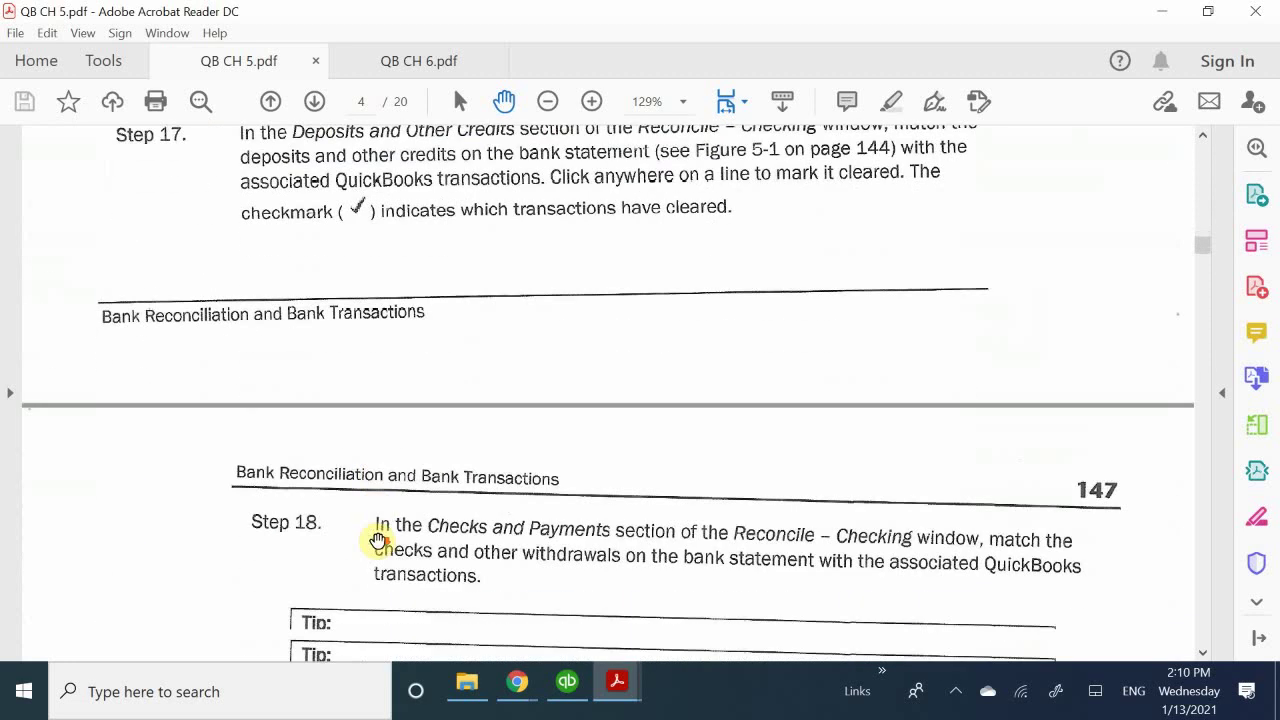
scroll(383, 533, "down", 15)
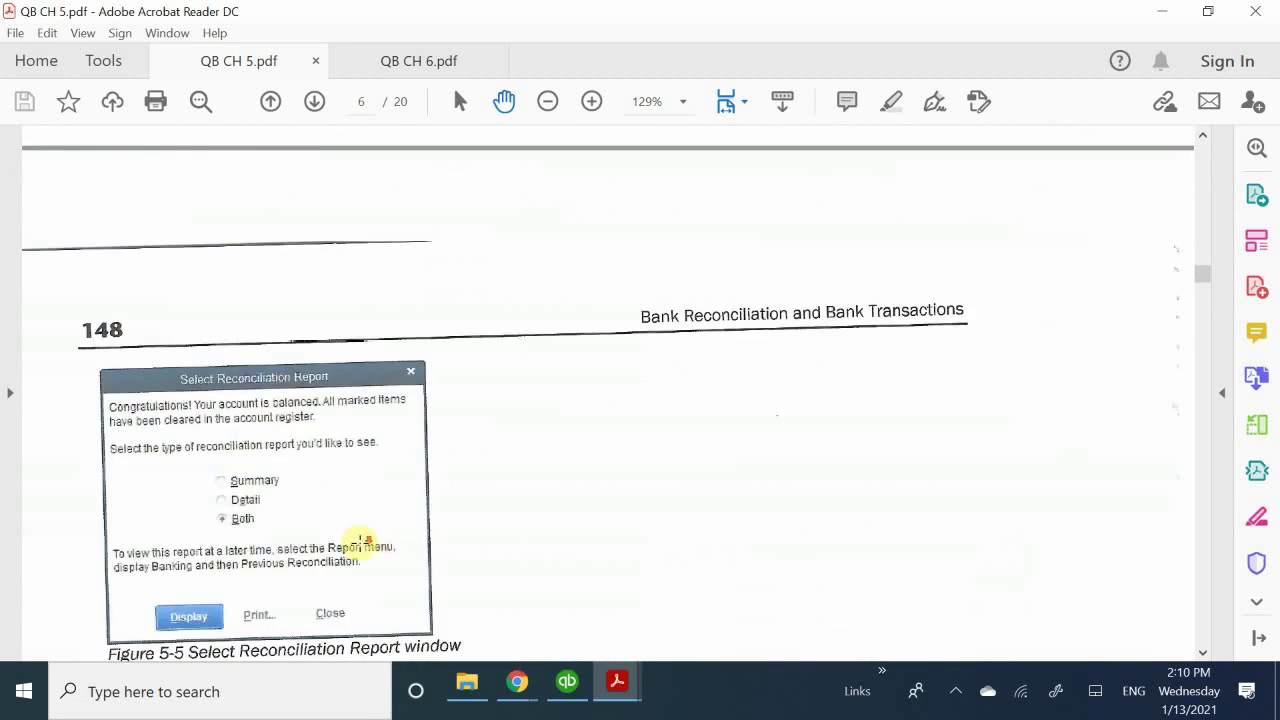
scroll(383, 533, "down", 15)
scroll(359, 542, "down", 10)
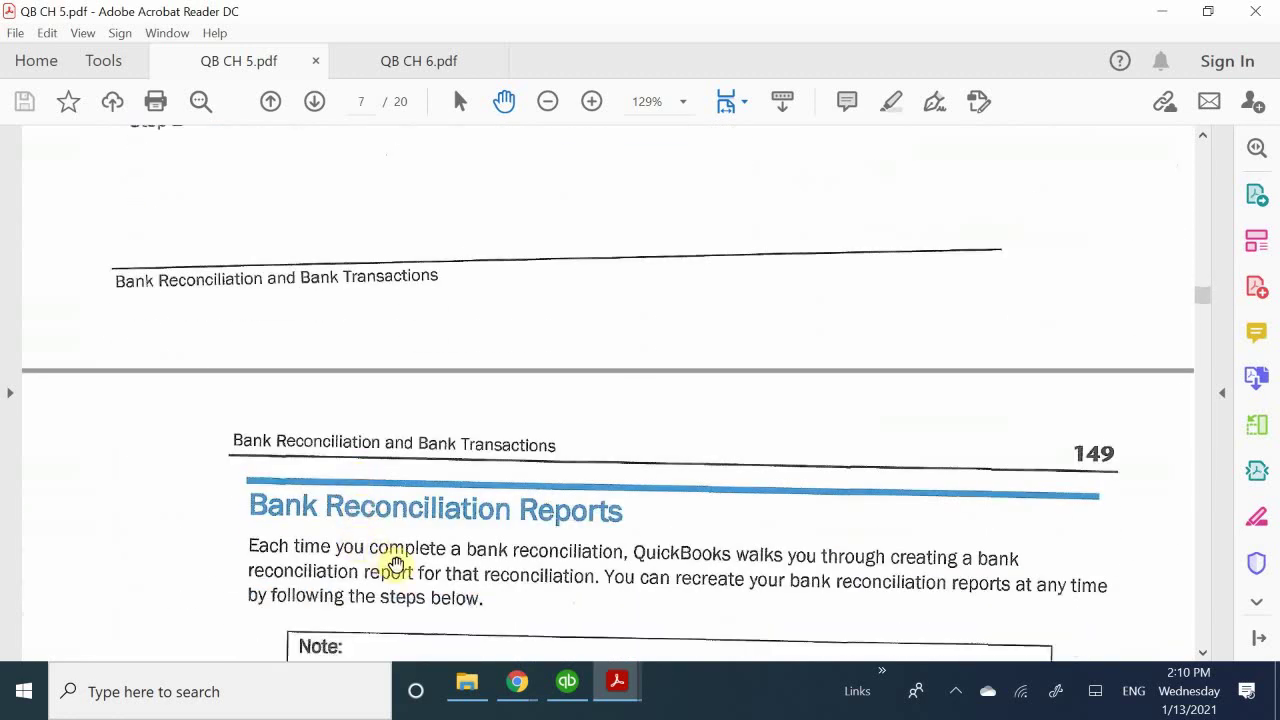
scroll(405, 568, "down", 1)
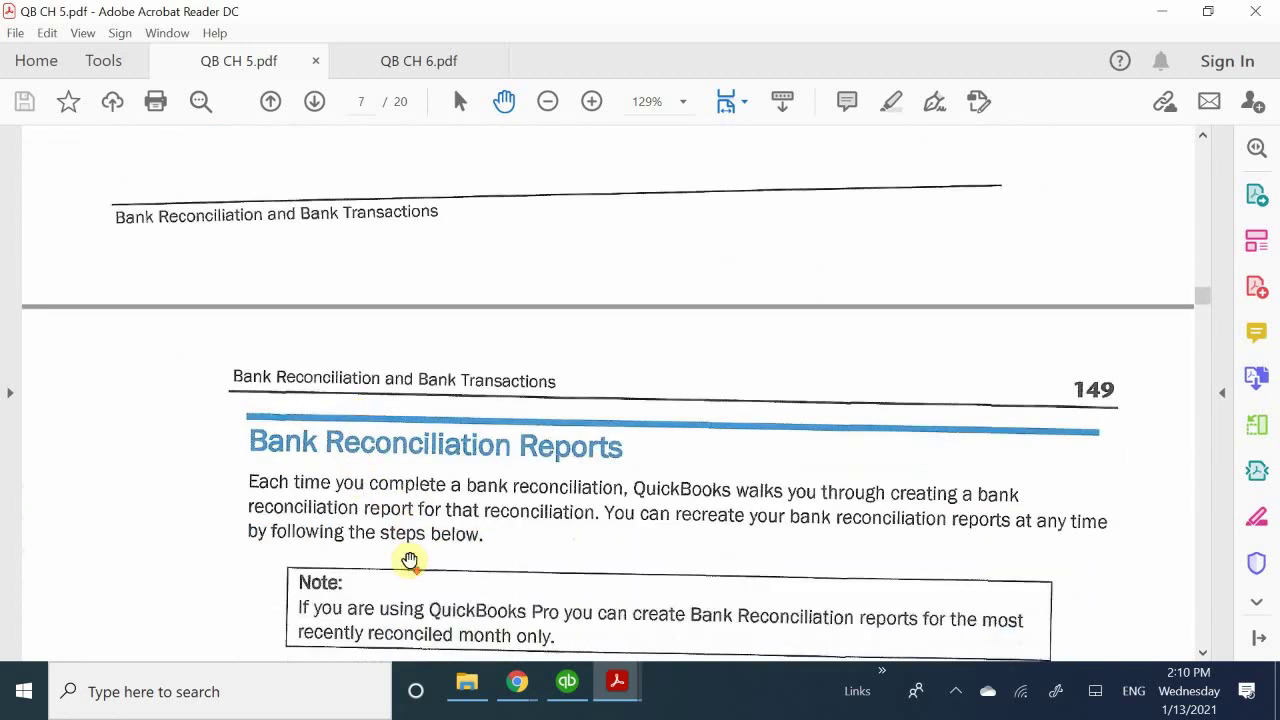
scroll(414, 546, "up", 4)
scroll(417, 540, "up", 15)
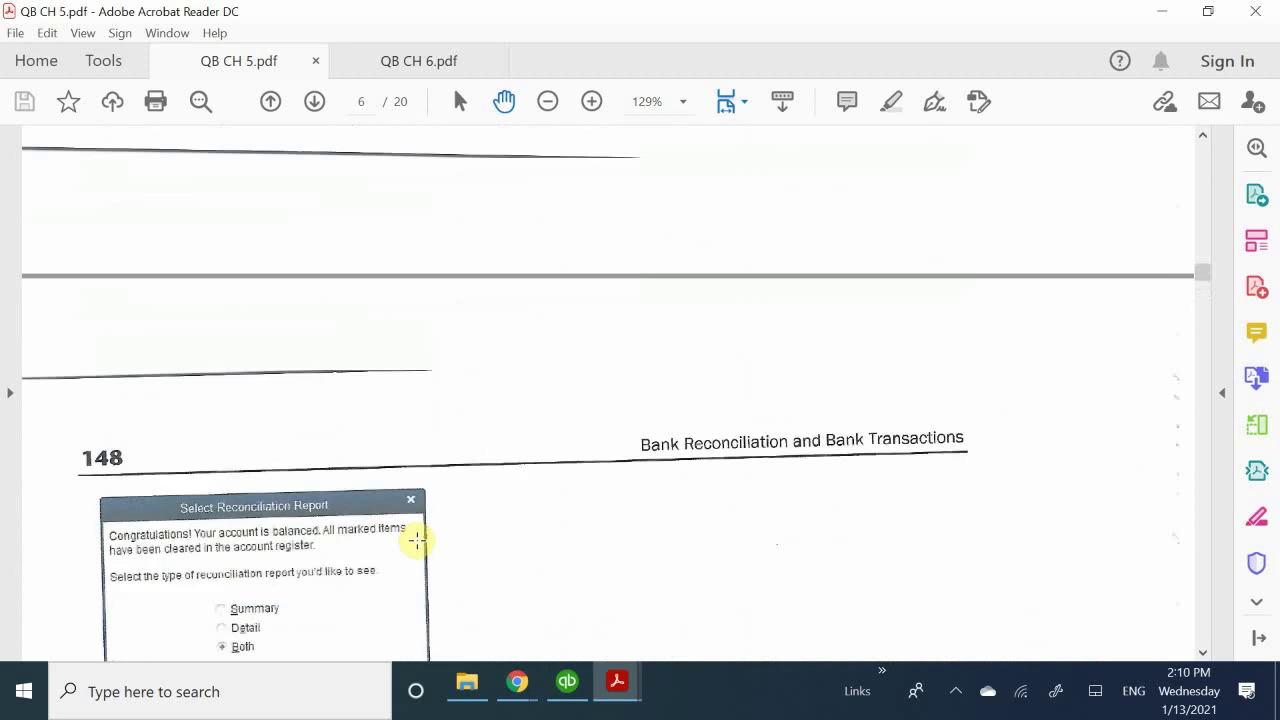
scroll(417, 540, "down", 15)
scroll(417, 540, "down", 10)
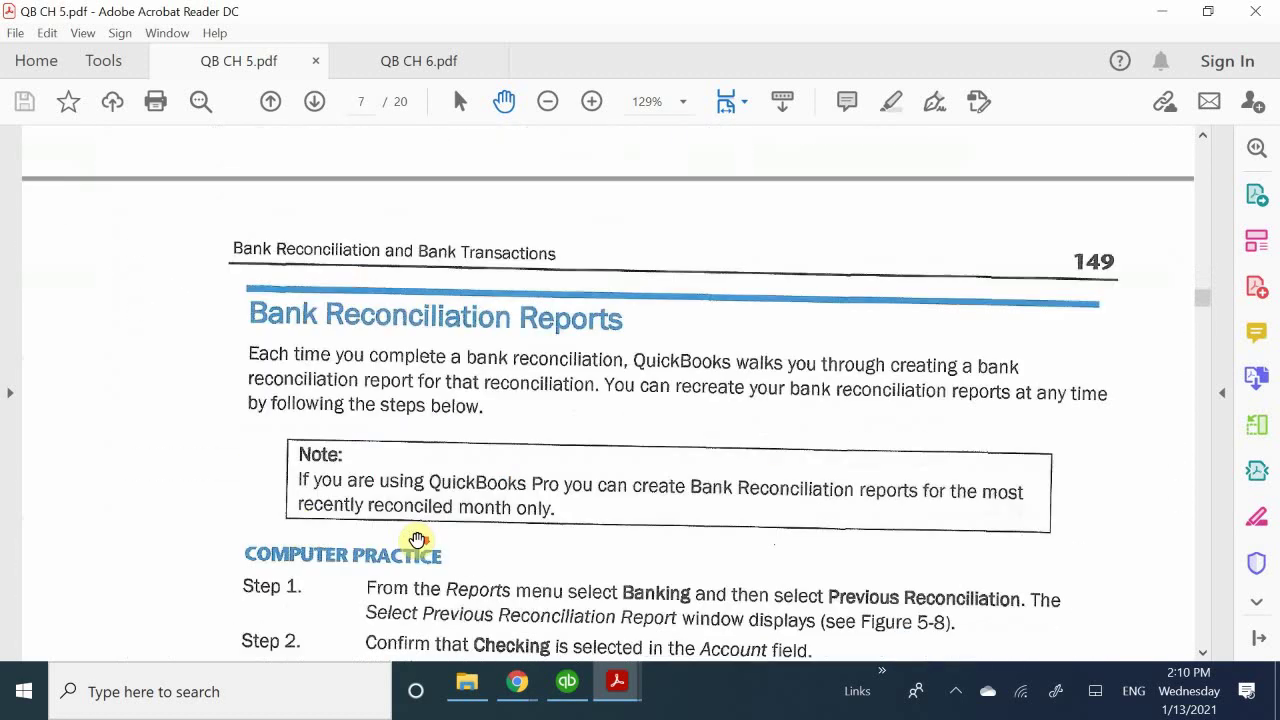
scroll(417, 540, "down", 10)
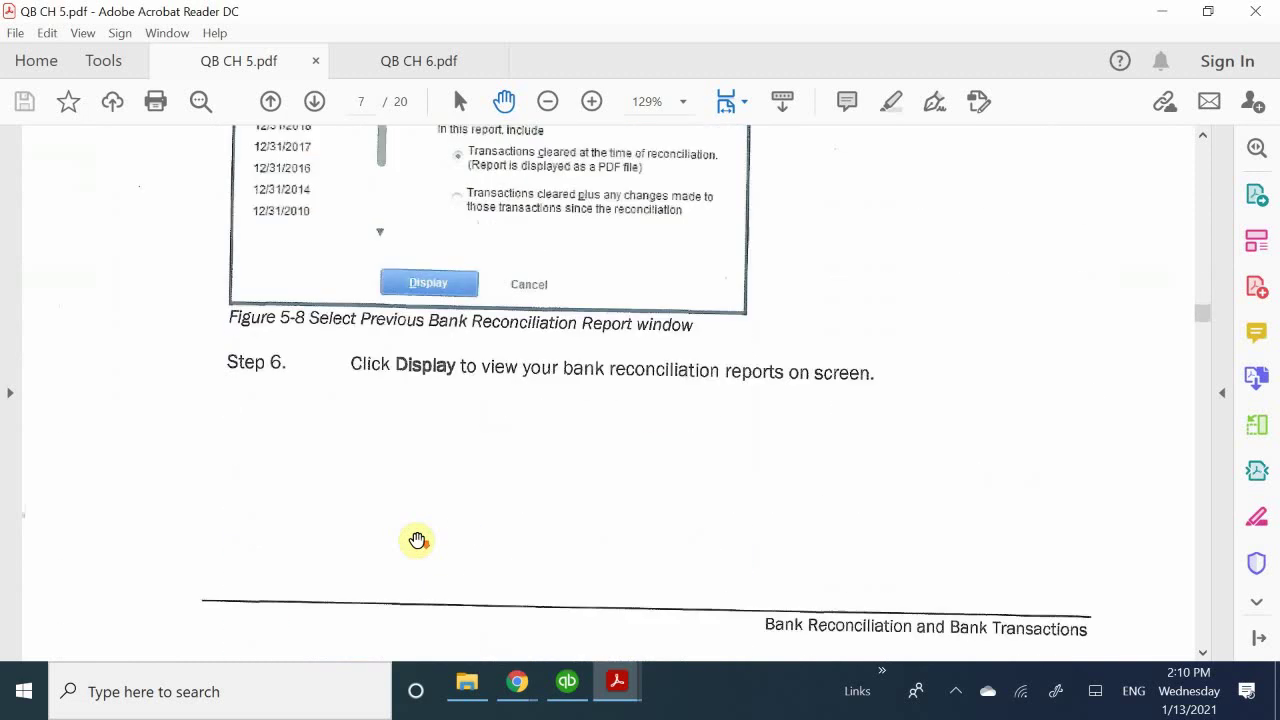
scroll(417, 540, "down", 8)
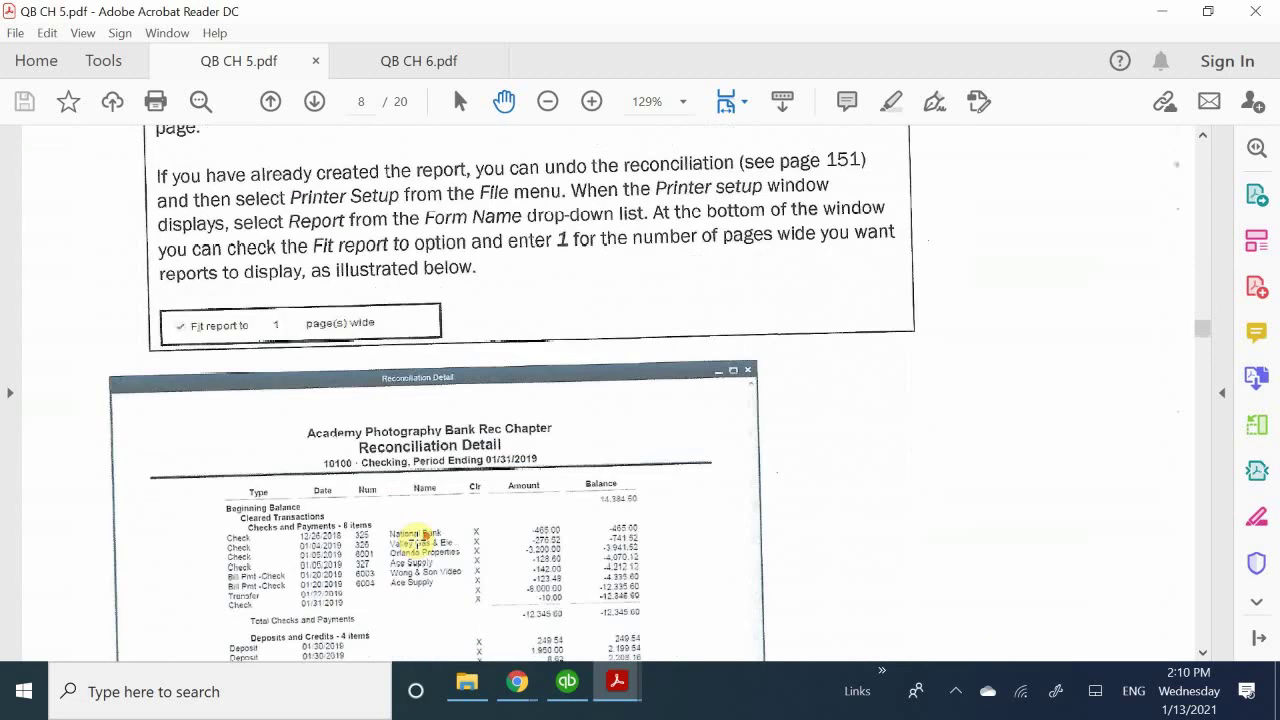
Review the chapter from Finding Errors During Bank Reconciliation through the bounced customer check example in Handling Bounced Checks.
scroll(417, 540, "down", 10)
scroll(417, 540, "down", 4)
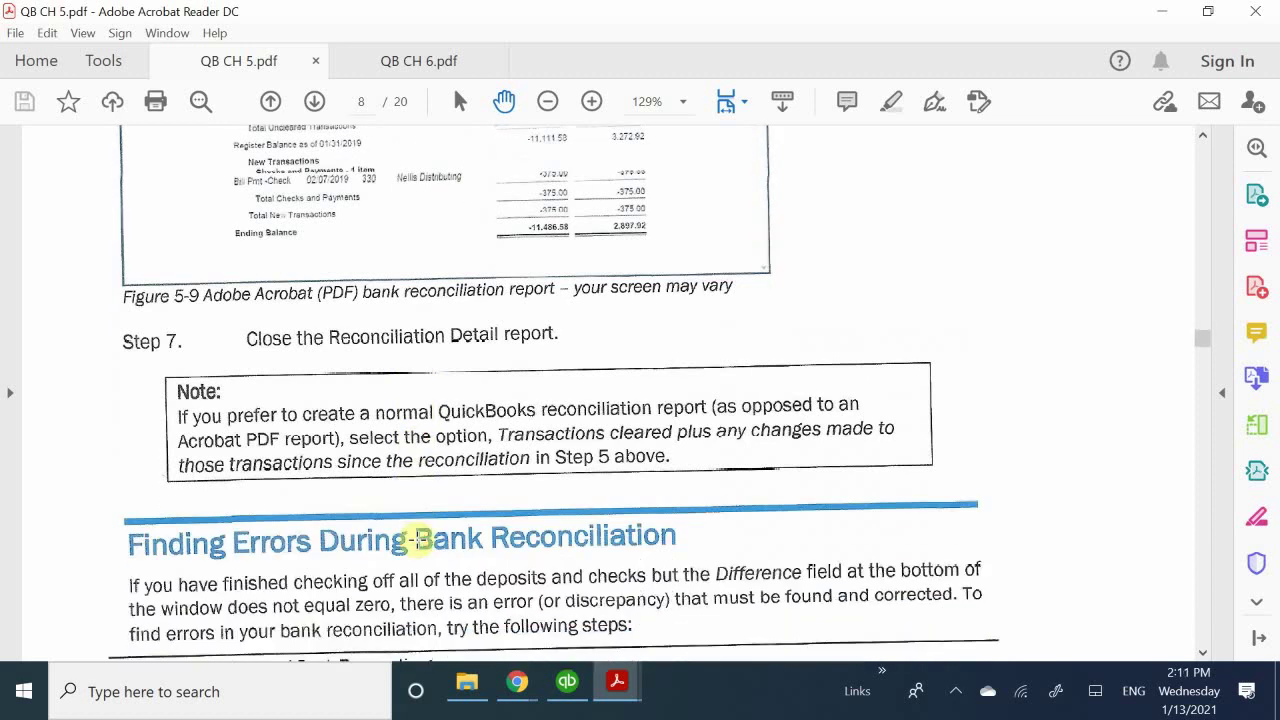
scroll(417, 540, "down", 2)
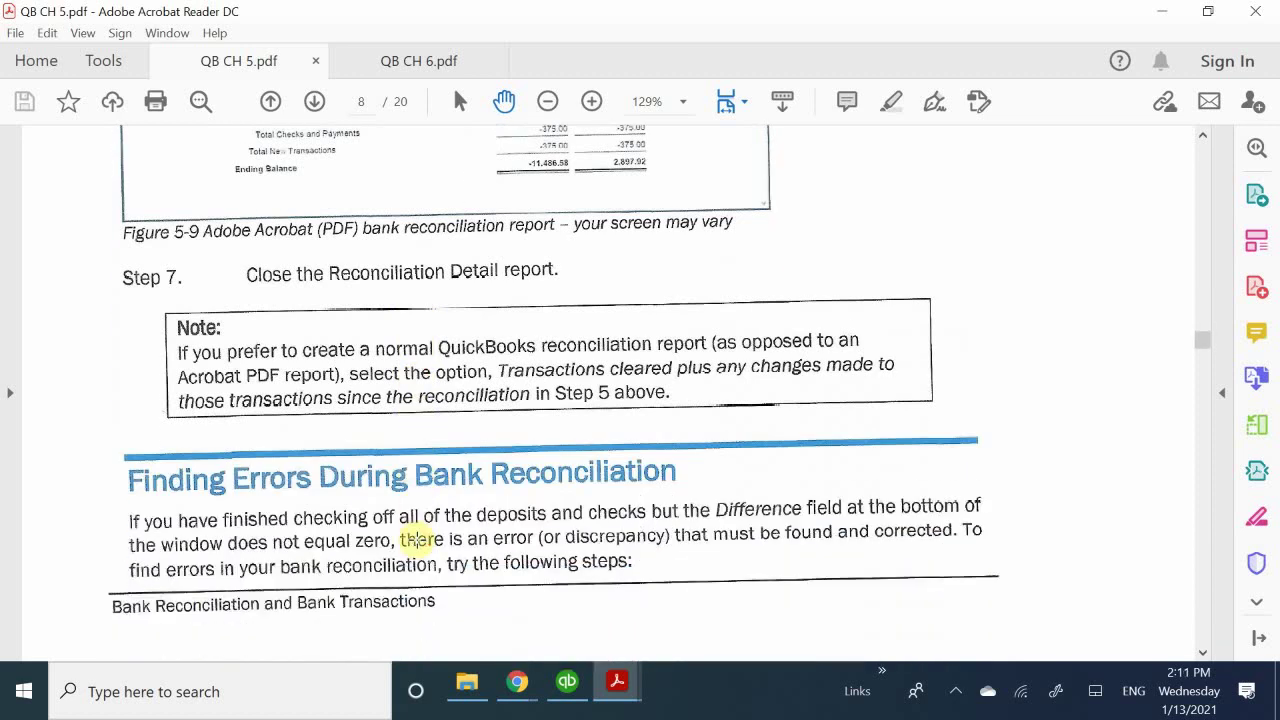
scroll(420, 540, "down", 20)
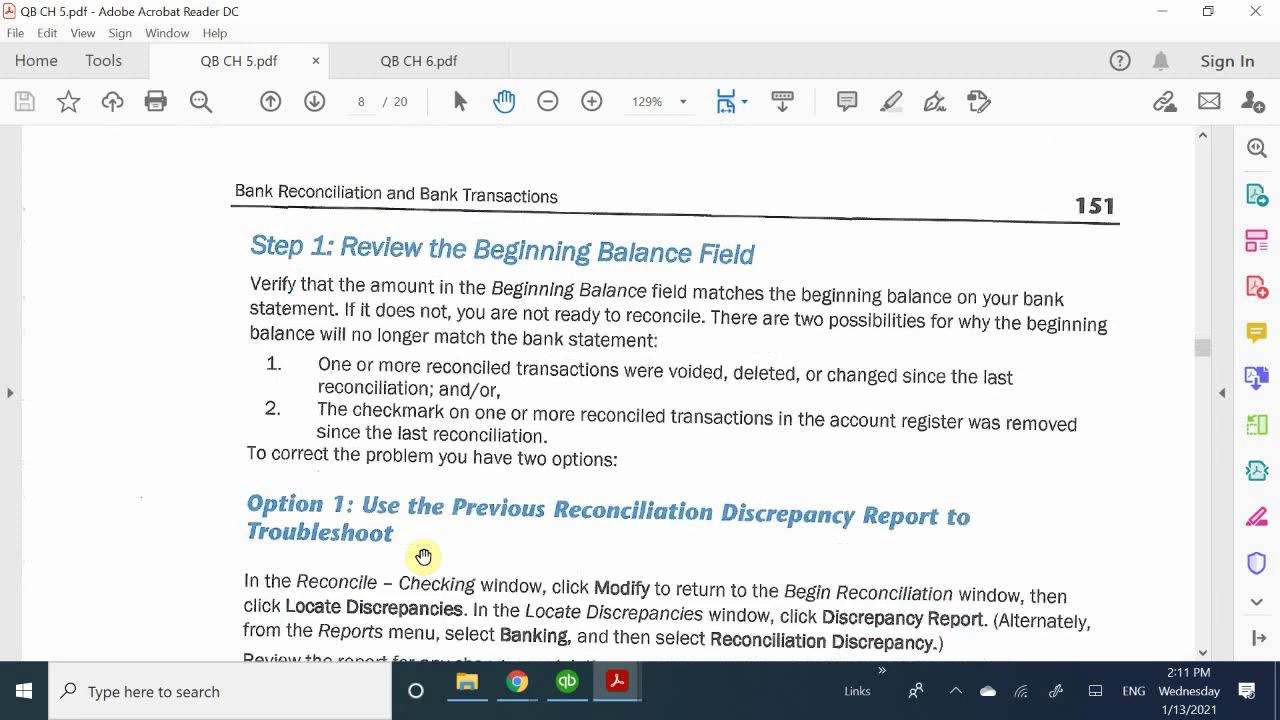
scroll(450, 542, "down", 20)
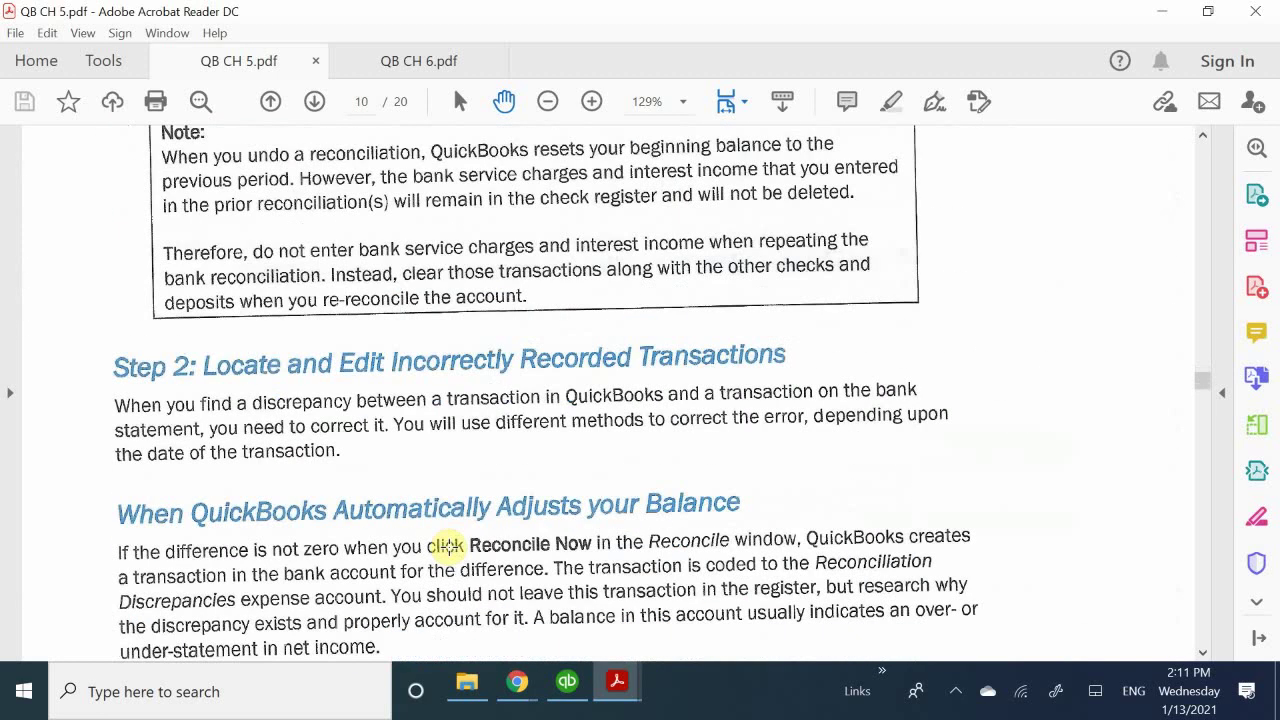
scroll(448, 545, "up", 5)
scroll(449, 547, "down", 15)
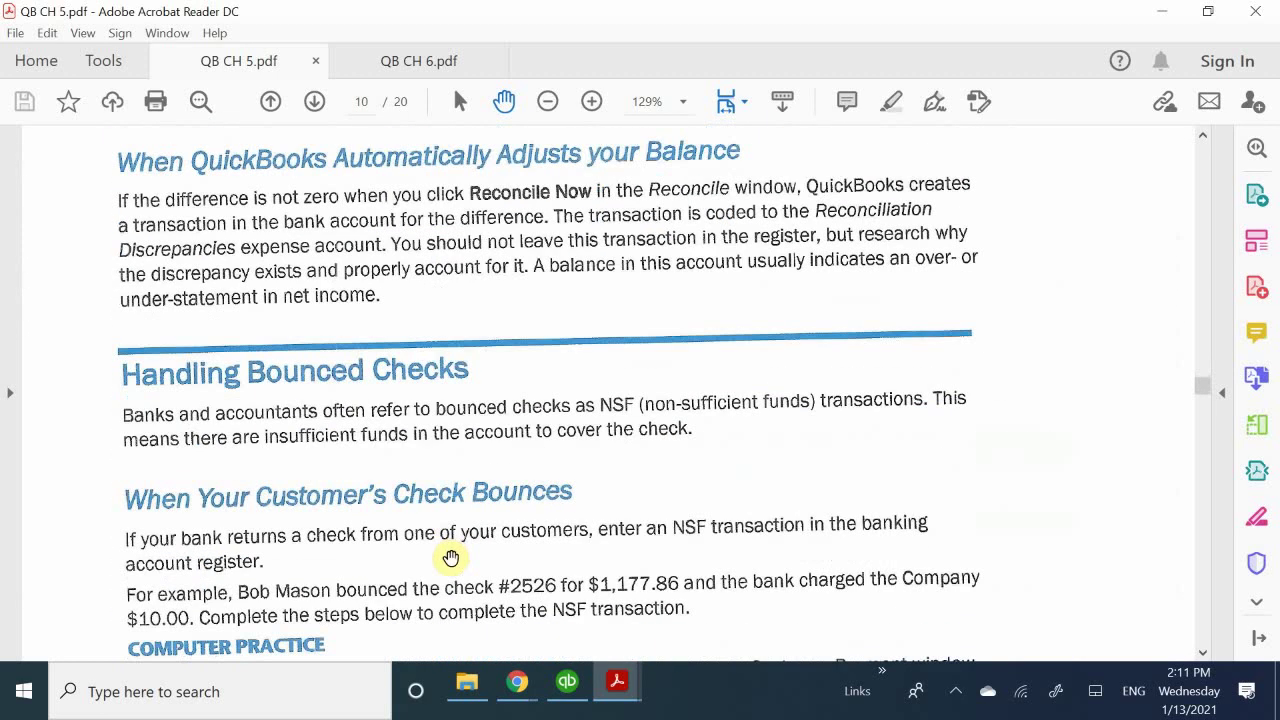
scroll(451, 561, "up", 1)
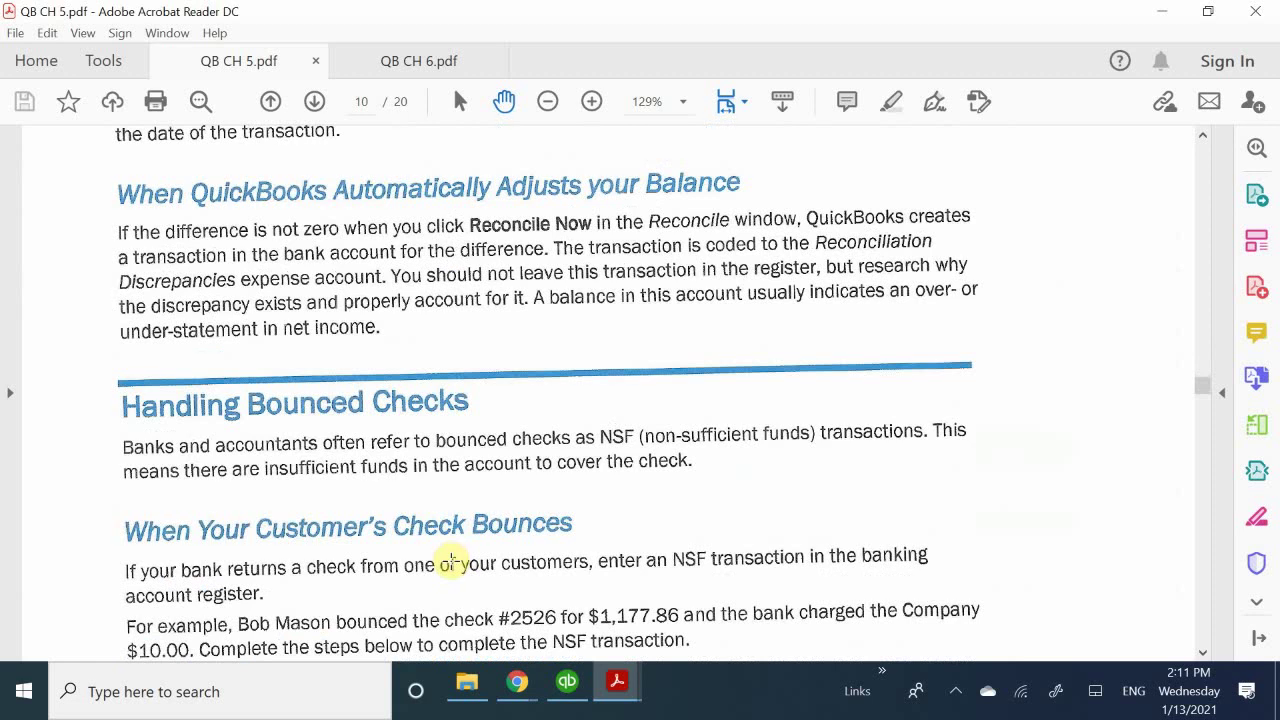
scroll(451, 562, "down", 1)
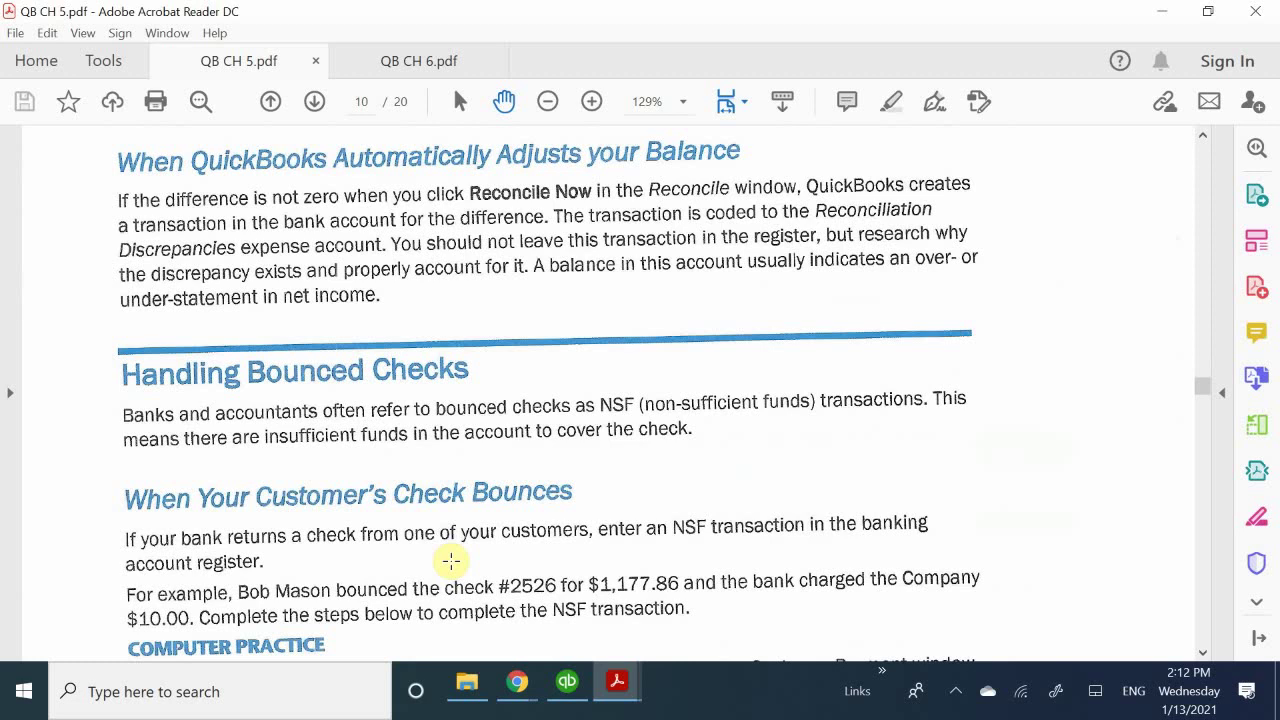
scroll(306, 450, "down", 2)
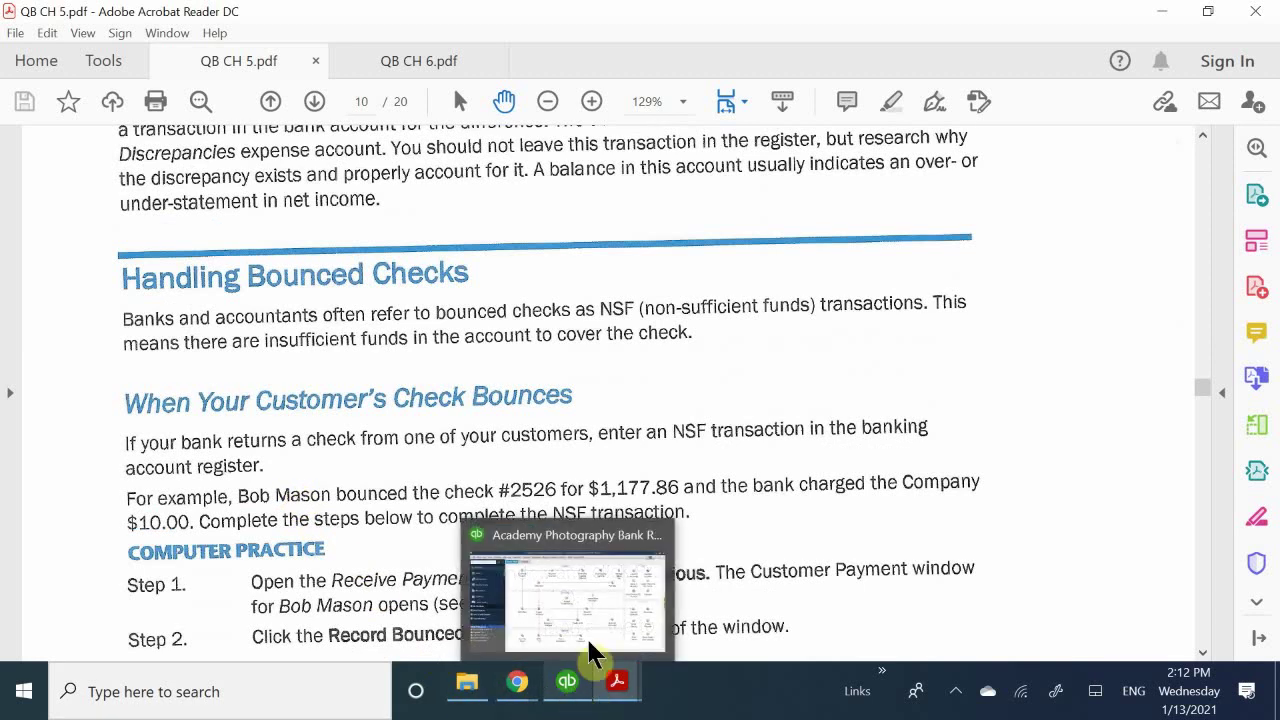
Switch to QuickBooks, open the Customer Center, widen the customer list and select the customer from the bounced check example.
left_click(586, 636)
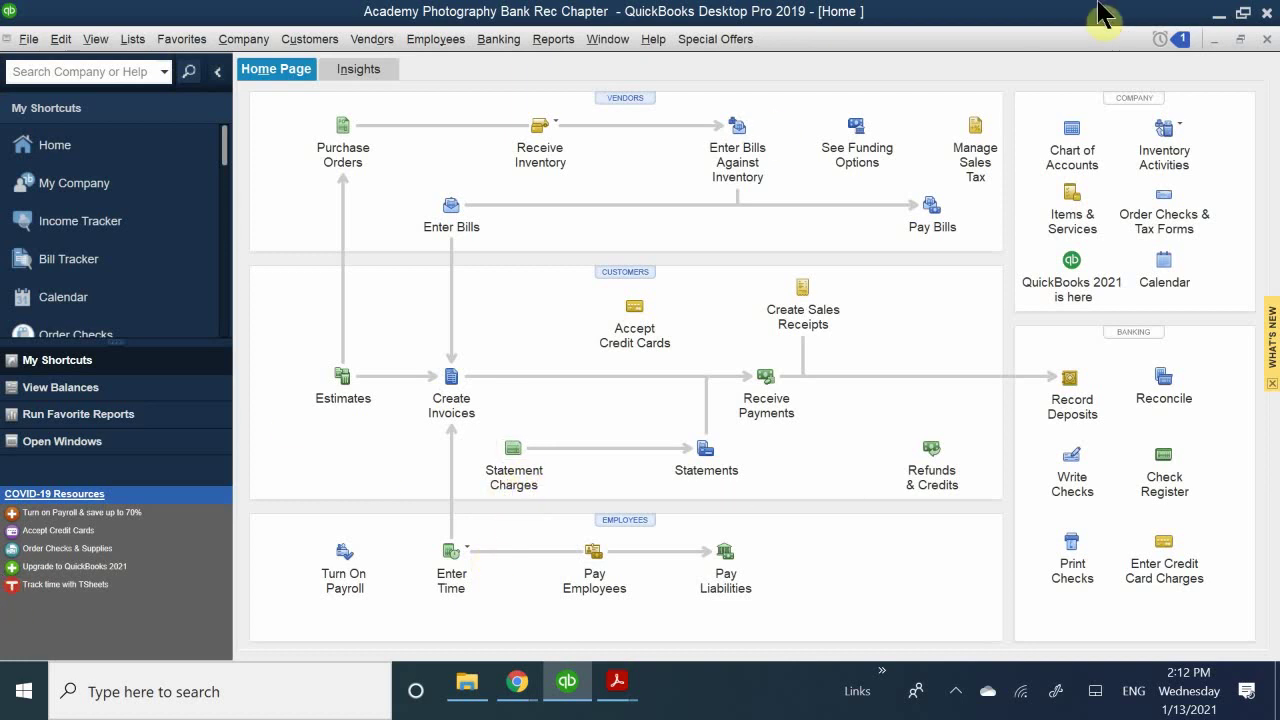
left_click(635, 278)
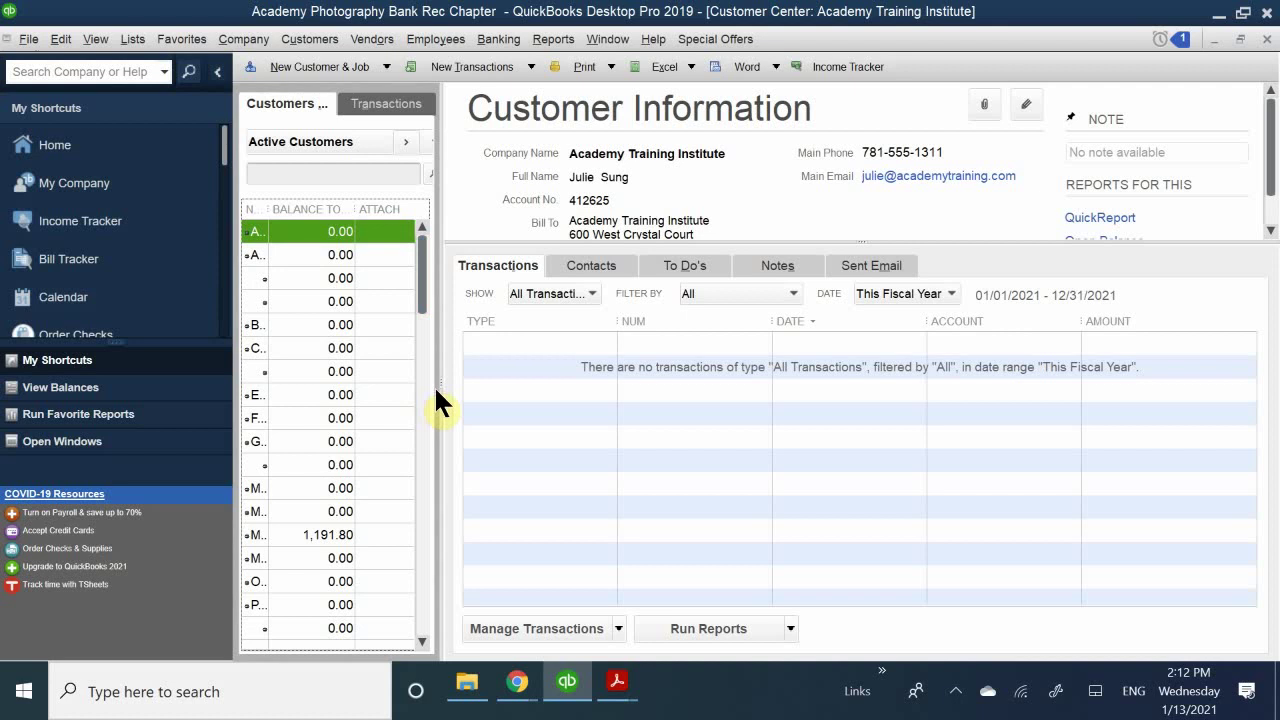
left_click_drag(441, 387, 600, 420)
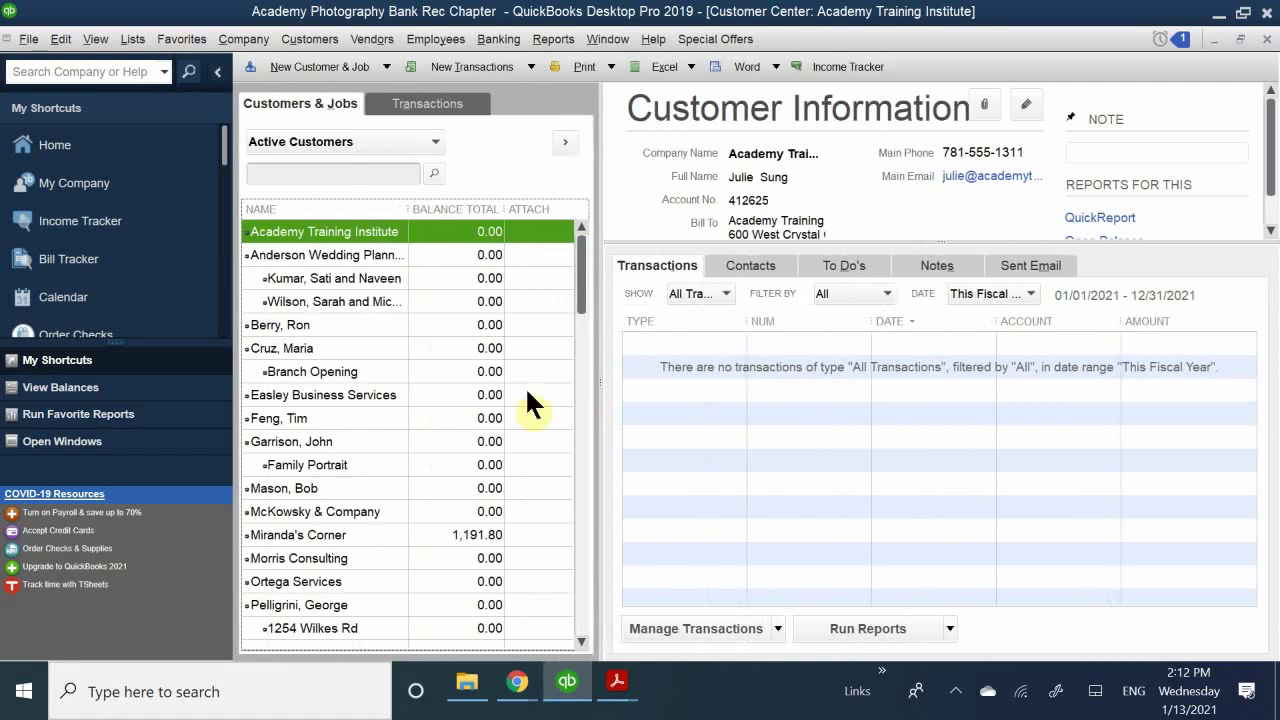
left_click(328, 490)
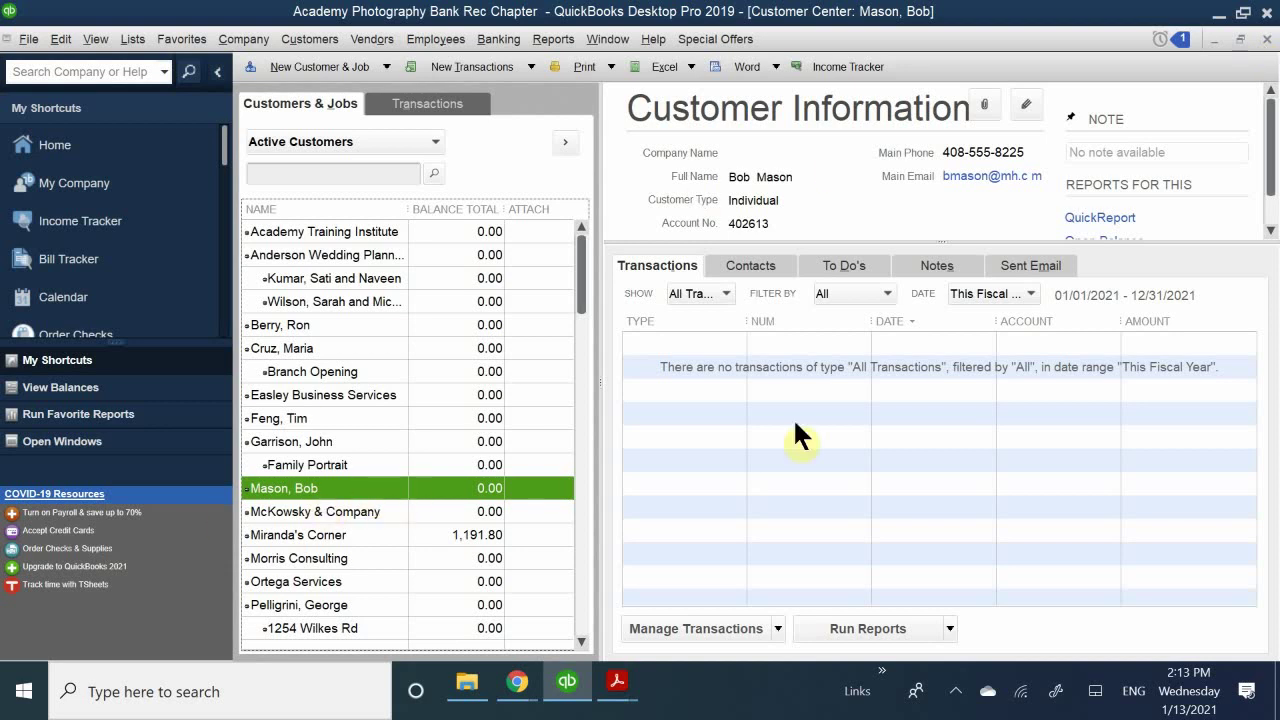
Show the customer's transactions for all dates and select payment 2526 dated 01/30/2019.
left_click(972, 291)
left_click(966, 318)
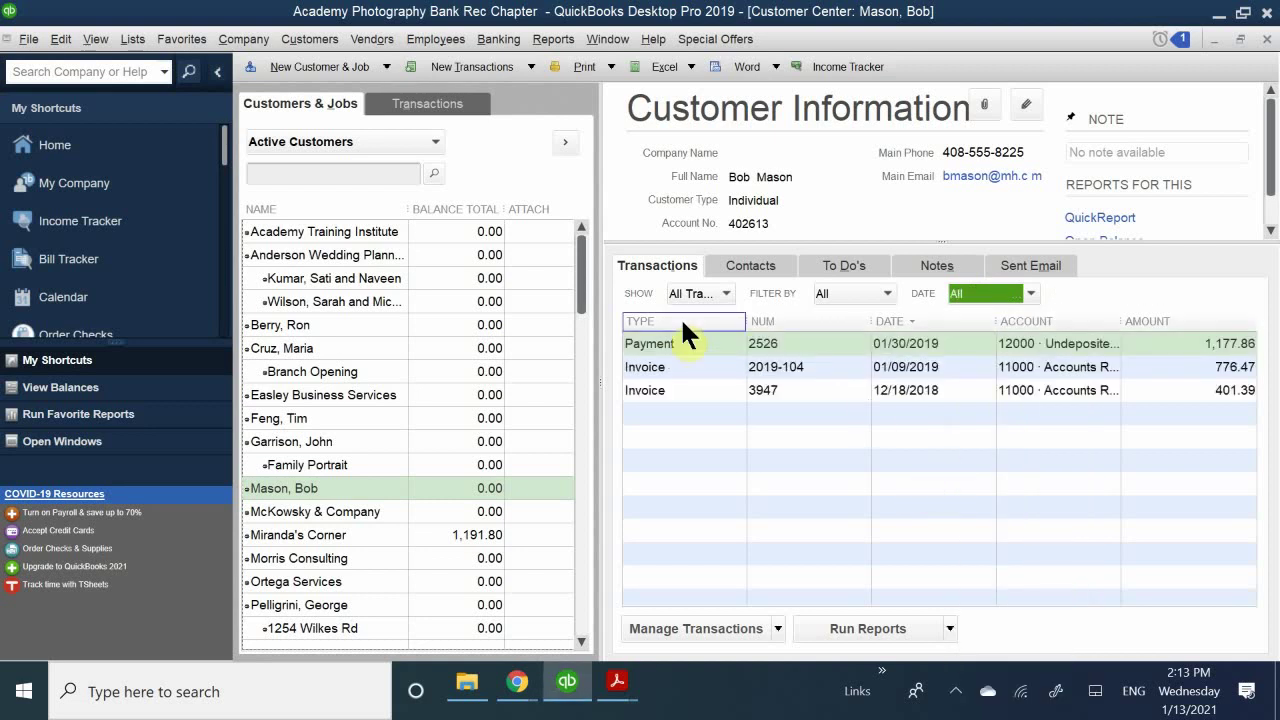
left_click(739, 353)
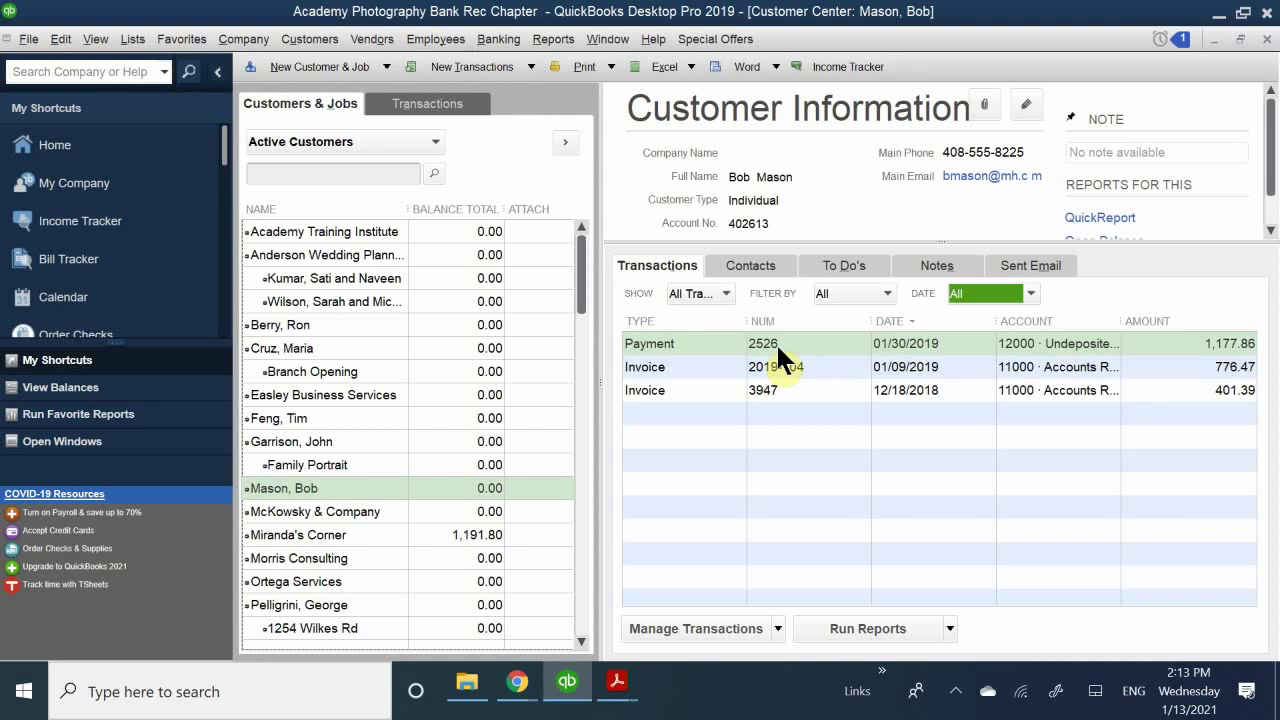
Open payment 2526, start recording it as a bounced check and enter a bank fee of 10.00.
double_click(680, 347)
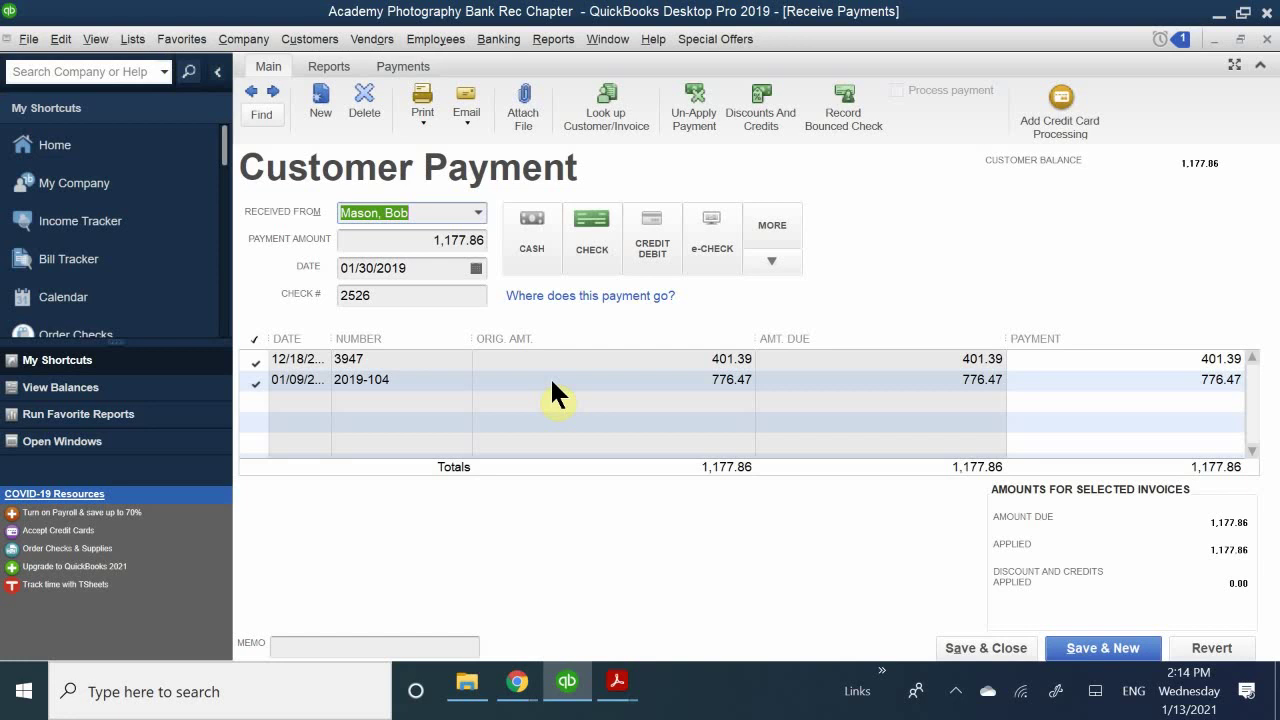
left_click(843, 110)
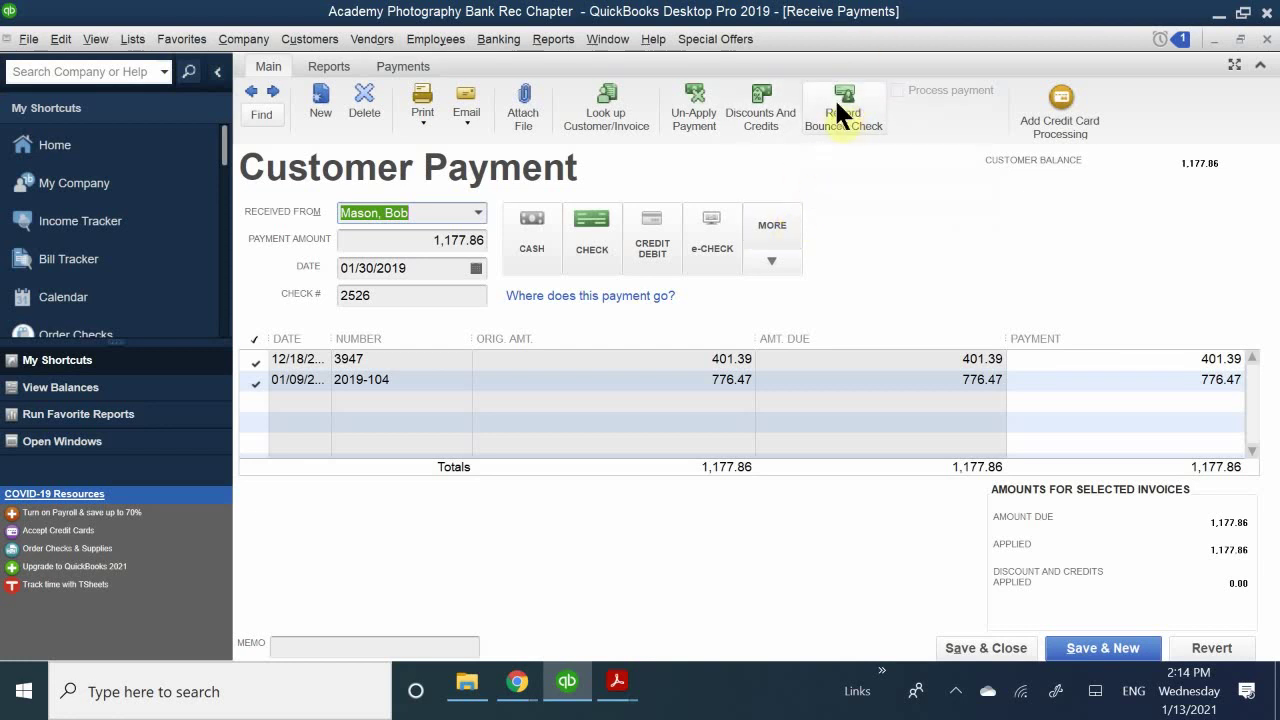
left_click(840, 100)
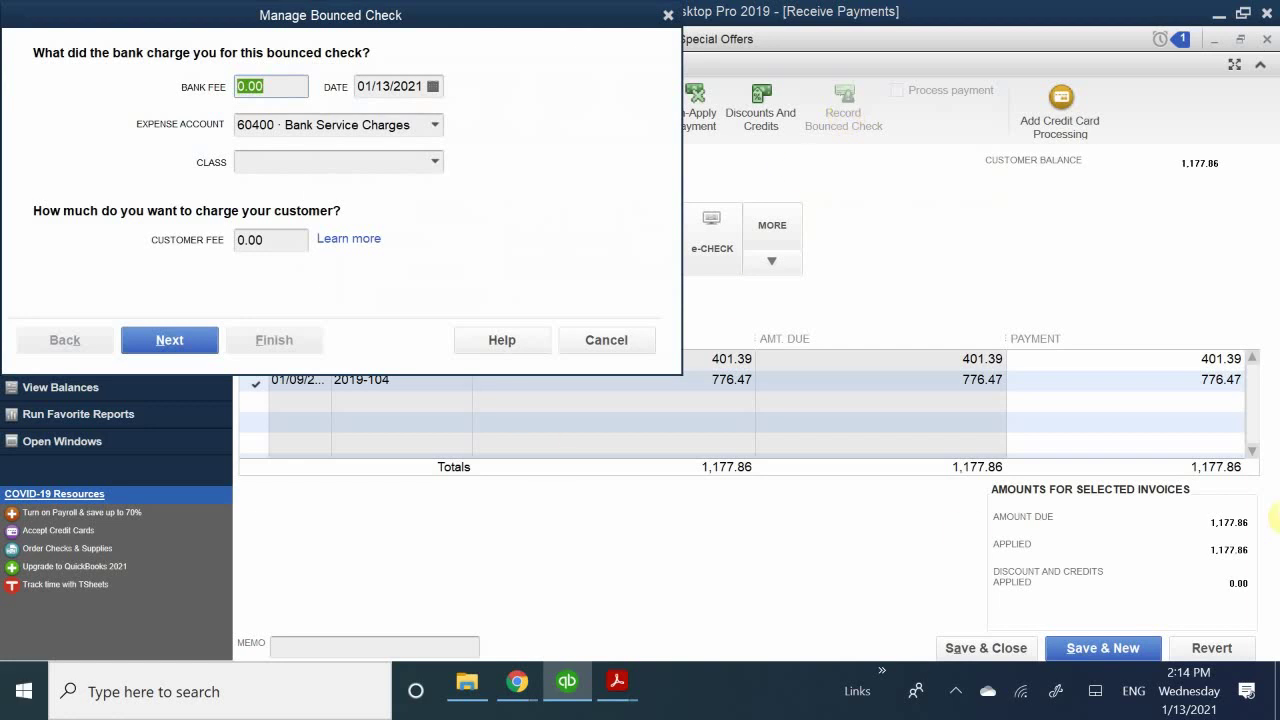
left_click_drag(214, 20, 503, 267)
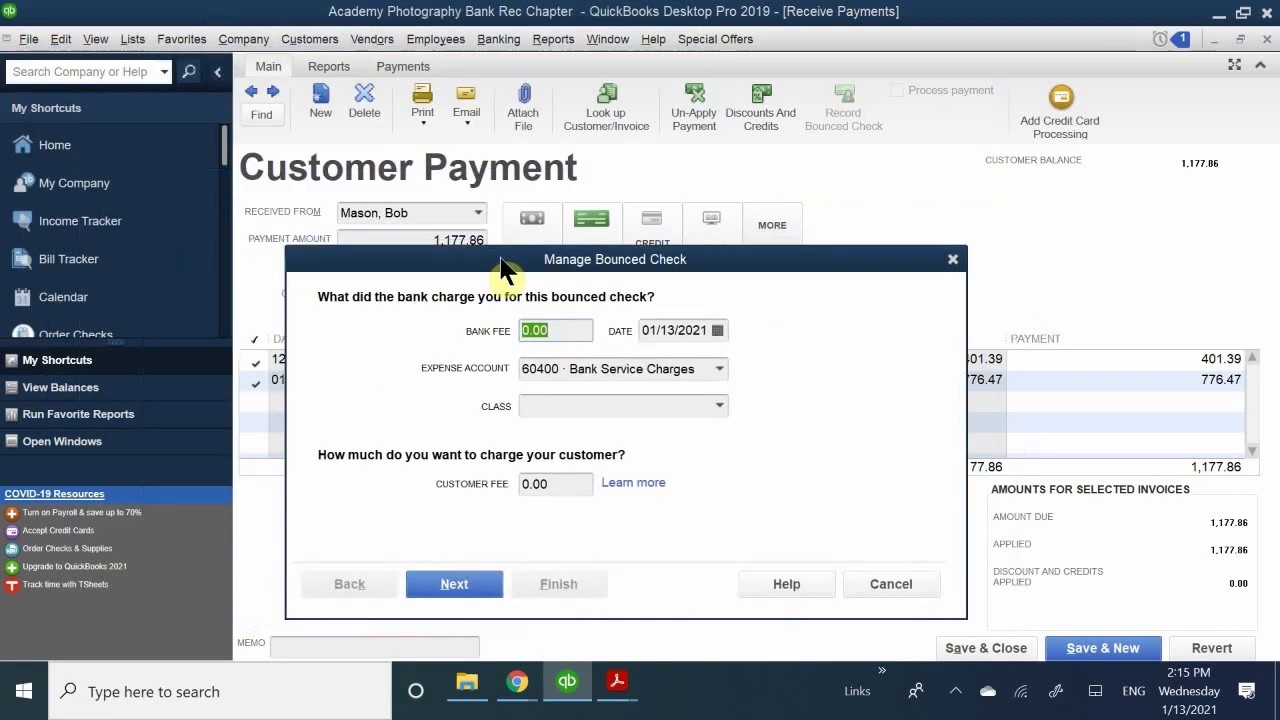
left_click(584, 330)
left_click_drag(575, 332, 526, 331)
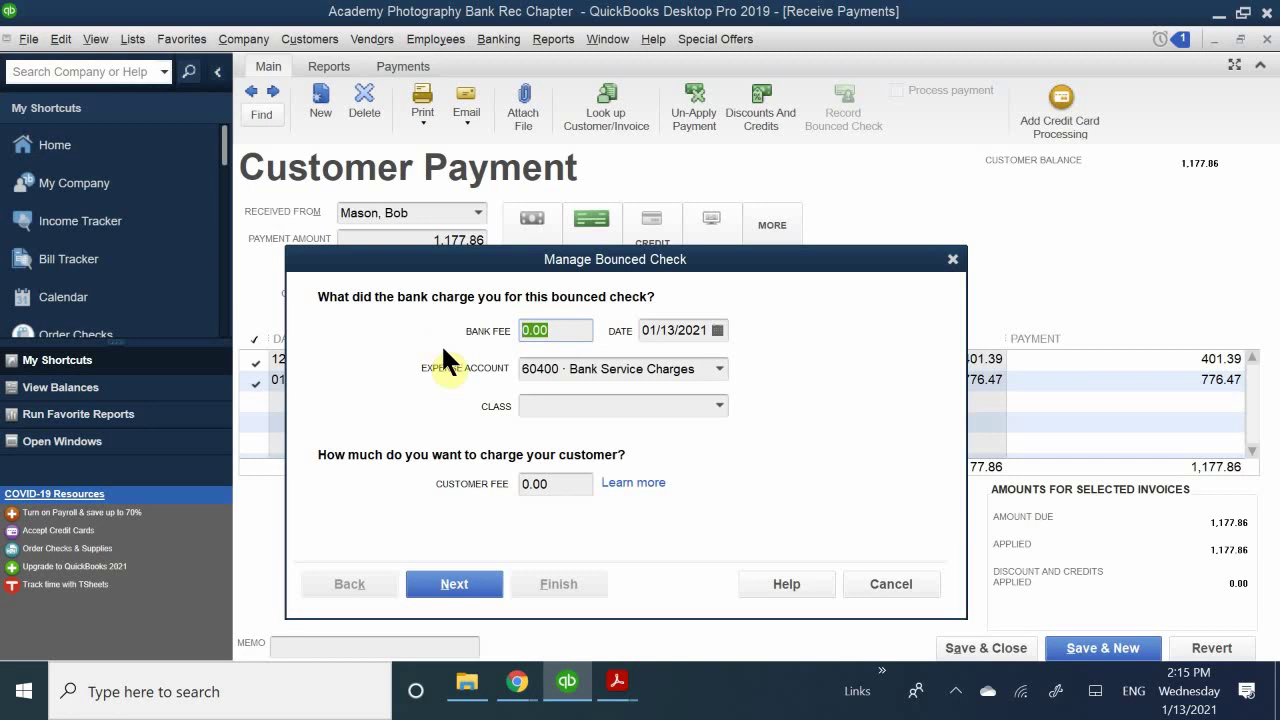
type("10.00")
Set the bank fee's date to 01/31/2019.
left_click(717, 330)
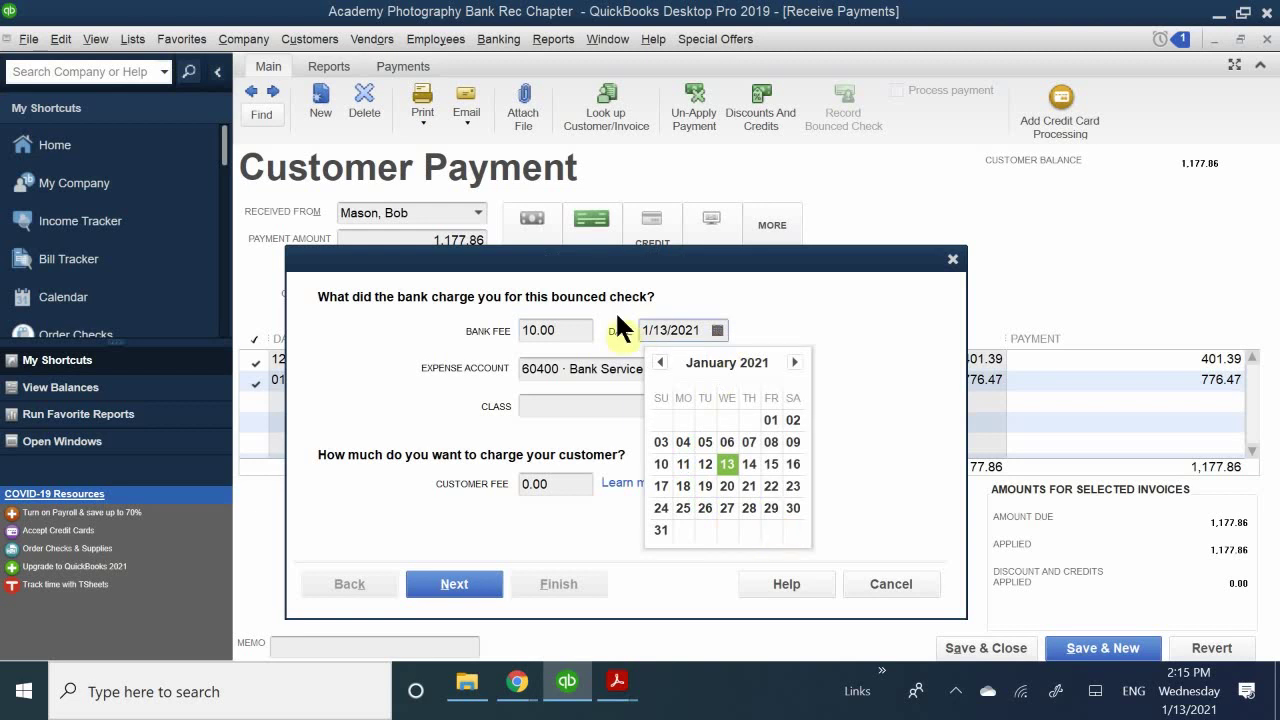
left_click(653, 363)
left_click(653, 363)
left_click(653, 363)
left_click(653, 363)
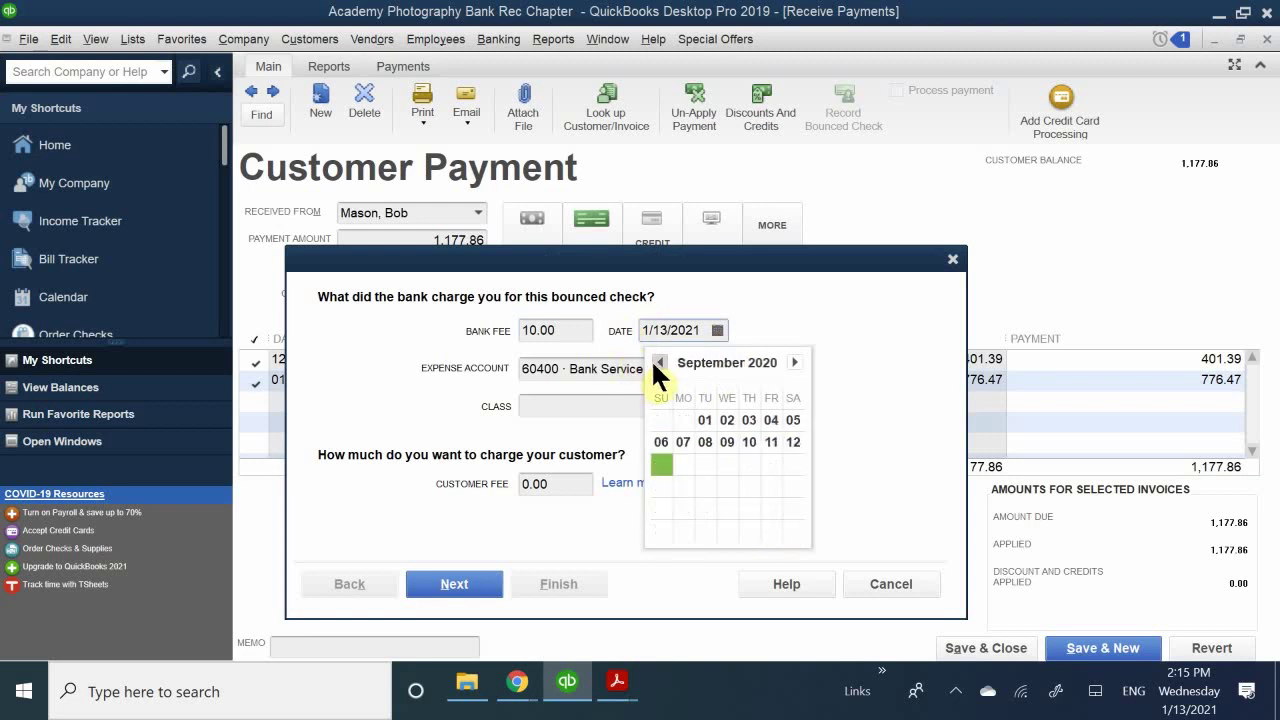
left_click(653, 363)
left_click(653, 363)
left_click(658, 362)
left_click(658, 362)
left_click(658, 362)
left_click(658, 362)
left_click(658, 362)
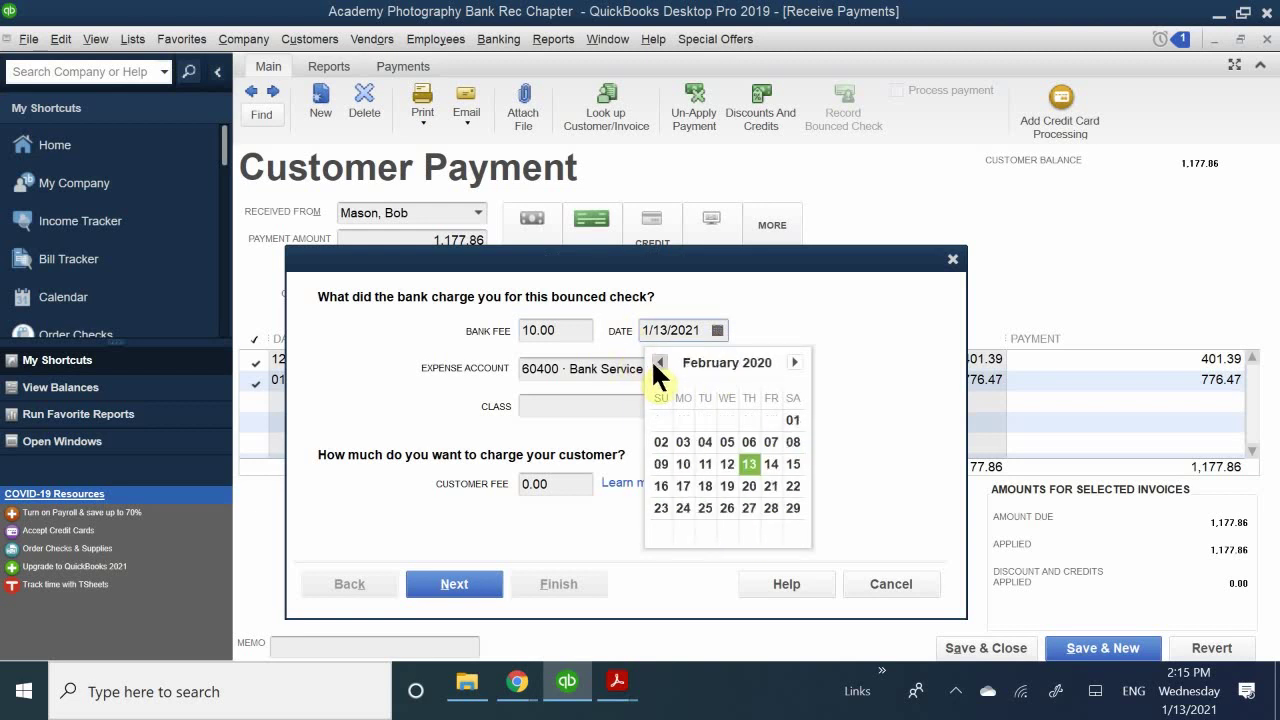
left_click(658, 362)
left_click(658, 362)
left_click(658, 362)
left_click(658, 362)
left_click(658, 362)
left_click(658, 362)
left_click(658, 362)
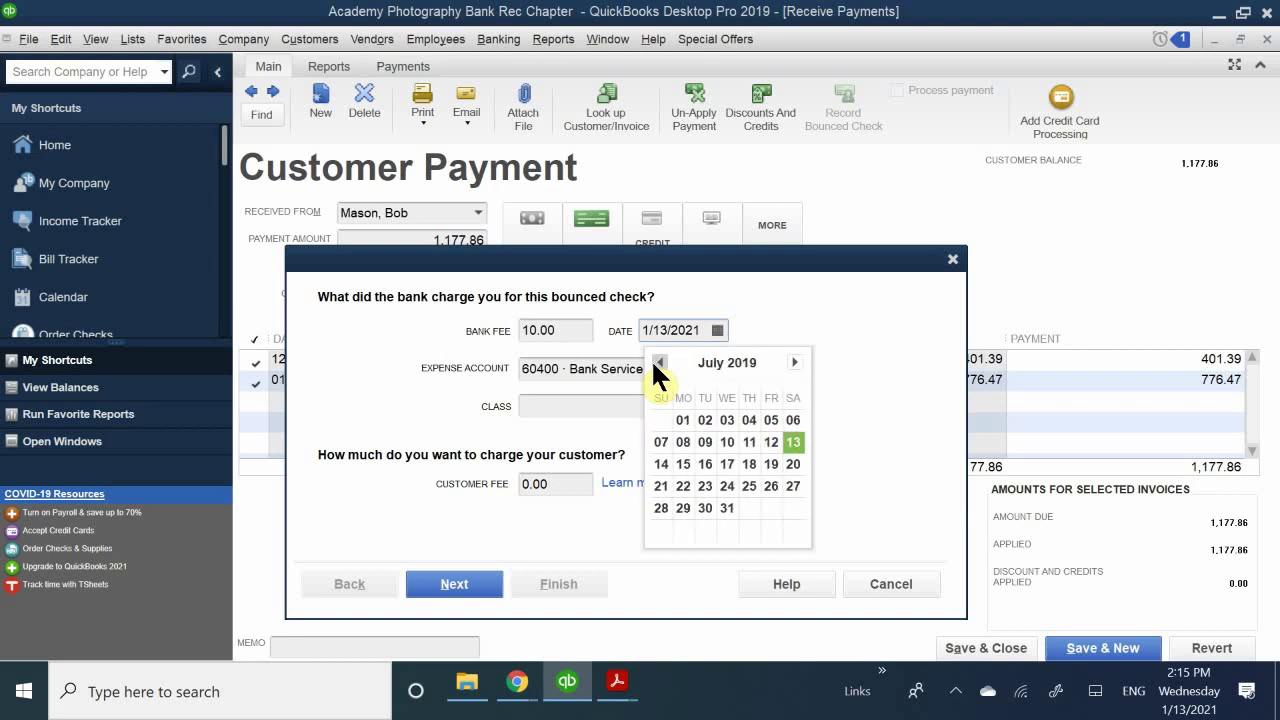
left_click(658, 362)
left_click(658, 362)
left_click(658, 362)
left_click(658, 362)
left_click(658, 362)
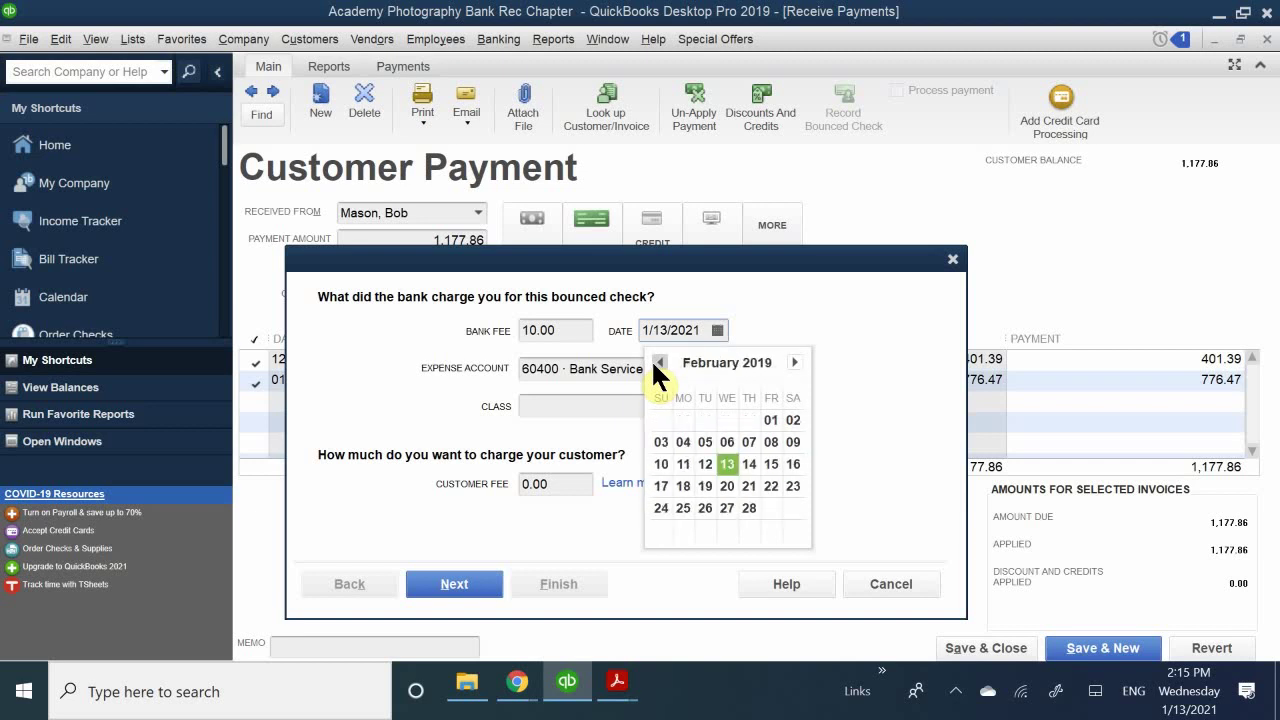
left_click(658, 362)
left_click(748, 507)
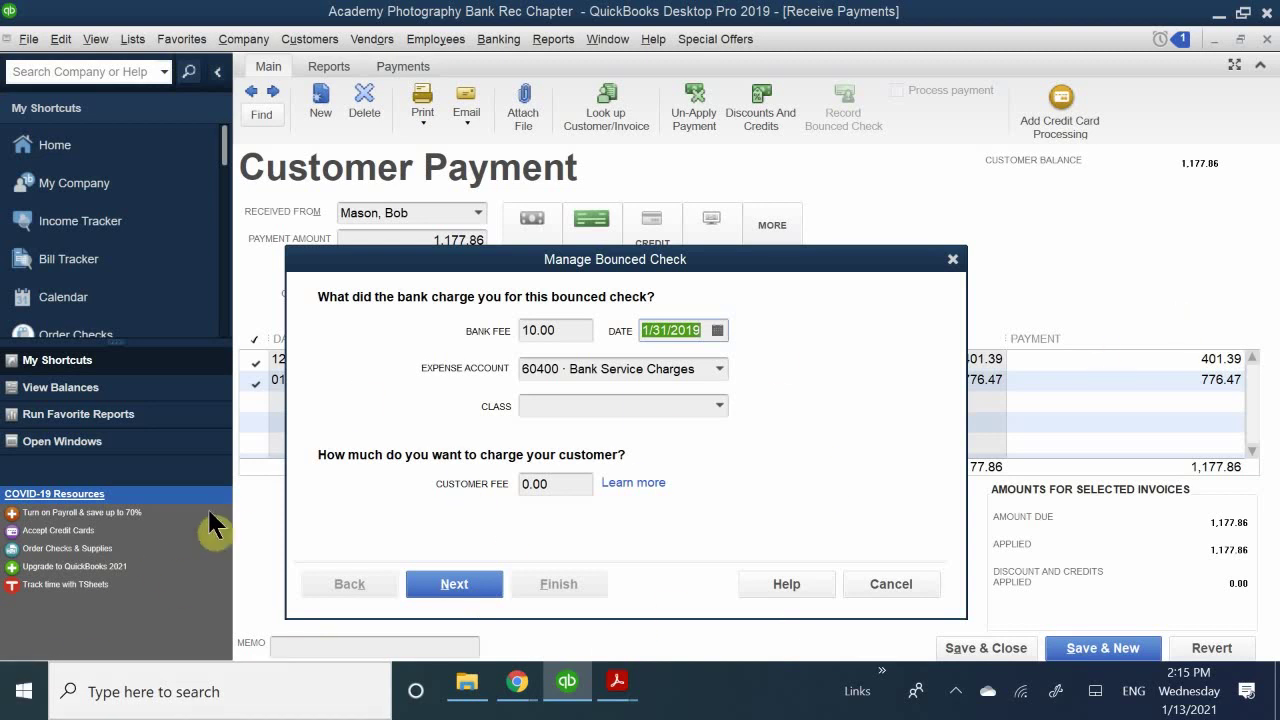
Assign the Overhead class to the bounced check's bank fee.
left_click(566, 402)
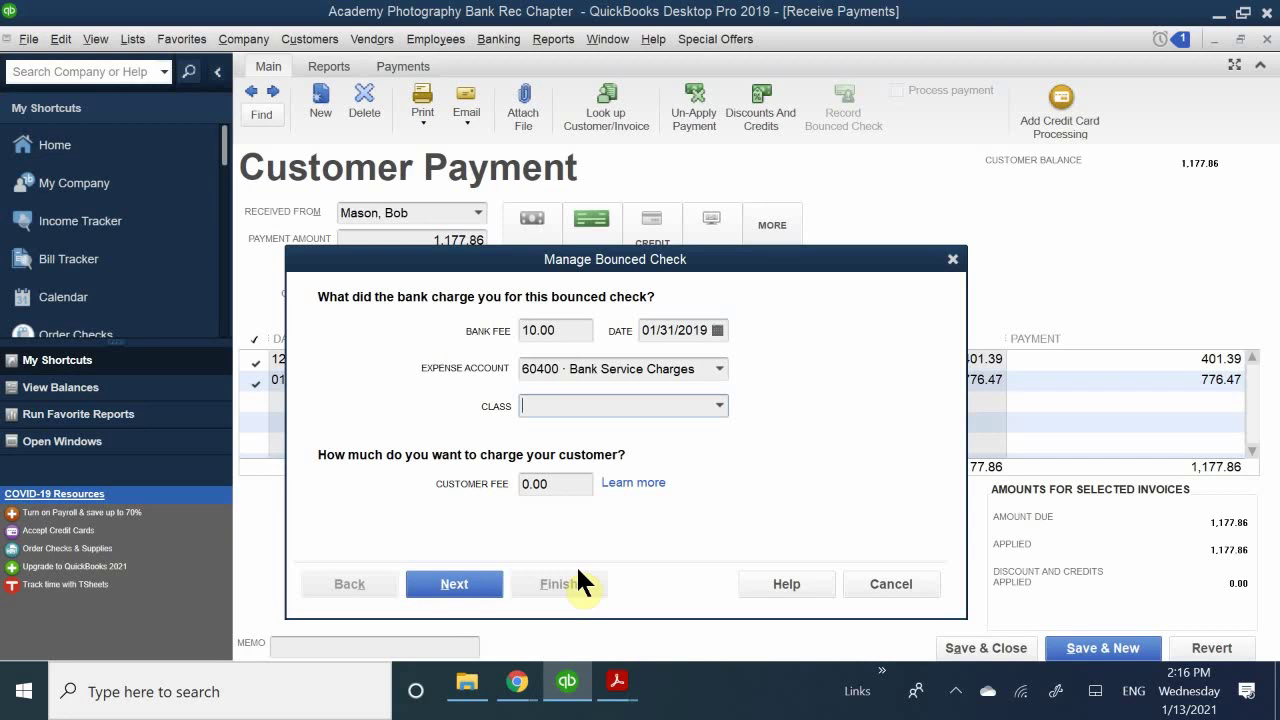
type("Overhead")
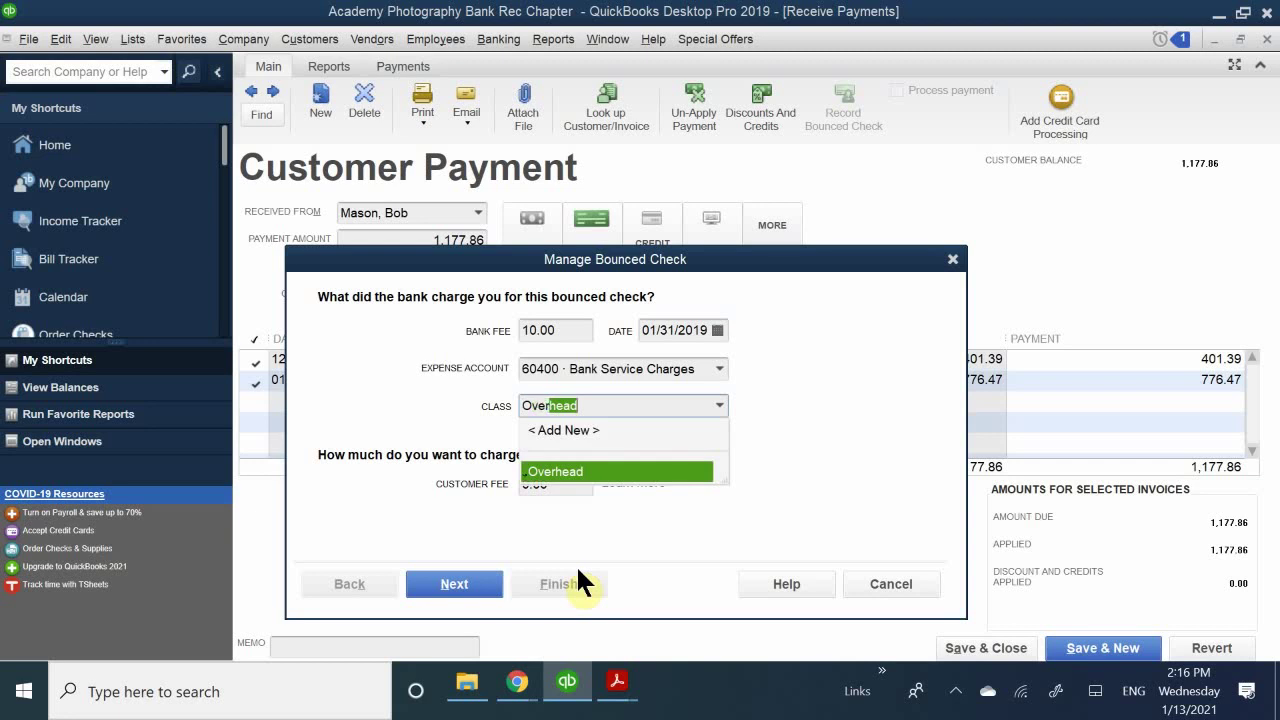
left_click(596, 470)
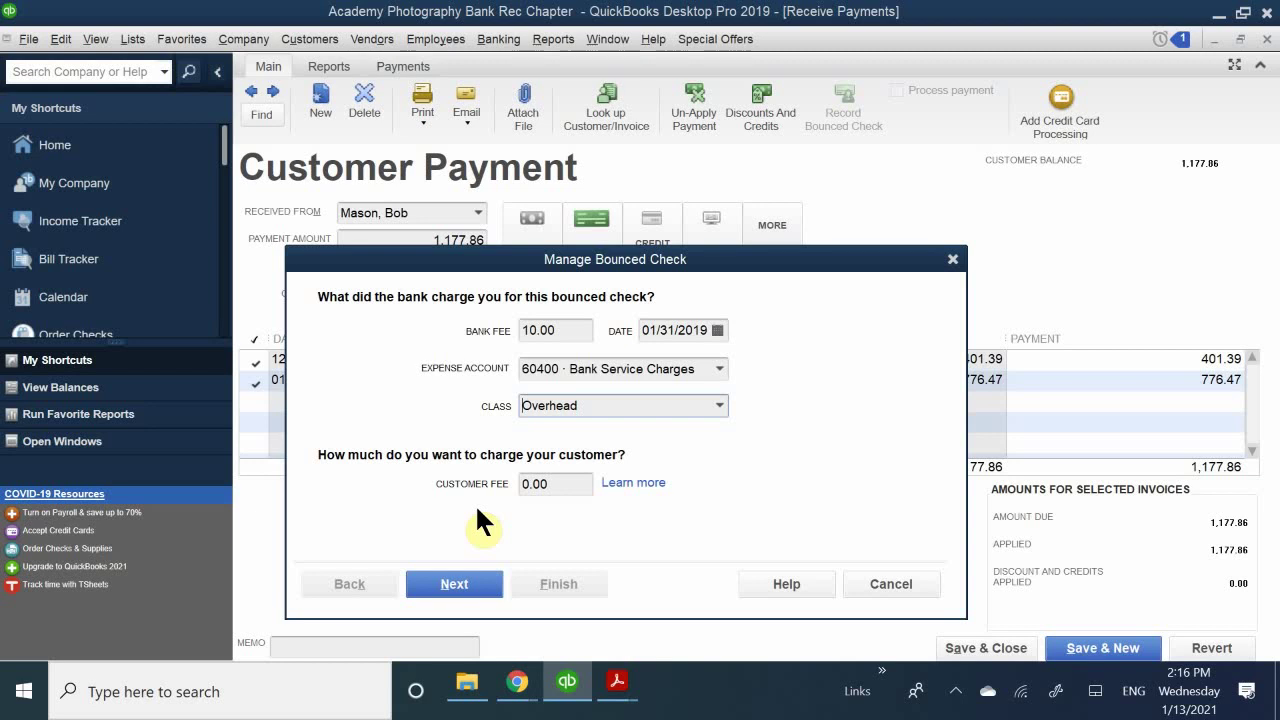
Charge the customer a fee of 20.00 and finish recording the bounced check.
left_click(560, 484)
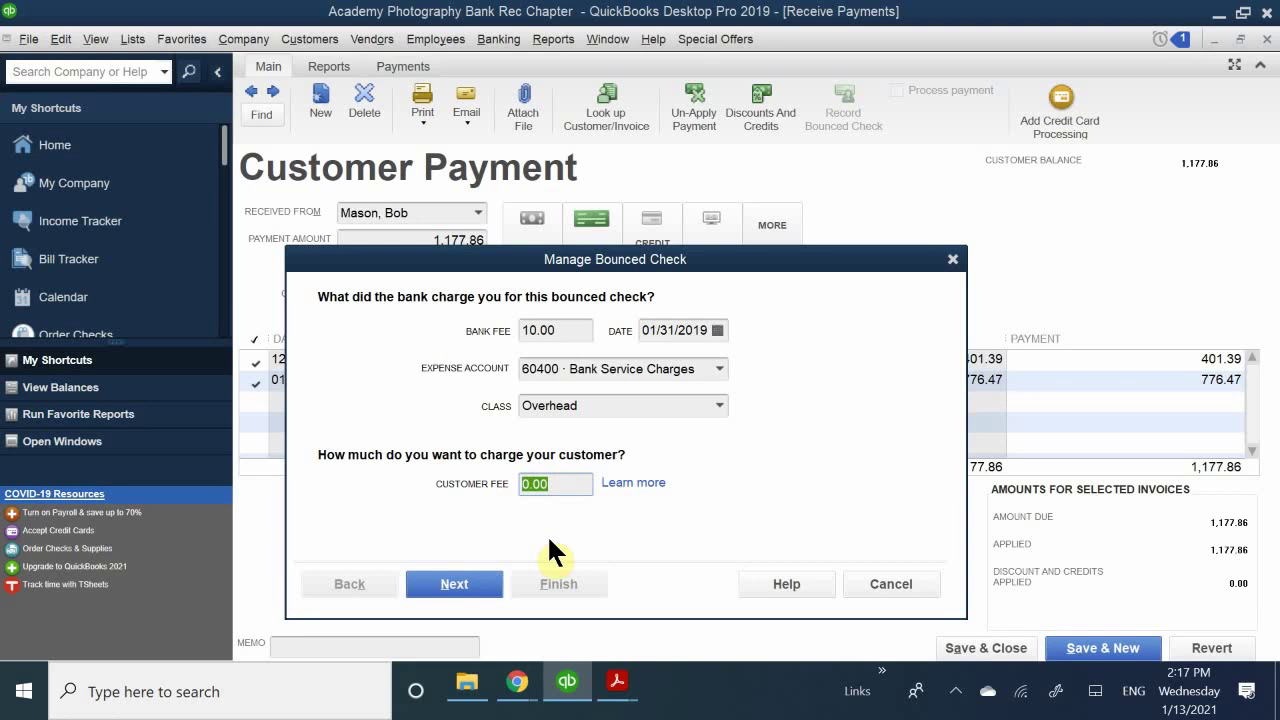
key("BackSpace")
type("2")
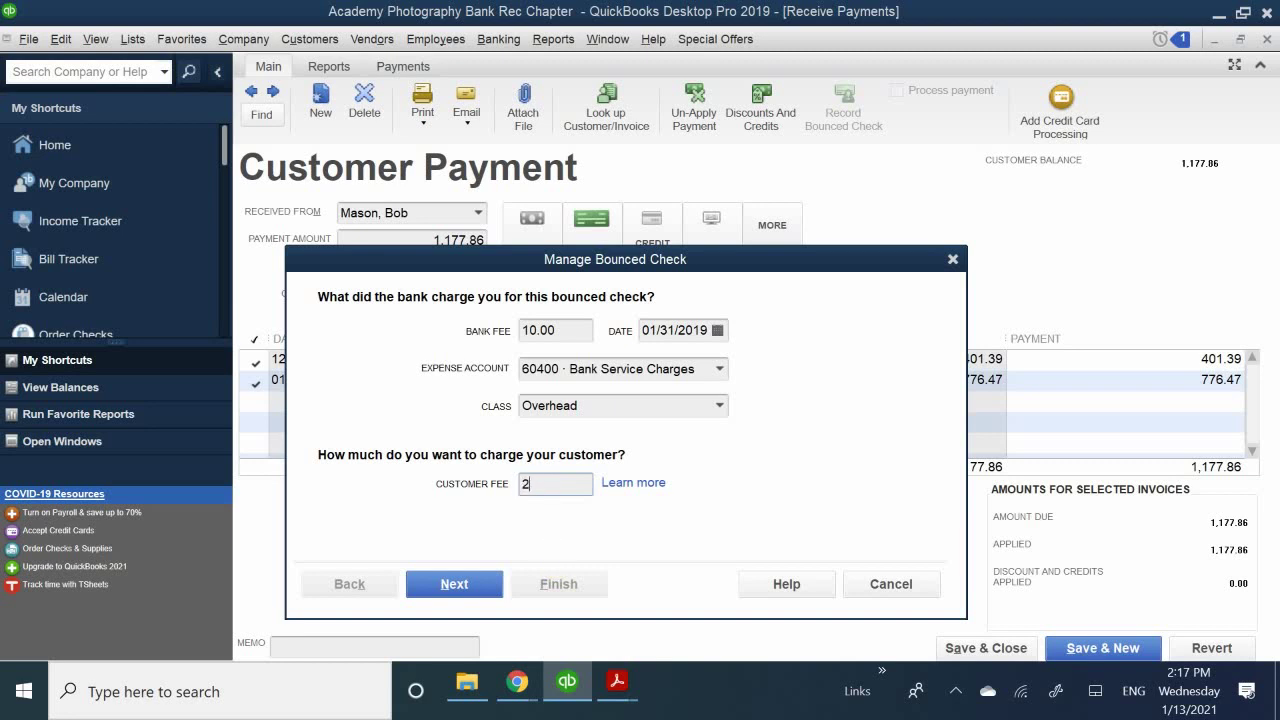
type("0.00")
left_click(455, 589)
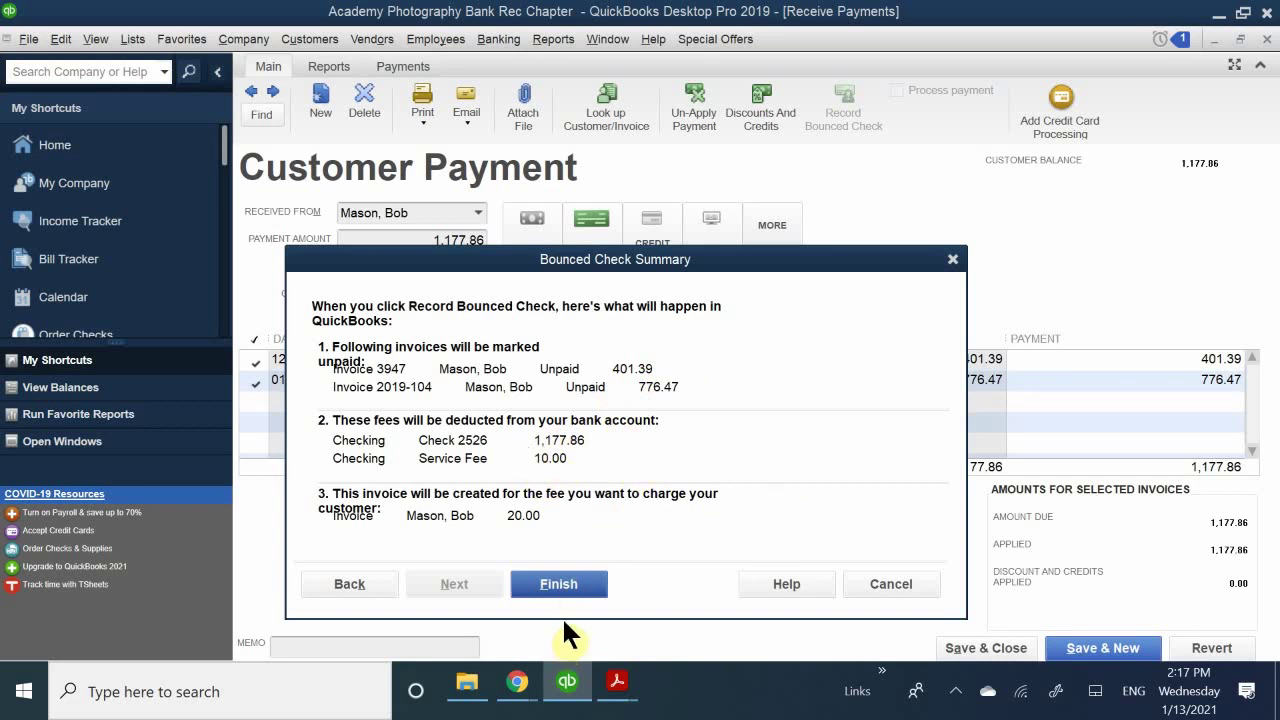
left_click(566, 582)
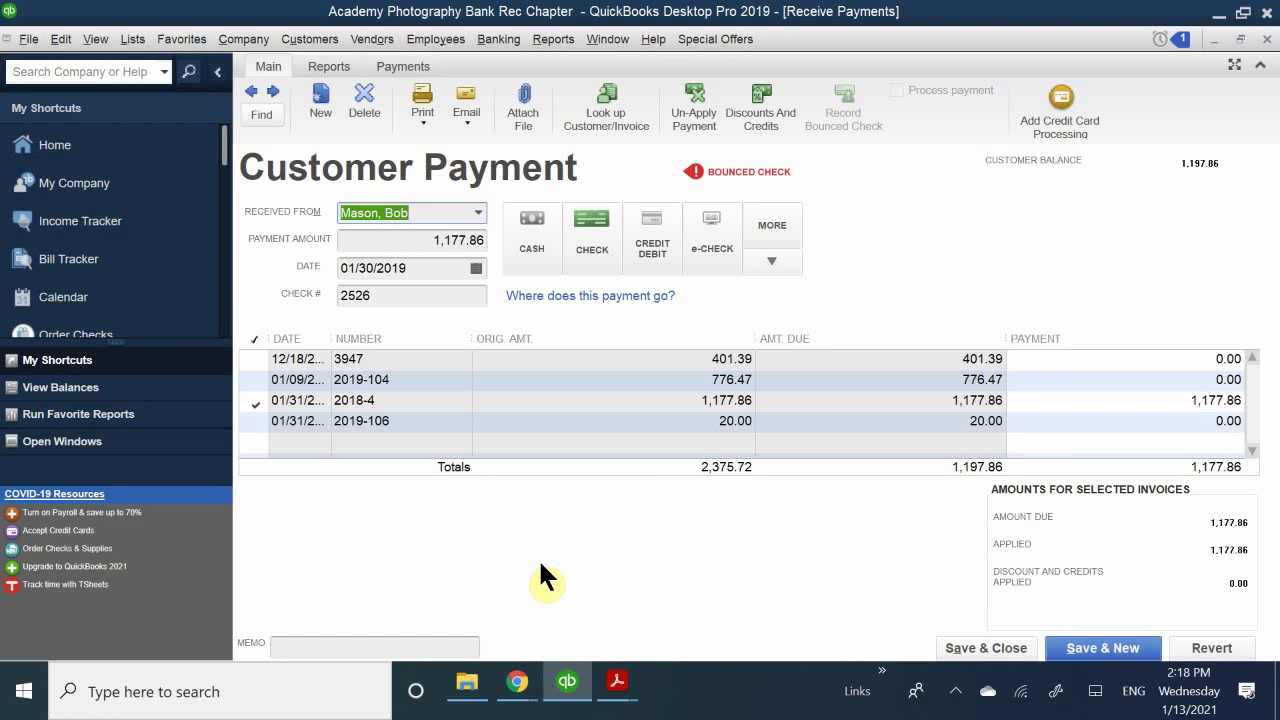
Return to the Customer Center and reopen payment 2526 to check its bounced status, closing it again.
left_click(1266, 38)
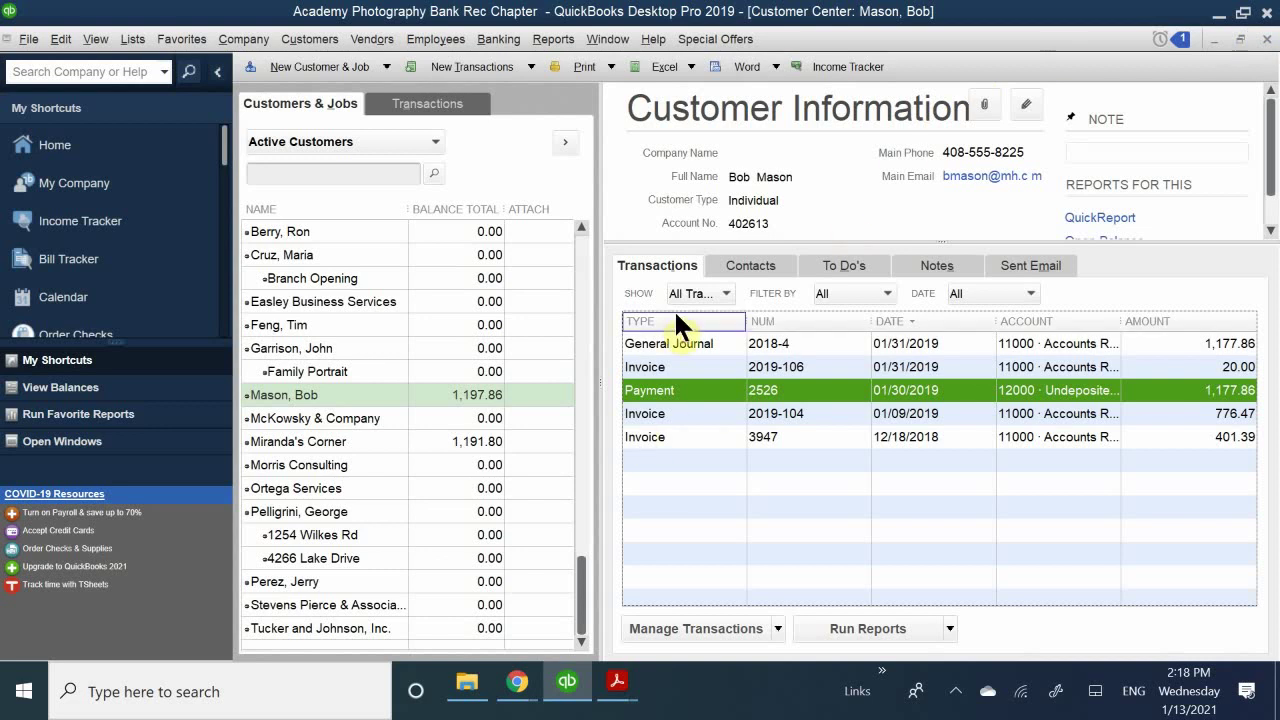
double_click(657, 392)
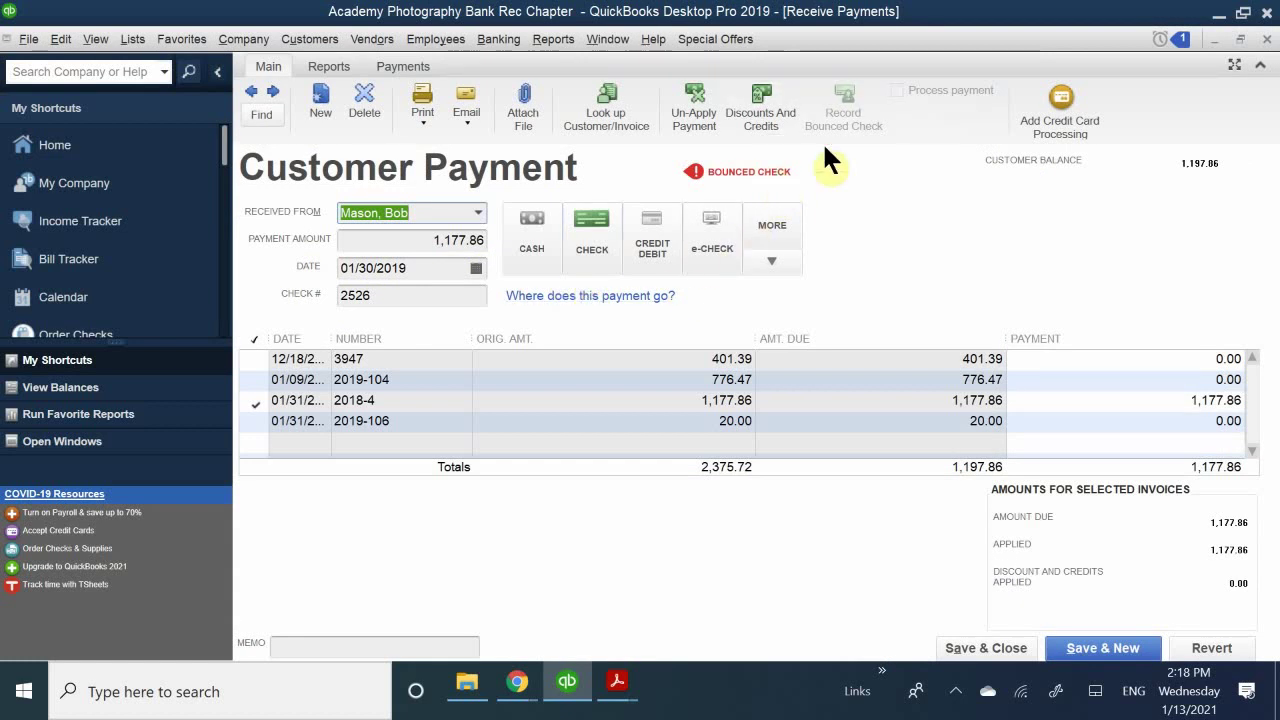
left_click(1265, 39)
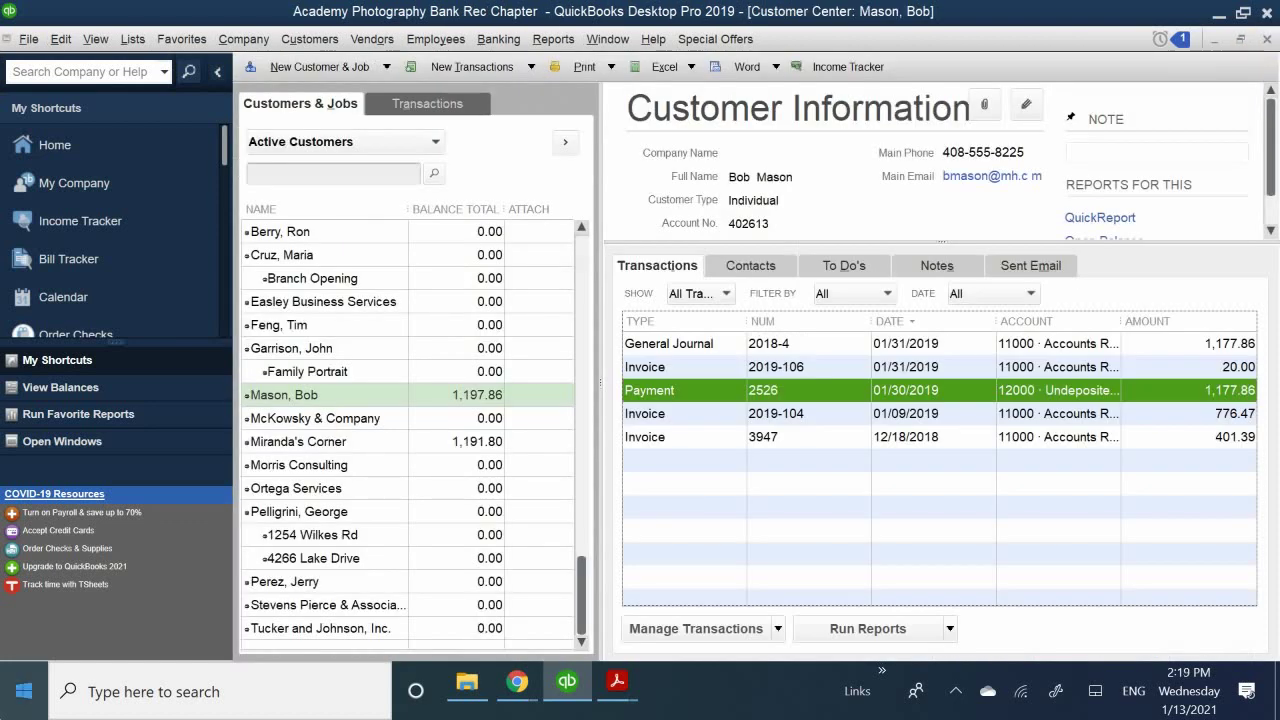
Create a new Receive Payments transaction for the selected customer.
left_click(778, 627)
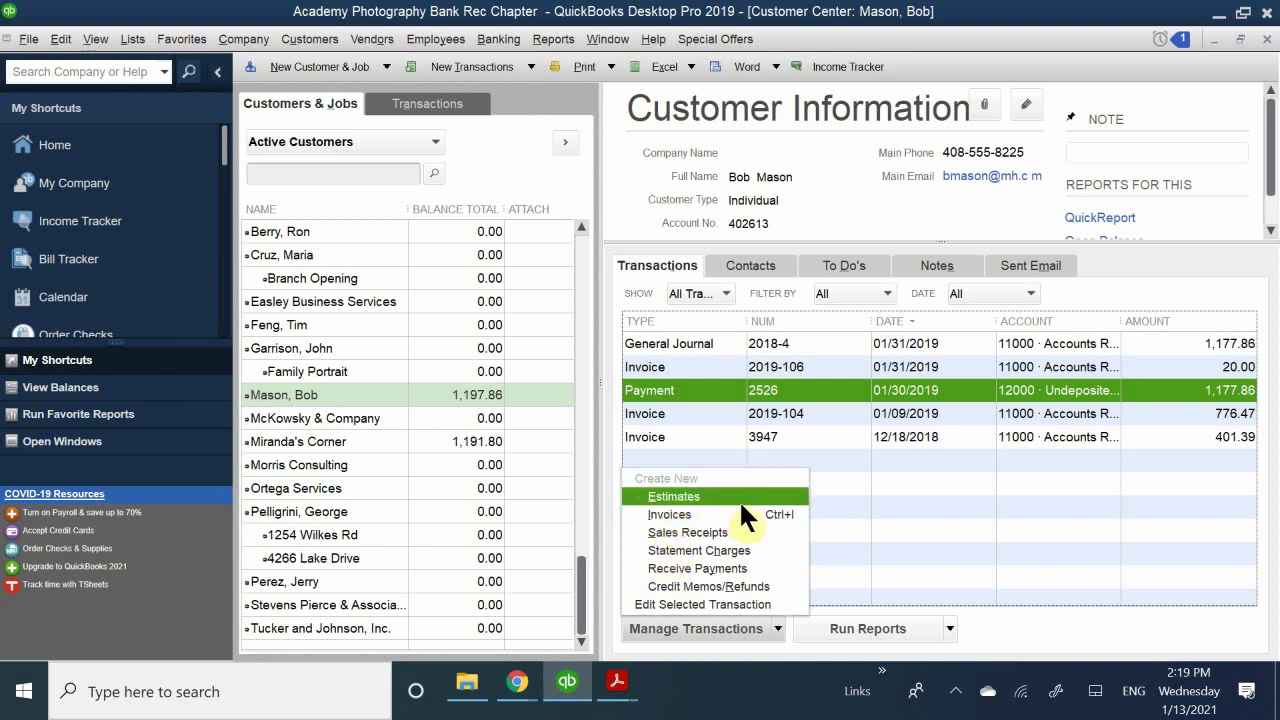
left_click(777, 570)
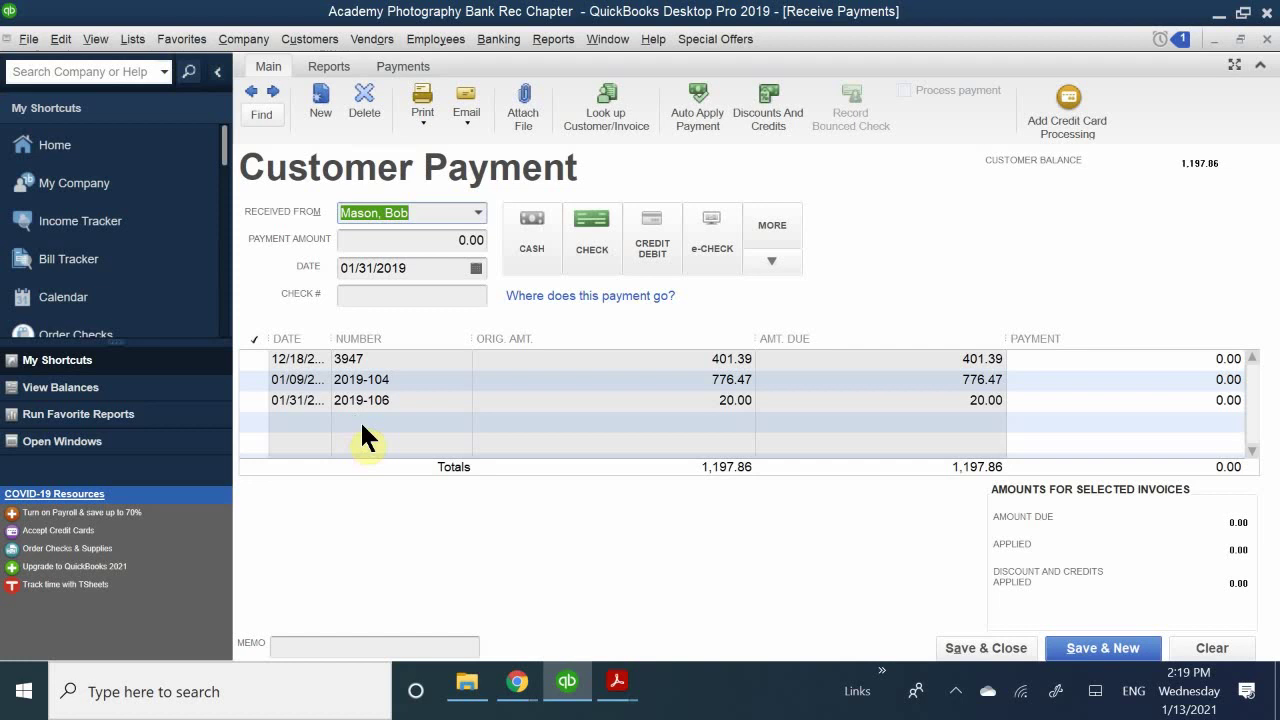
Try to apply the new payment to invoice 3947 without entering a payment amount.
left_click(251, 362)
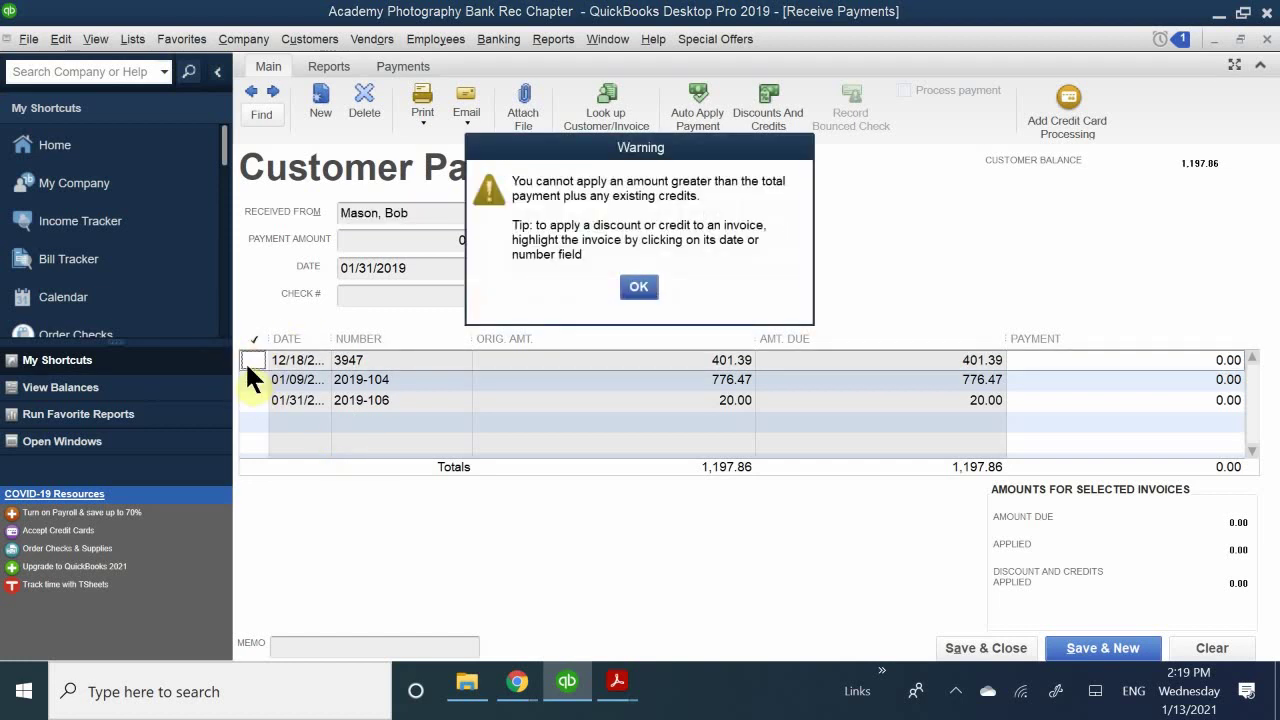
left_click(638, 286)
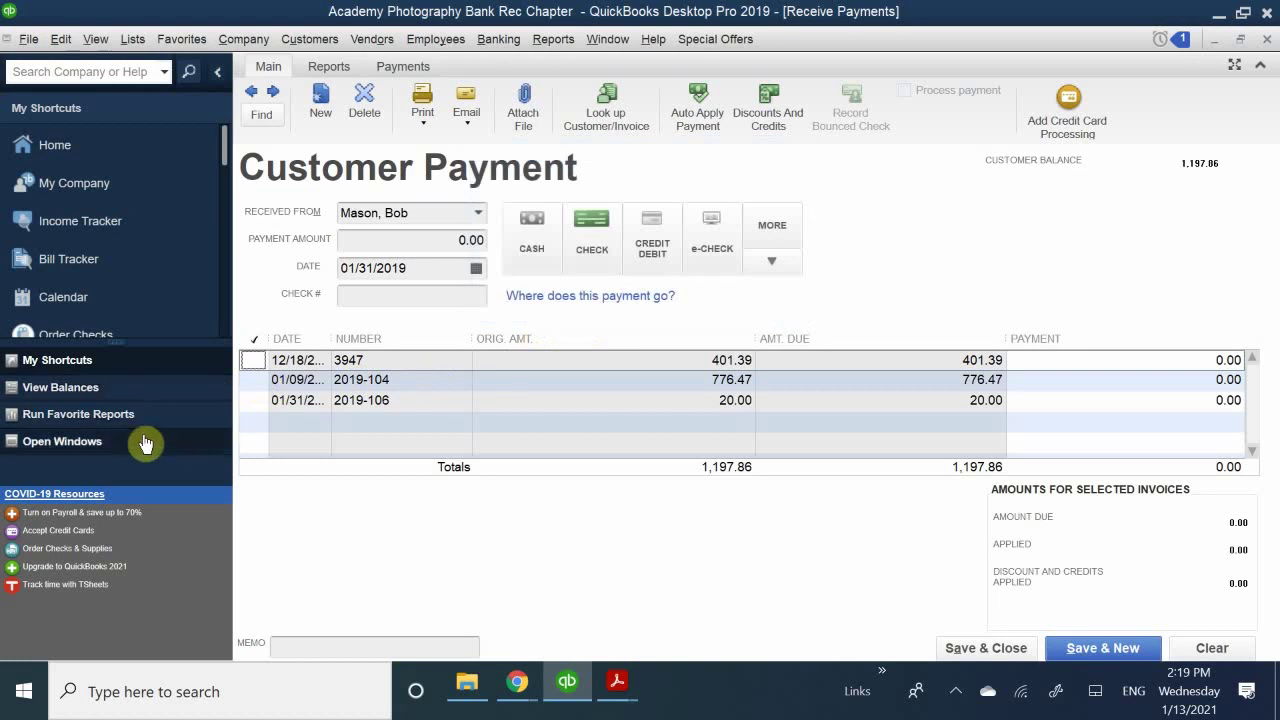
left_click(248, 361)
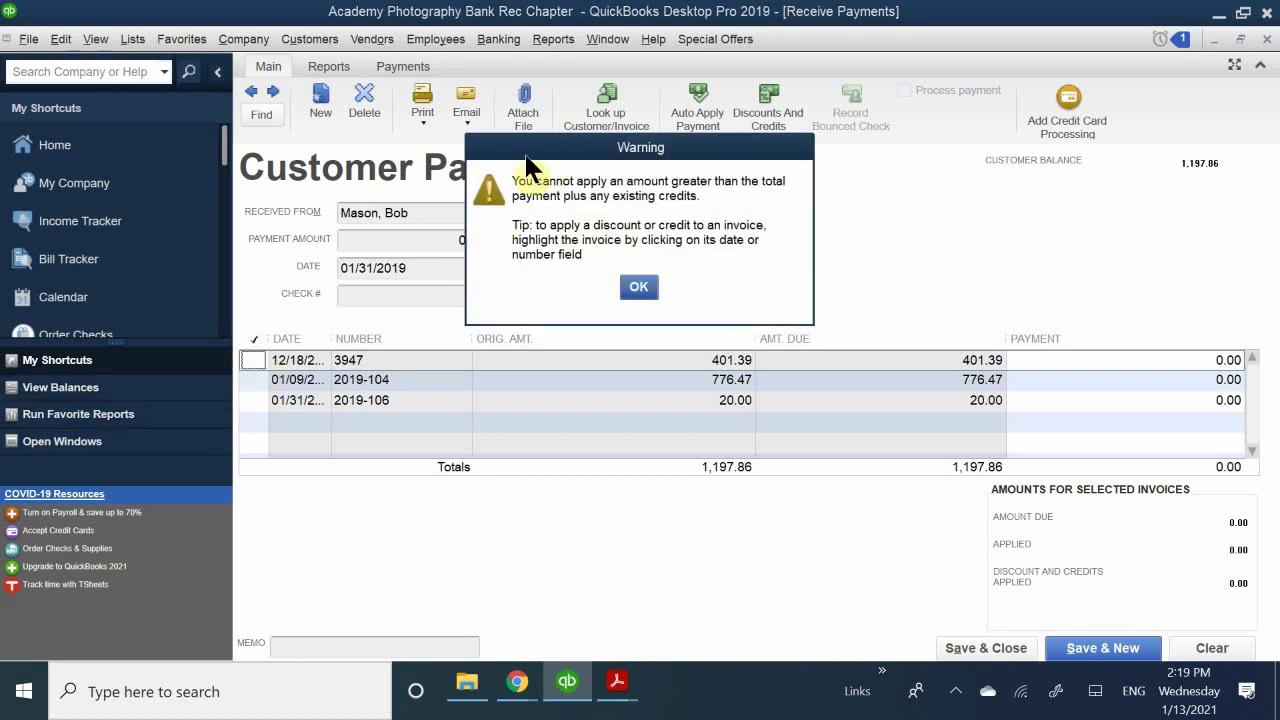
left_click_drag(528, 152, 364, 382)
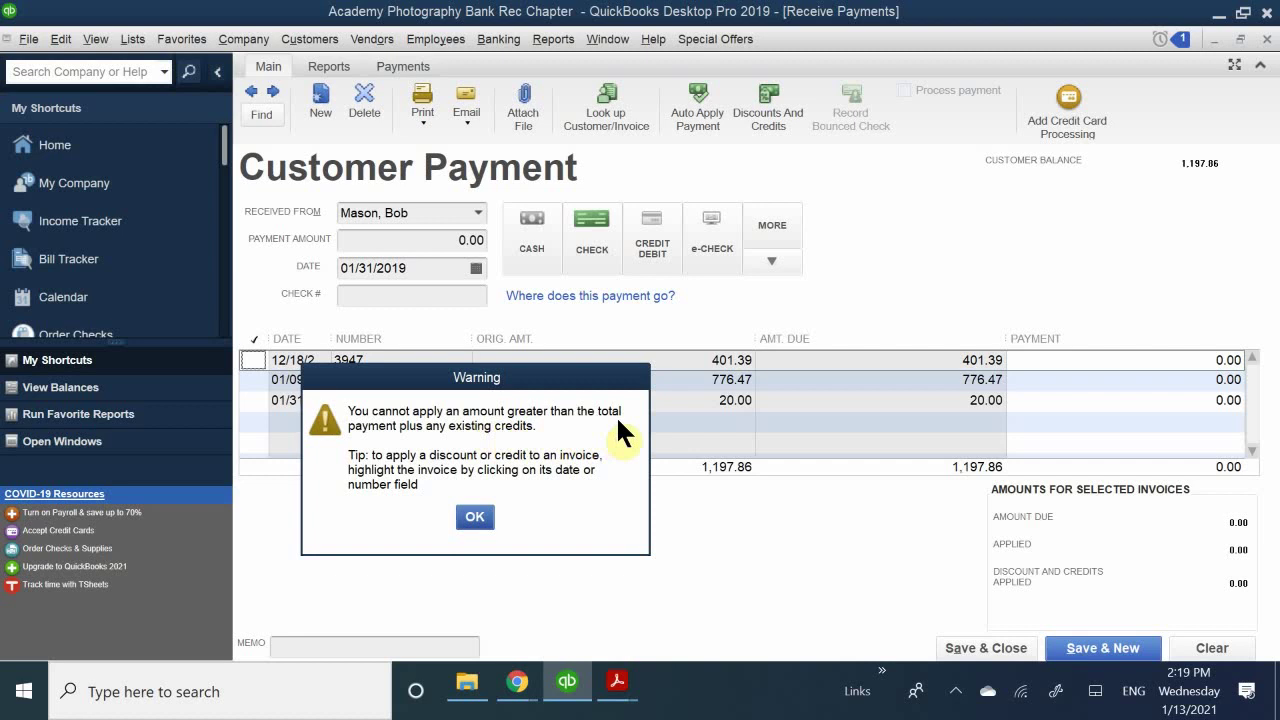
left_click(475, 516)
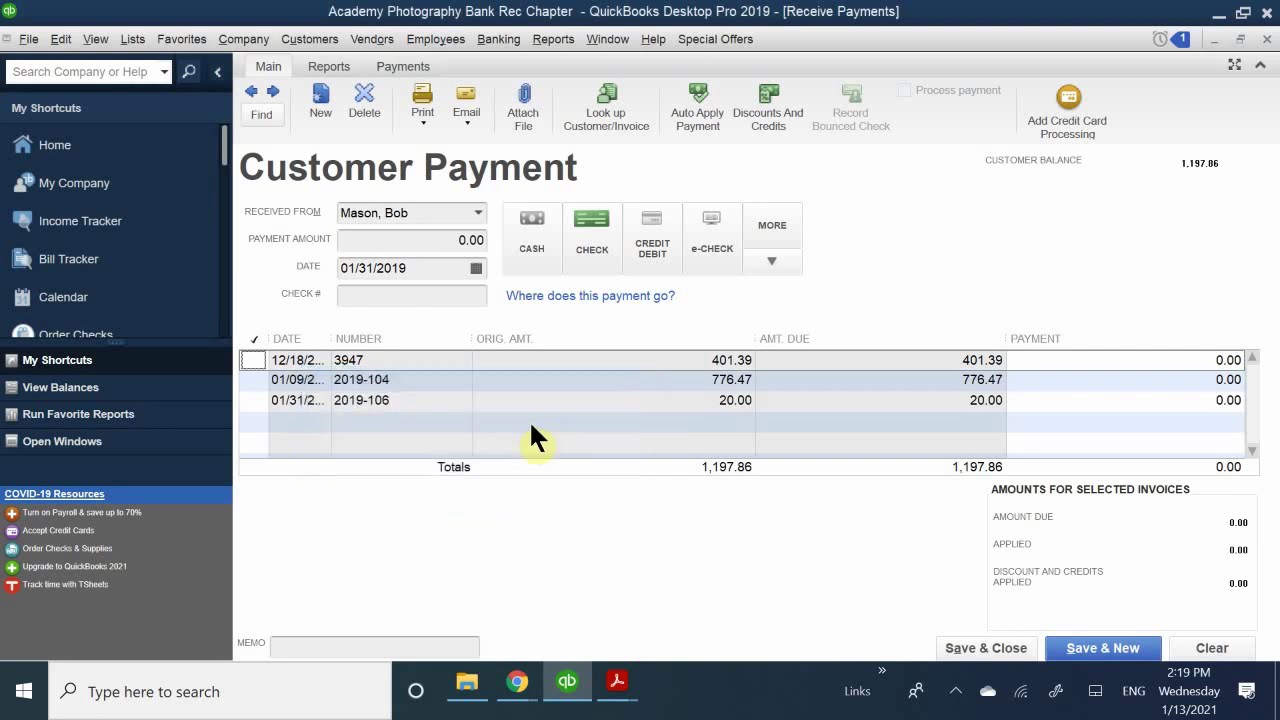
Enter a payment amount of 1,197.86, paid by check with check number 2538.
left_click(442, 244)
type("1")
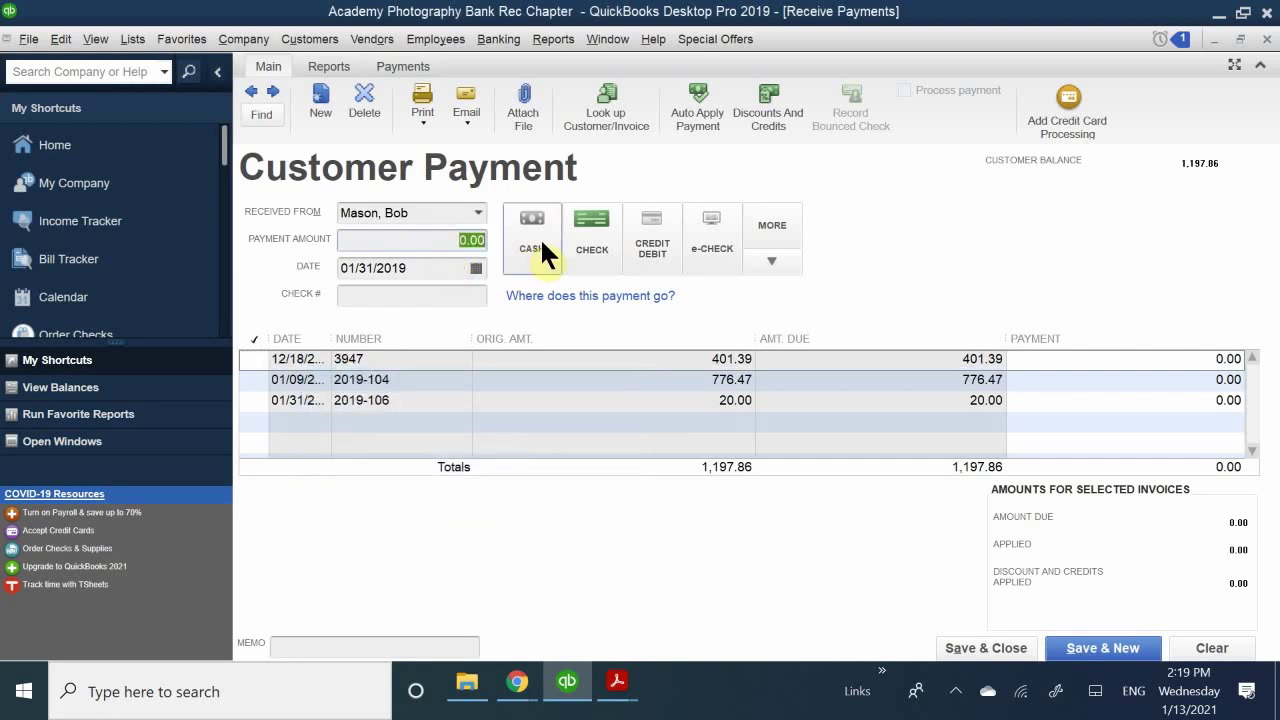
type("1")
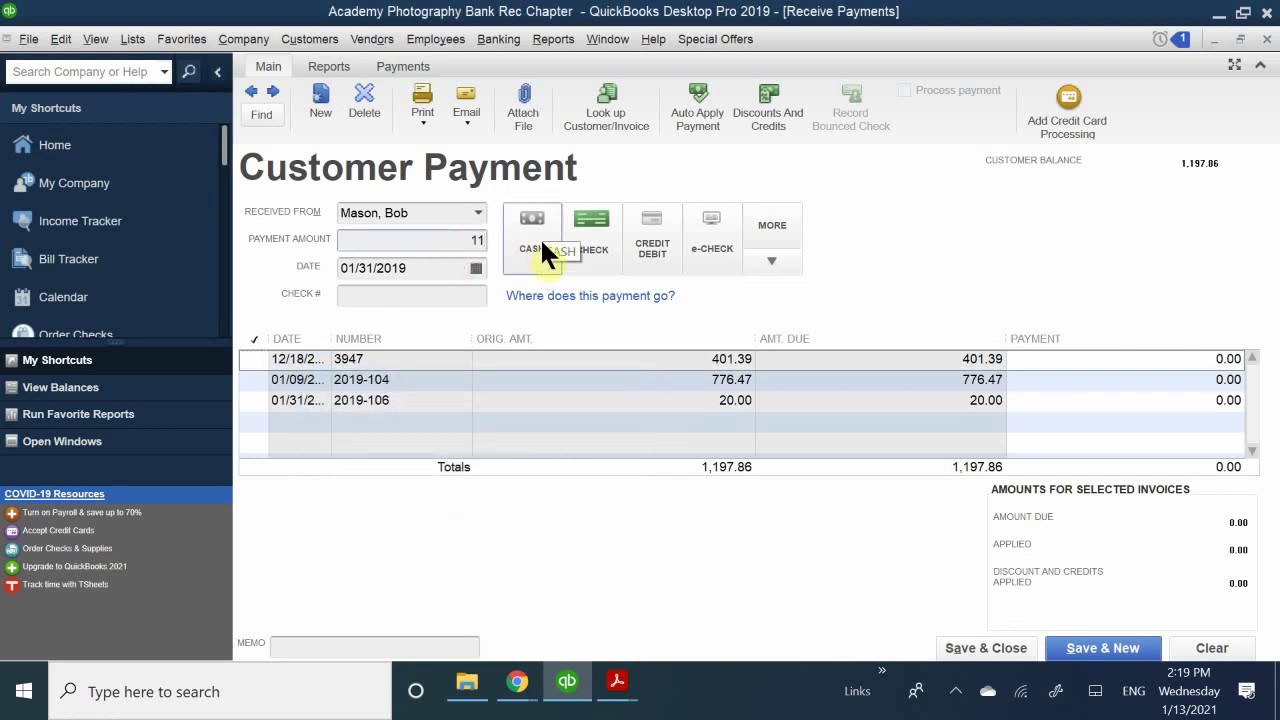
type("97.86")
left_click(380, 295)
left_click(605, 218)
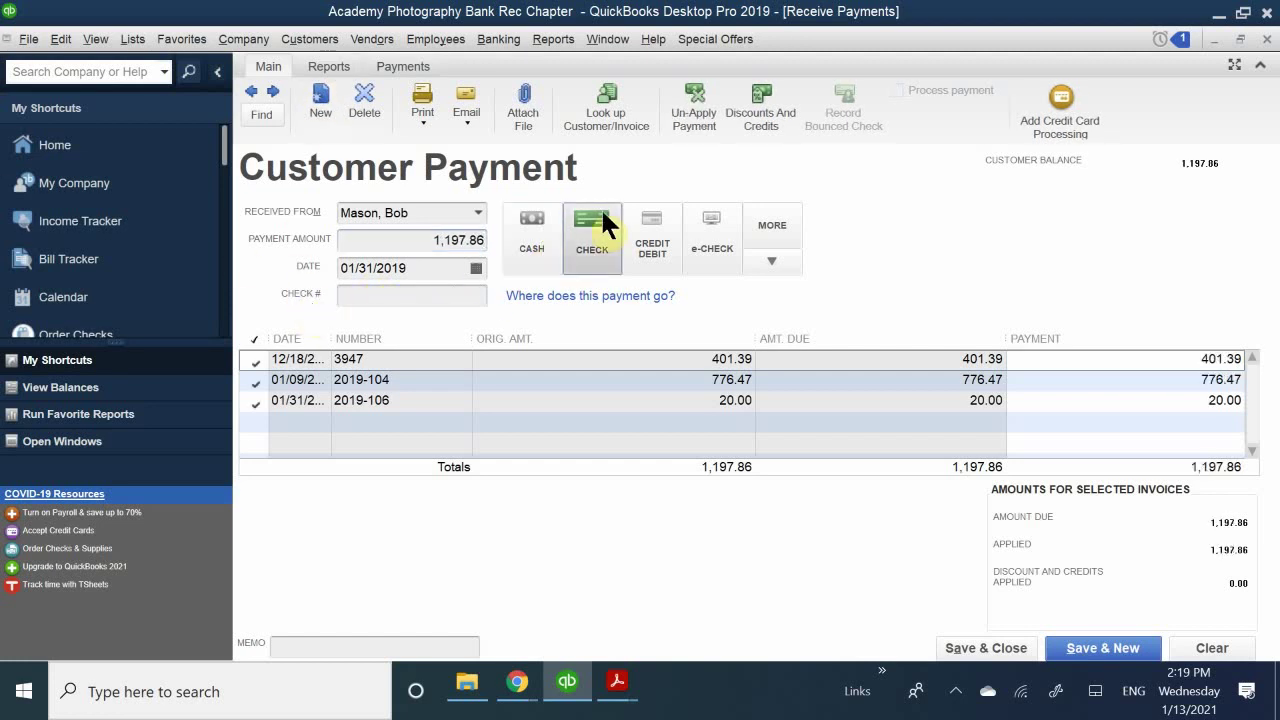
left_click(386, 295)
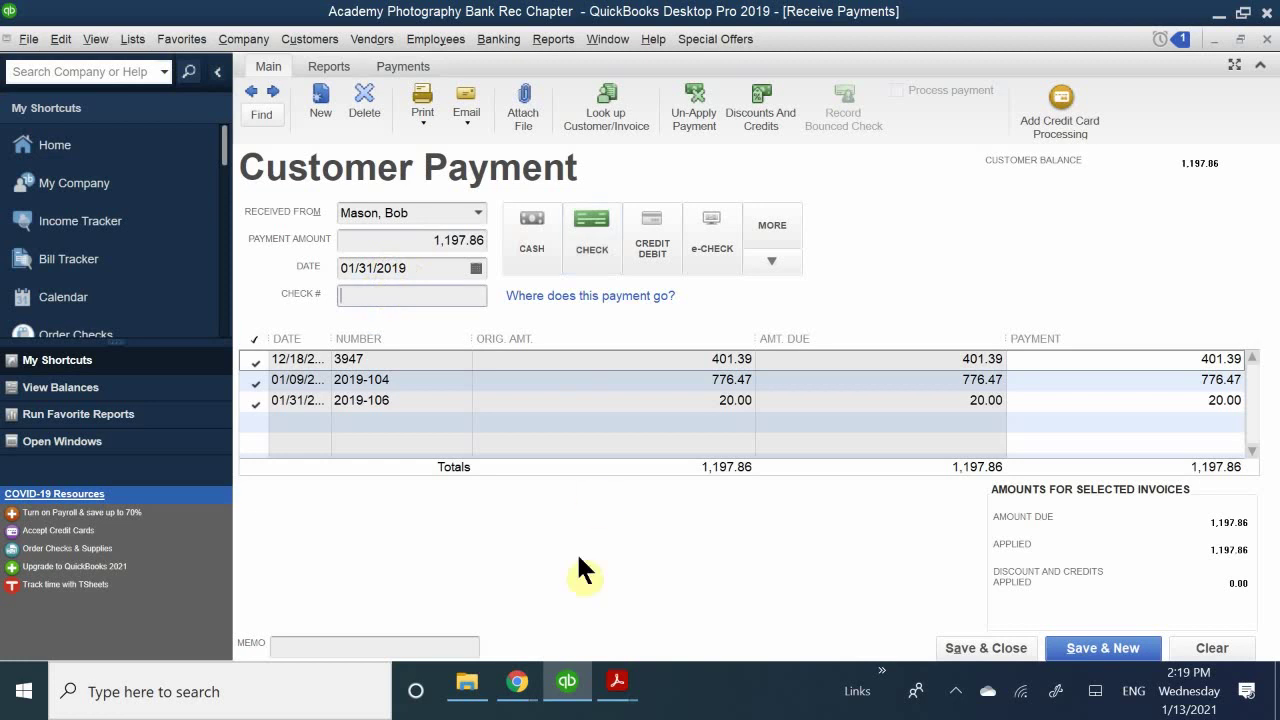
type("25")
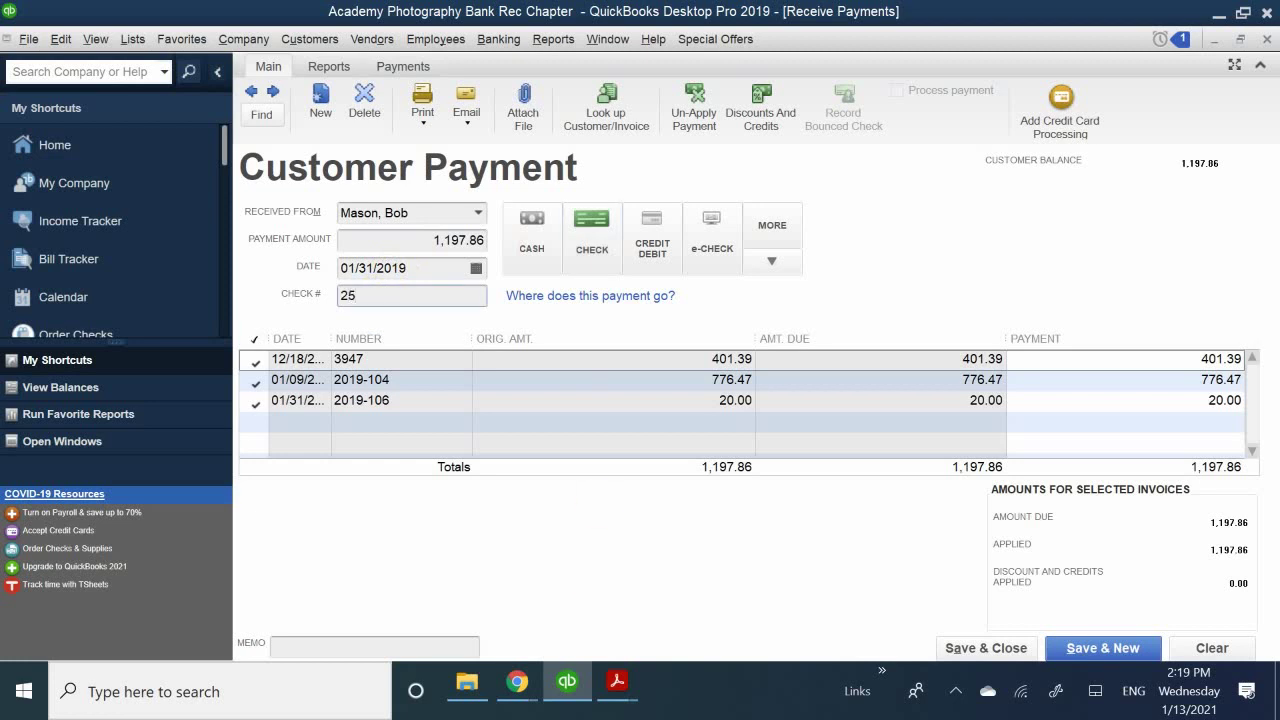
type("38")
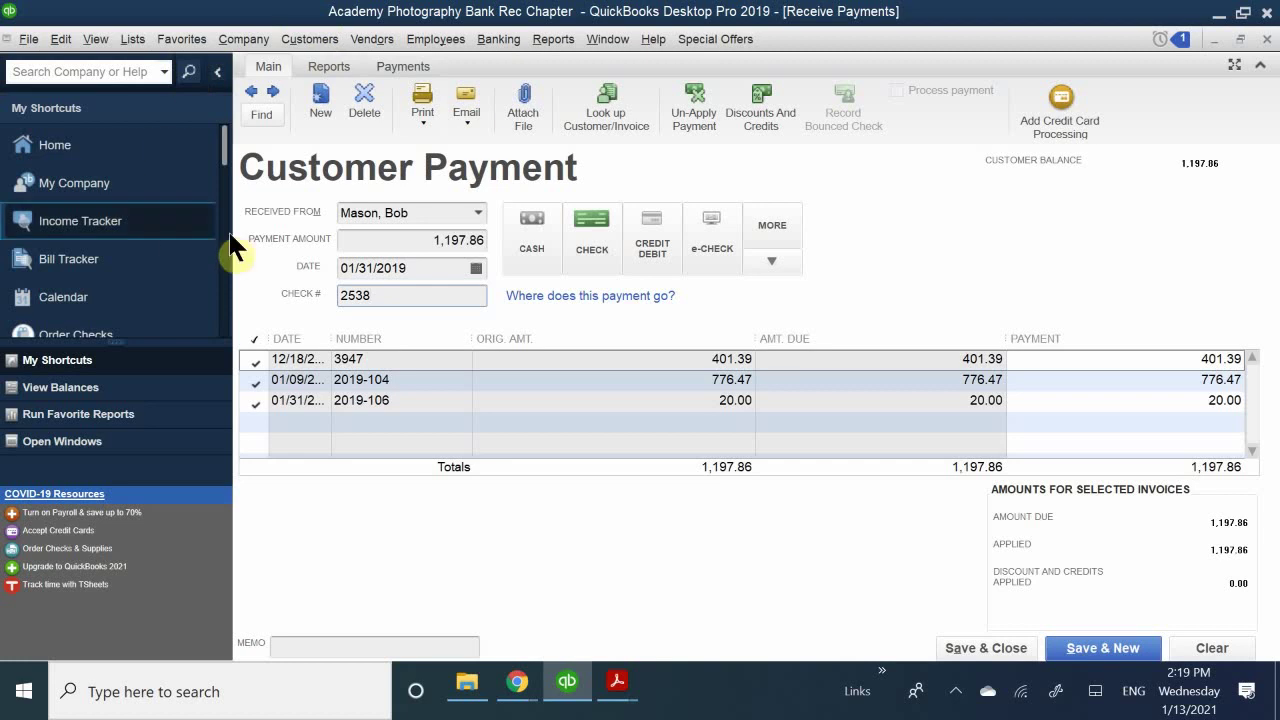
Date the replacement payment 02/10/2019, then save and close it.
left_click(481, 262)
left_click(478, 266)
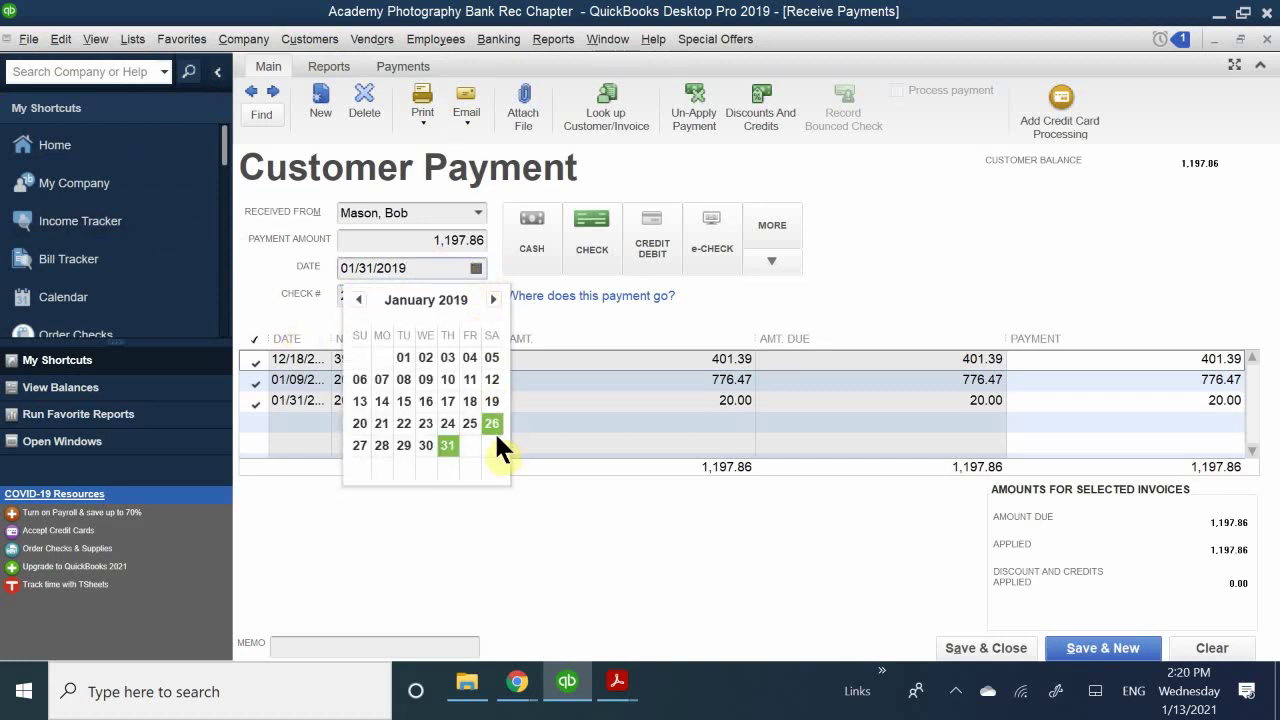
left_click(493, 300)
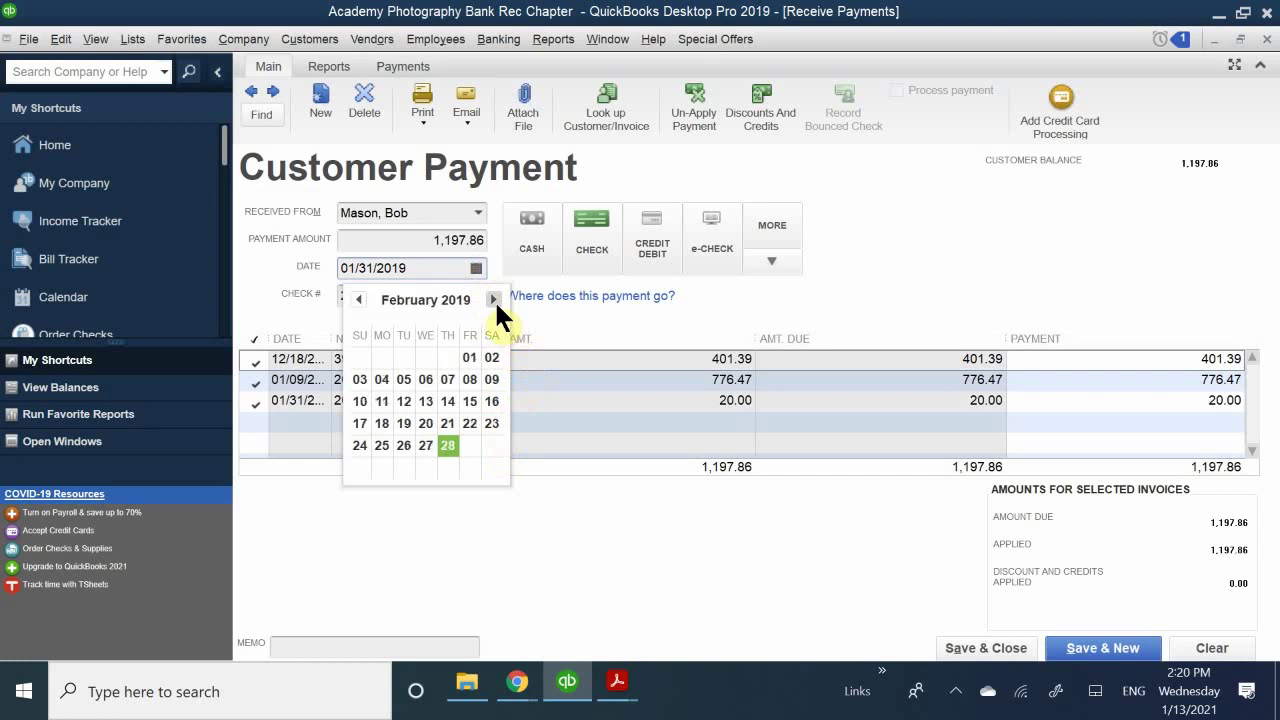
left_click(362, 400)
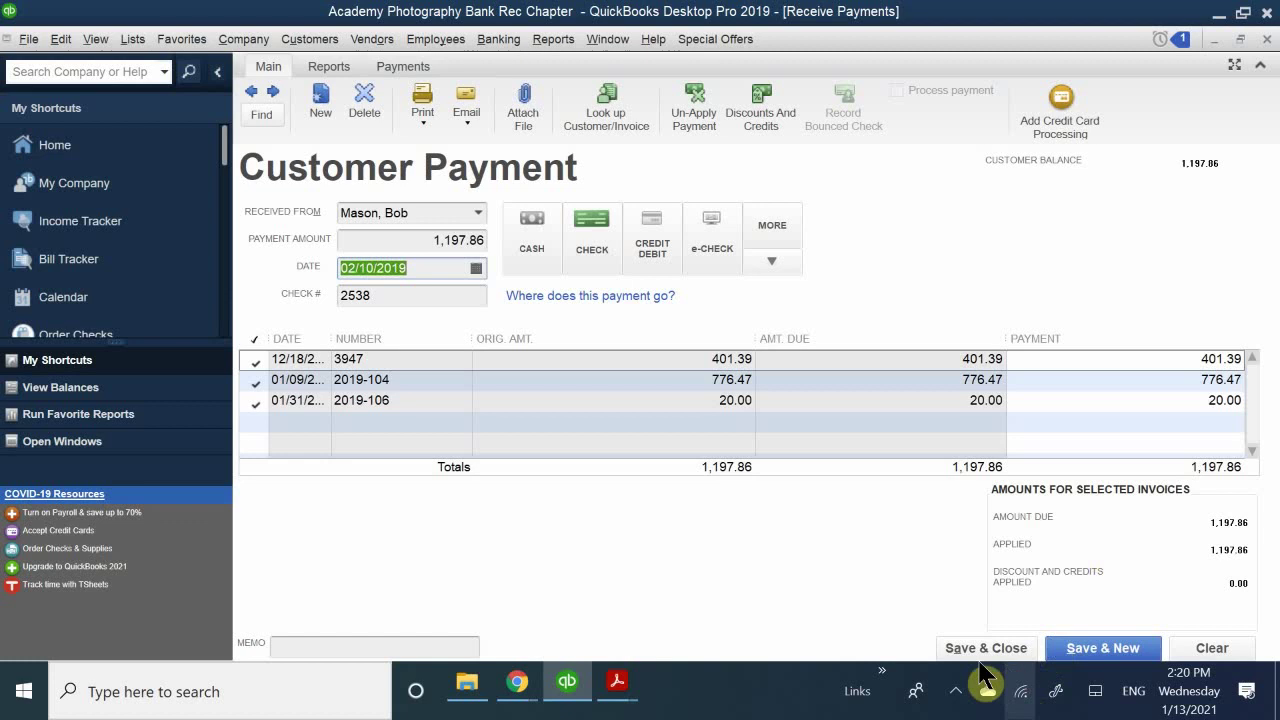
left_click(953, 647)
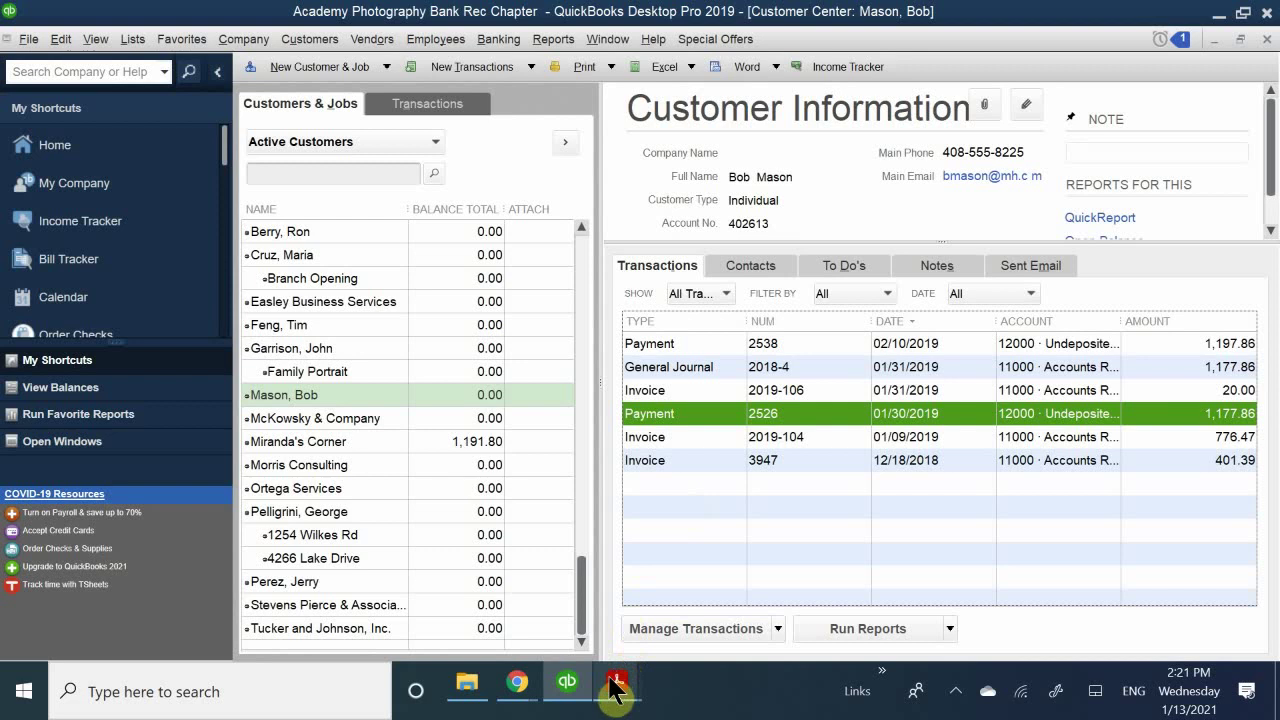
Switch to QB CH 5.pdf in Acrobat Reader and review the instructions for bounced customer checks and receiving the replacement check.
mouse_move(609, 679)
left_click(551, 606)
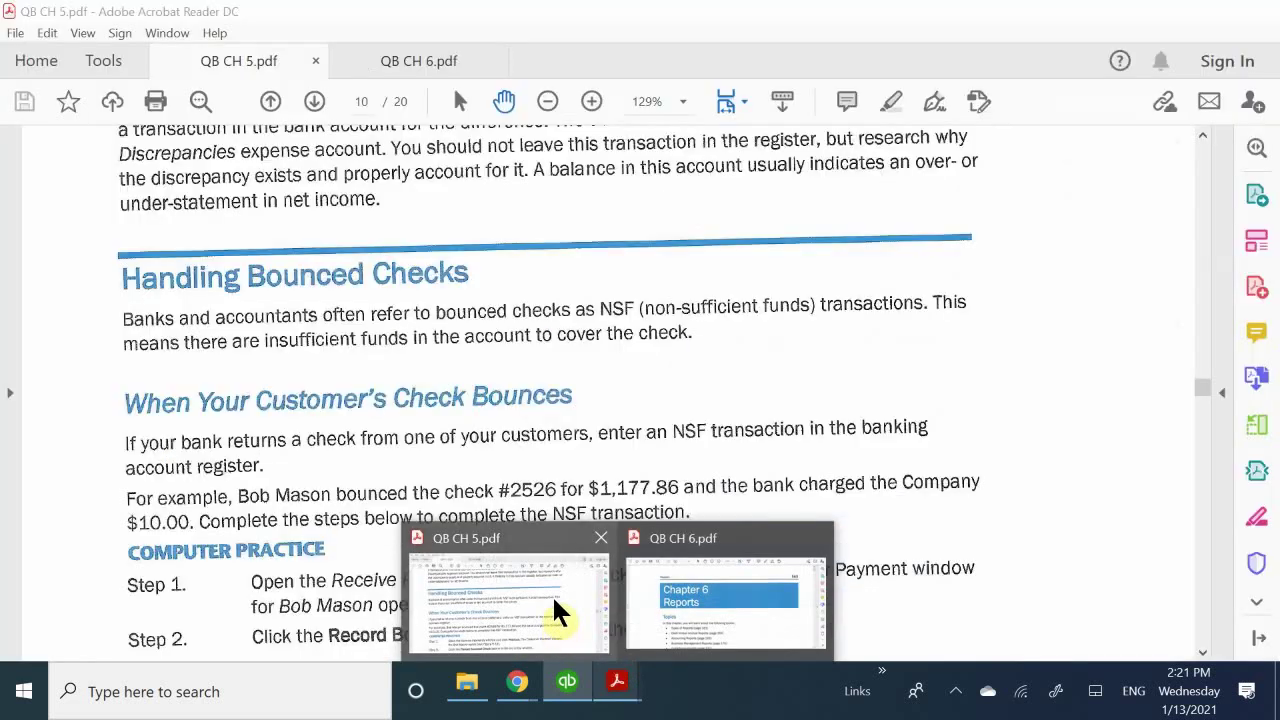
scroll(577, 471, "down", 10)
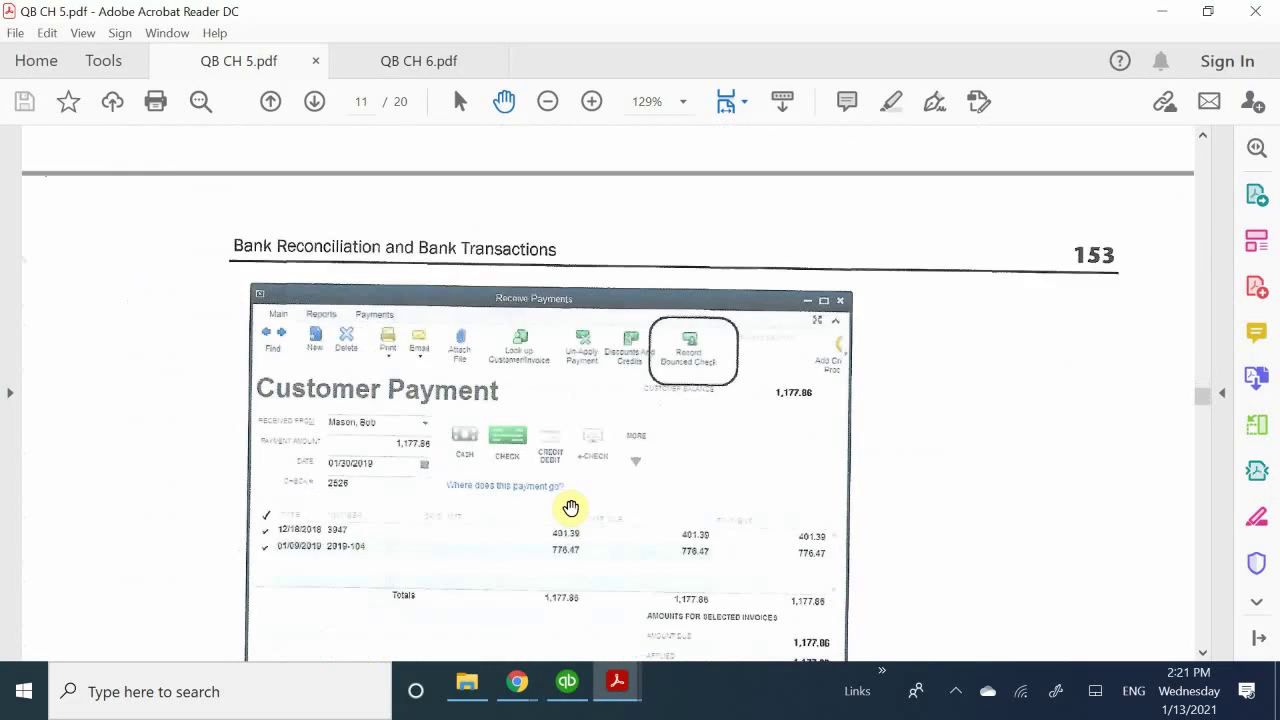
scroll(568, 508, "down", 15)
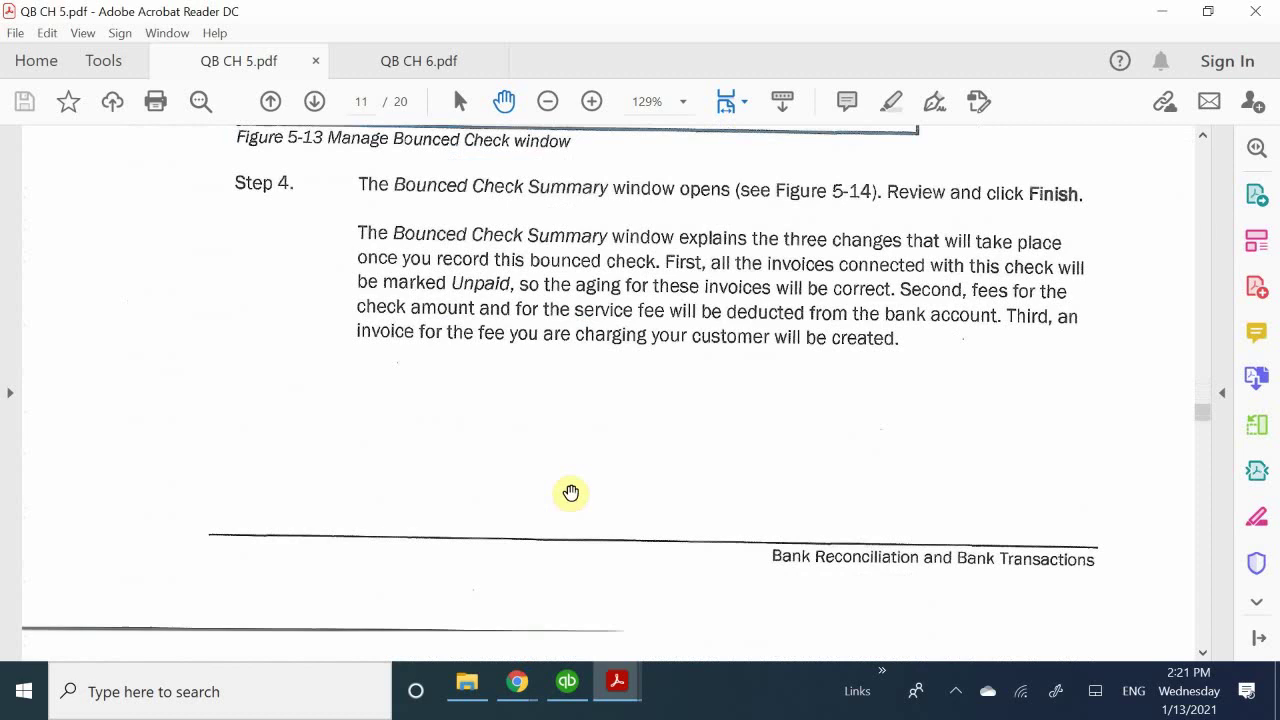
scroll(573, 480, "down", 15)
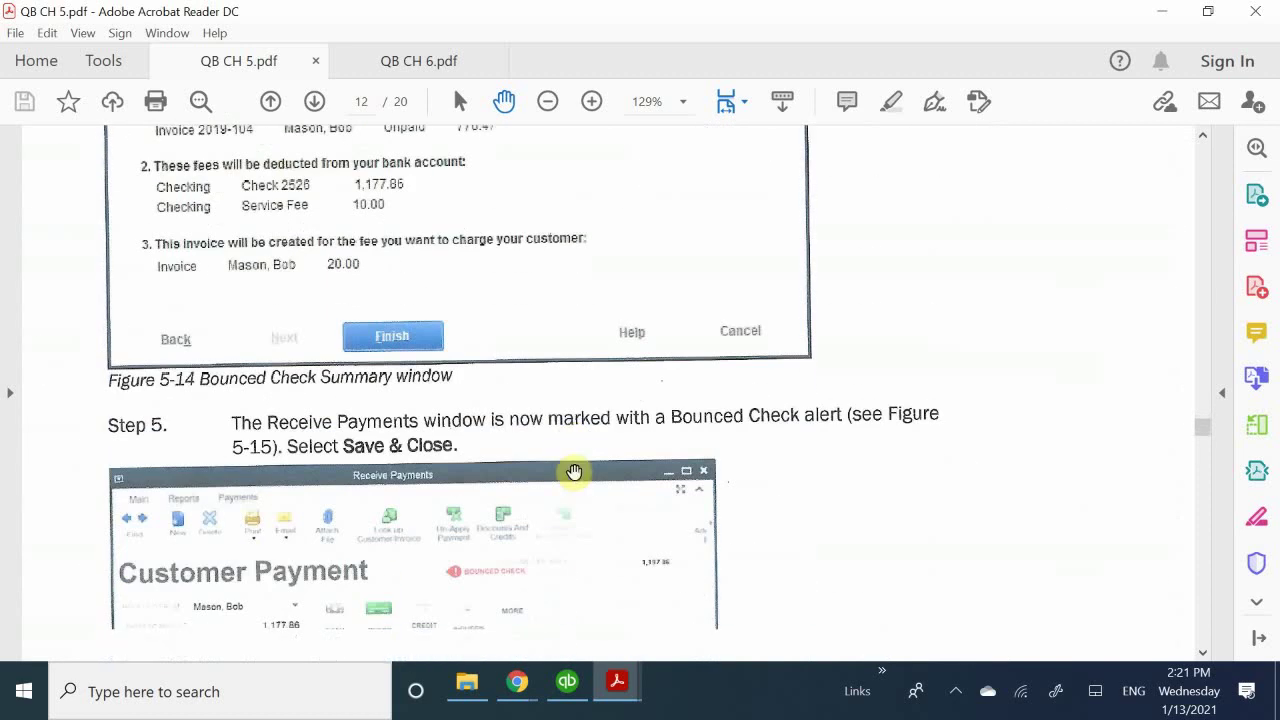
scroll(577, 294, "up", 1)
scroll(466, 266, "down", 2)
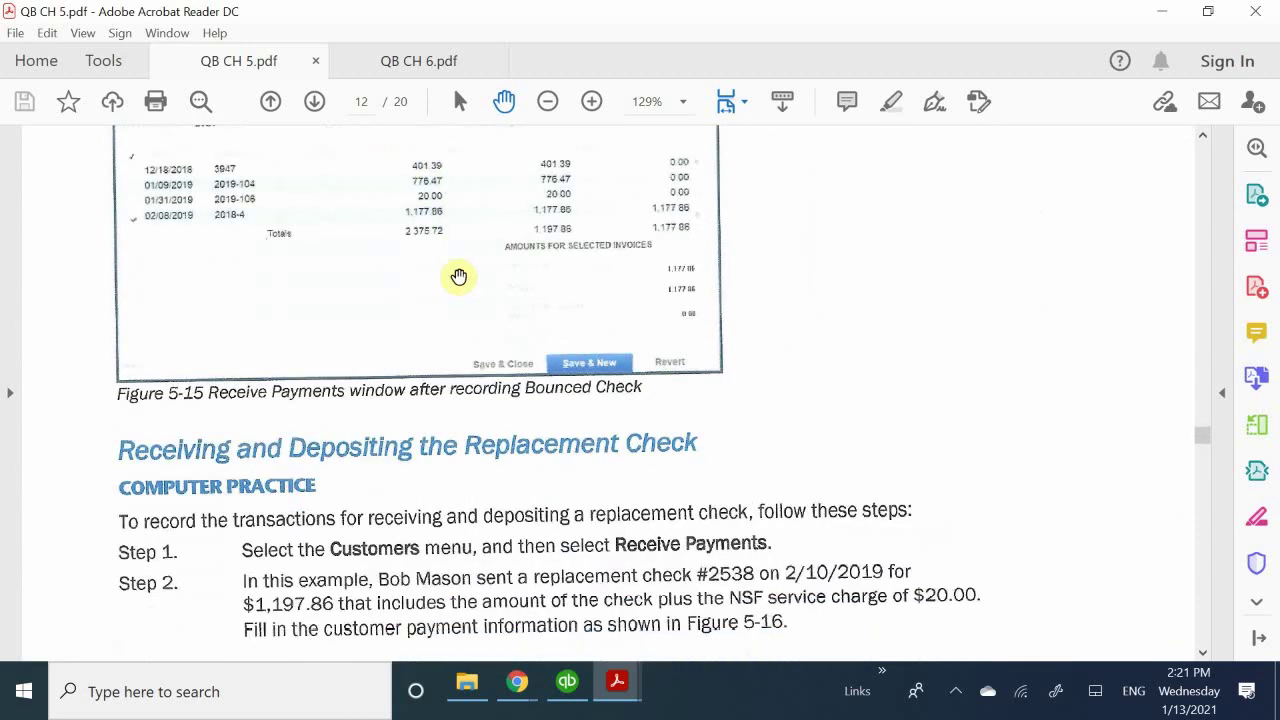
scroll(458, 277, "down", 9)
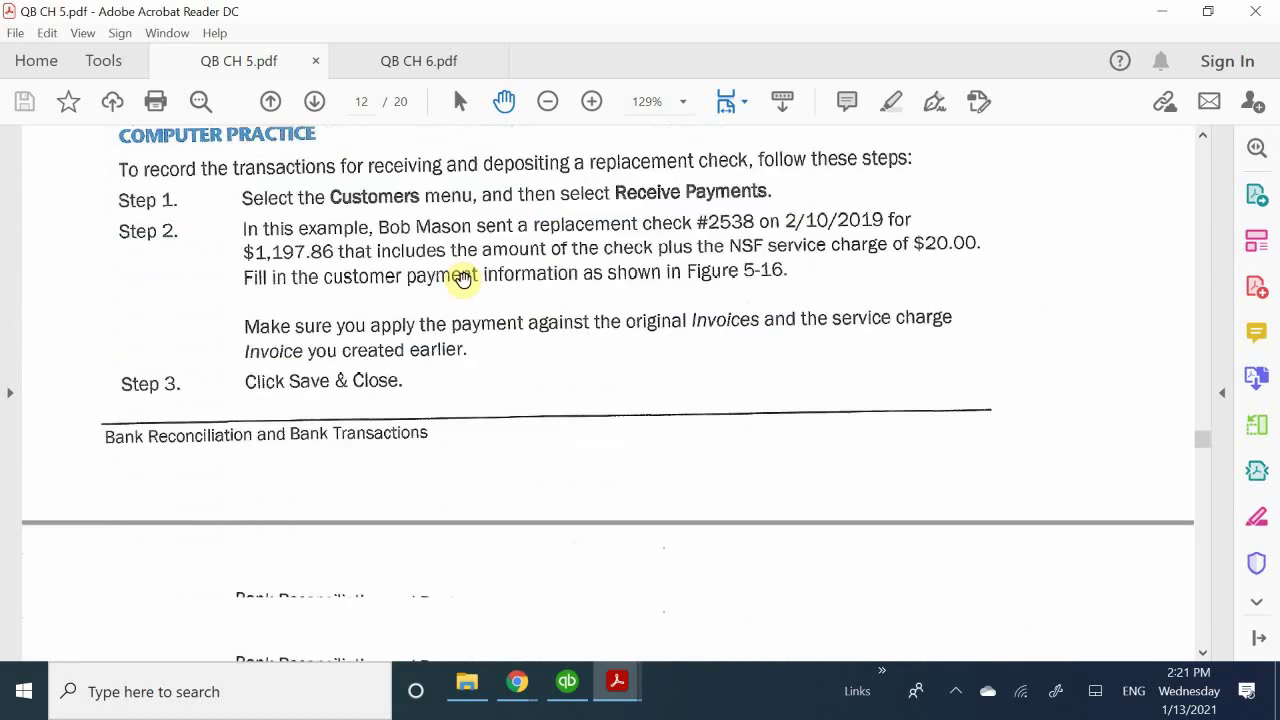
scroll(467, 287, "down", 9)
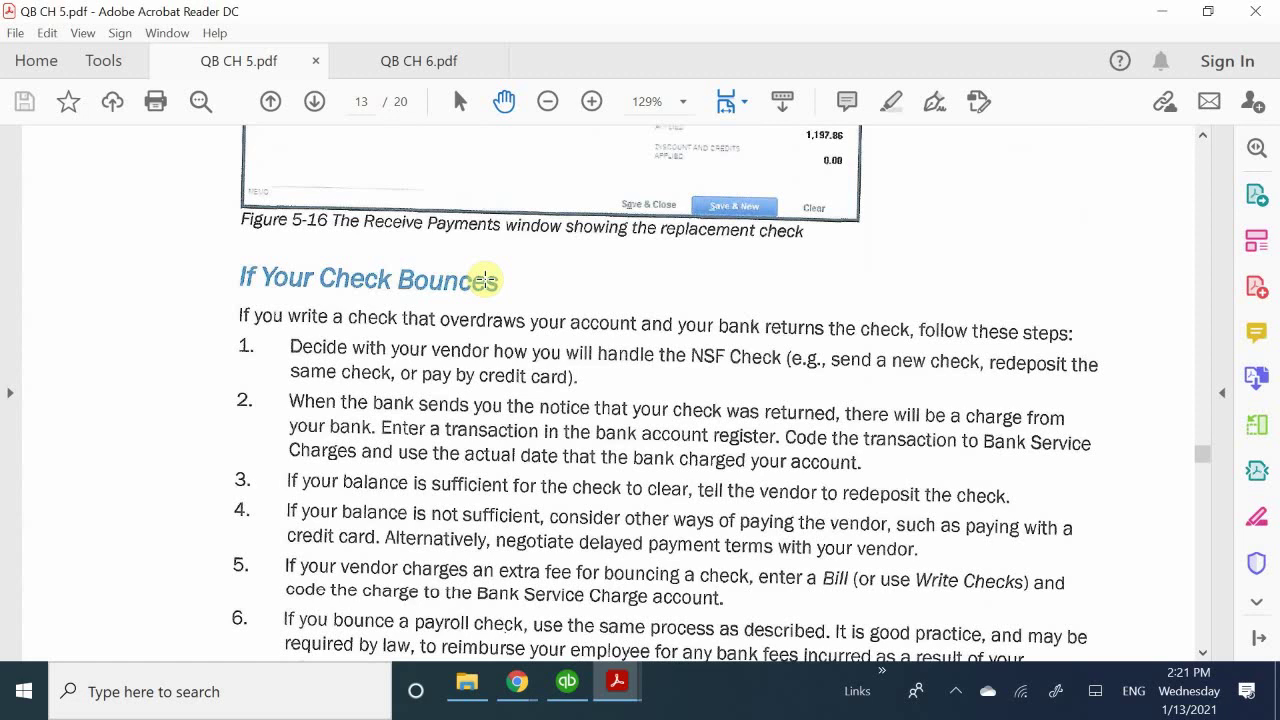
scroll(484, 280, "up", 15)
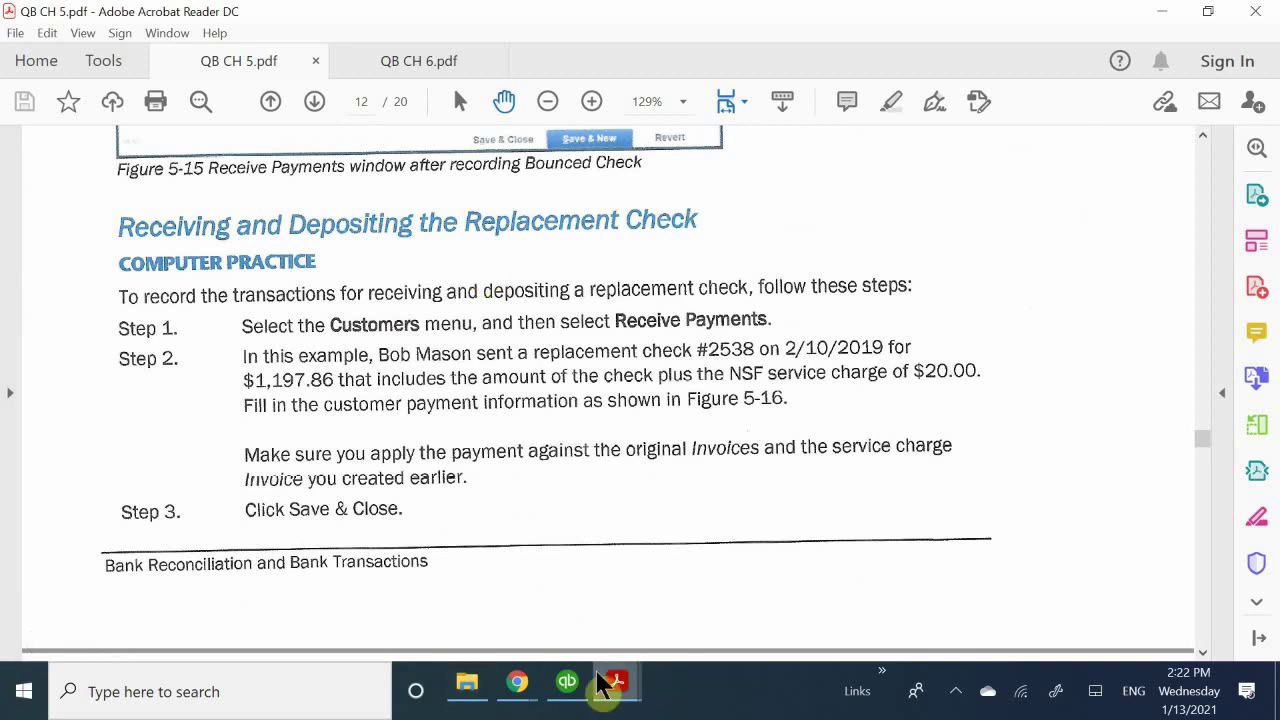
mouse_move(570, 688)
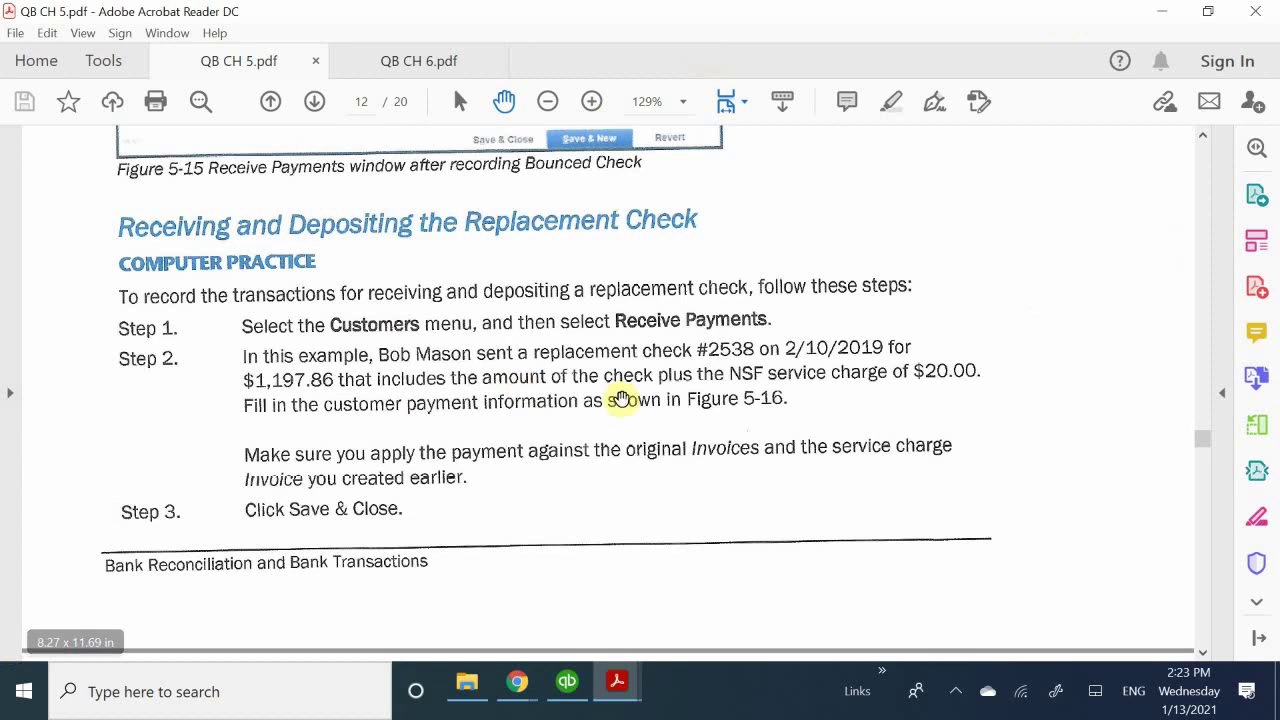
Read the "If Your Check Bounces" procedure and the introduction to reconciling credit card accounts in the chapter.
scroll(600, 449, "down", 5)
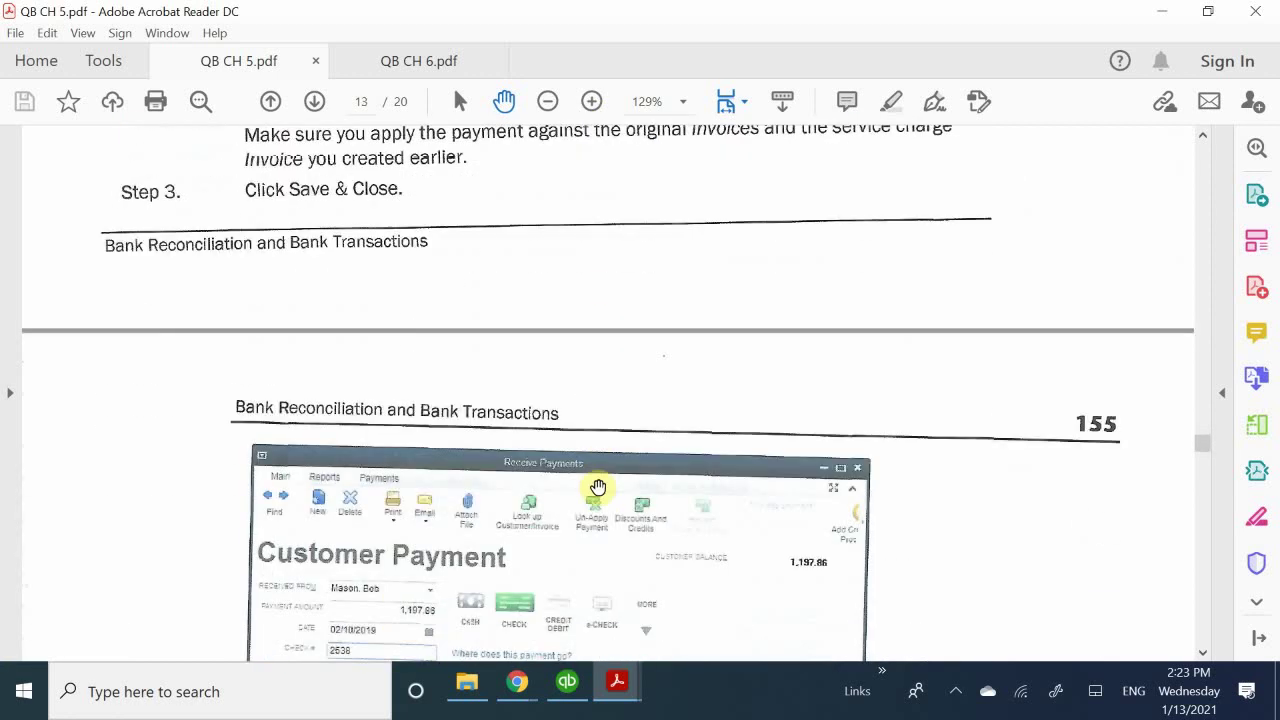
scroll(597, 487, "down", 14)
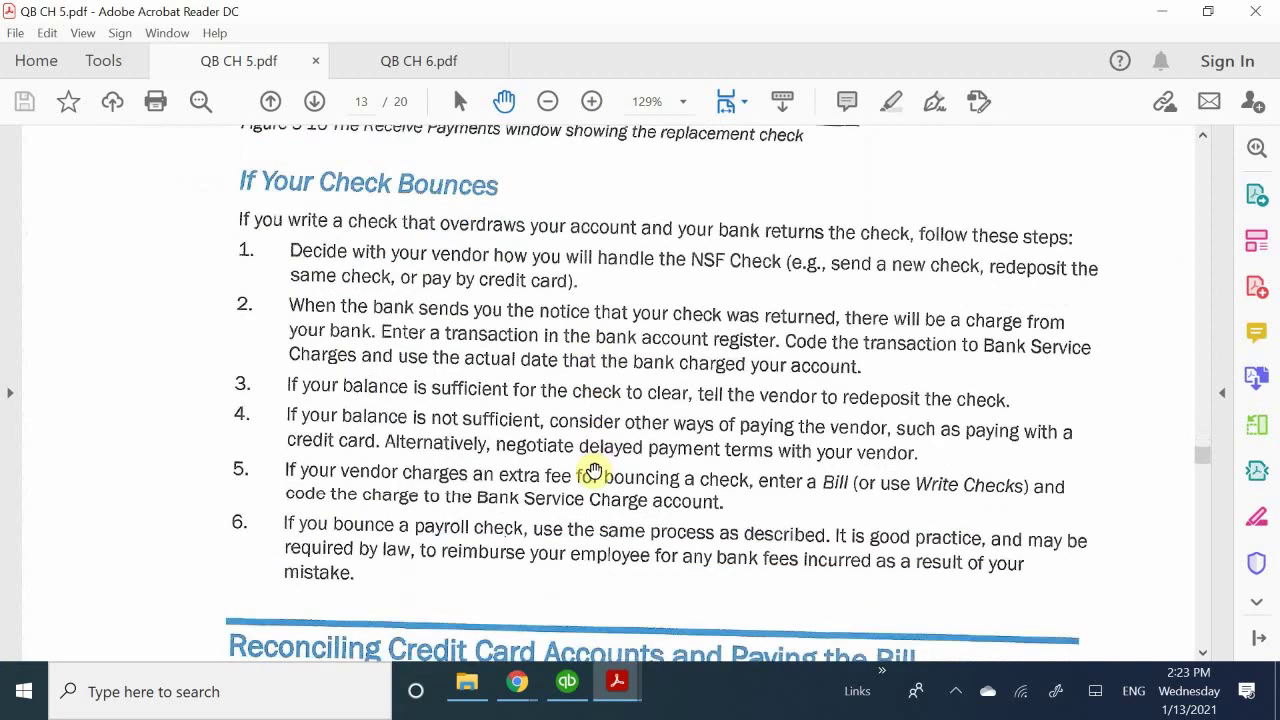
scroll(594, 470, "up", 2)
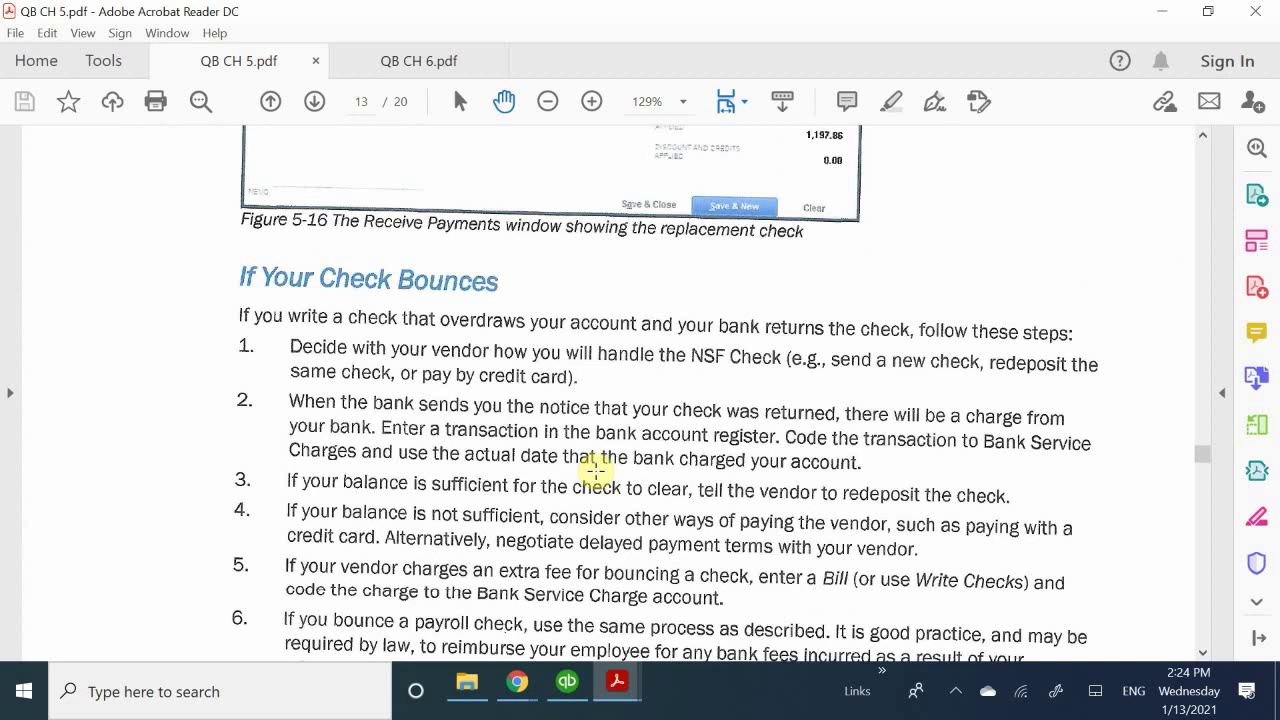
scroll(531, 420, "down", 3)
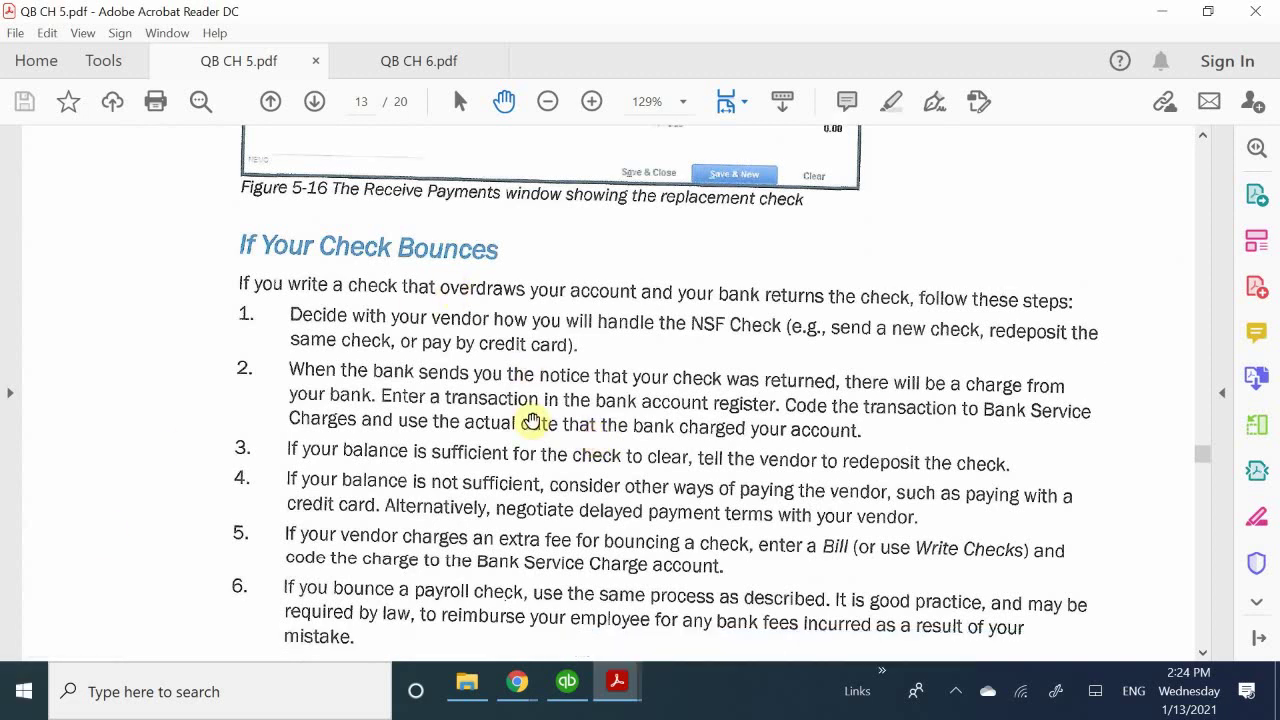
scroll(547, 465, "down", 3)
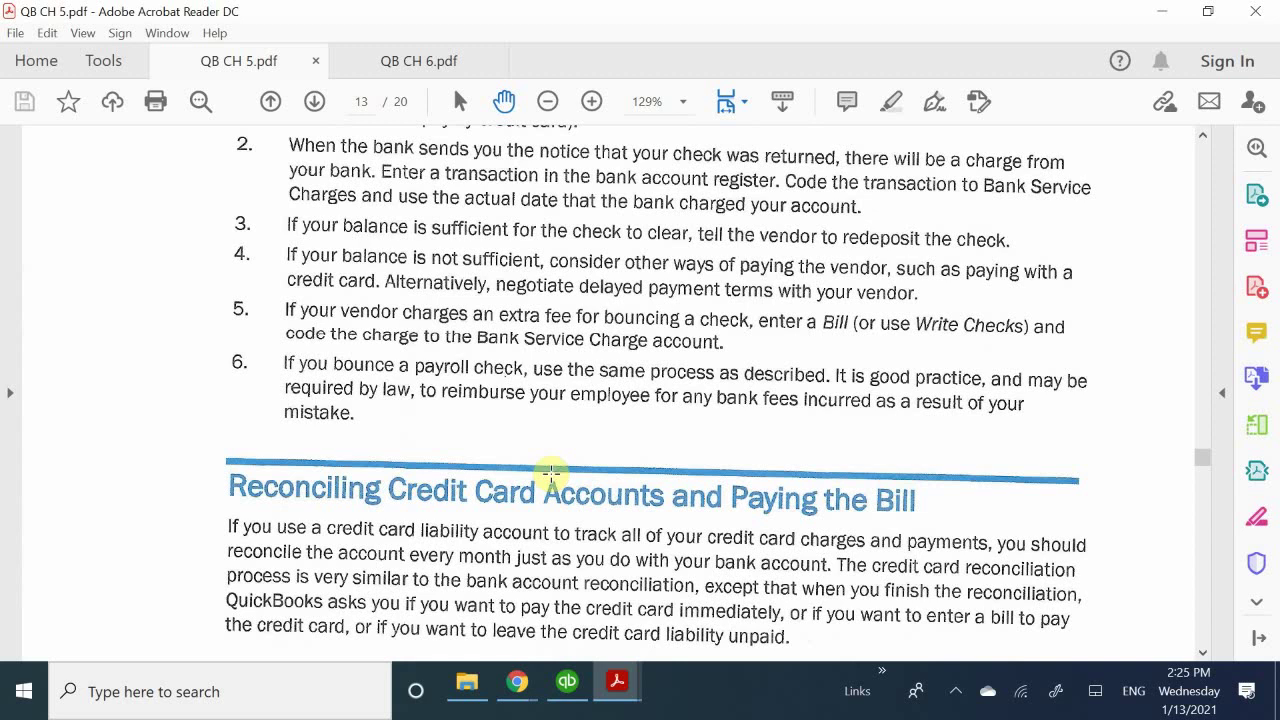
scroll(629, 463, "down", 4)
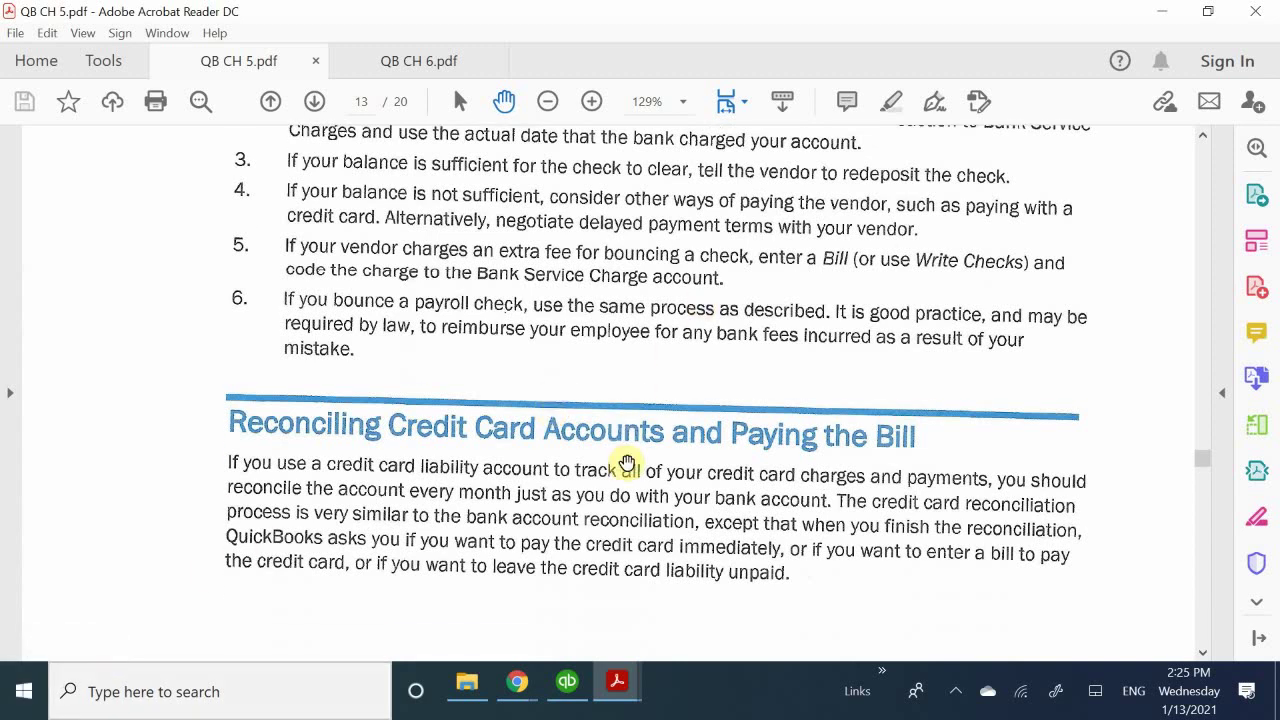
Examine the National Bank Visa Gold statement's dates, transactions, finance charges and balances, and the first reconciliation steps below it.
scroll(626, 462, "down", 10)
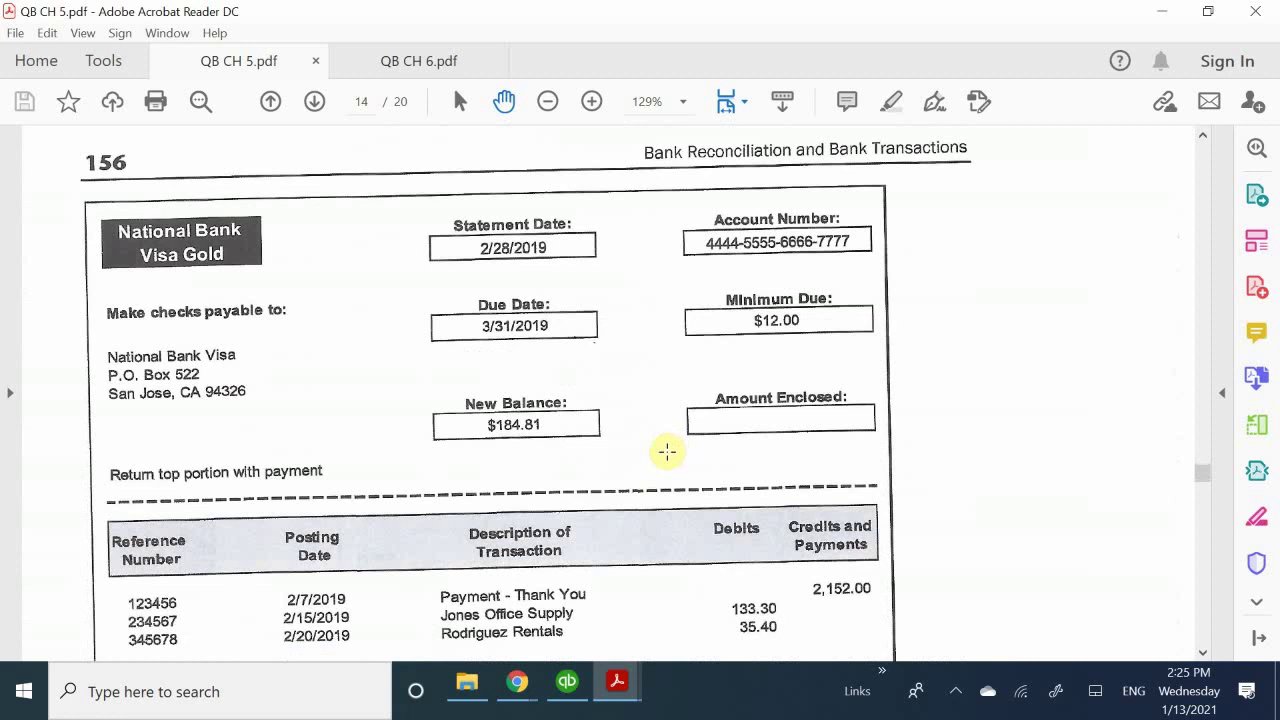
scroll(609, 466, "up", 3)
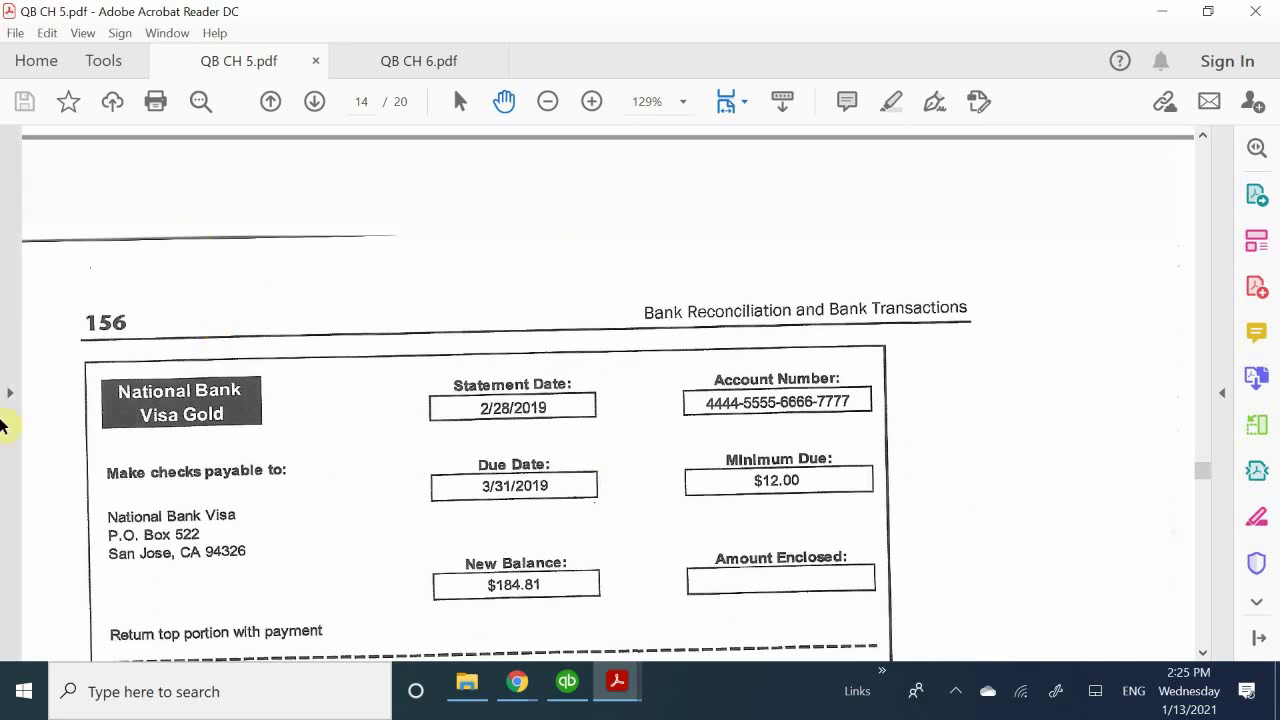
scroll(406, 335, "down", 3)
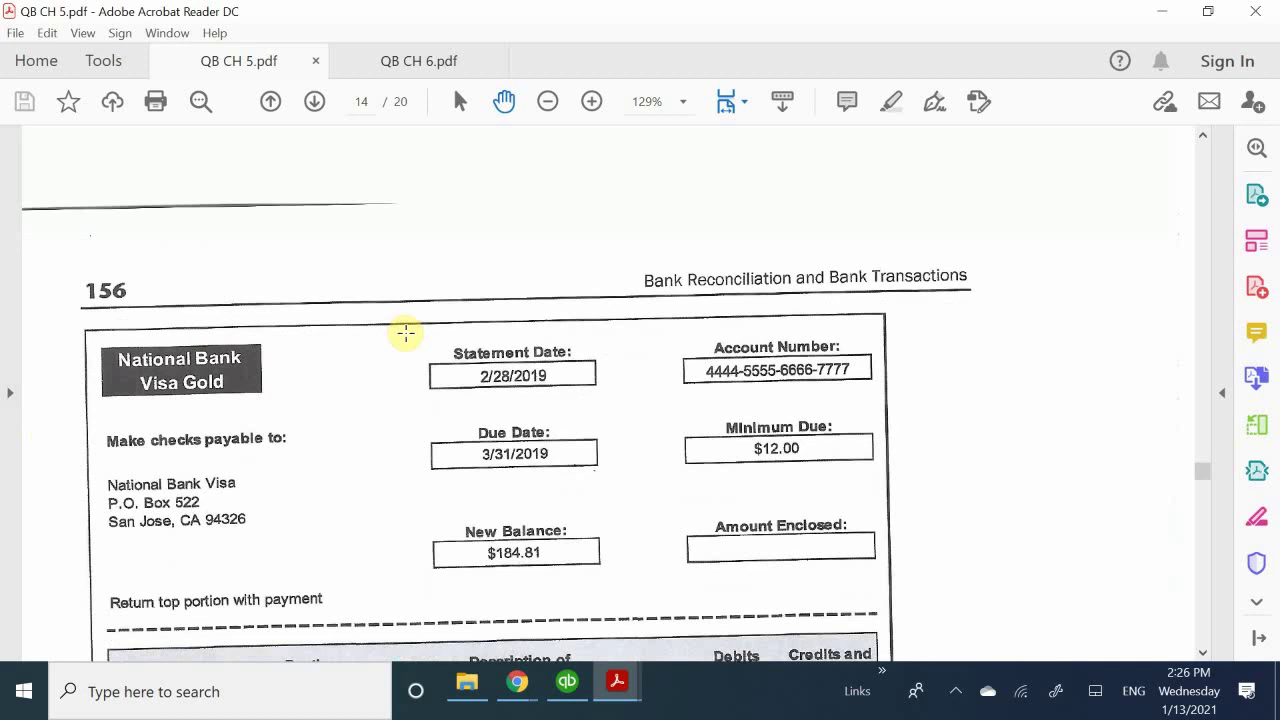
scroll(335, 487, "down", 2)
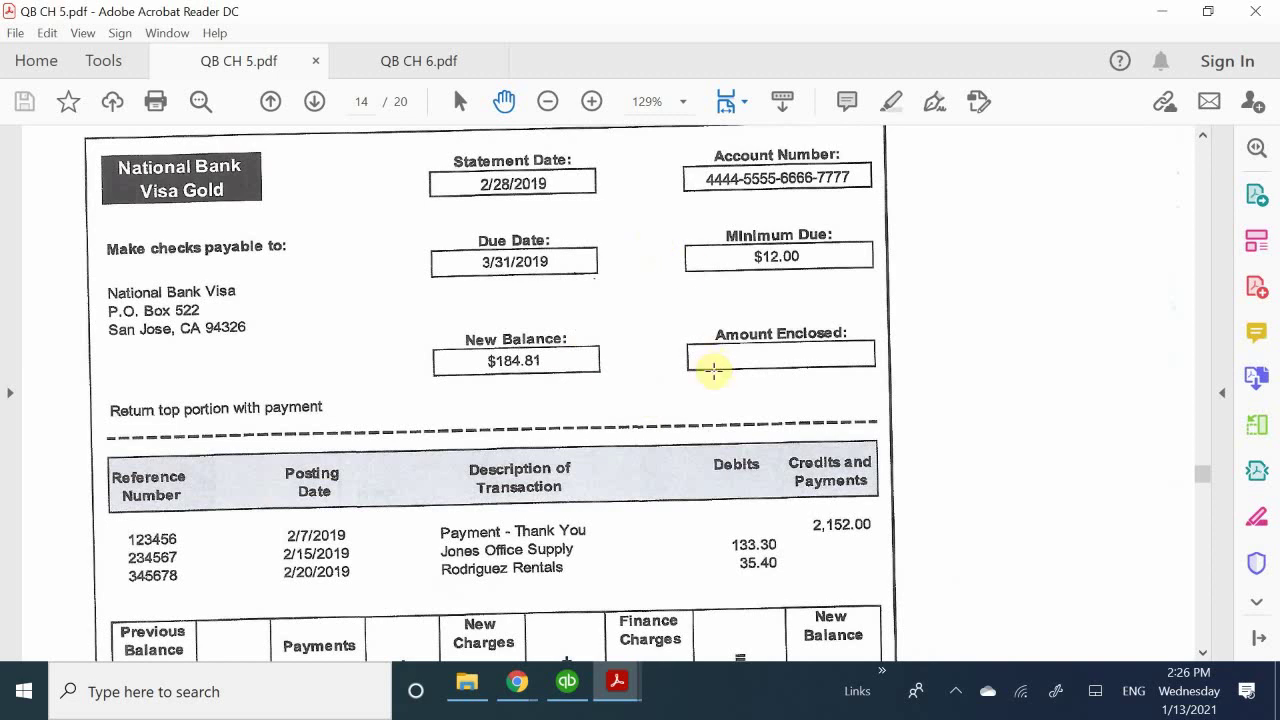
scroll(710, 375, "down", 2)
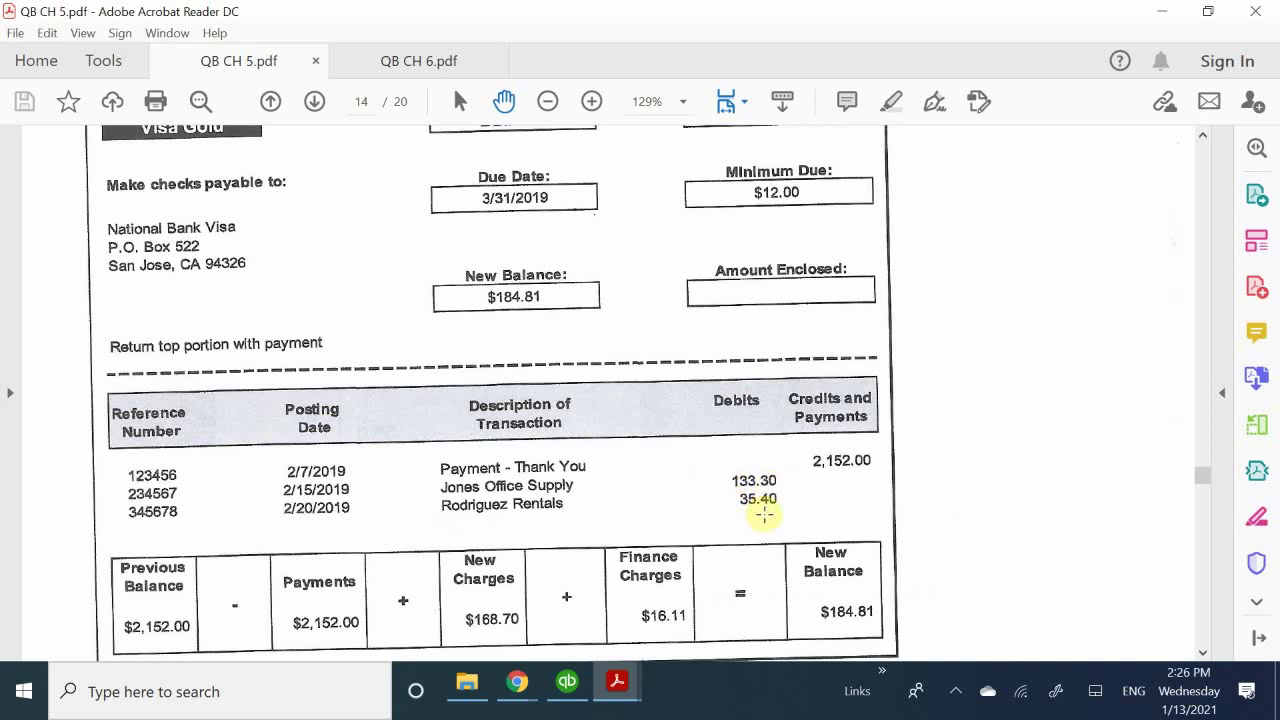
scroll(762, 510, "down", 1)
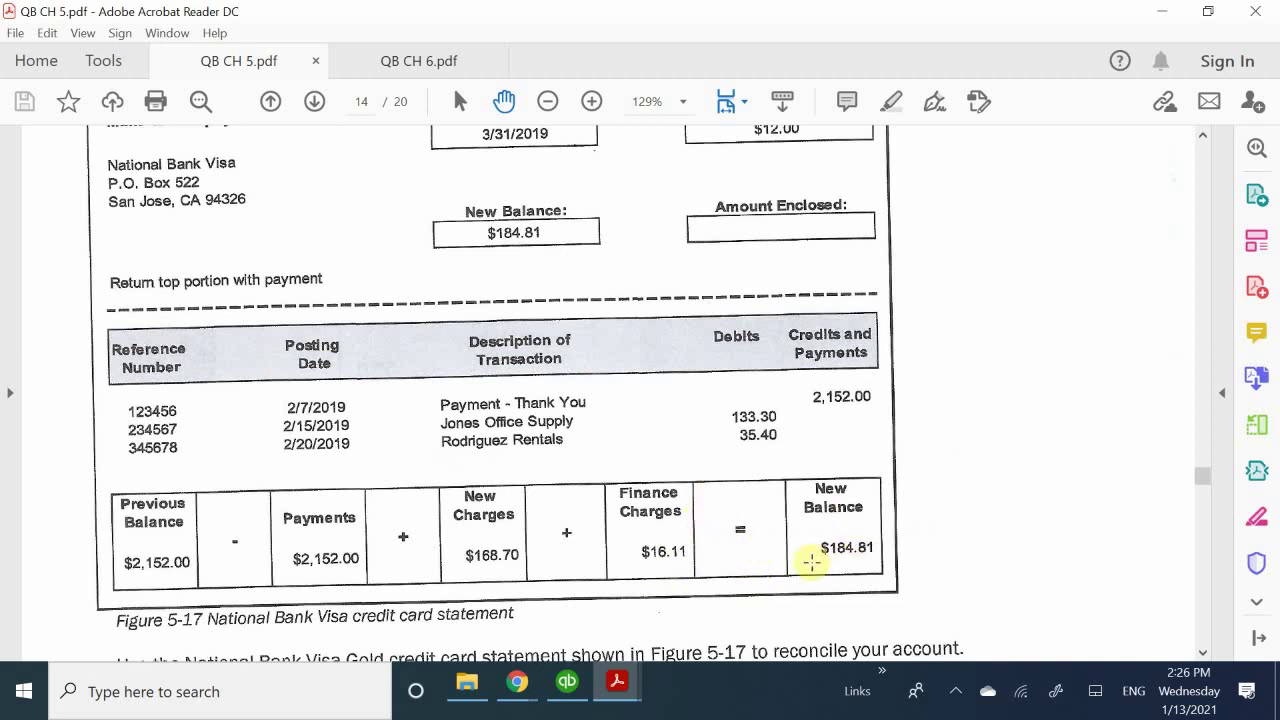
scroll(812, 560, "down", 4)
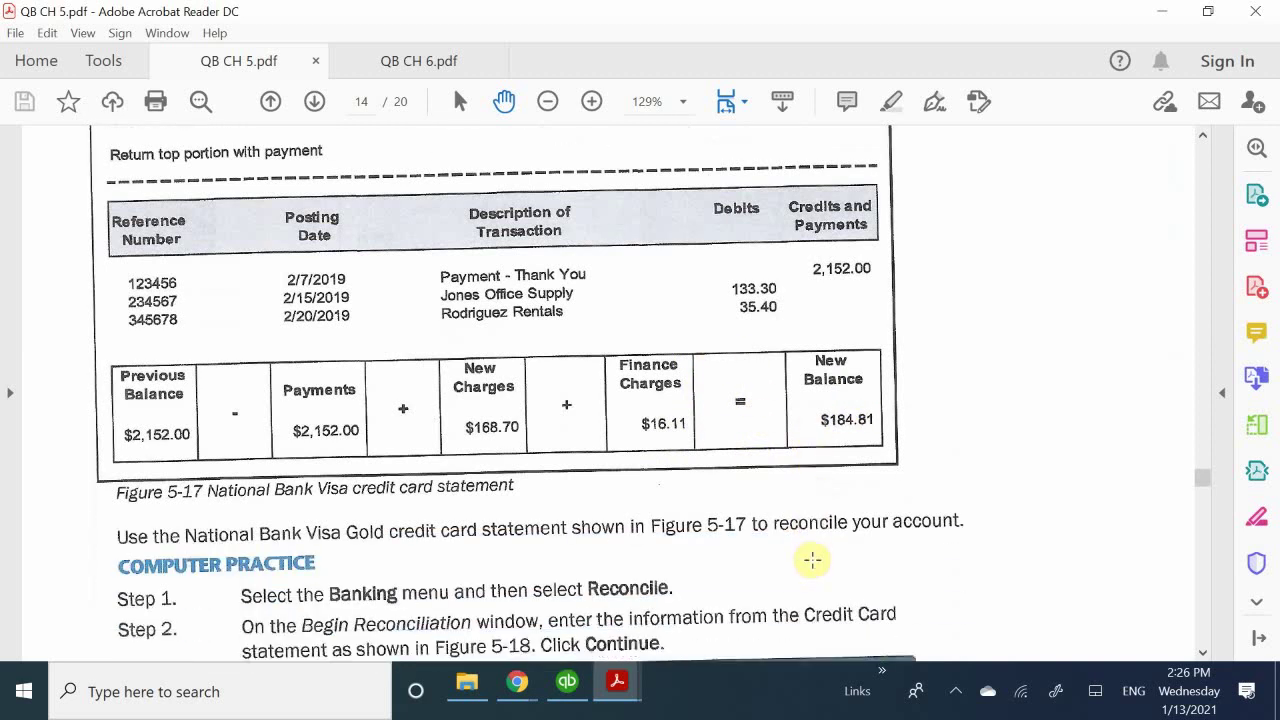
scroll(811, 561, "up", 5)
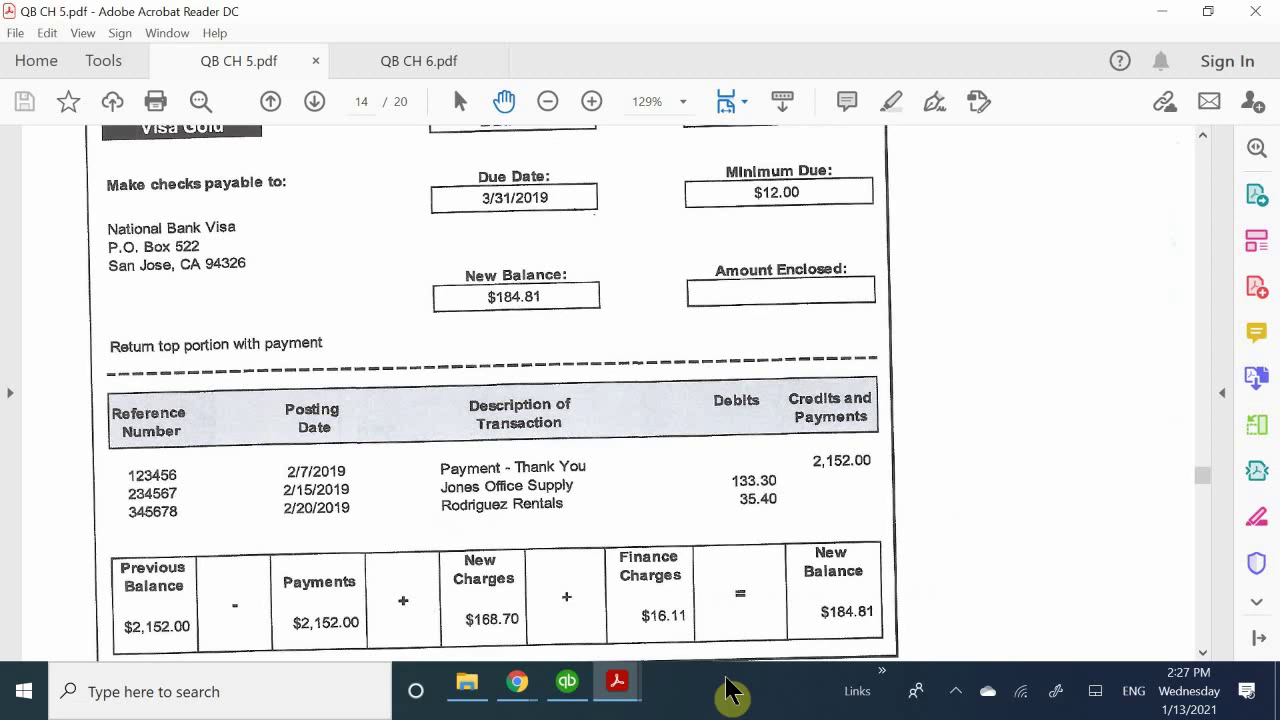
Switch back to QuickBooks, close the open windows including the Customer Center, and show the Home page maximized.
left_click(567, 686)
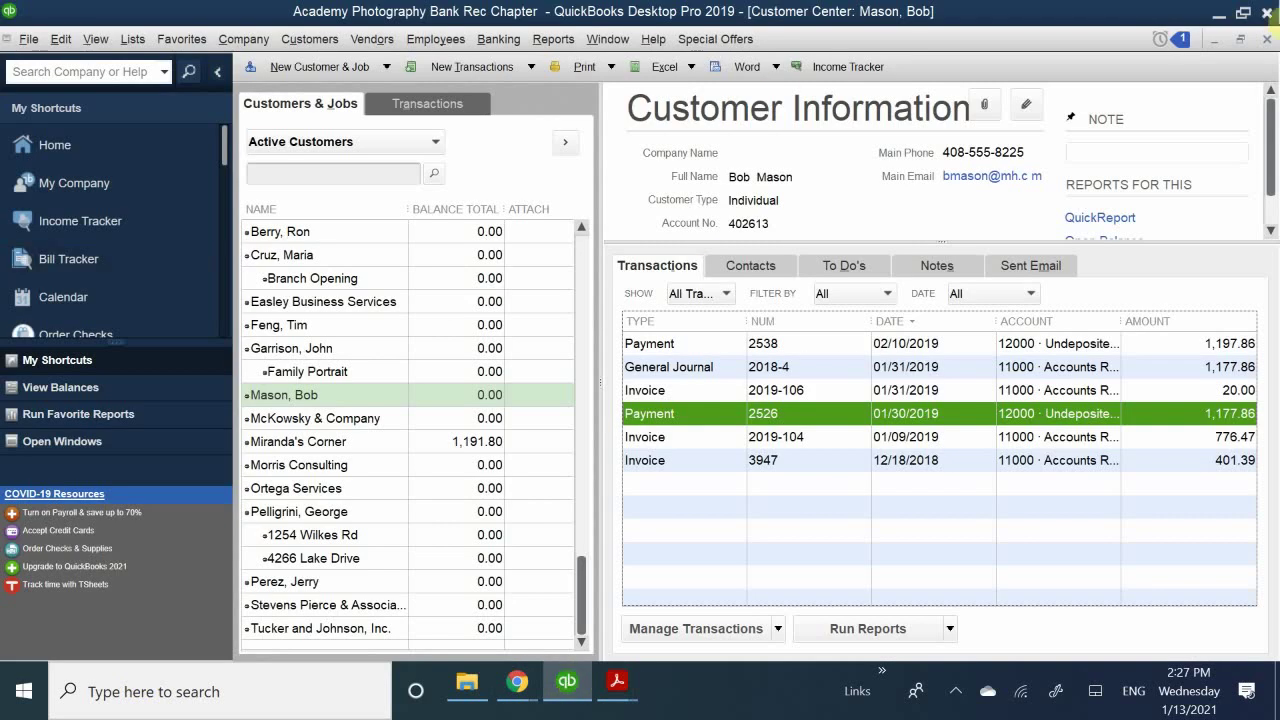
left_click(1265, 39)
left_click(1265, 39)
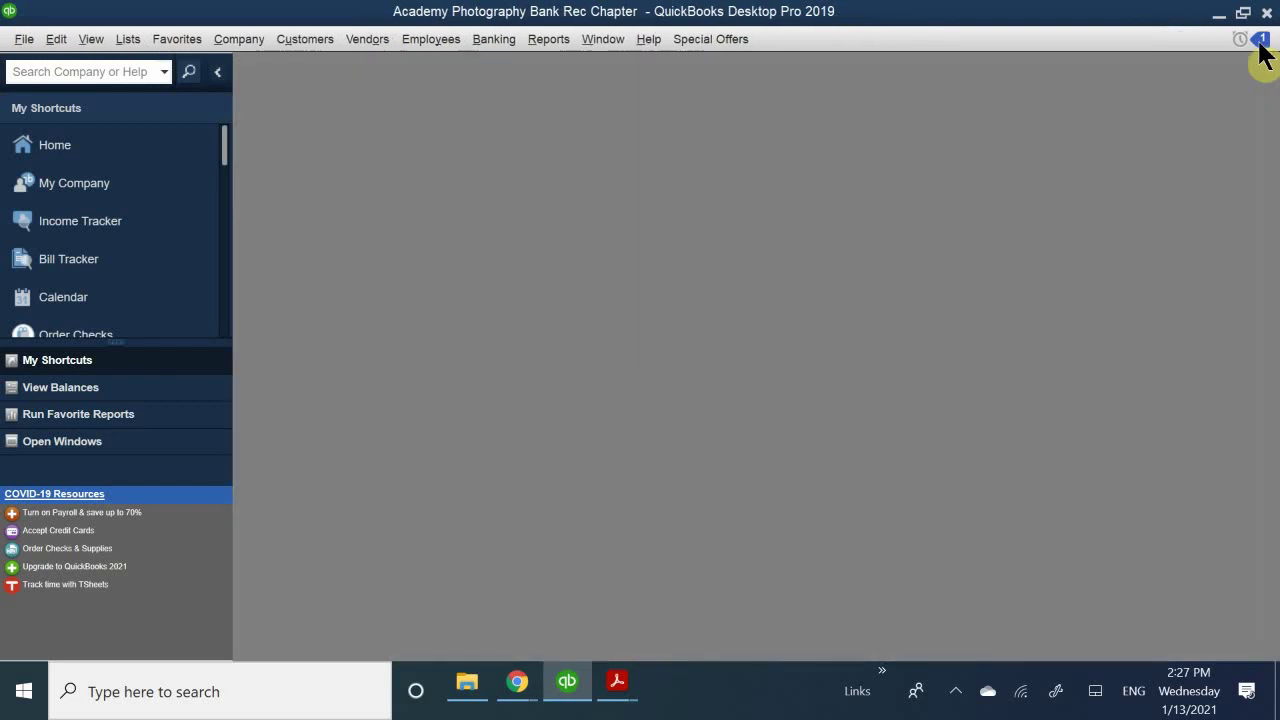
left_click(80, 148)
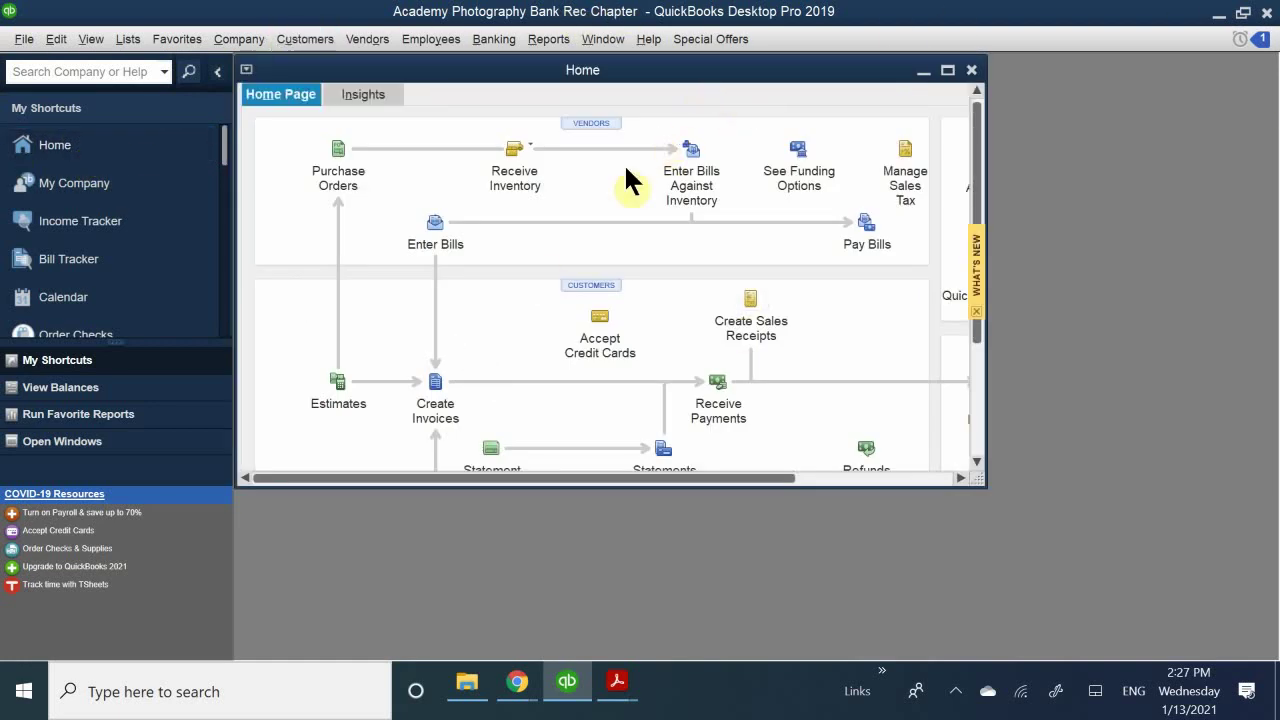
double_click(684, 69)
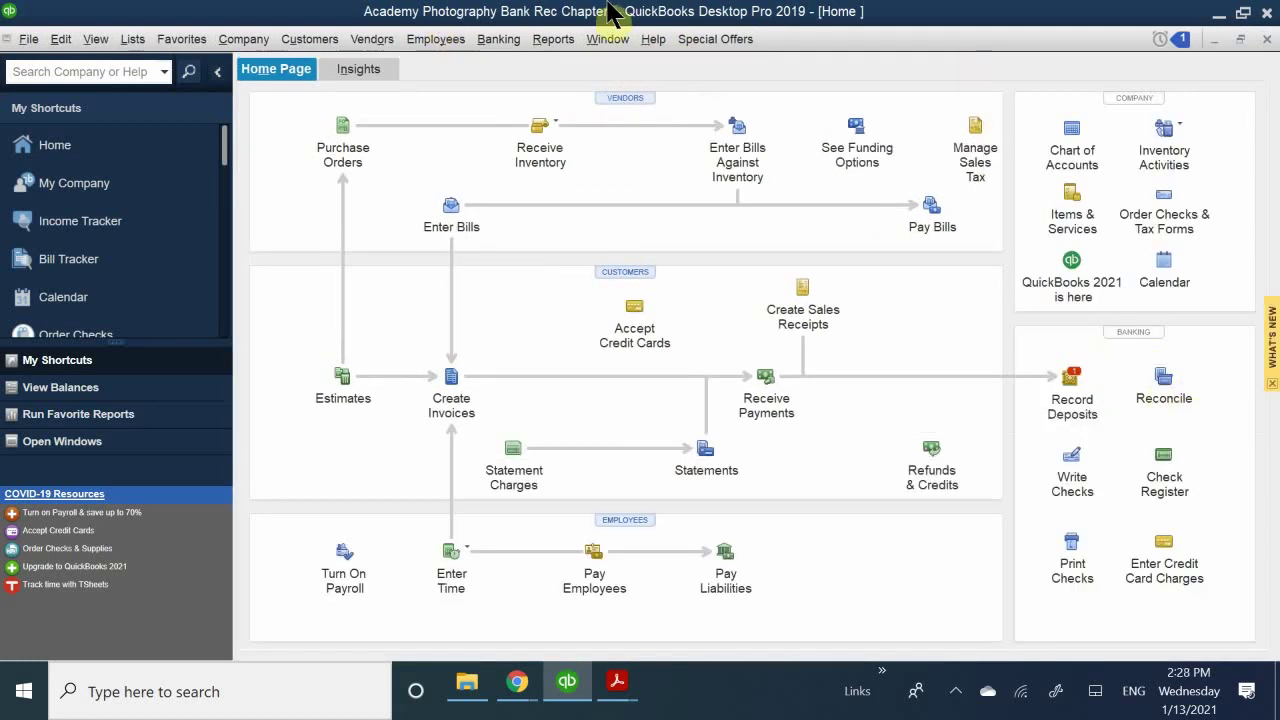
Begin a new reconciliation, choose the 22000 · National Bank VISA Gold account, and move the Begin Reconciliation window lower over the Home page.
left_click(499, 39)
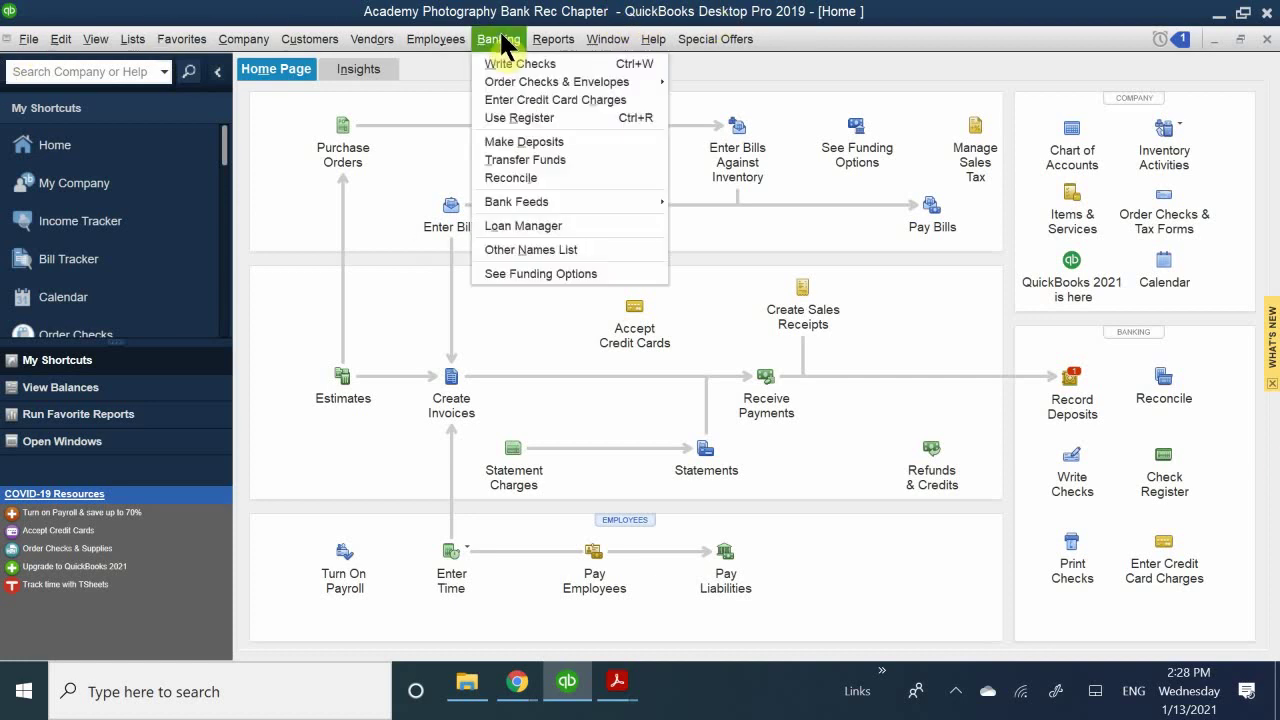
left_click(521, 177)
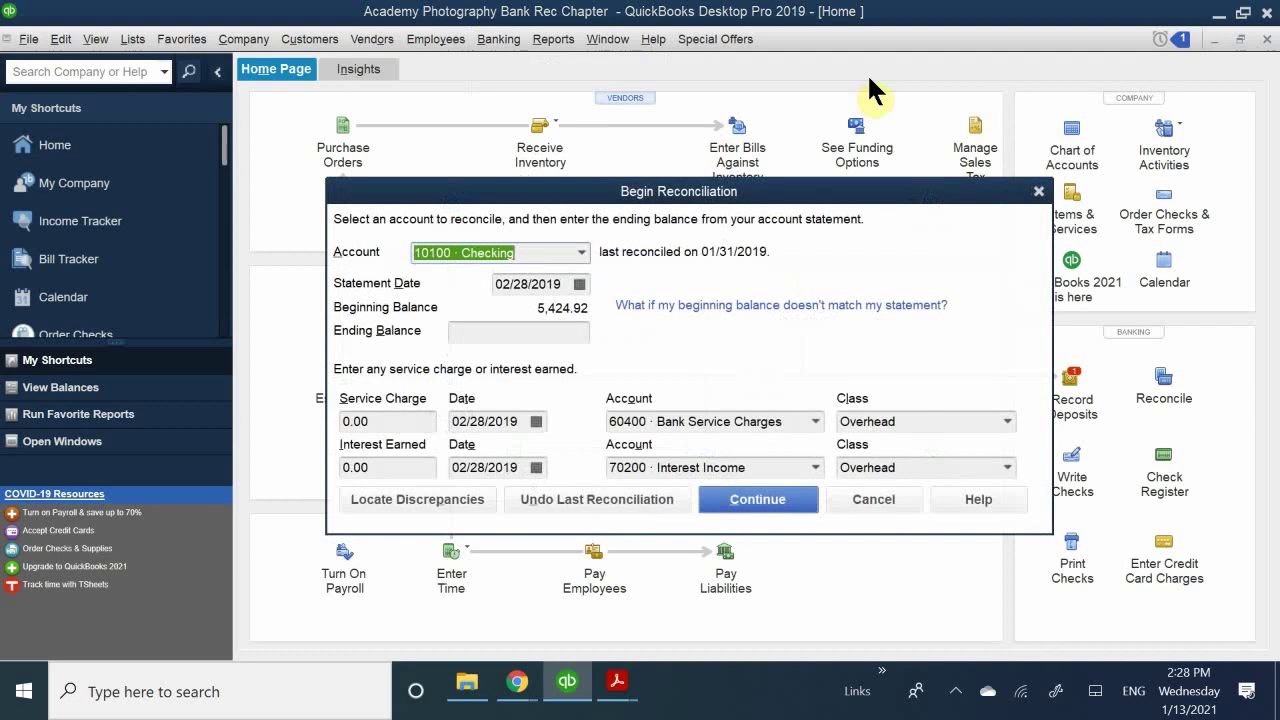
left_click(576, 260)
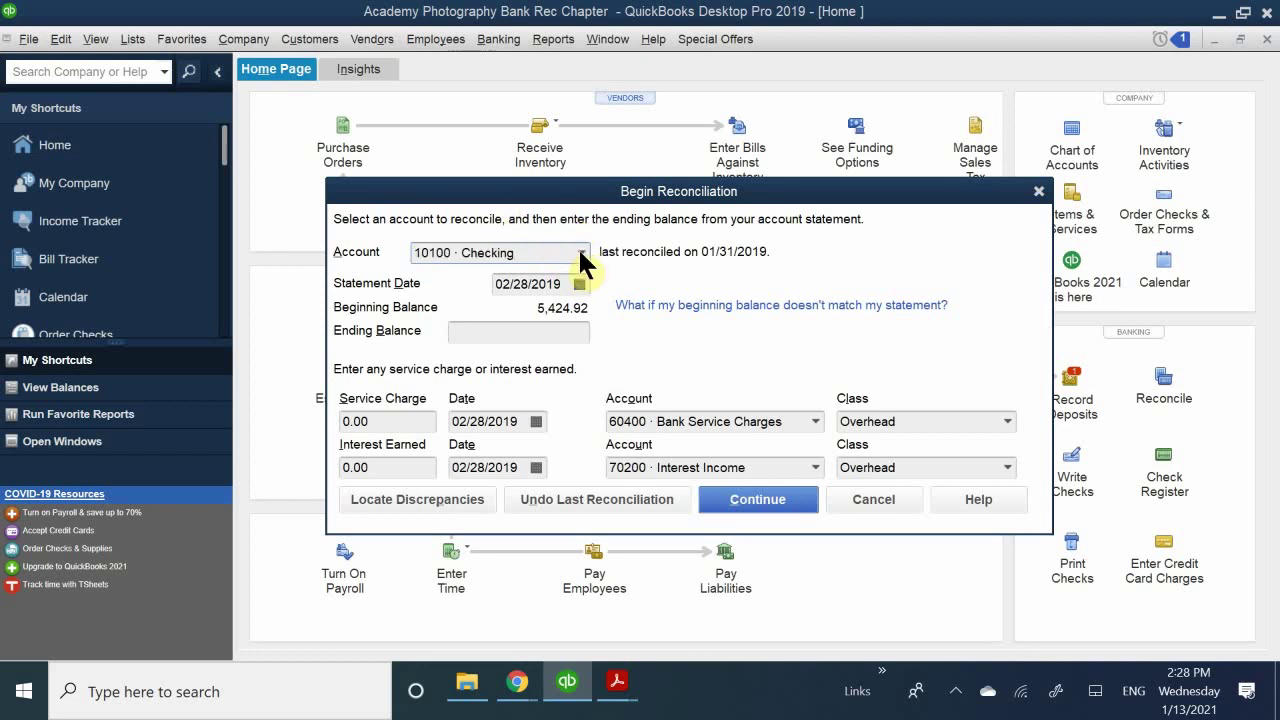
left_click(580, 253)
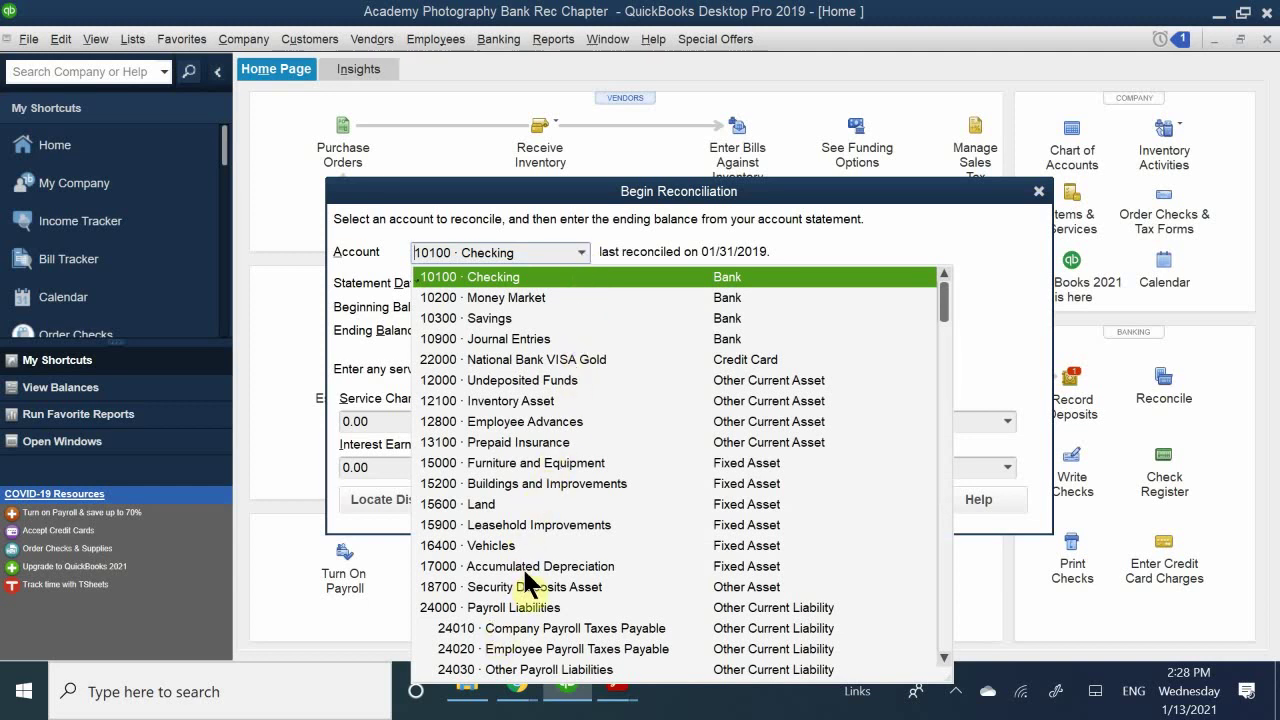
scroll(497, 625, "down", 2)
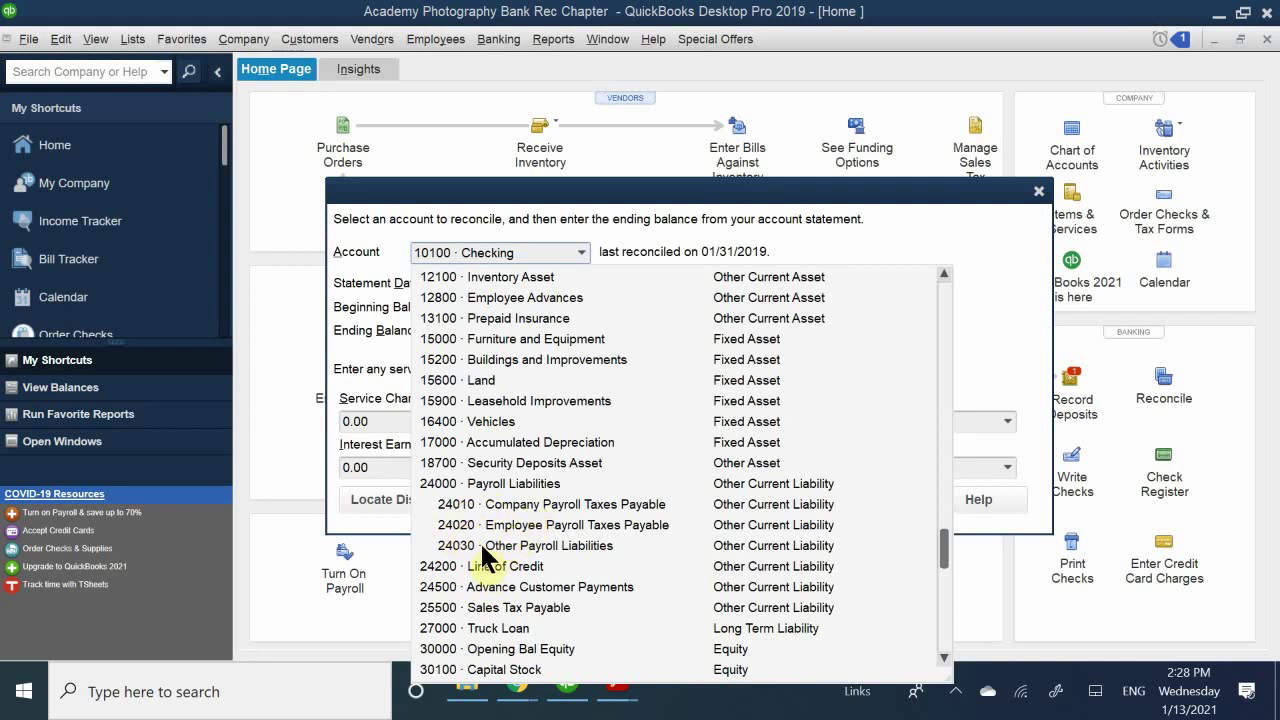
scroll(531, 645, "down", 2)
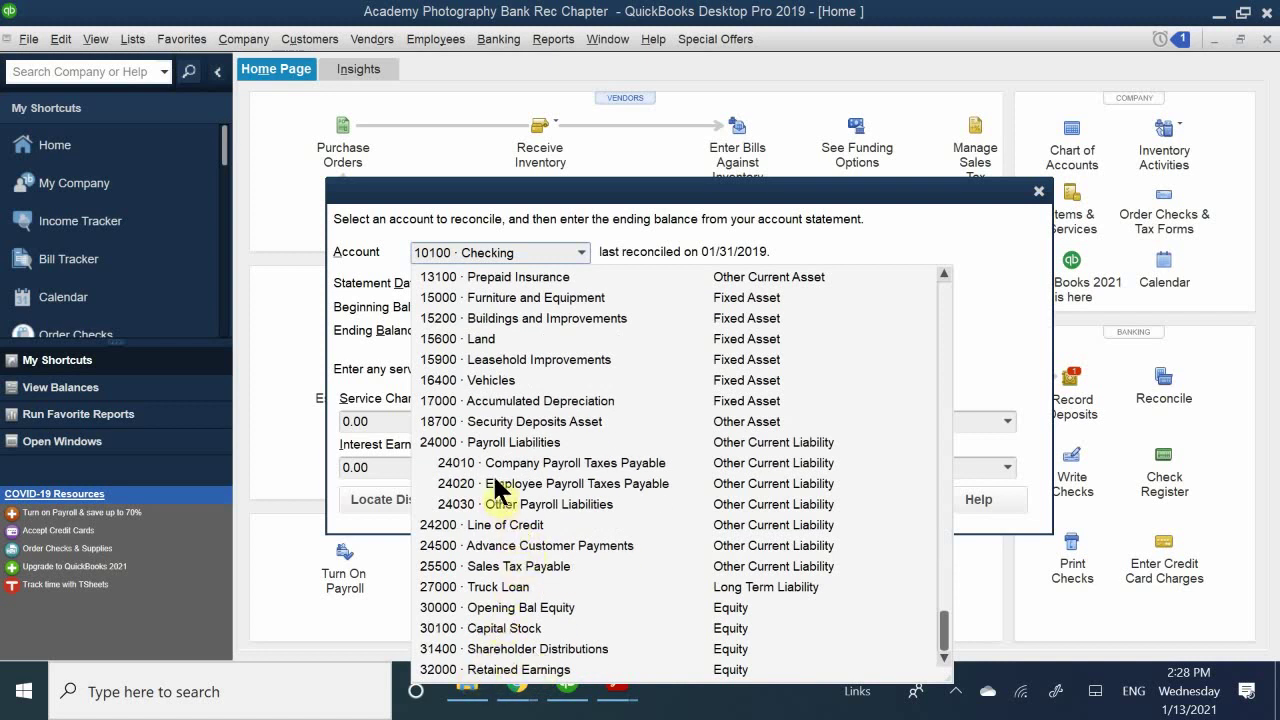
scroll(497, 463, "up", 1)
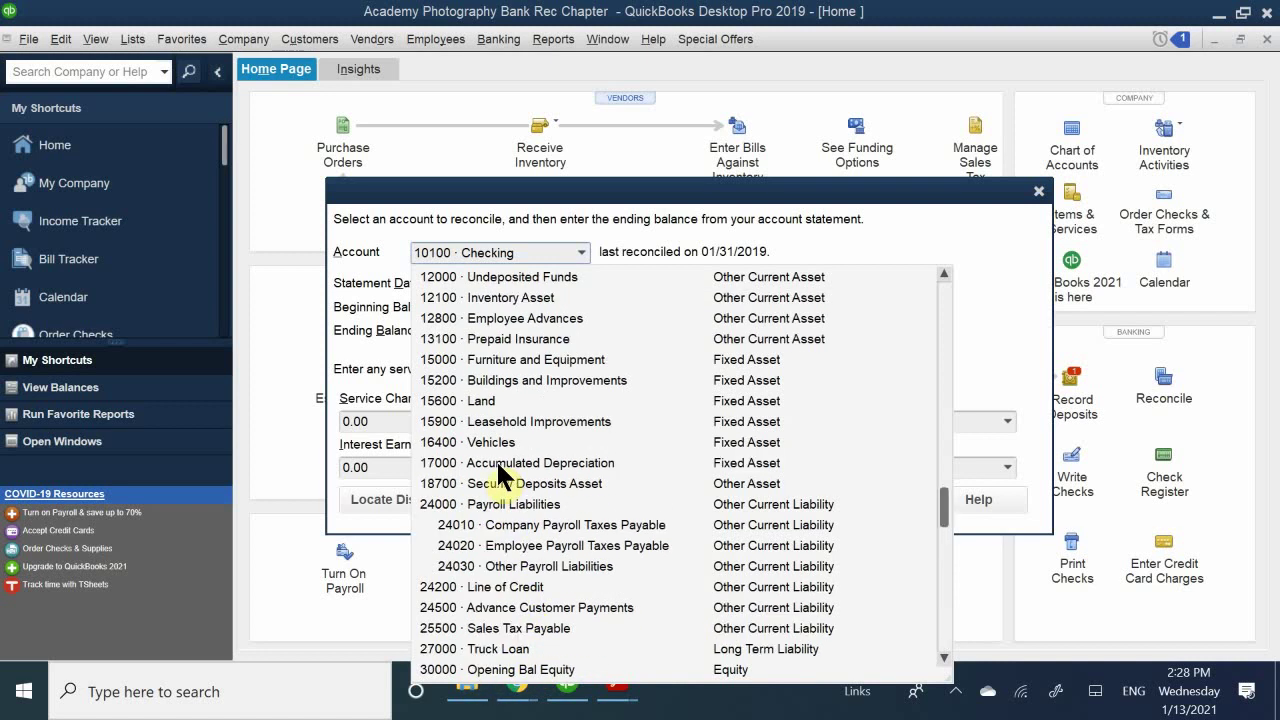
scroll(497, 470, "up", 2)
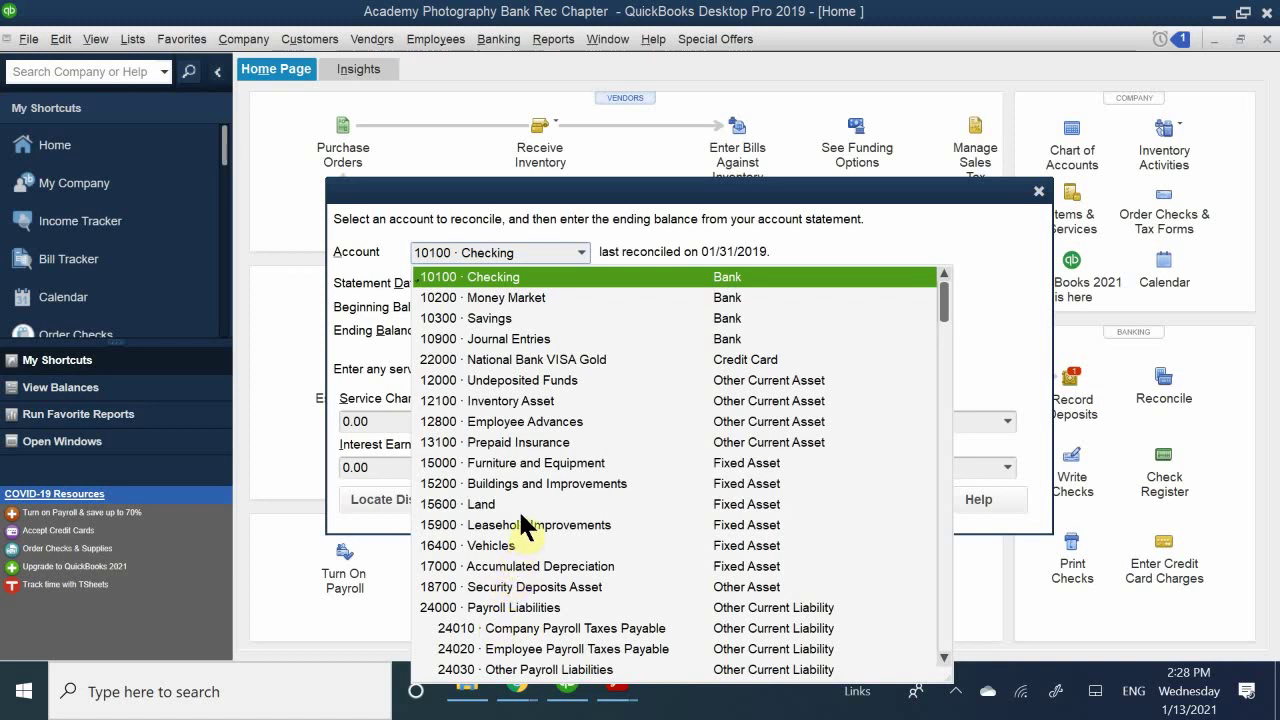
left_click(450, 359)
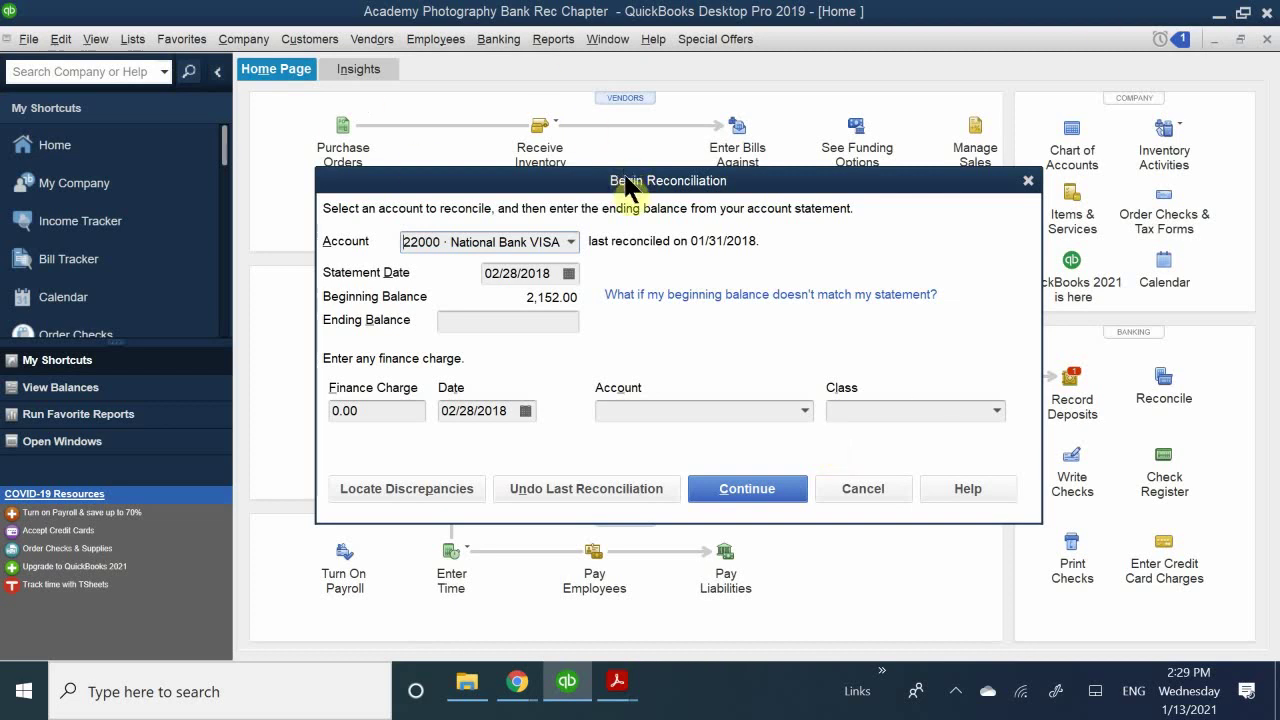
left_click_drag(636, 175, 601, 272)
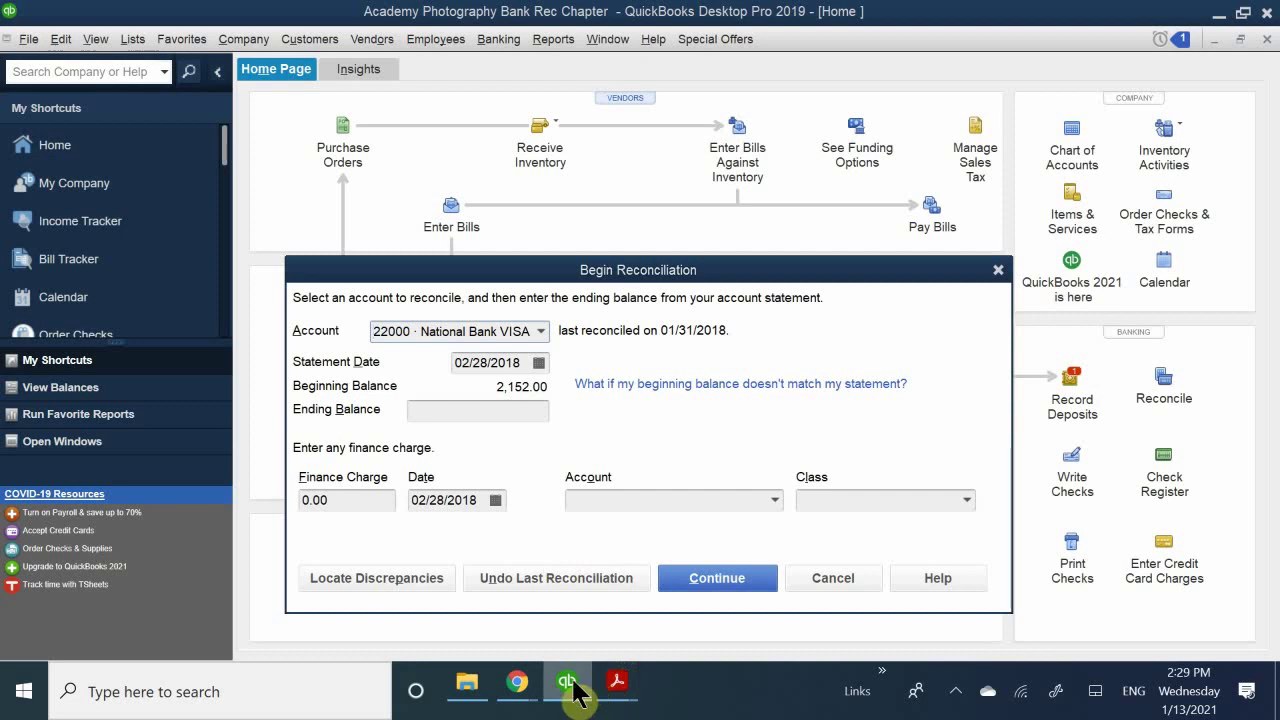
Switch to QB CH 5.pdf in Acrobat Reader, check the Visa Gold statement's date and new balance, and return to QuickBooks.
mouse_move(617, 684)
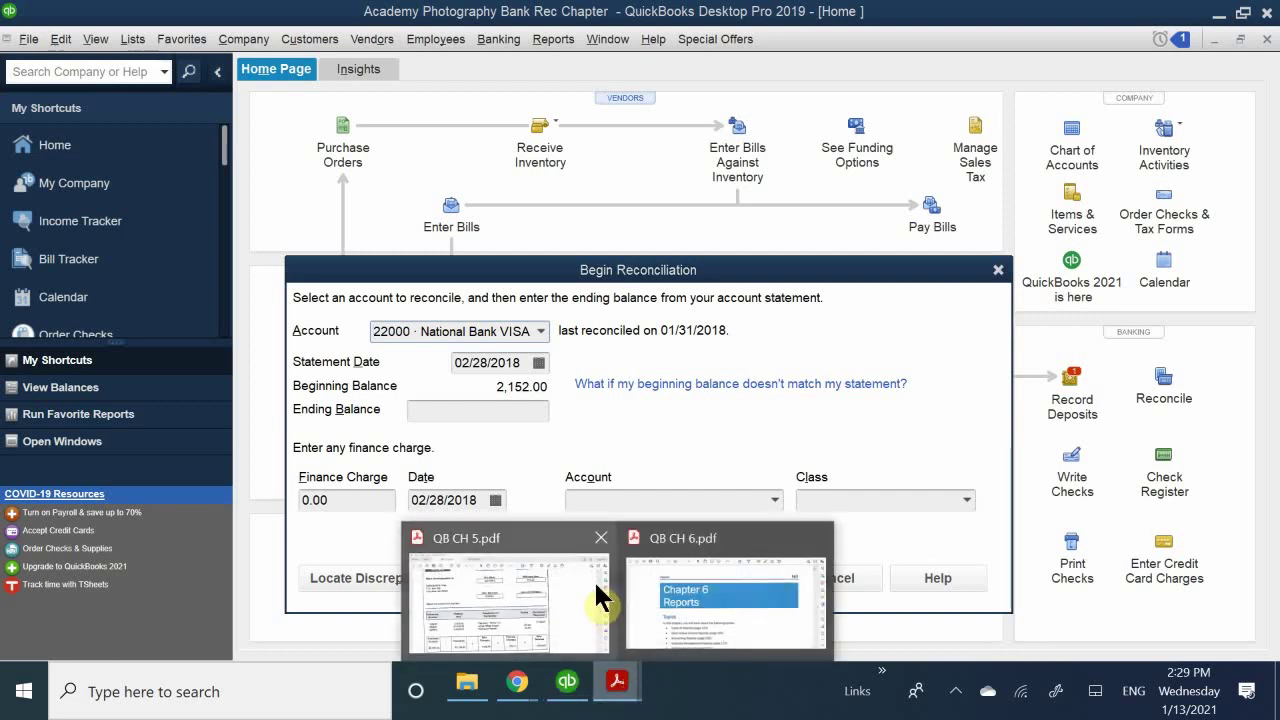
left_click(604, 609)
scroll(629, 486, "up", 7)
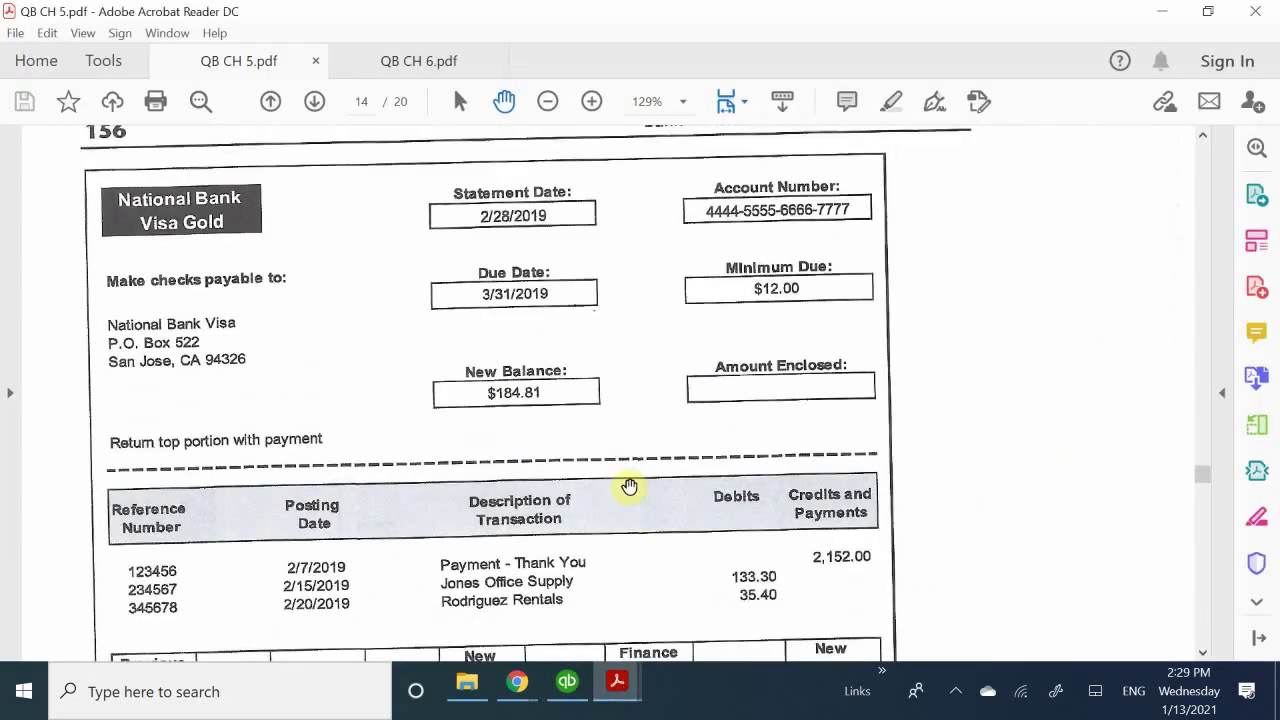
scroll(631, 483, "down", 1)
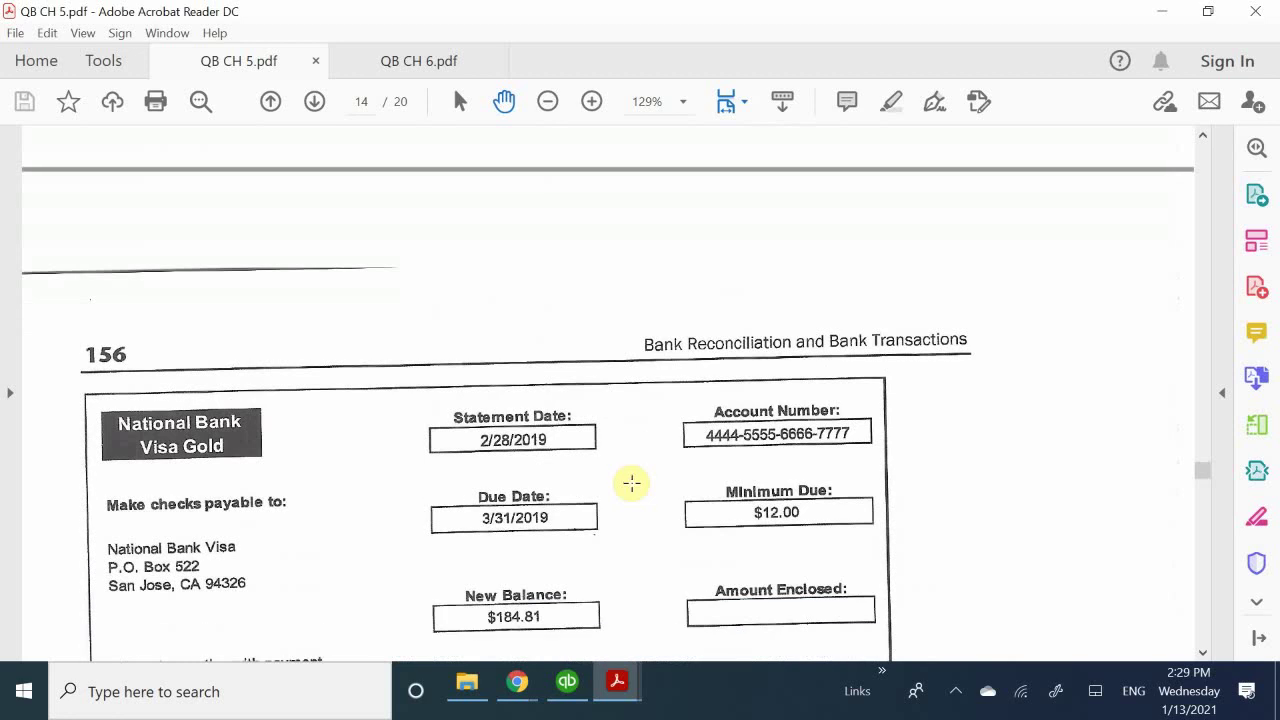
scroll(651, 460, "down", 1)
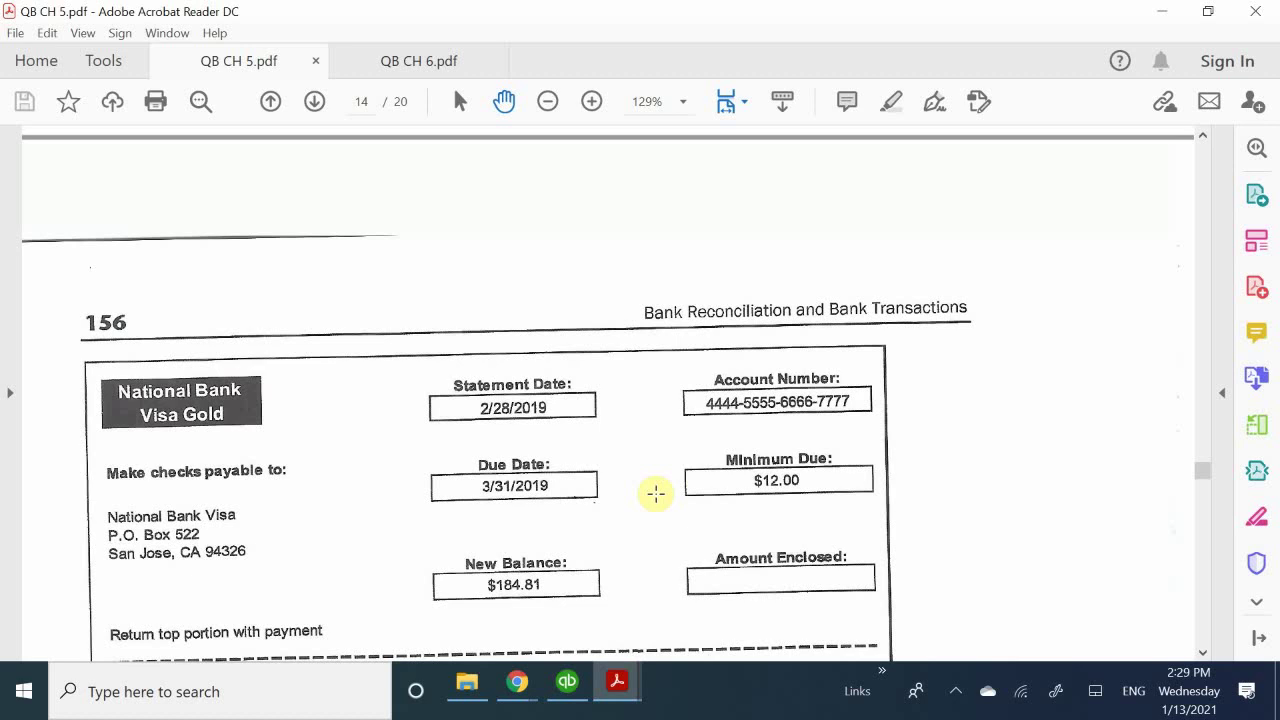
scroll(655, 493, "down", 1)
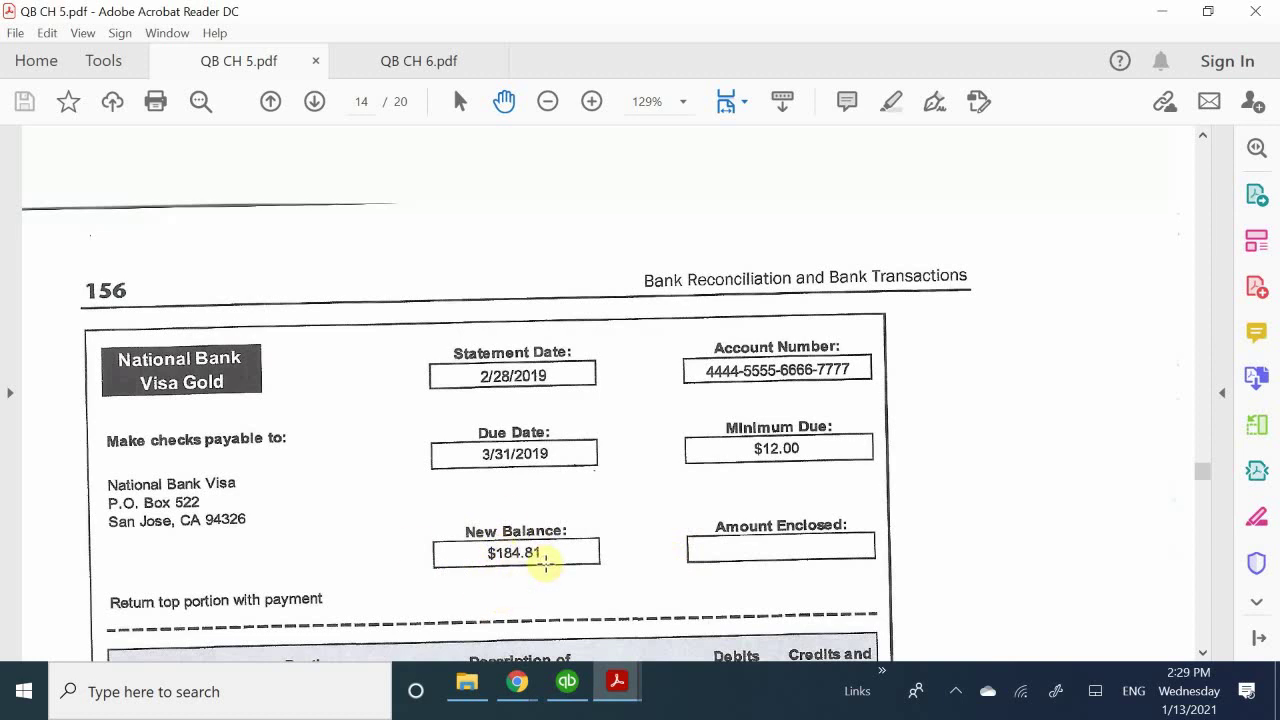
mouse_move(613, 690)
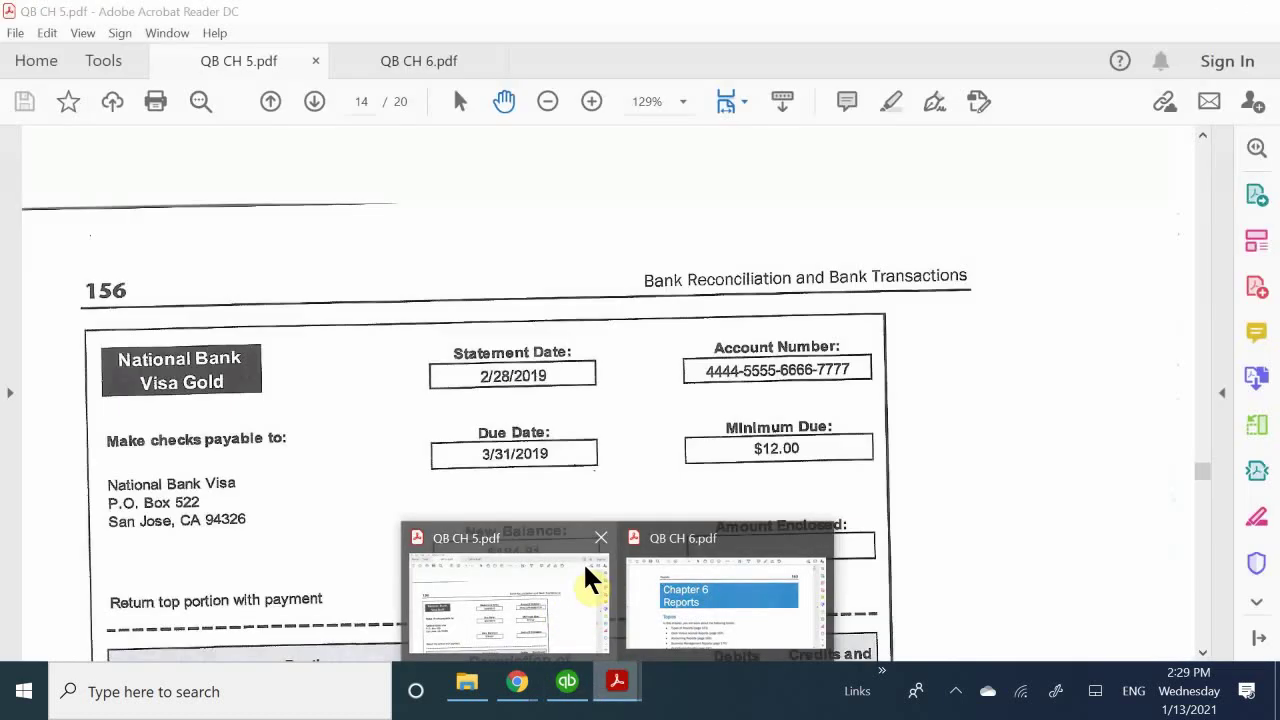
left_click(567, 681)
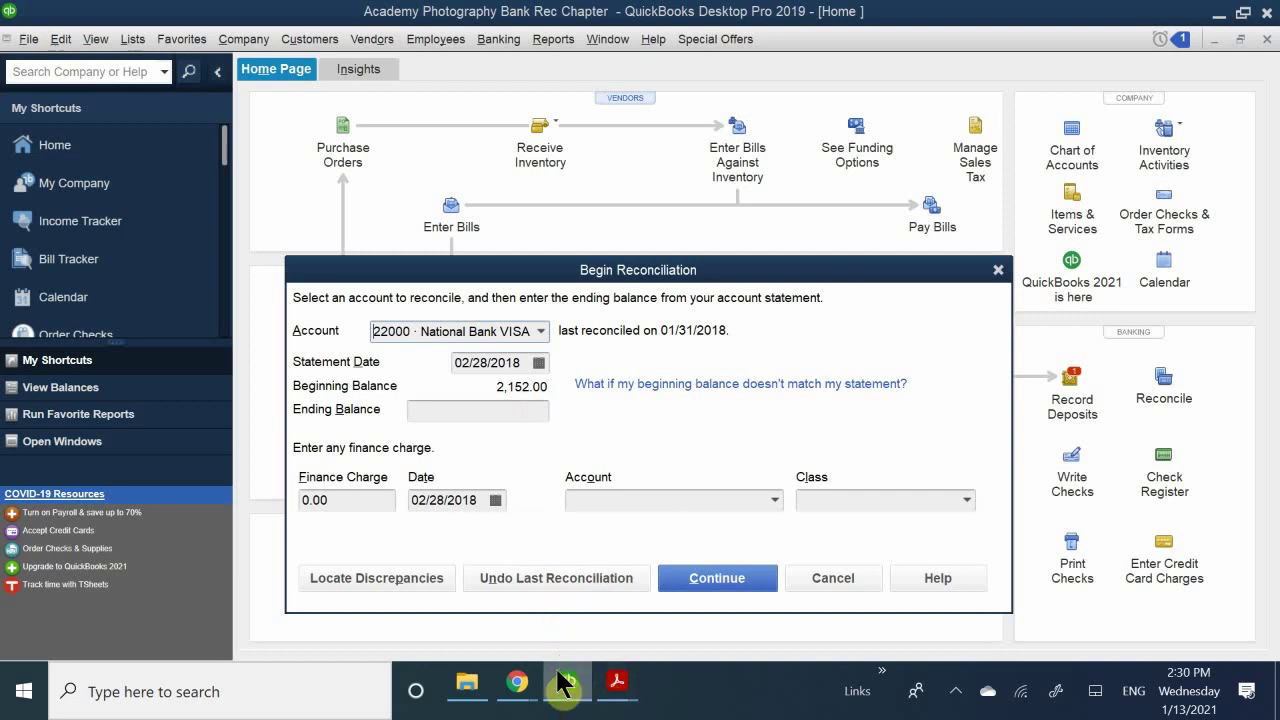
Reopen QB CH 5.pdf and review the Visa Gold statement's transactions, finance charges and new balance.
mouse_move(612, 684)
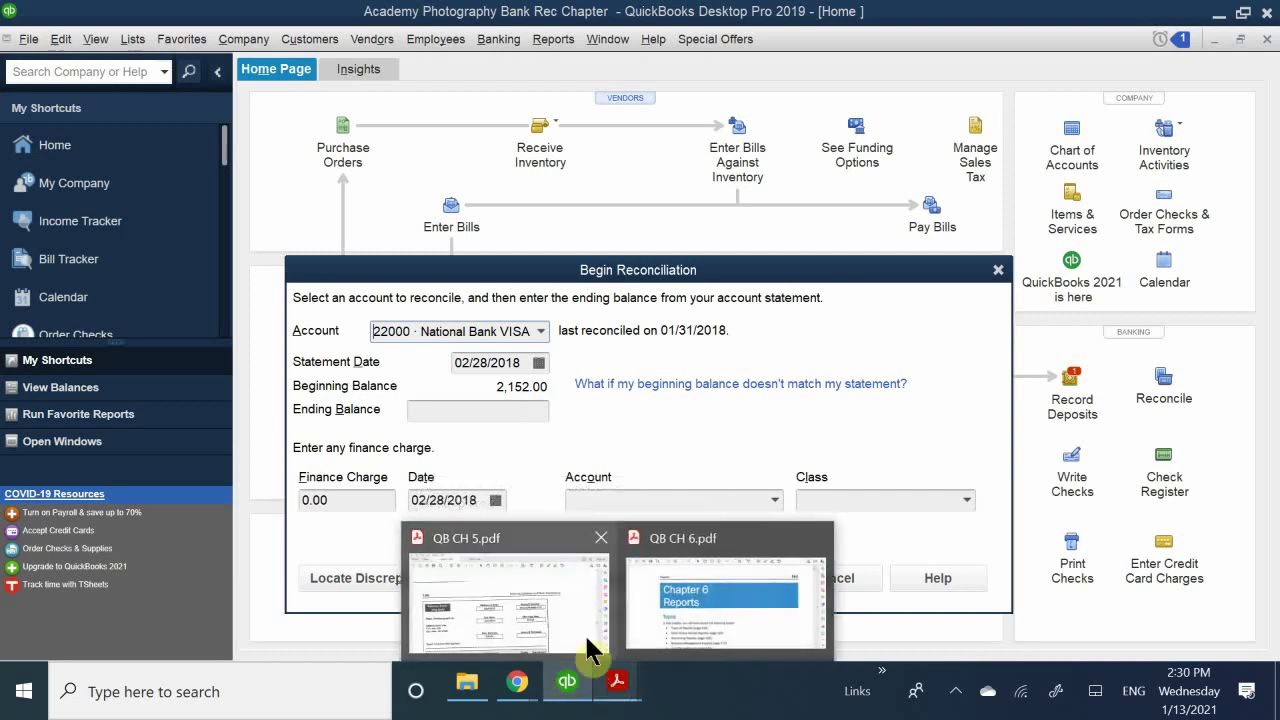
left_click(578, 593)
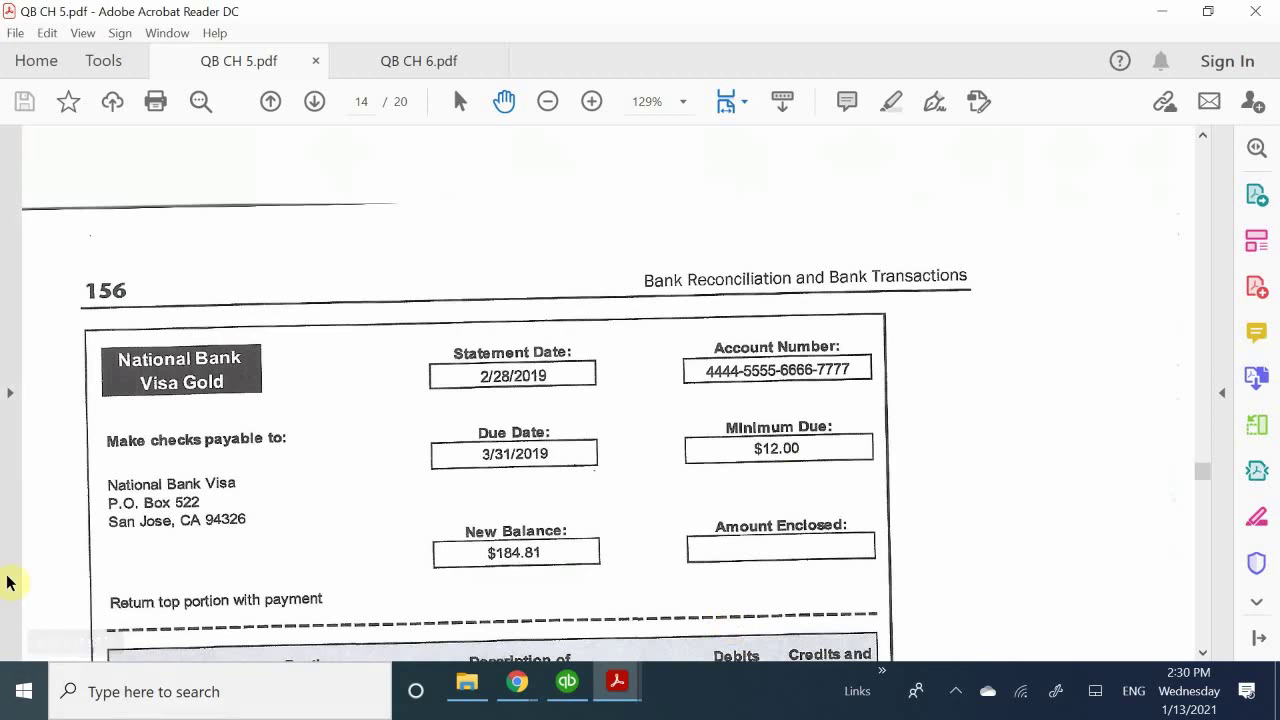
scroll(640, 487, "down", 4)
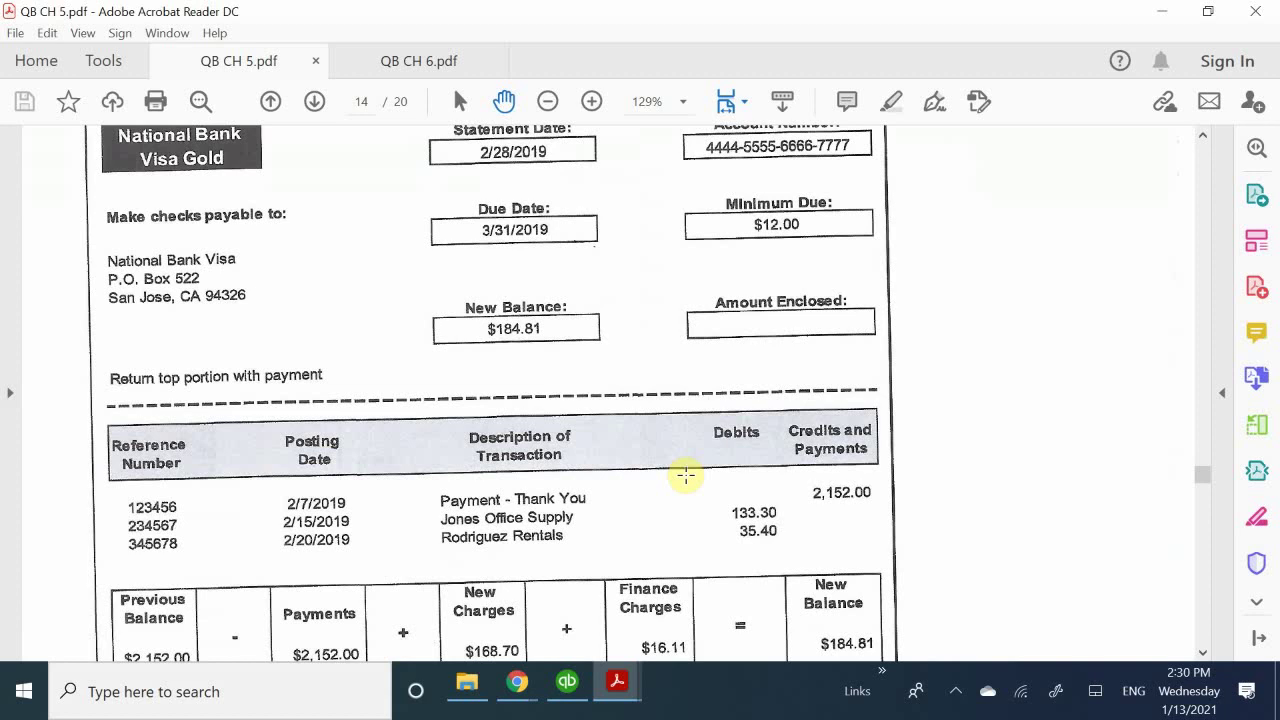
scroll(686, 477, "down", 4)
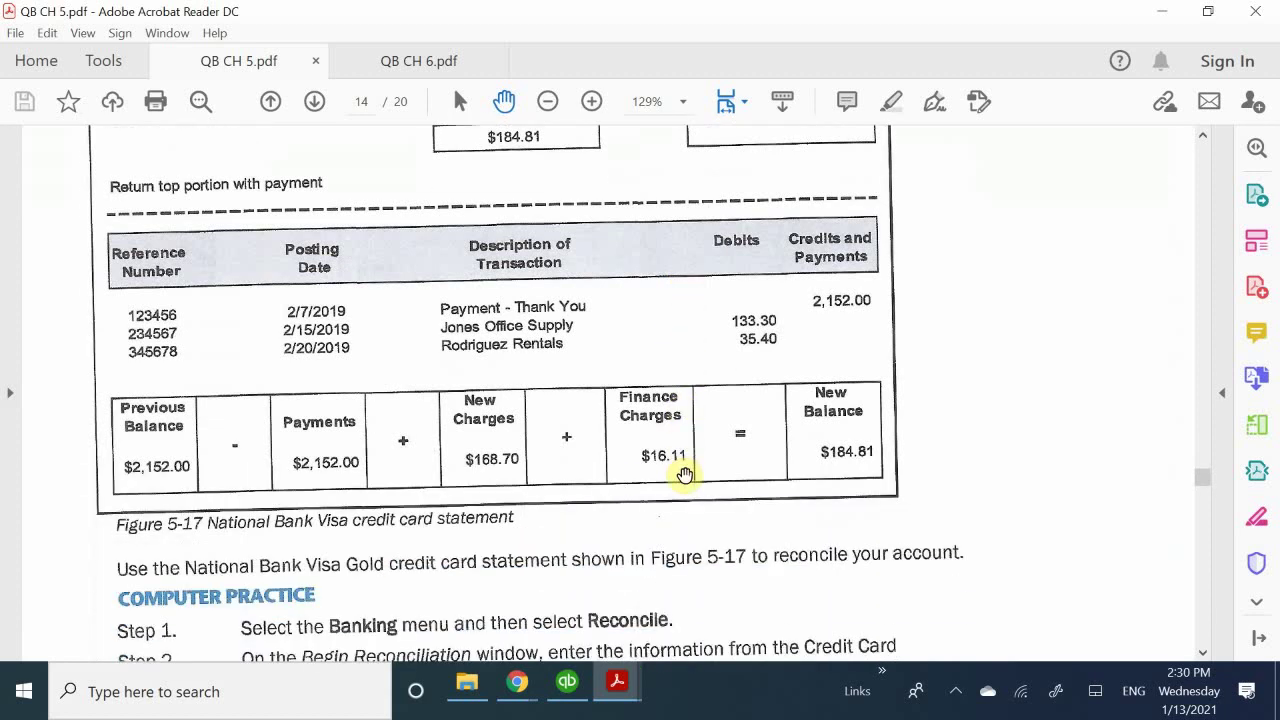
scroll(685, 477, "up", 8)
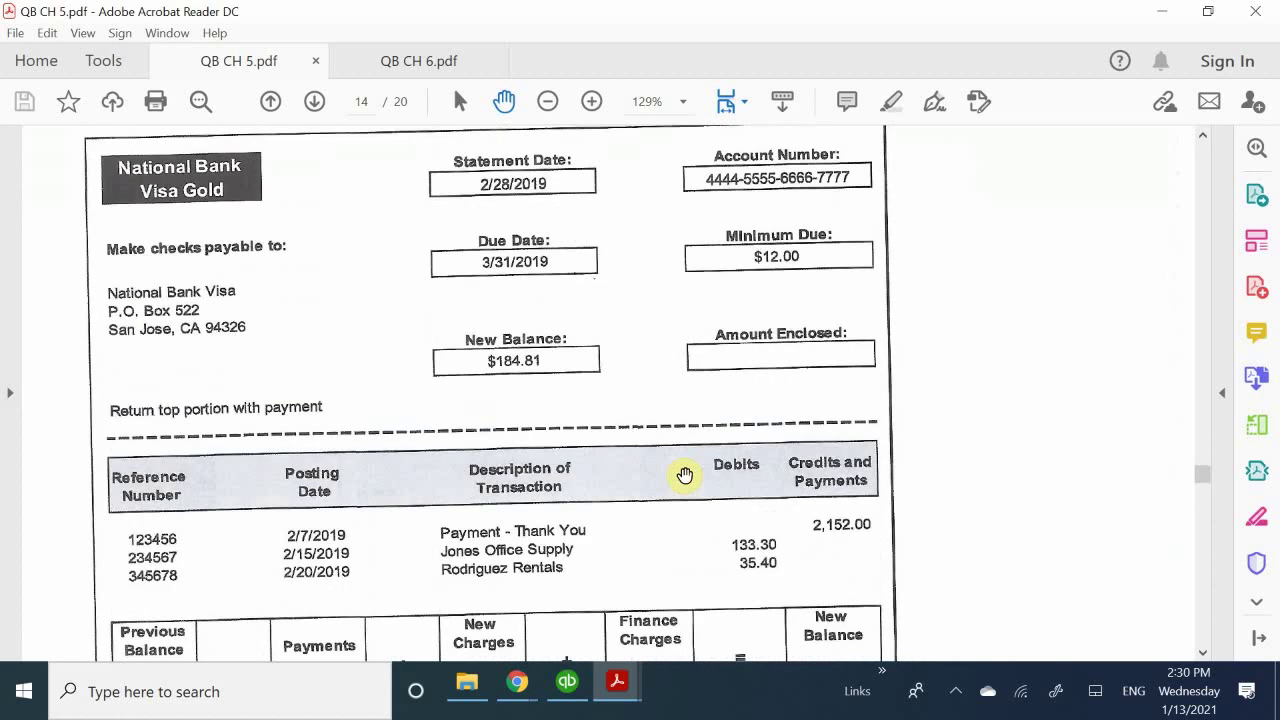
scroll(685, 476, "up", 1)
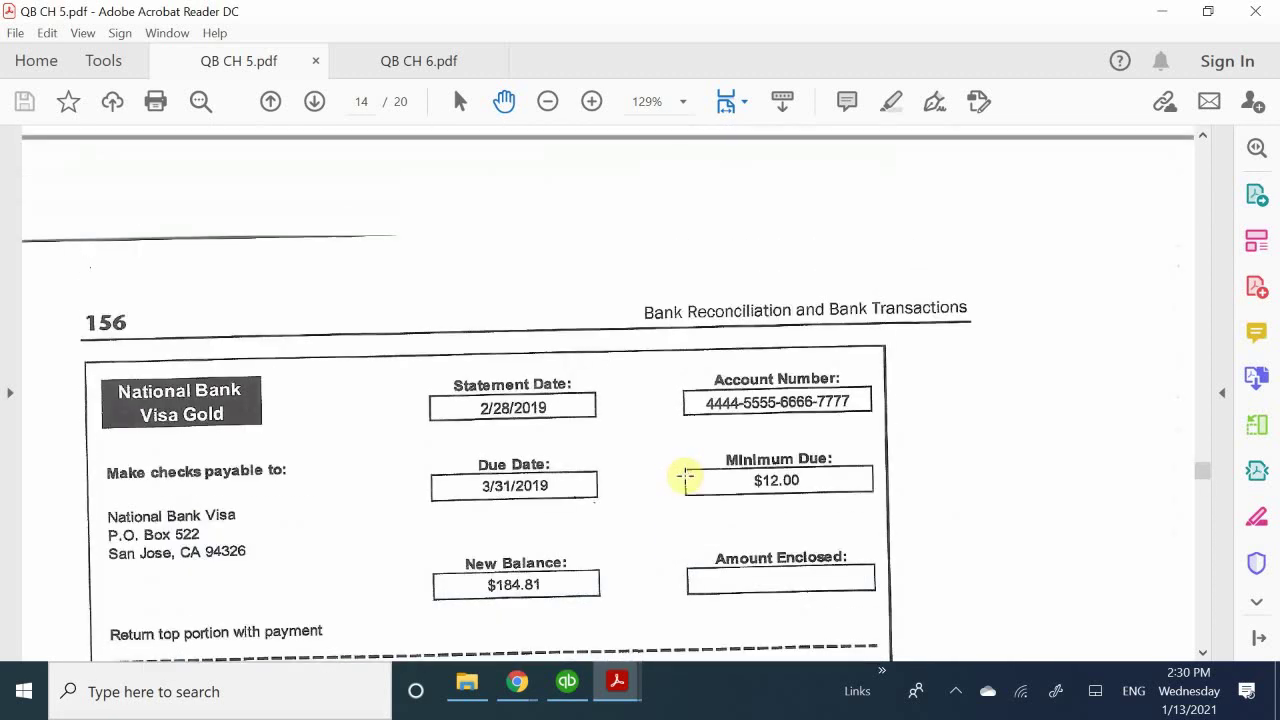
scroll(685, 477, "down", 3)
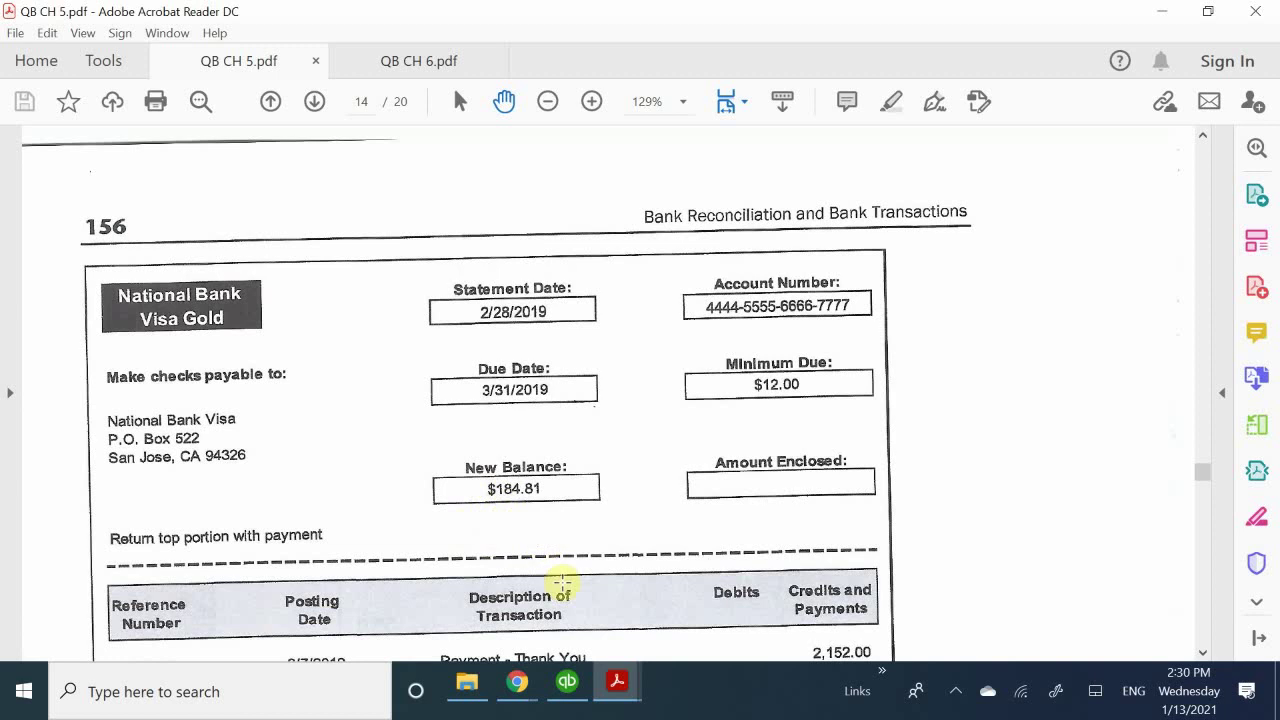
Back in QuickBooks, enter an ending balance of 184.81 and a finance charge of 16.11 for the VISA Gold reconciliation.
left_click(567, 686)
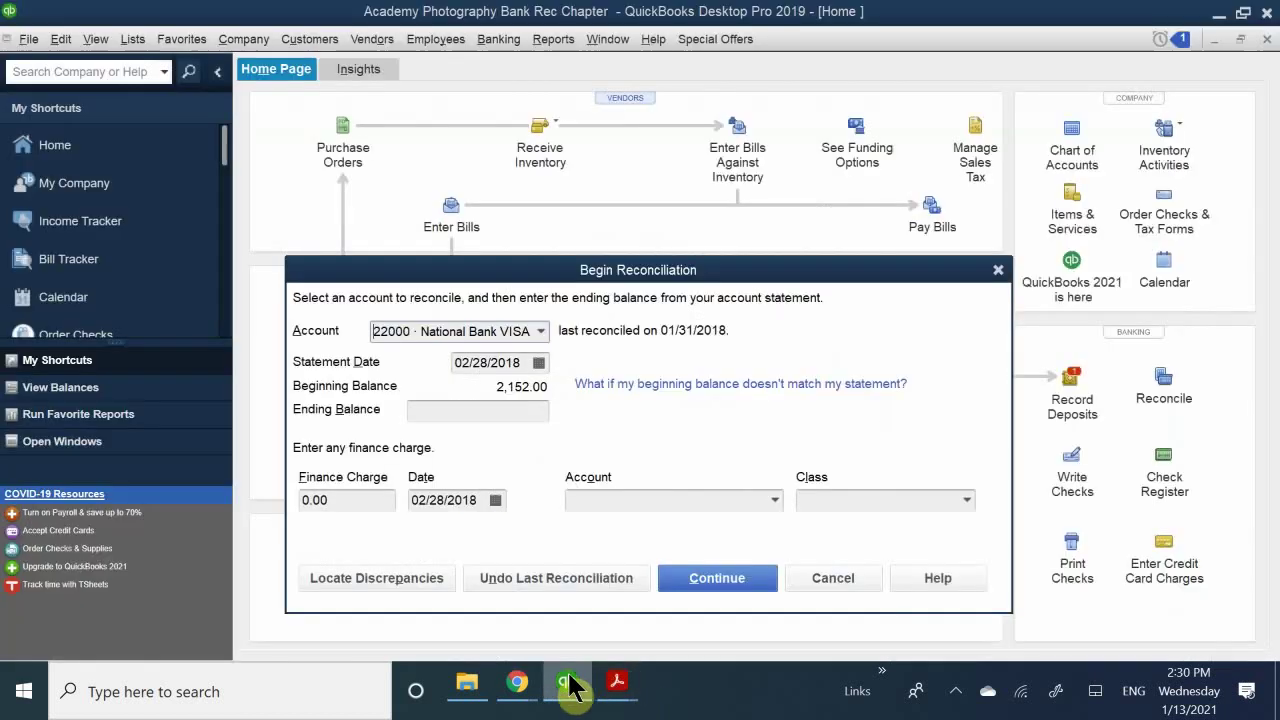
left_click(508, 409)
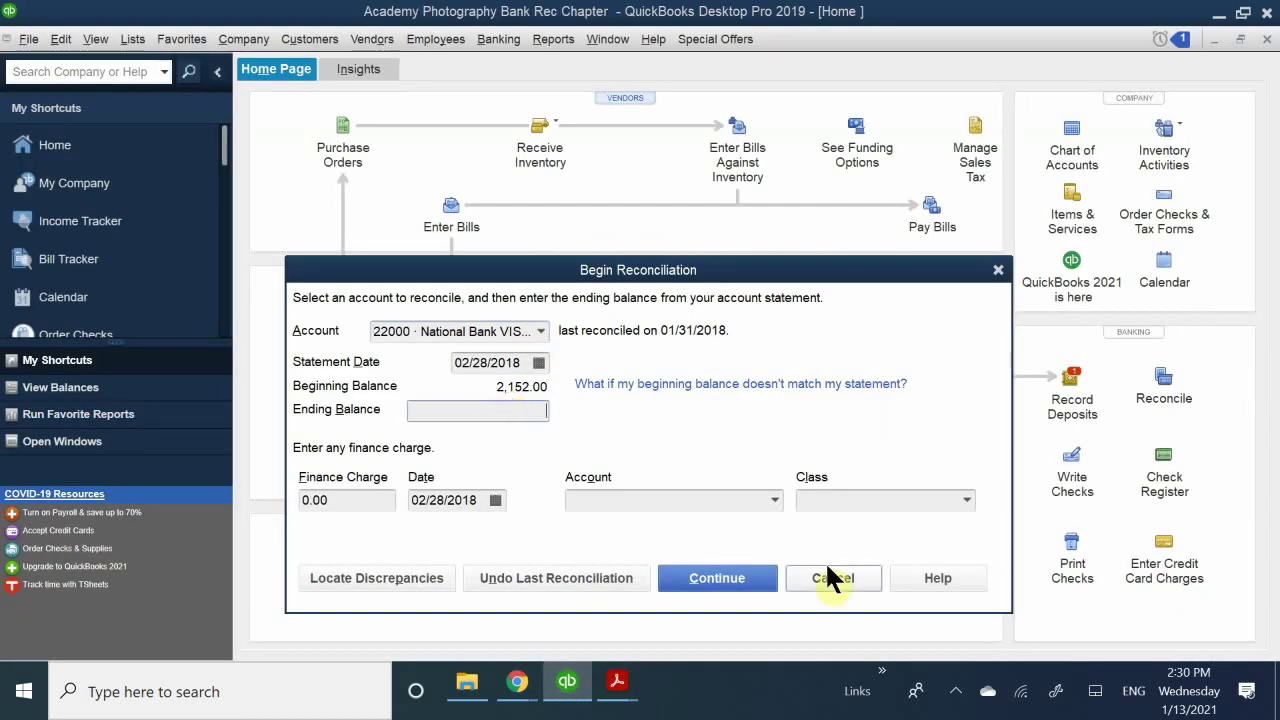
type("184.81")
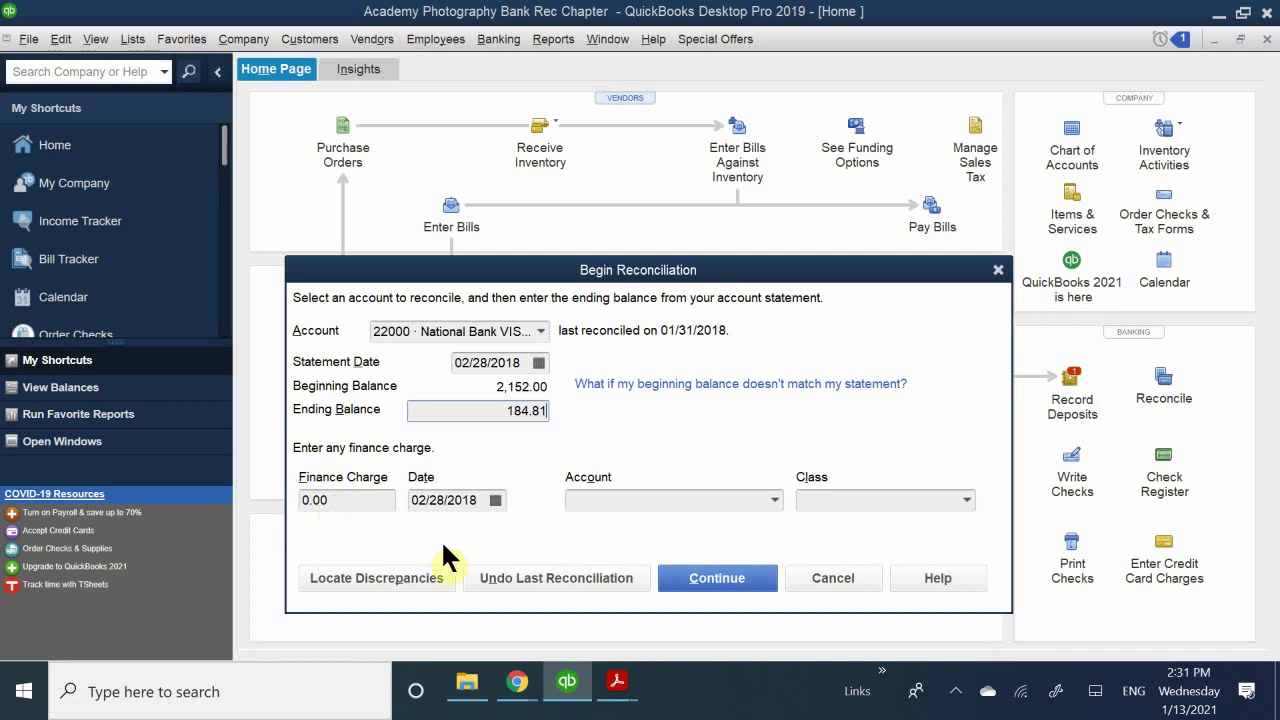
left_click(362, 501)
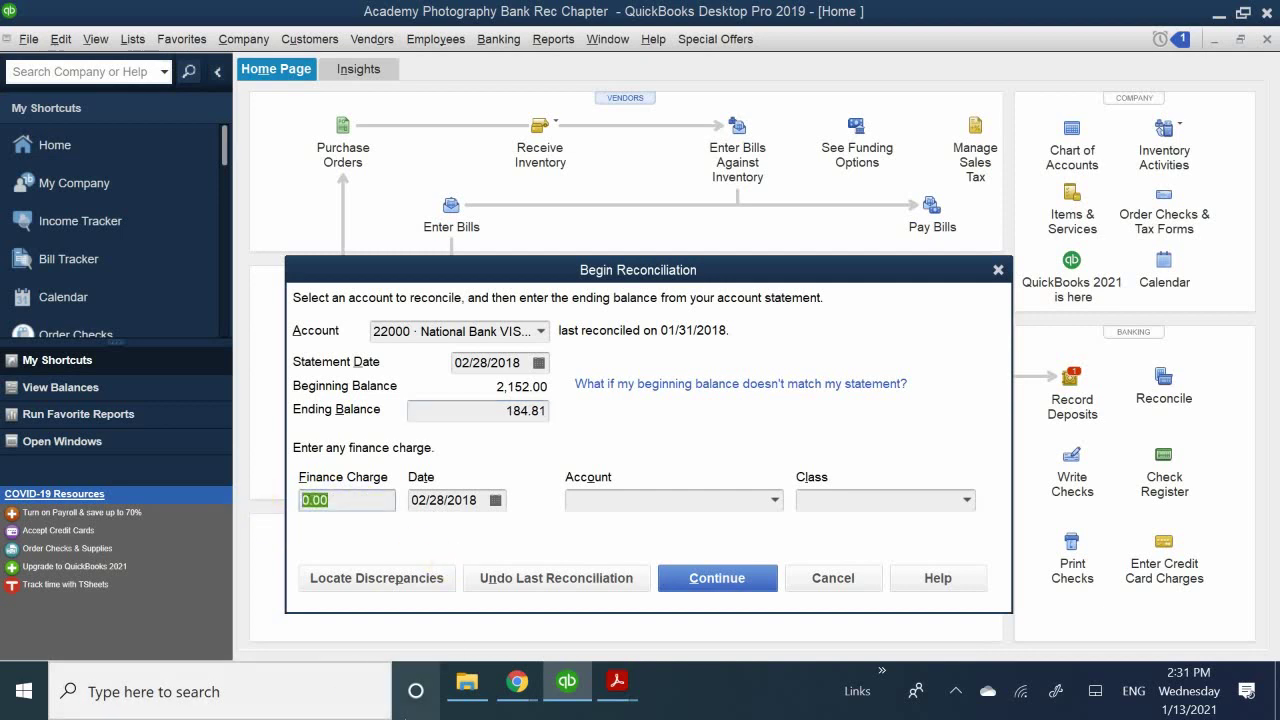
type("16.11")
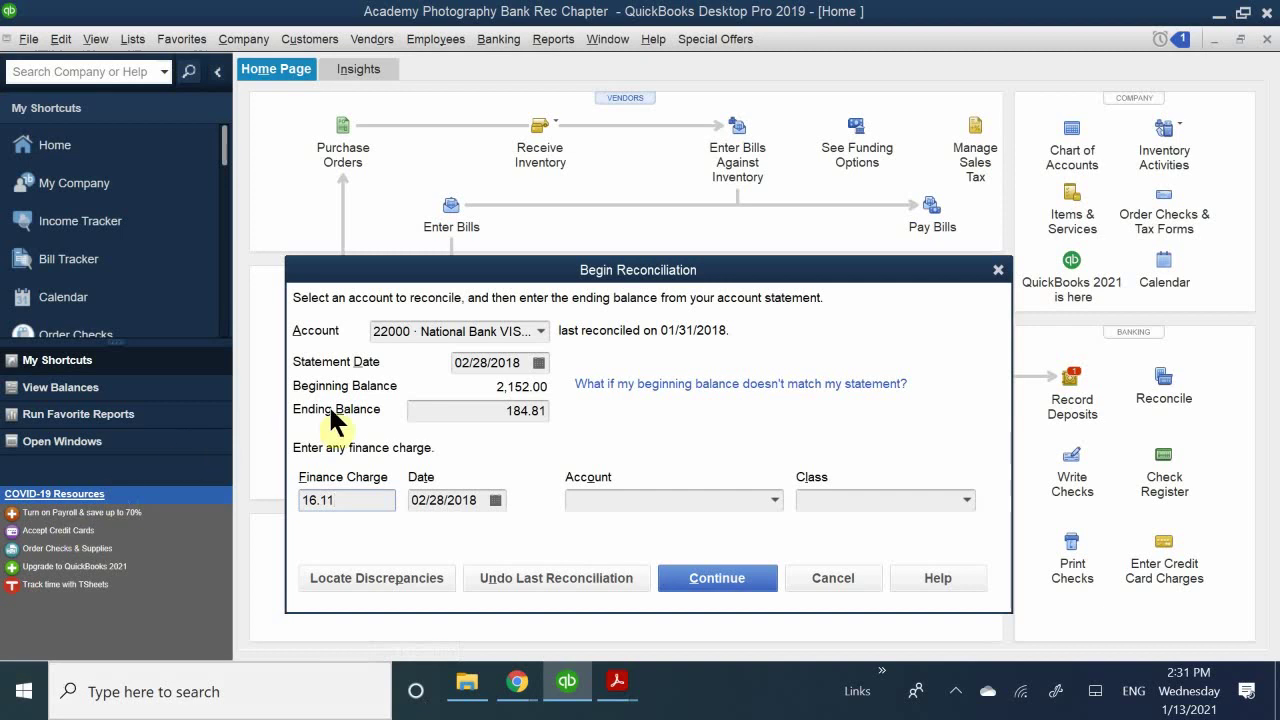
Assign the finance charge to account 63400 · Interest Expense with class Overhead, and continue to the credit card reconciliation window.
left_click(424, 500)
left_click(603, 502)
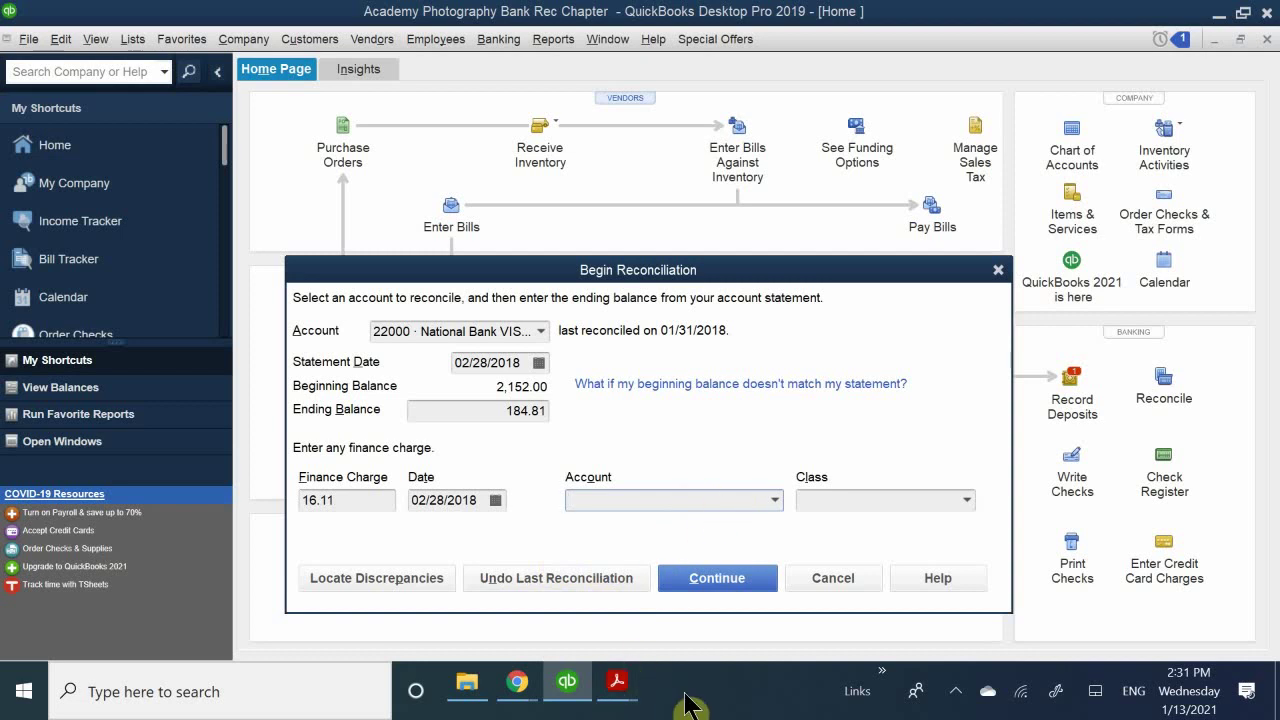
type("Interest Expense")
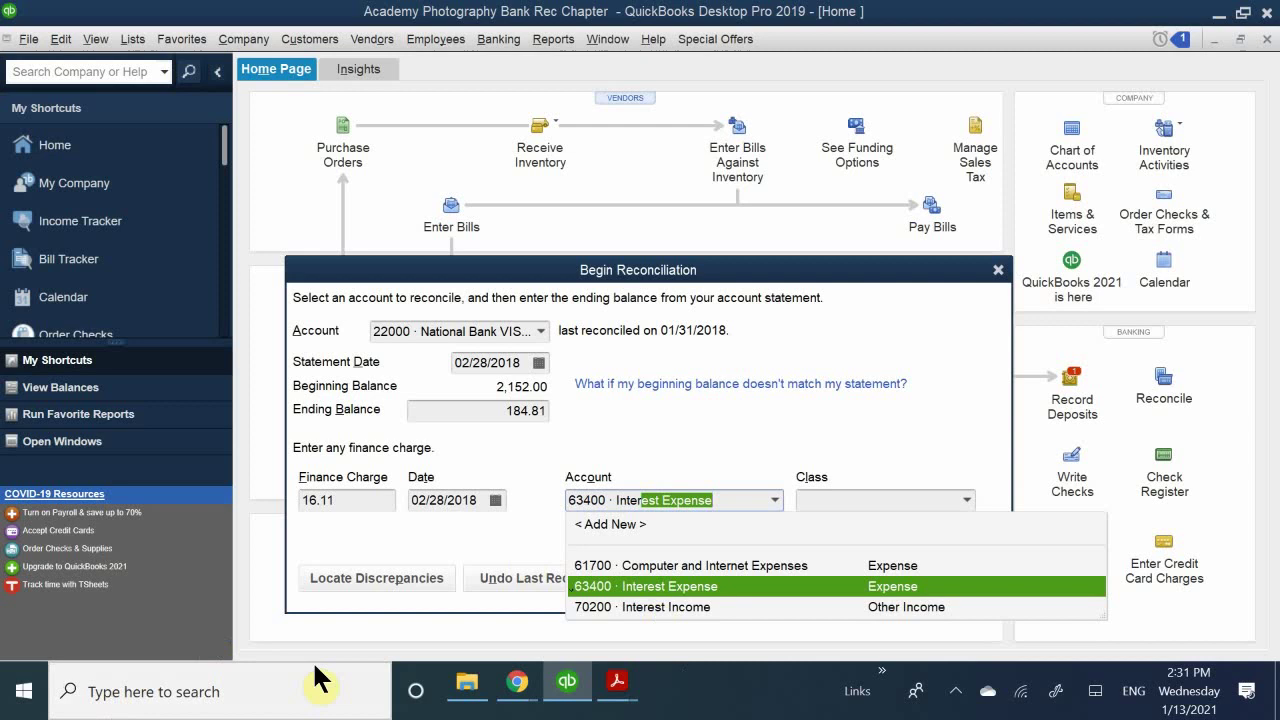
left_click(765, 584)
key("Tab")
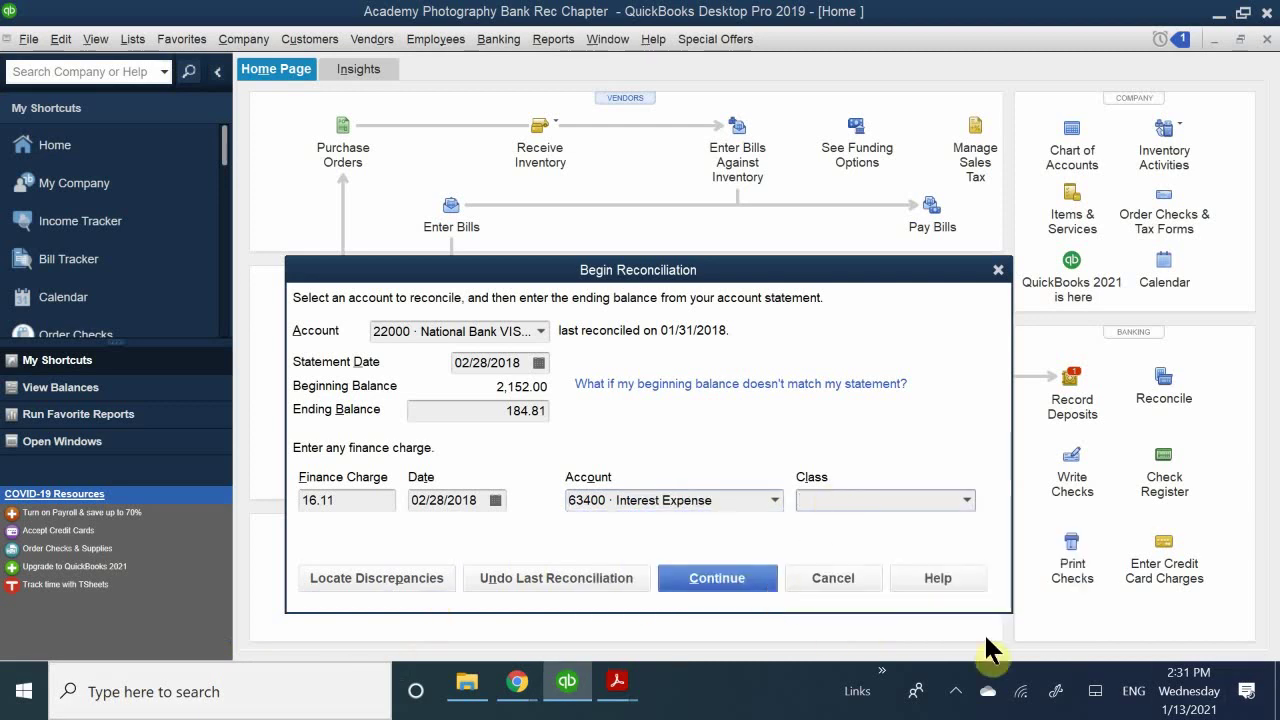
type("p")
key("BackSpace")
type("Overhead")
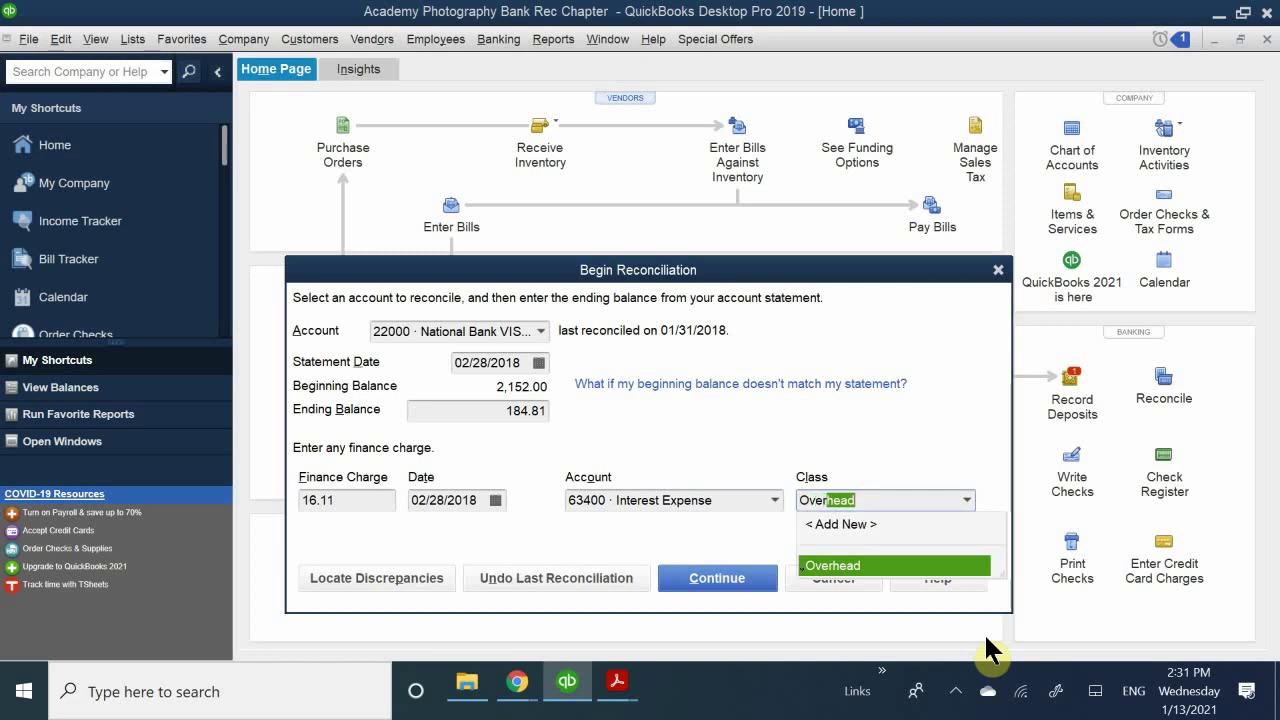
left_click(827, 565)
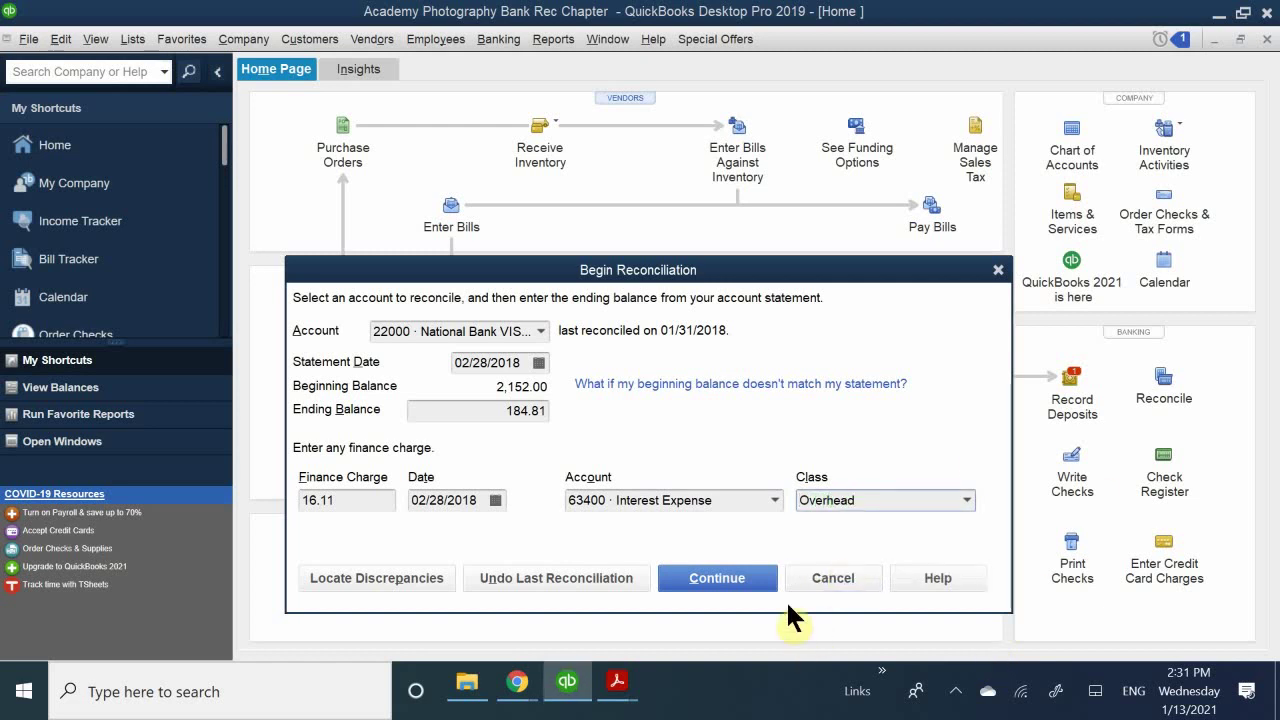
left_click(712, 573)
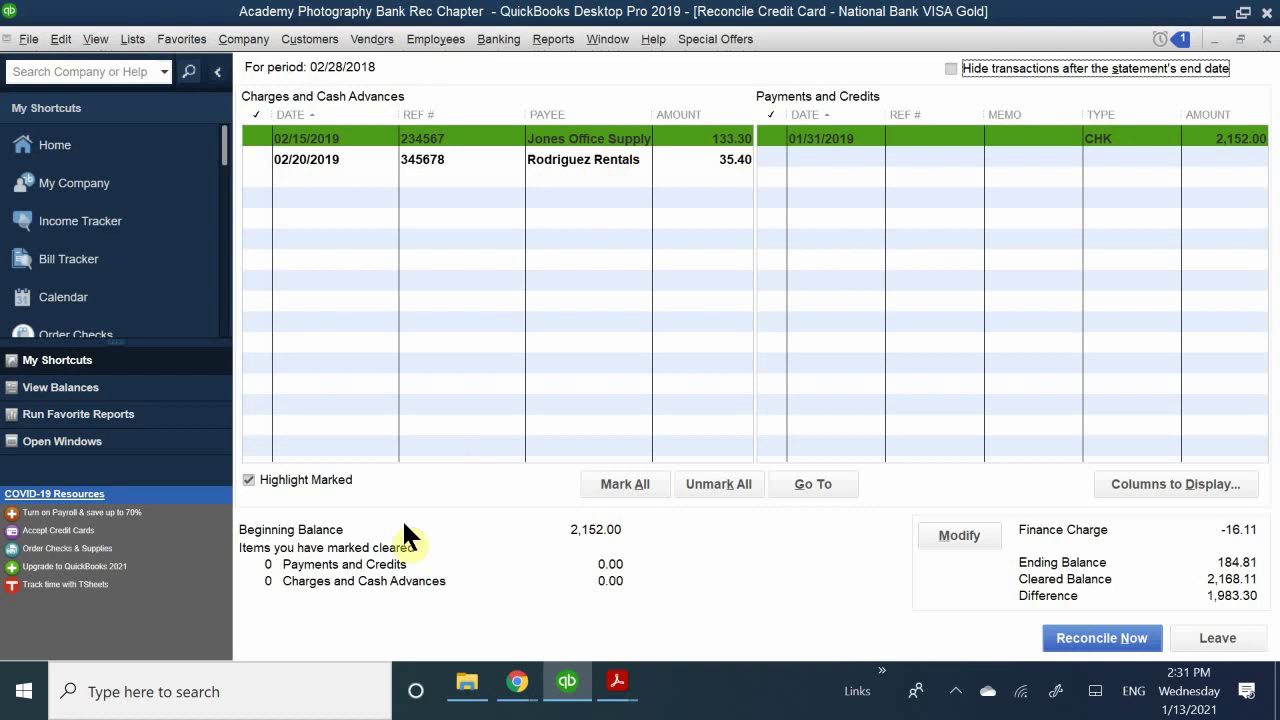
Switch to QB CH 5.pdf in Acrobat Reader, check the Visa Gold statement's listed payment, charges and finance charge, and return to QuickBooks.
mouse_move(610, 680)
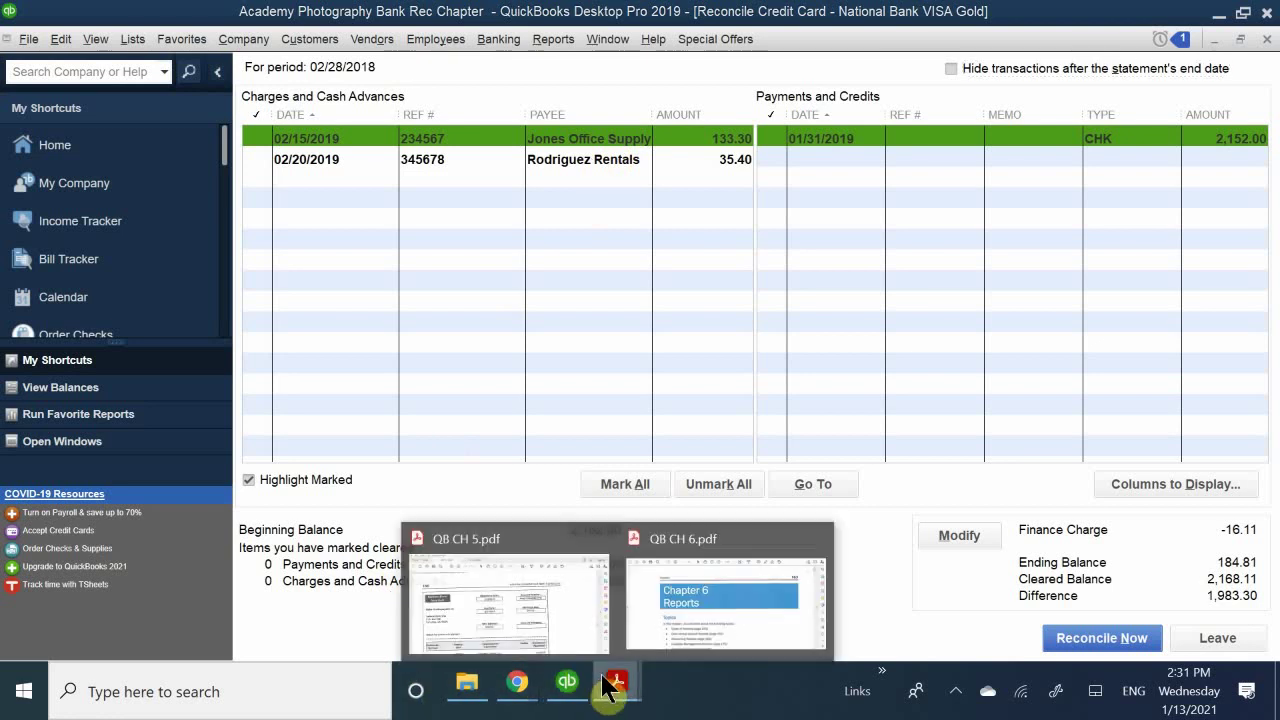
left_click(528, 590)
scroll(563, 491, "down", 1)
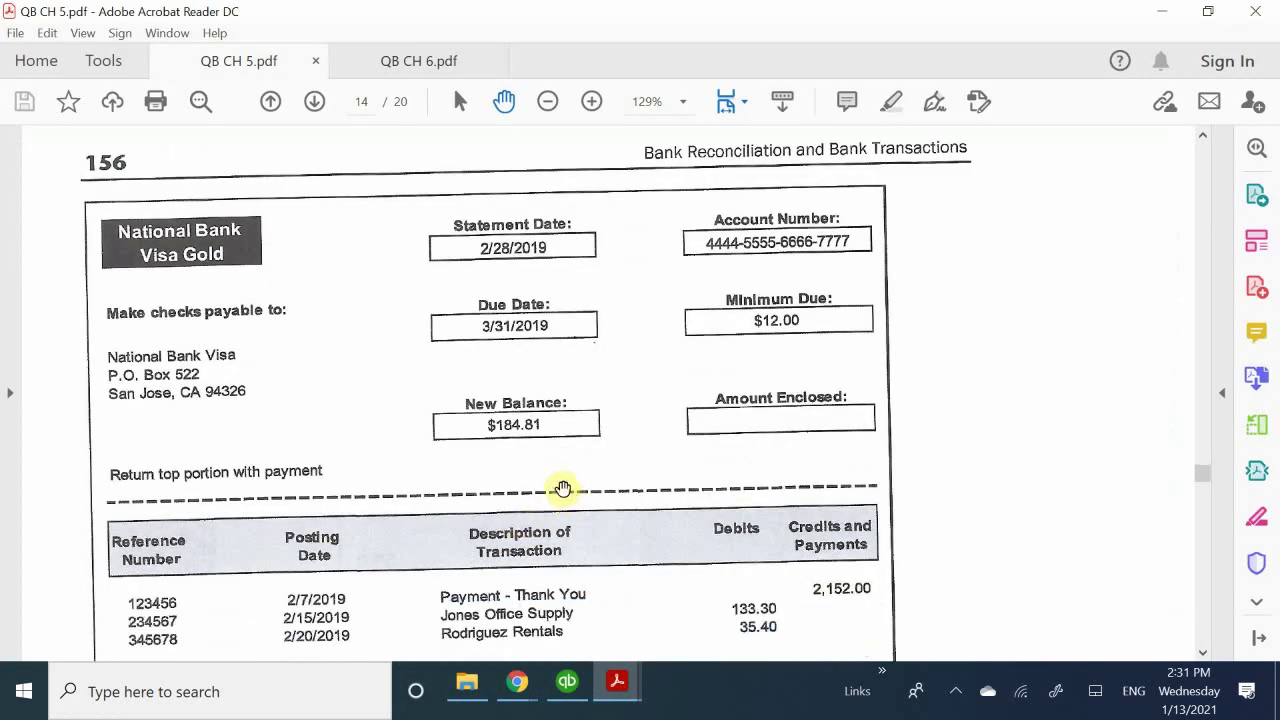
scroll(503, 429, "down", 2)
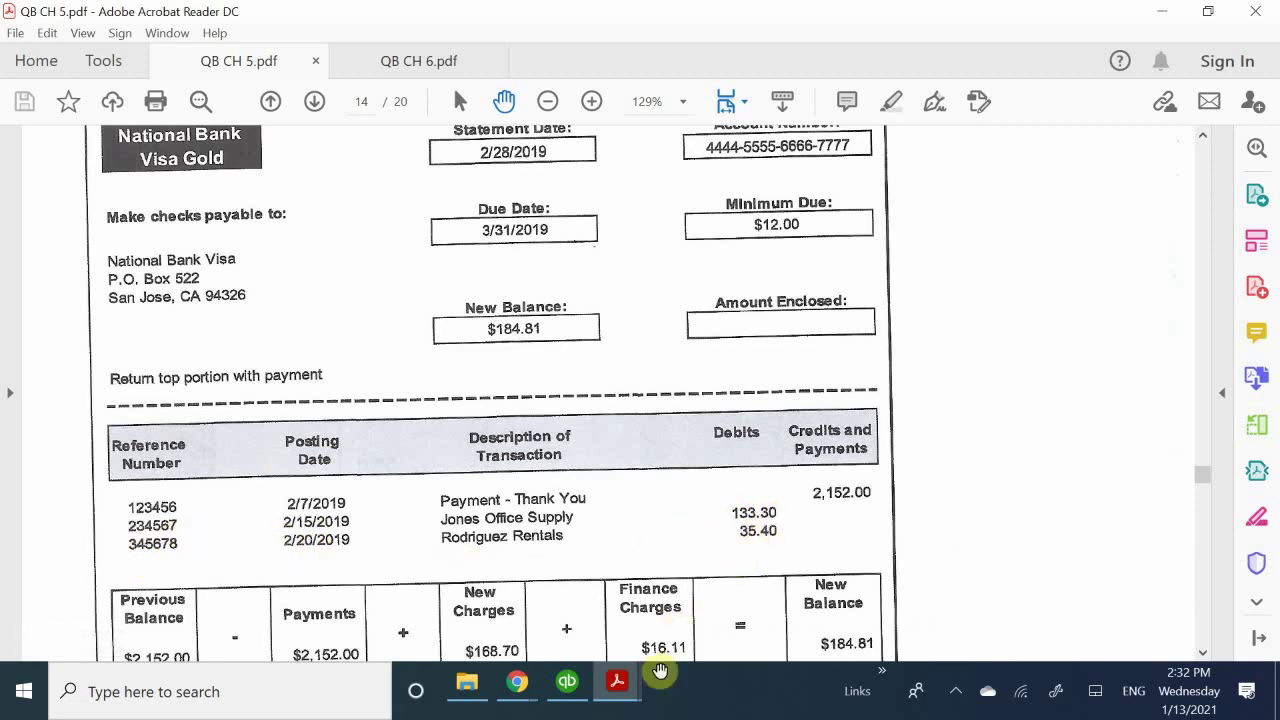
left_click(567, 684)
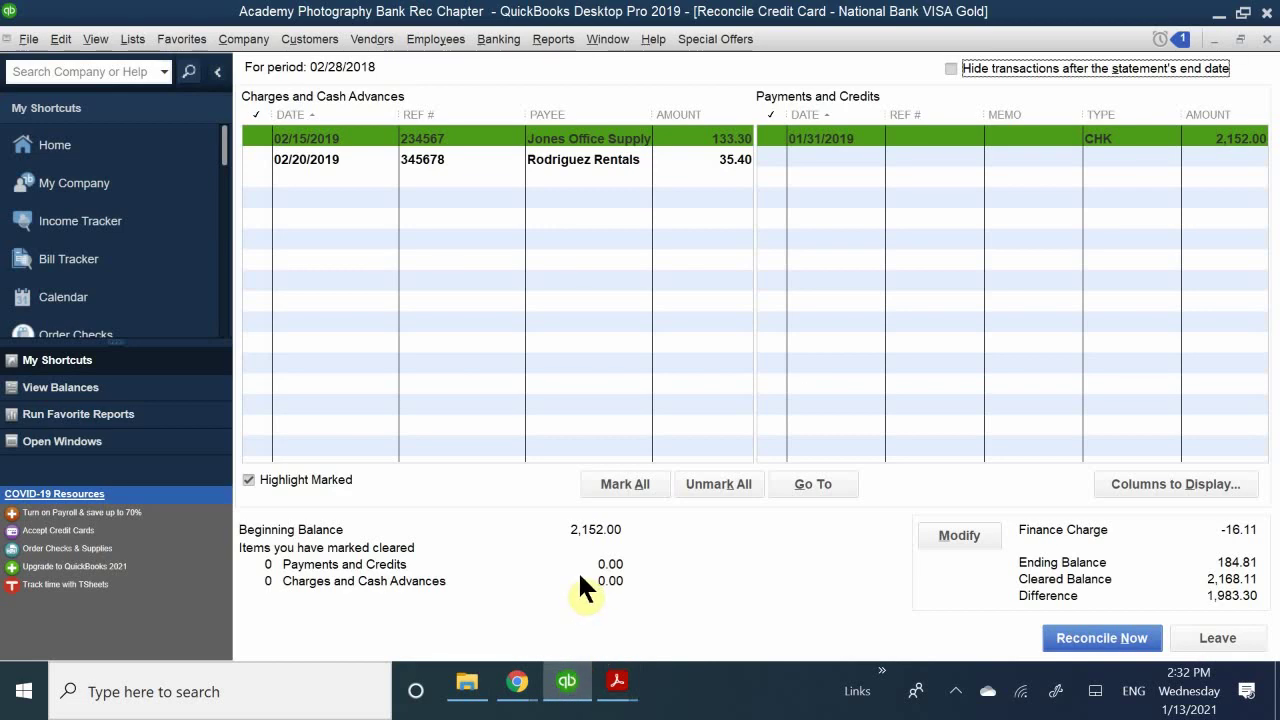
Mark the 2,152.00 payment and the Jones Office Supply and Rodriguez Rentals charges as cleared, and complete the VISA Gold reconciliation.
left_click(771, 138)
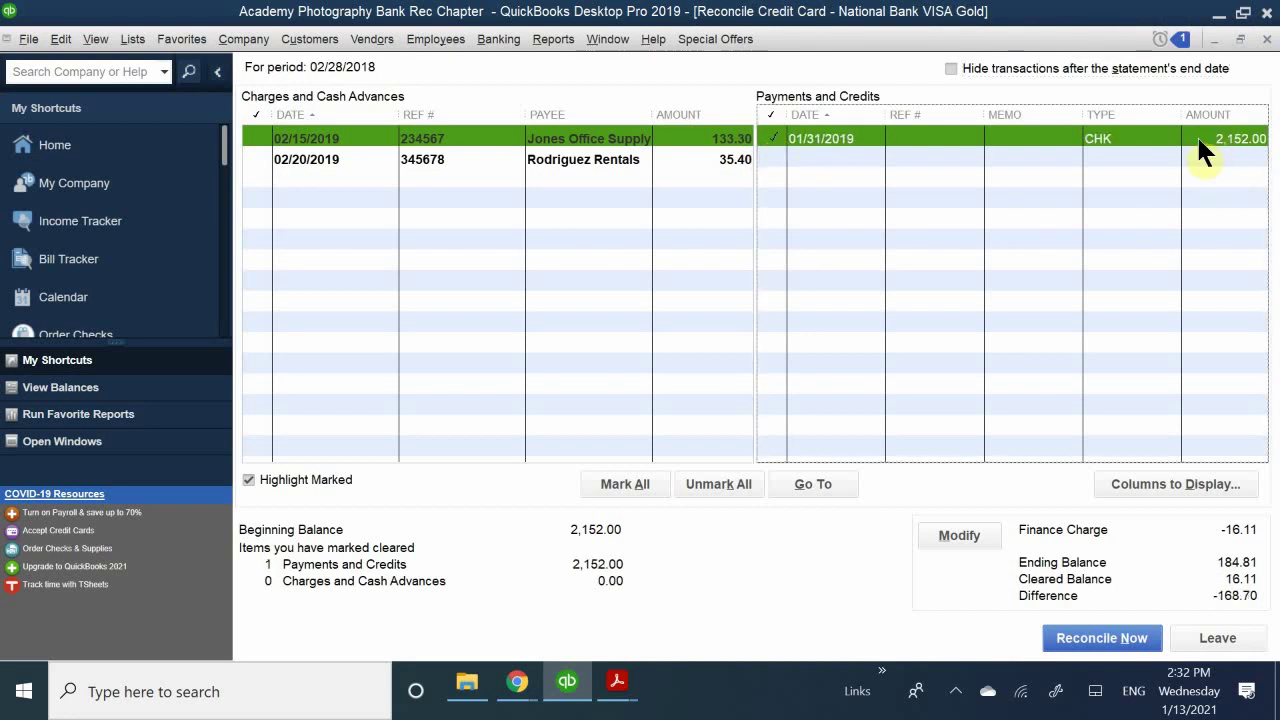
left_click(253, 139)
left_click(256, 157)
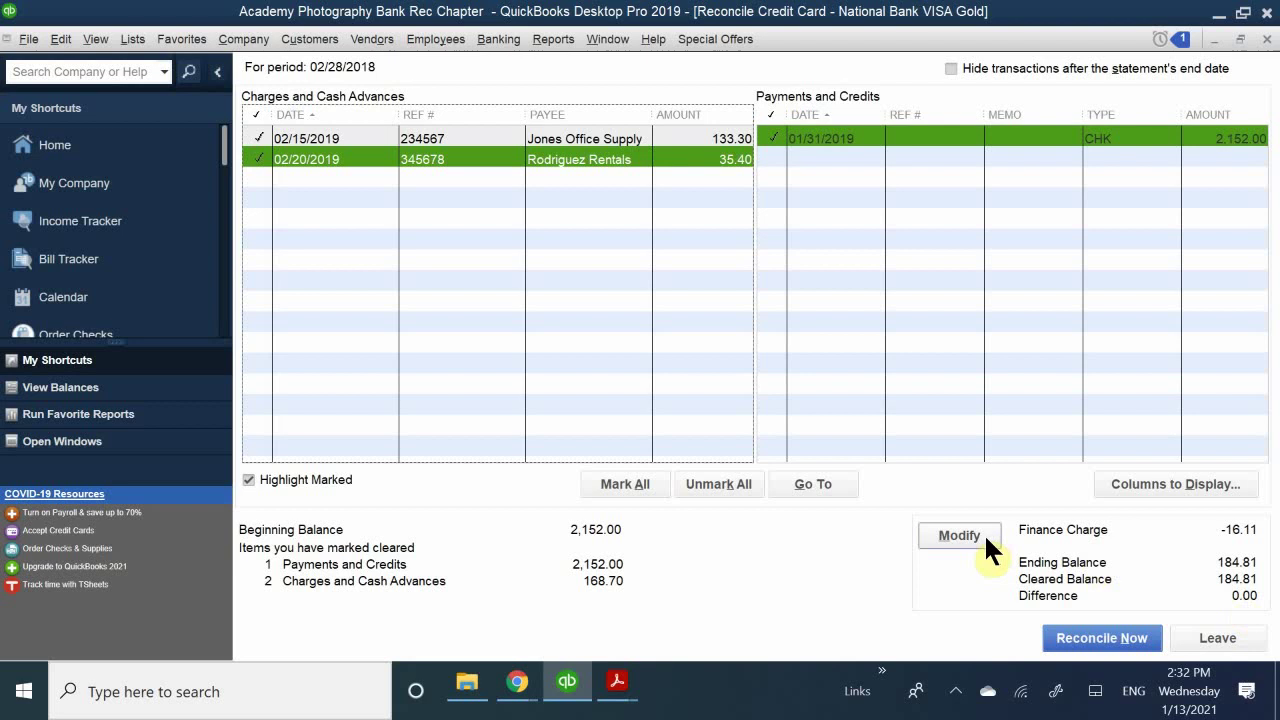
left_click(1087, 643)
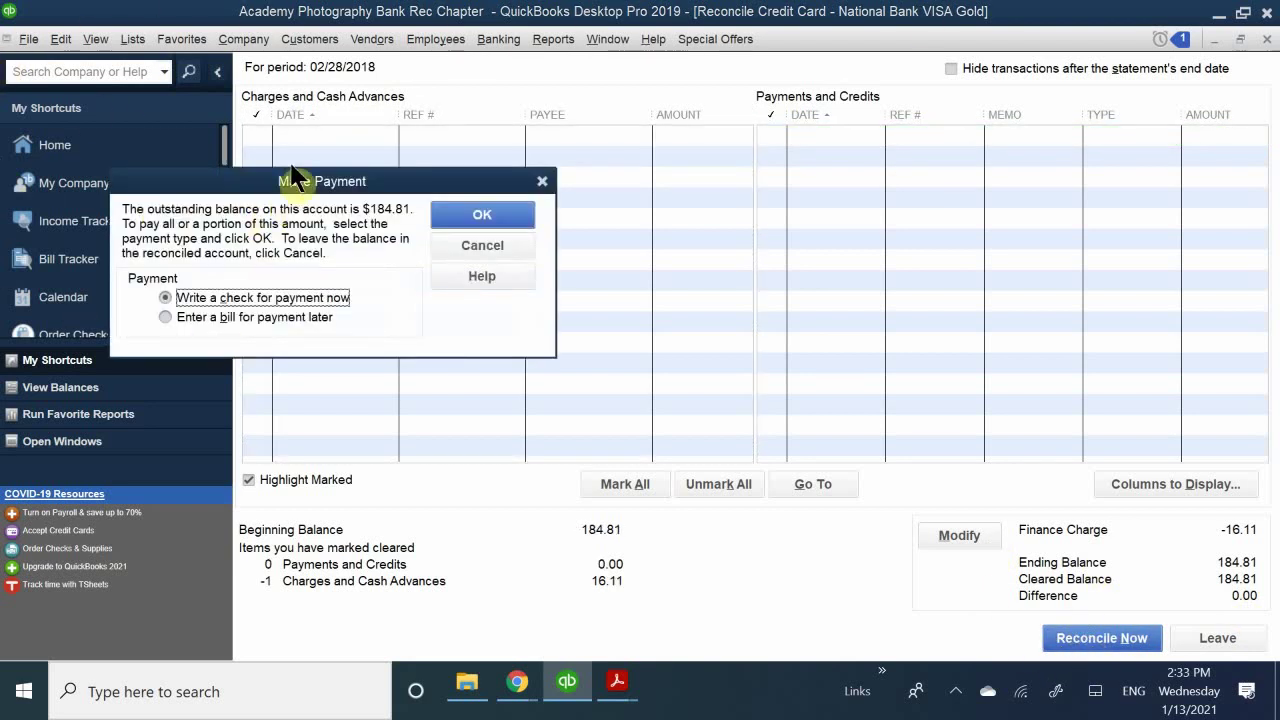
Choose to enter a bill for the outstanding card balance, dismiss the reconciliation report selection, and save the 184.81 National Bank bill.
left_click_drag(330, 180, 600, 309)
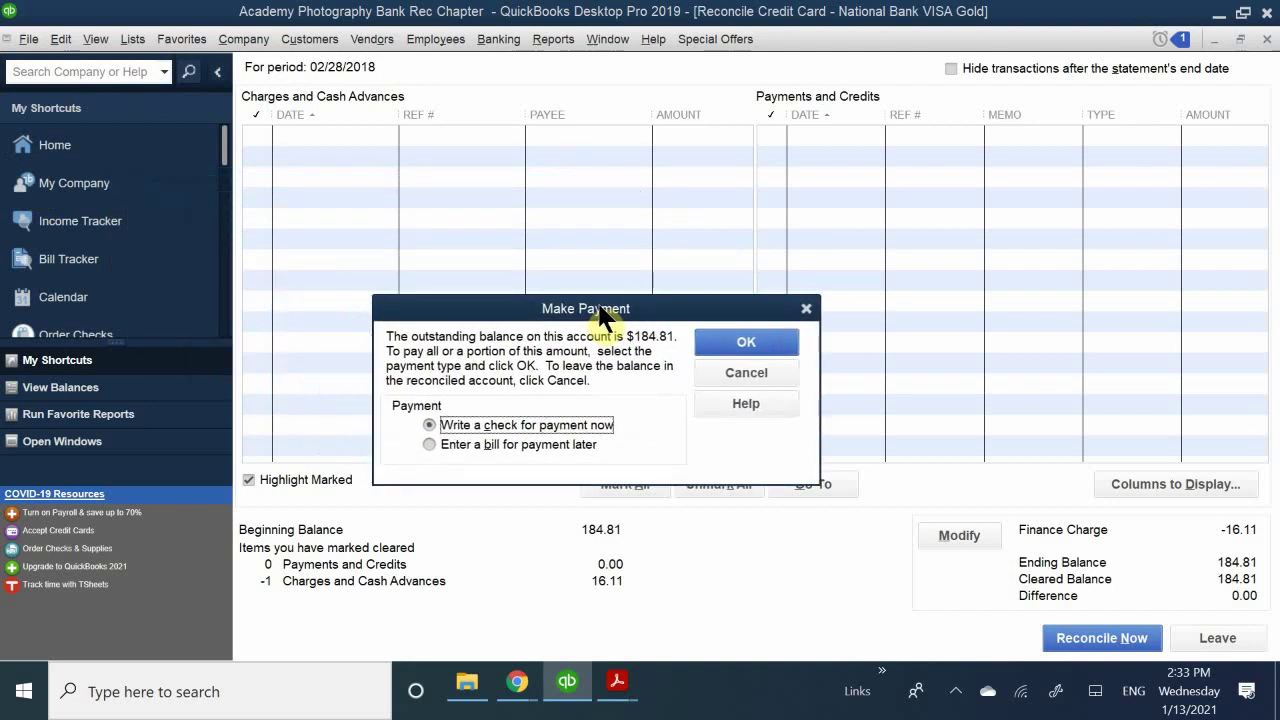
left_click(498, 442)
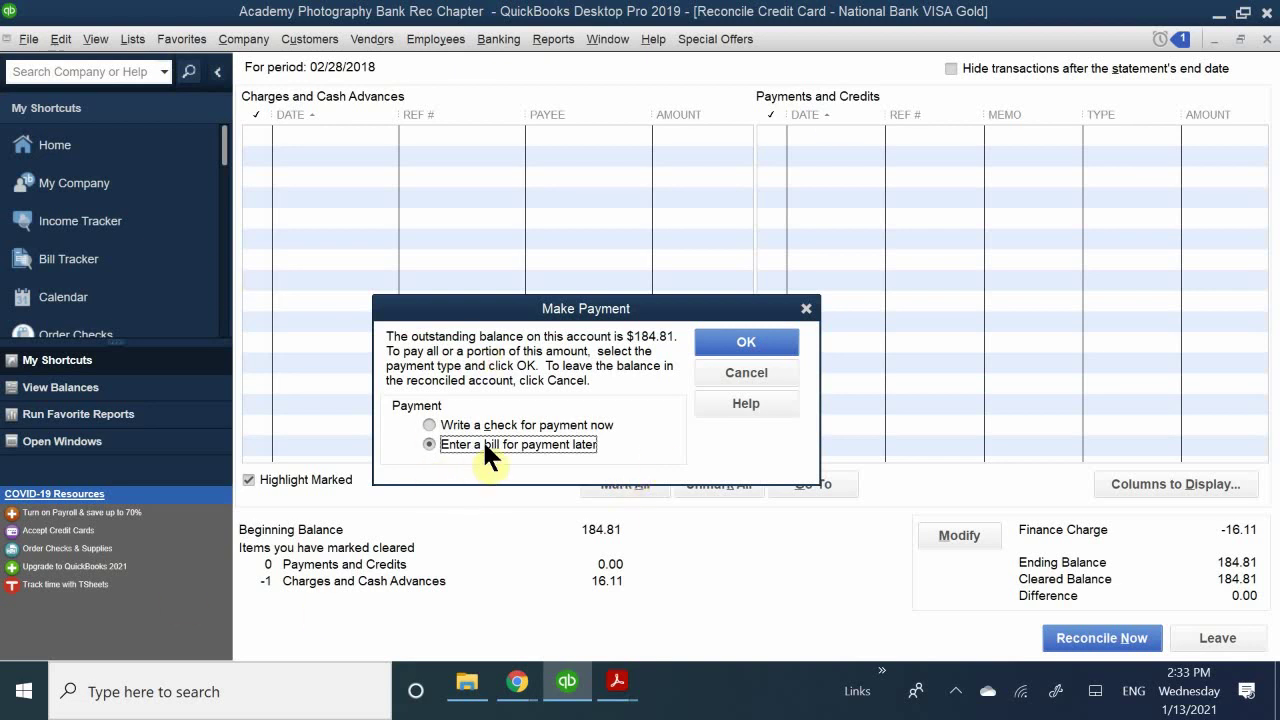
left_click(711, 340)
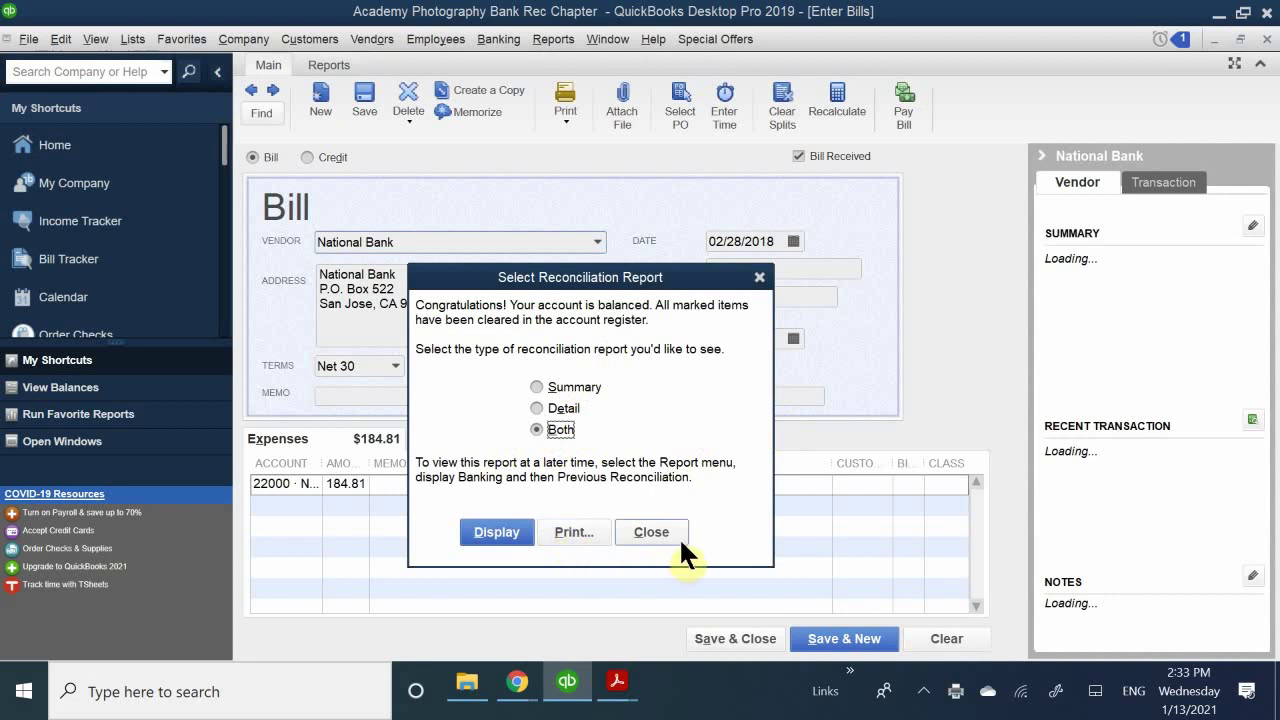
left_click(655, 527)
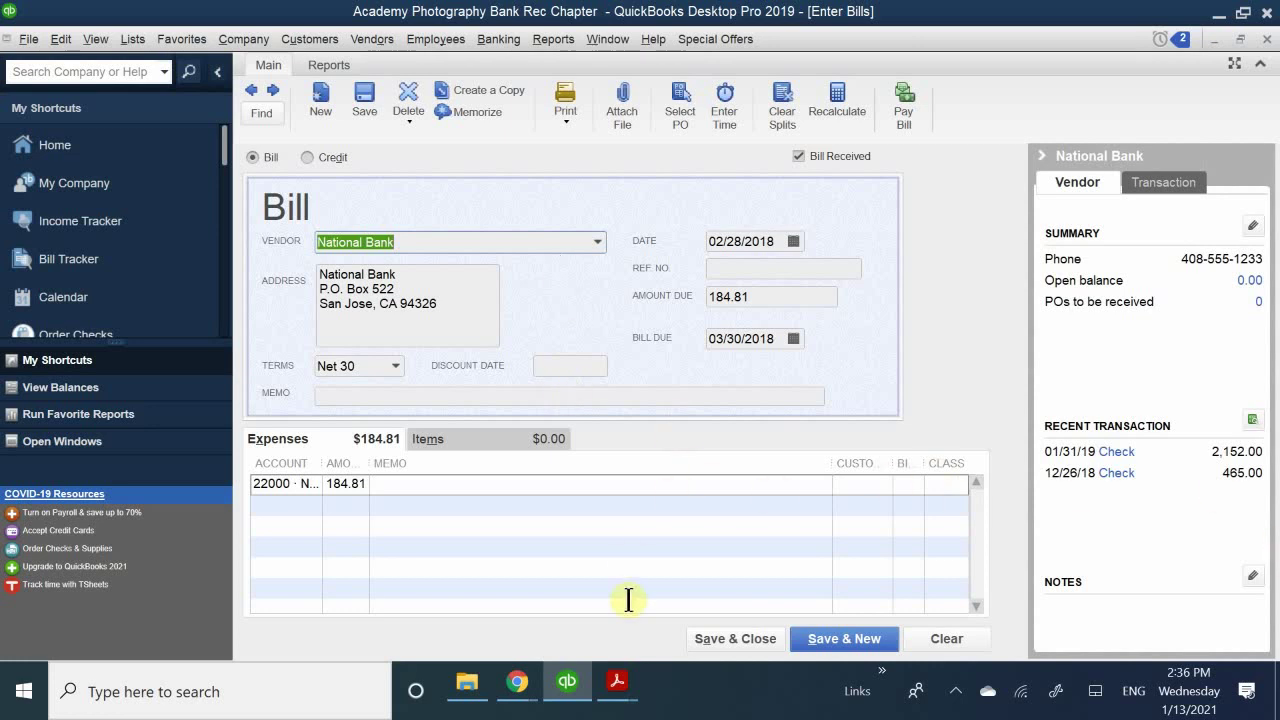
left_click(710, 638)
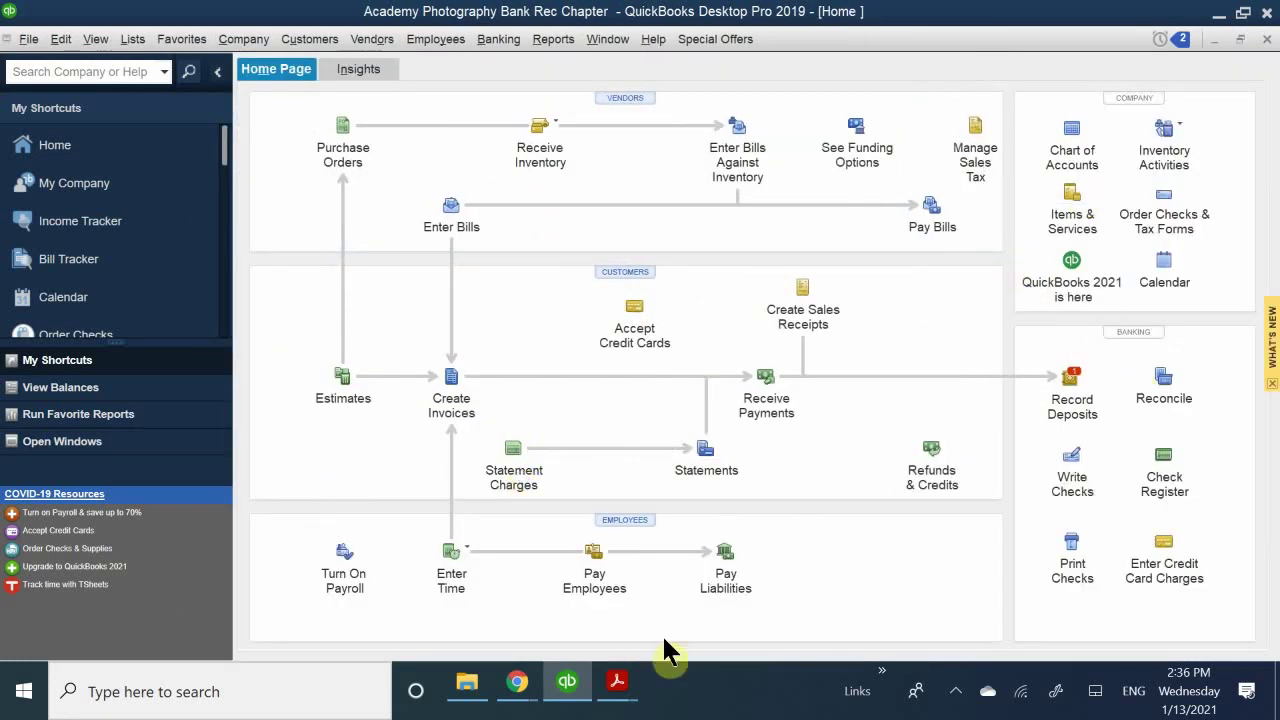
Switch to QB CH 5.pdf and read through the Bank Feeds, Bank Feed Setup and Processing Online Transactions sections.
mouse_move(617, 688)
left_click(575, 630)
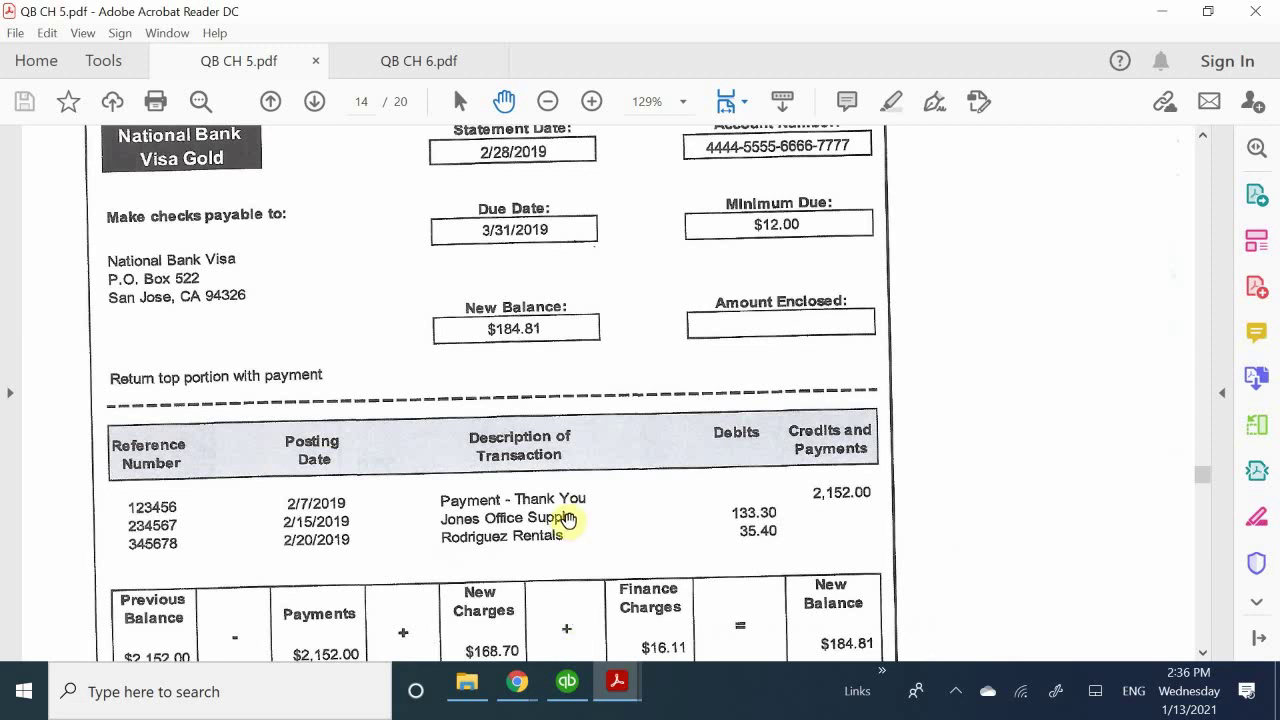
scroll(571, 523, "down", 20)
scroll(622, 614, "down", 10)
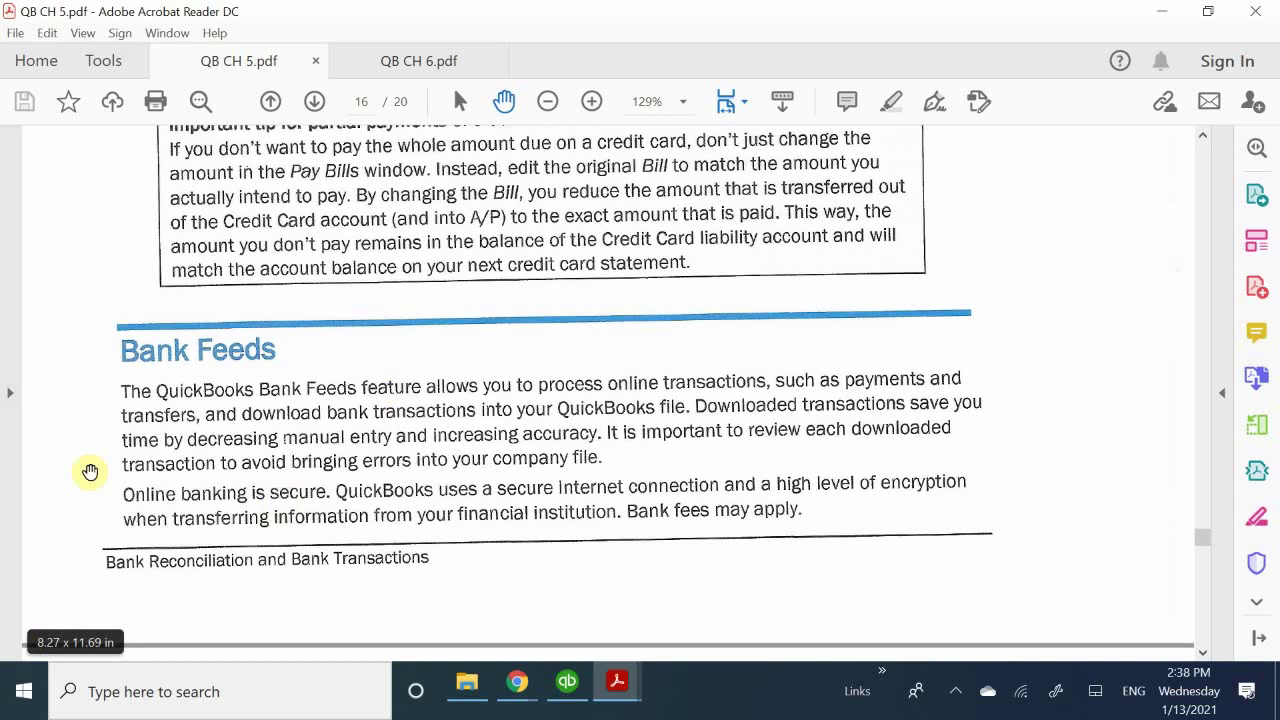
scroll(246, 451, "down", 4)
scroll(244, 453, "down", 2)
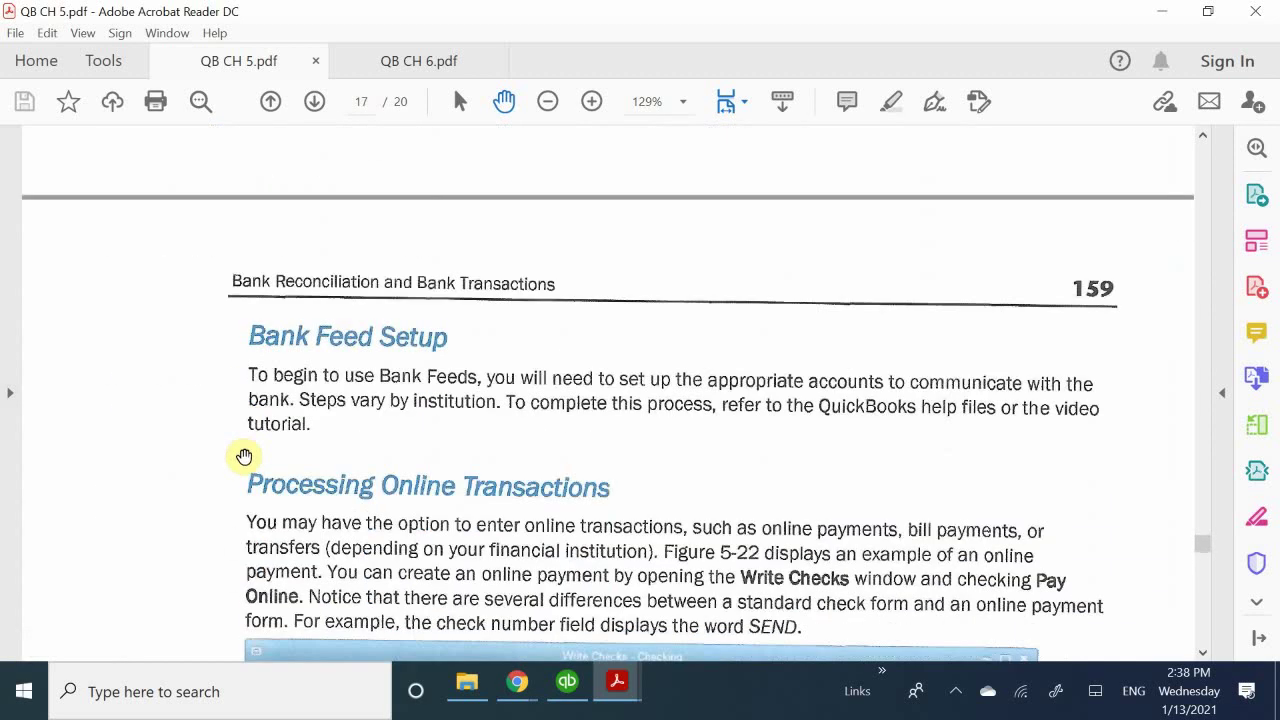
scroll(244, 457, "up", 1)
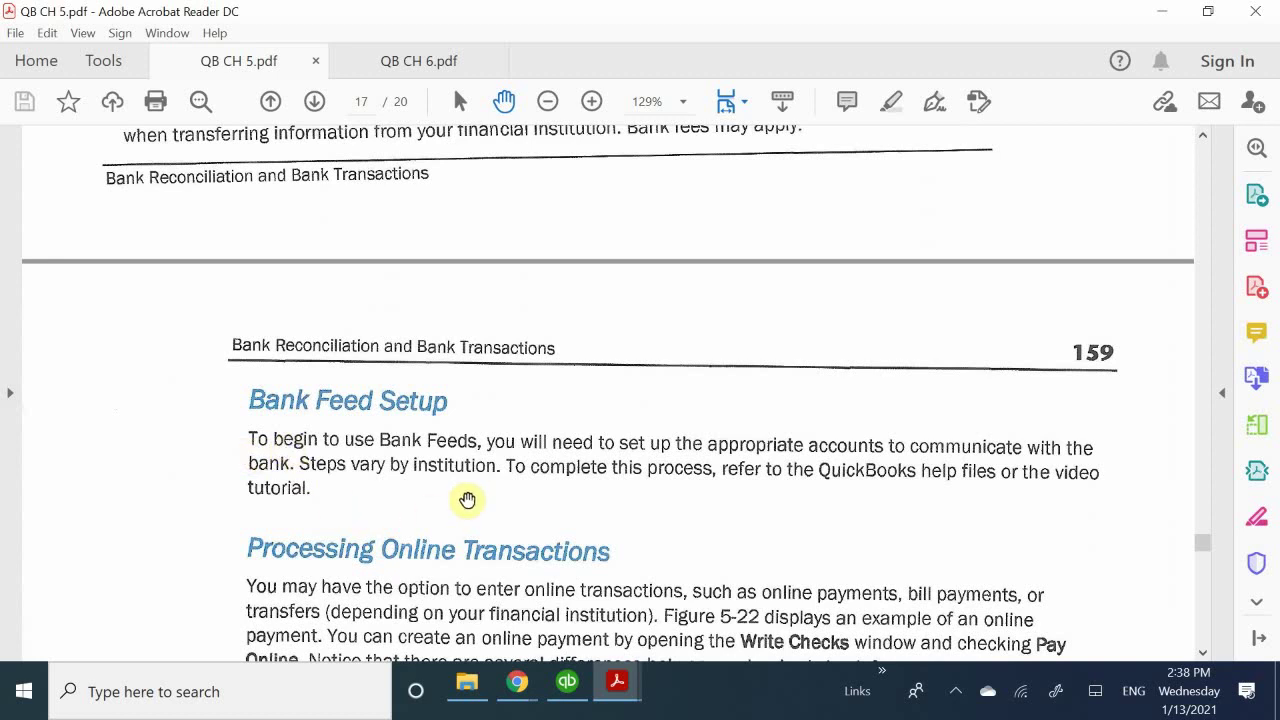
scroll(472, 494, "down", 3)
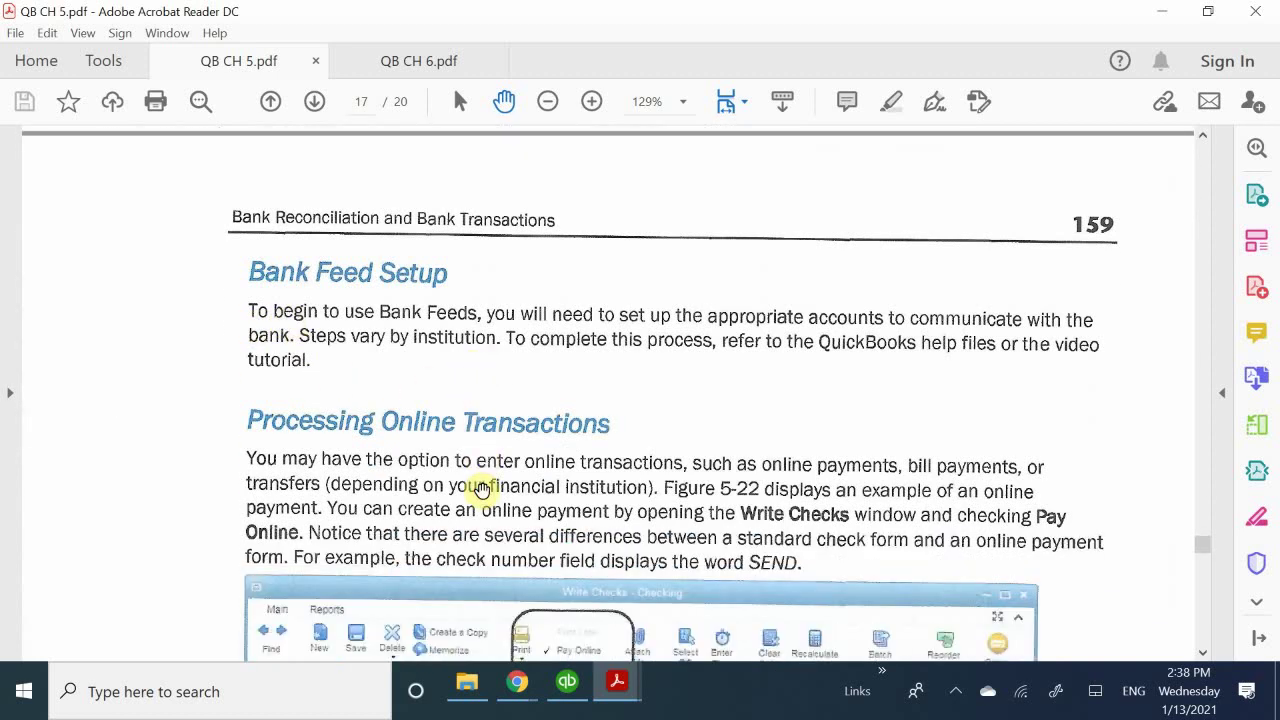
scroll(484, 491, "down", 1)
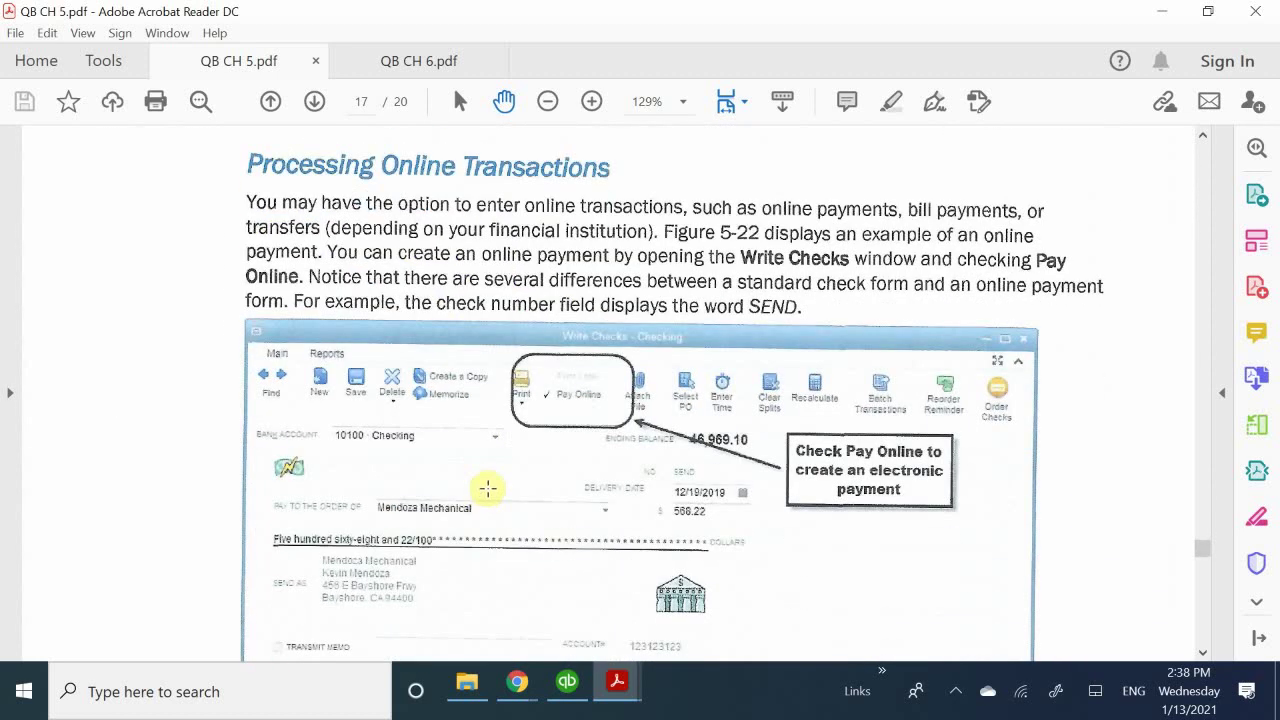
scroll(488, 490, "down", 3)
scroll(489, 490, "down", 4)
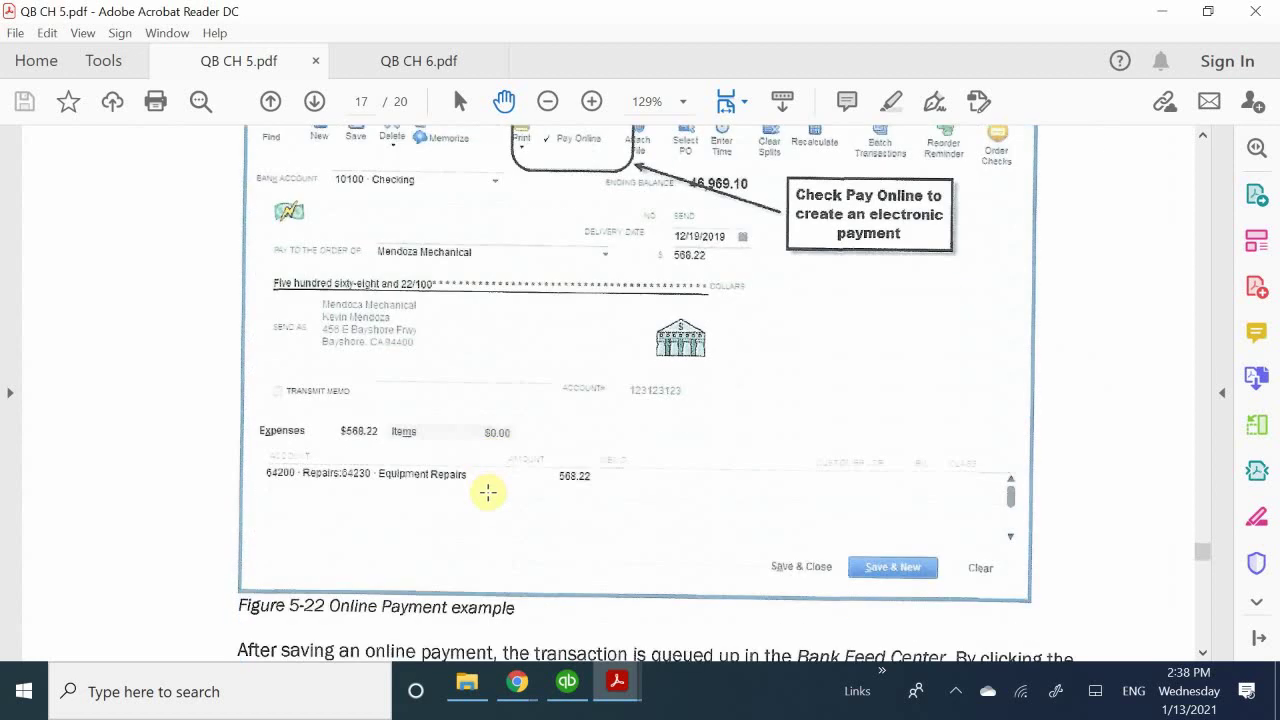
Examine the Bank Feeds Center figure and reread the online payment example with its instructions on sending items.
scroll(484, 503, "down", 9)
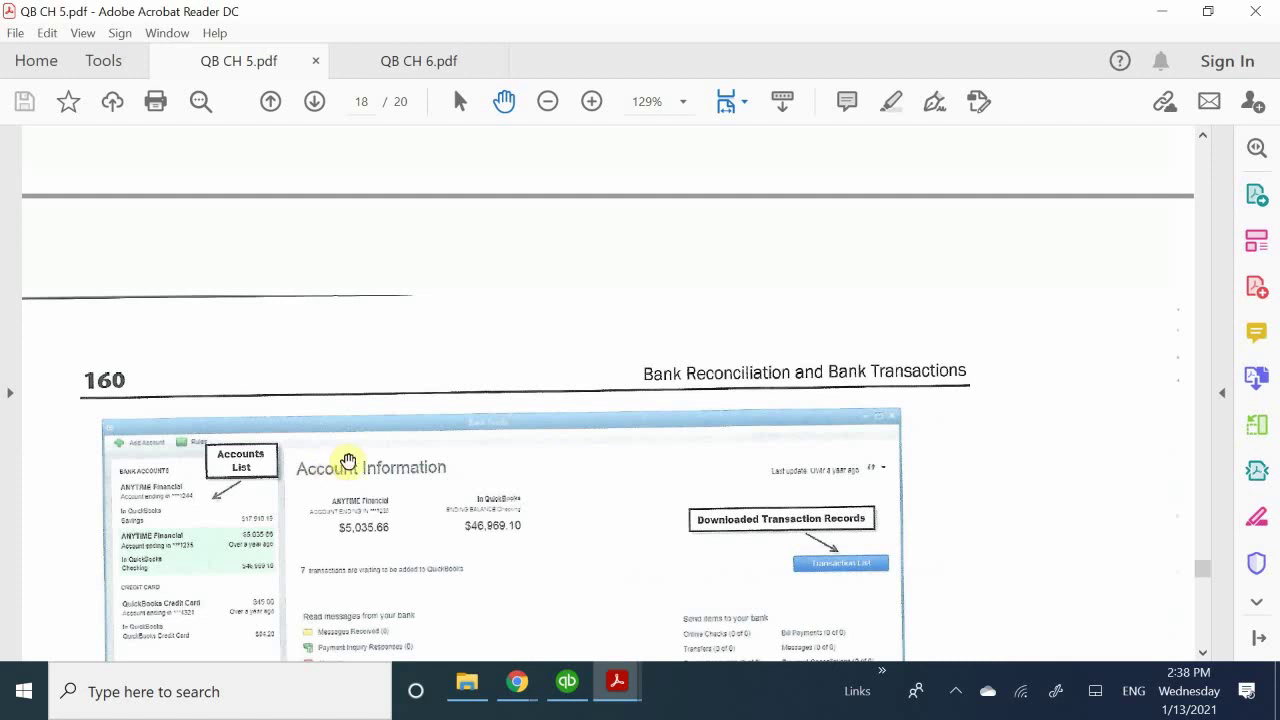
scroll(420, 425, "down", 5)
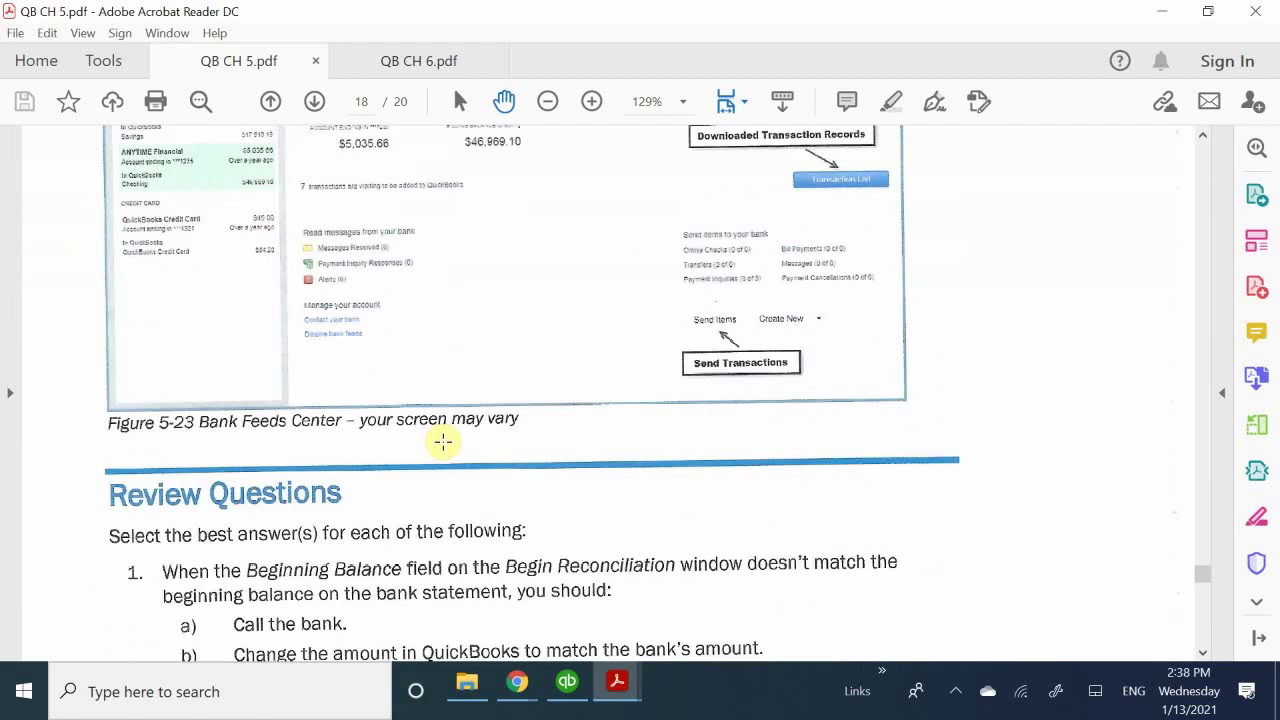
scroll(443, 441, "up", 6)
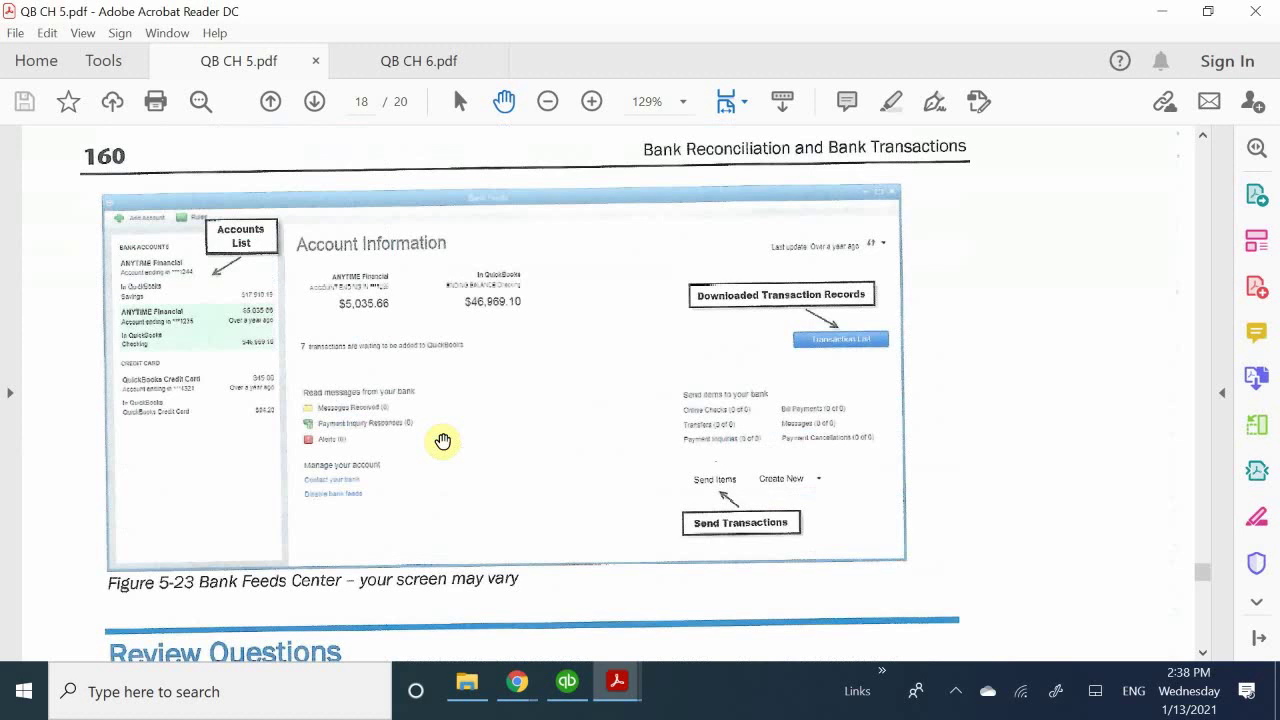
scroll(450, 441, "up", 10)
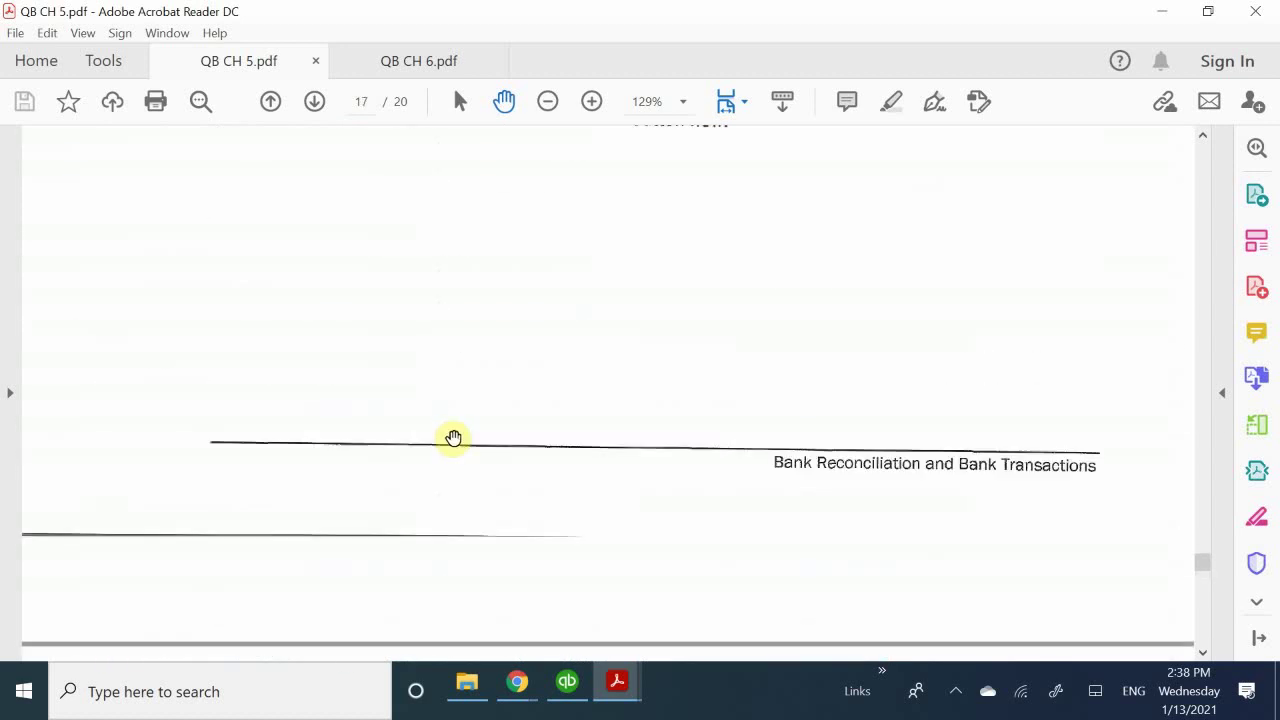
scroll(453, 433, "up", 3)
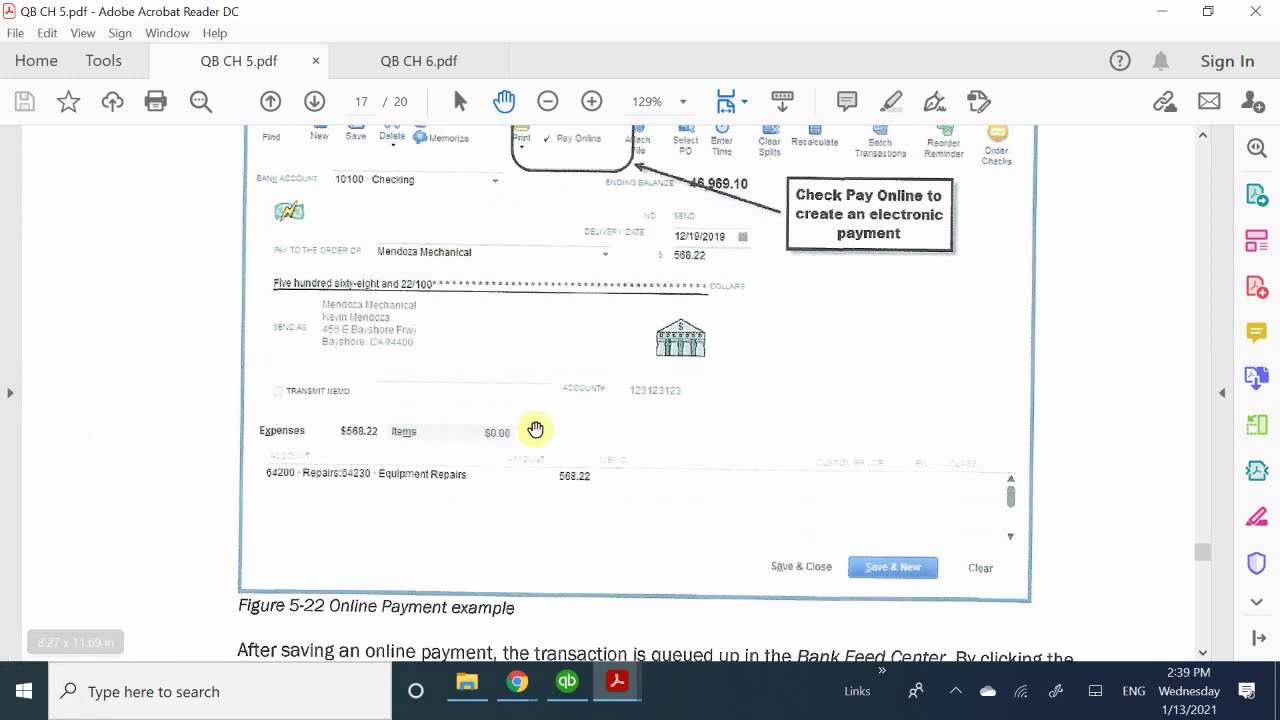
scroll(529, 443, "down", 3)
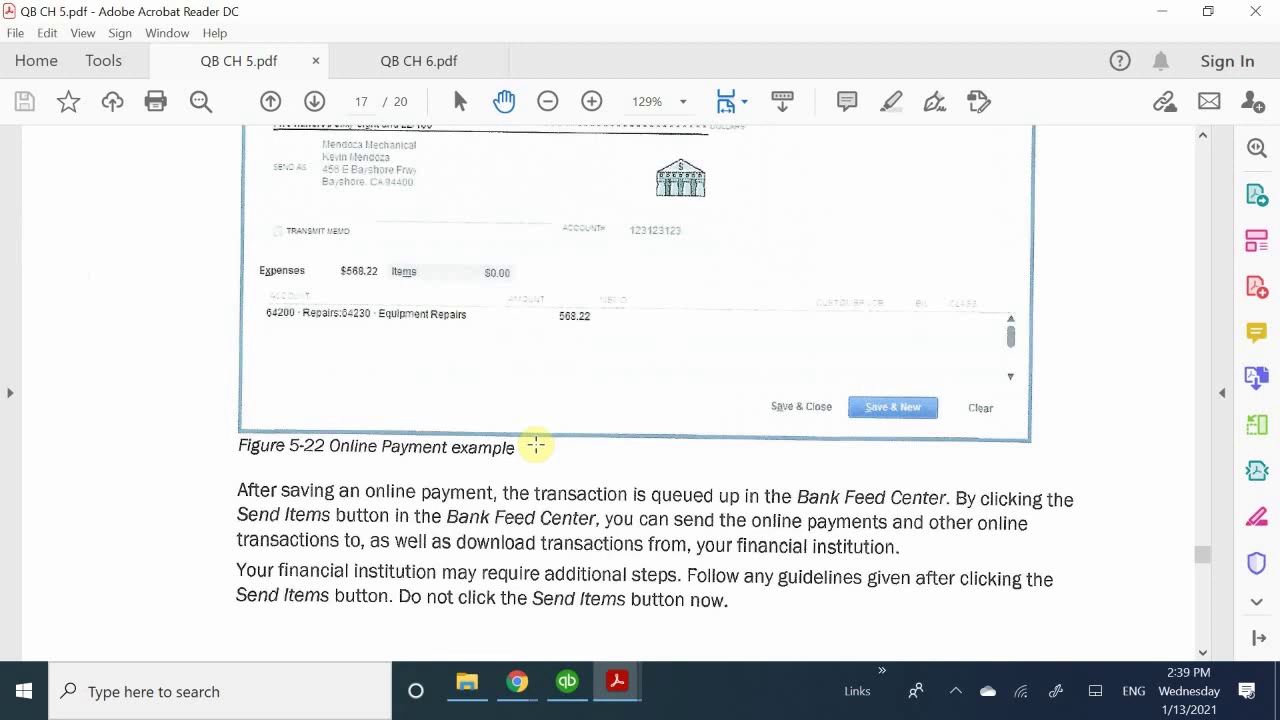
scroll(536, 445, "down", 5)
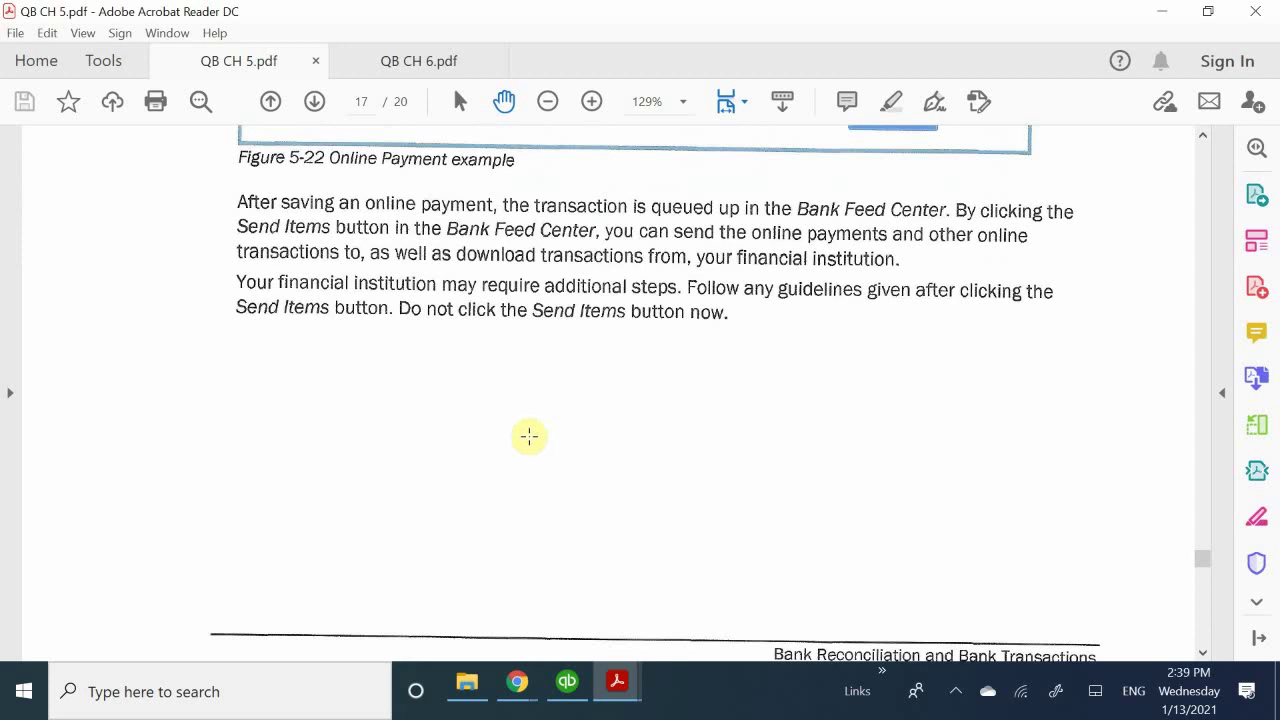
scroll(413, 429, "down", 3)
scroll(413, 429, "down", 5)
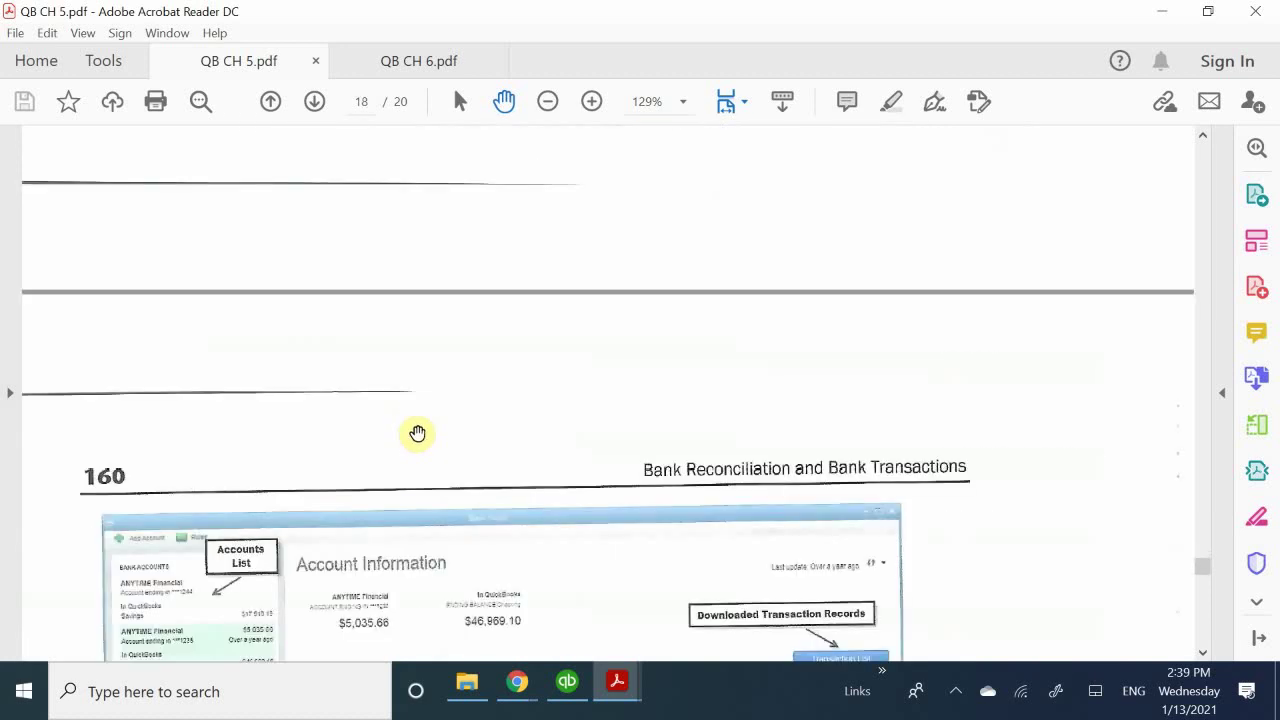
scroll(343, 429, "down", 8)
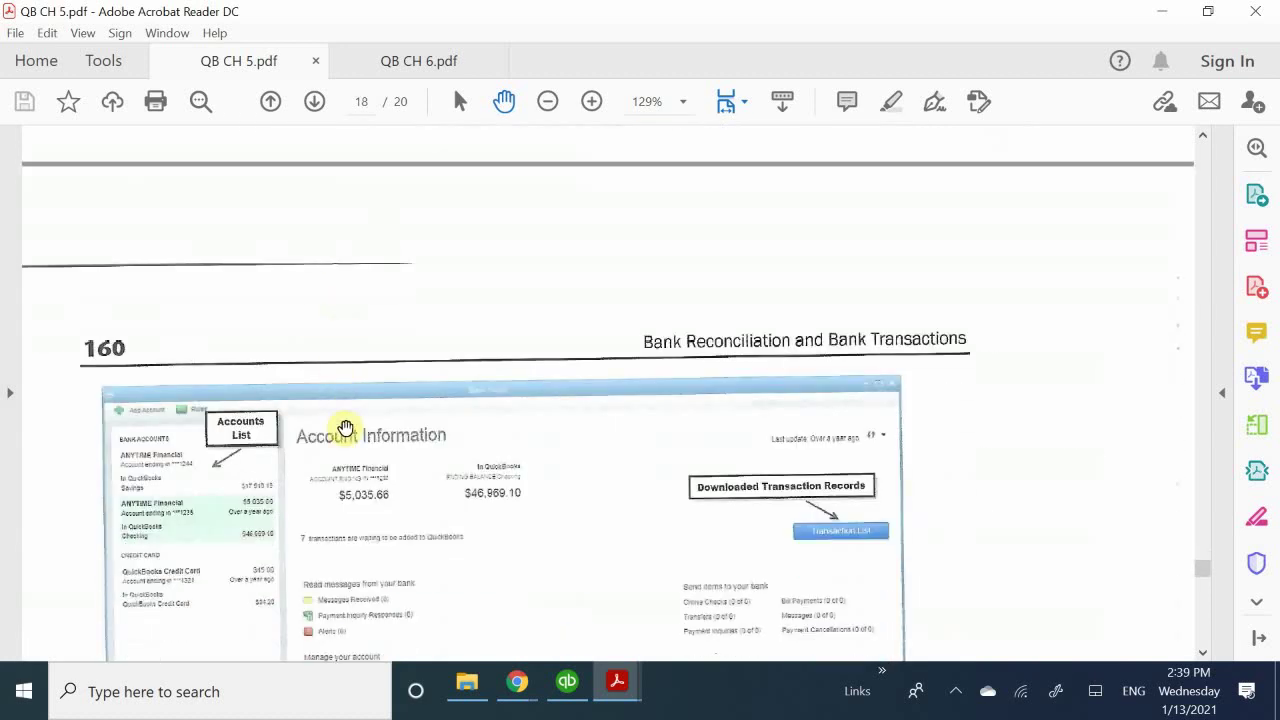
Read review questions 1 and 2 in QB CH 5.pdf, switching briefly to the QuickBooks home page and back.
scroll(345, 421, "down", 3)
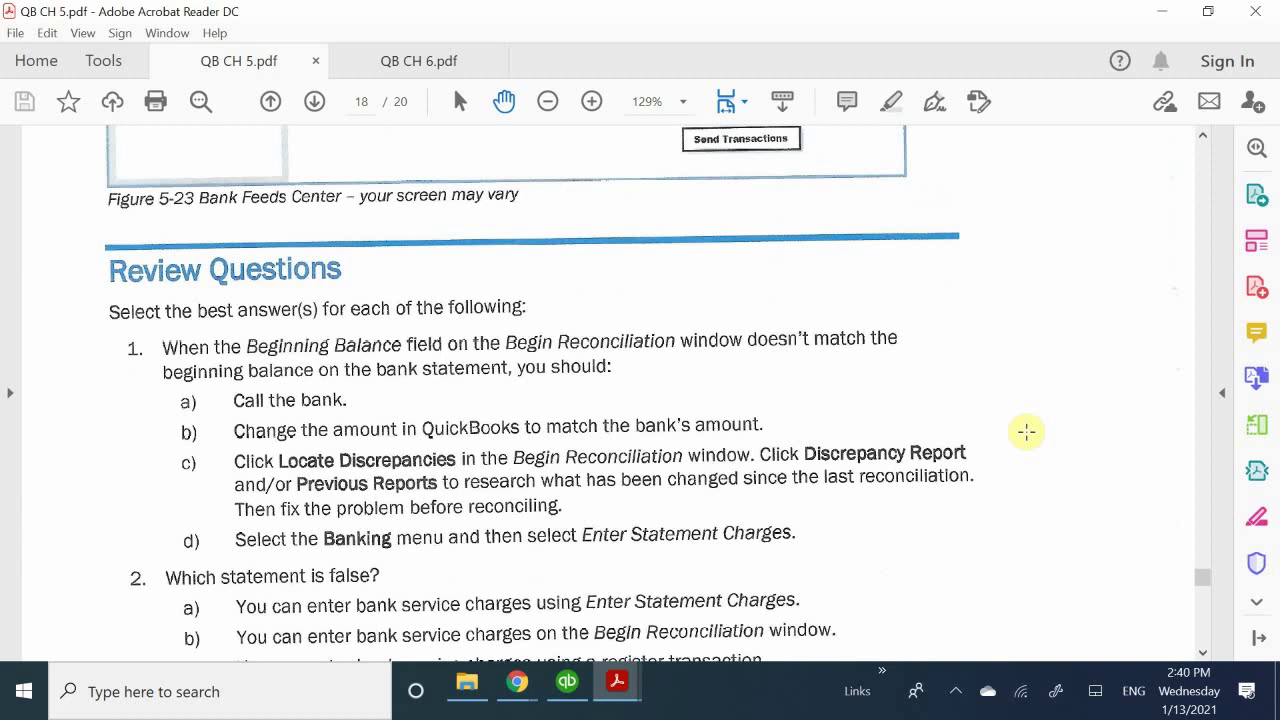
scroll(244, 479, "down", 1)
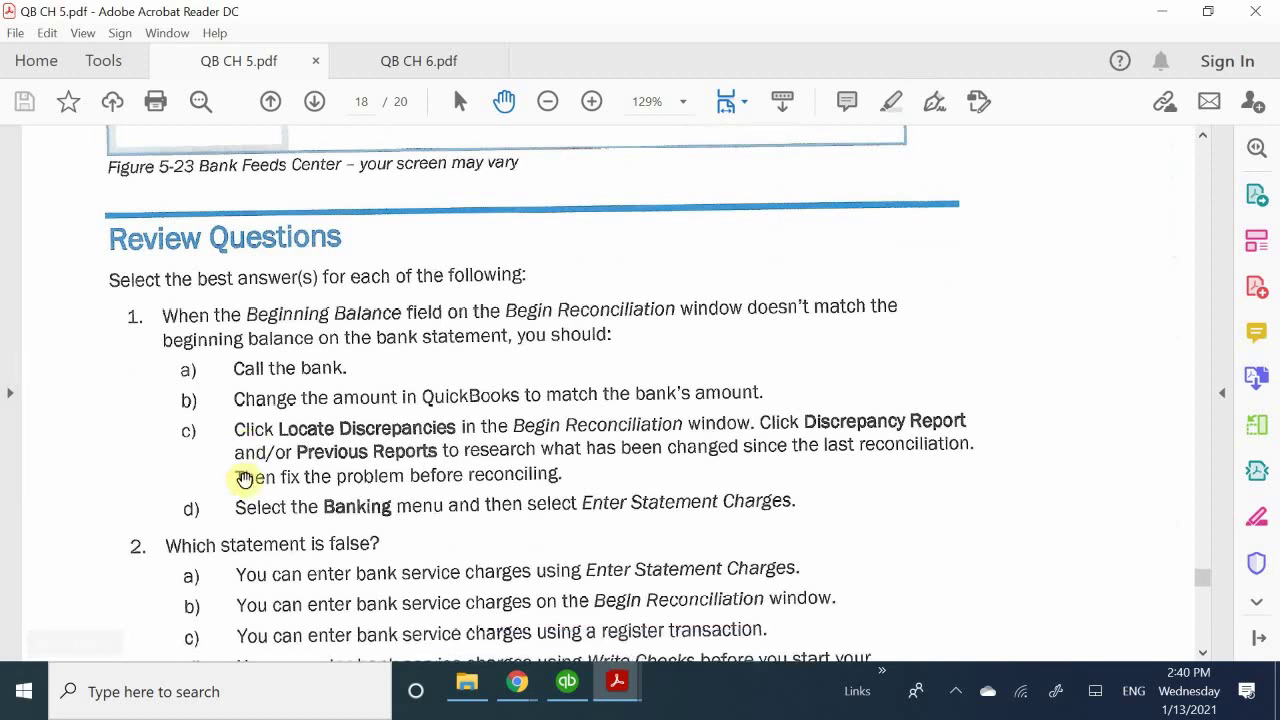
scroll(94, 557, "down", 4)
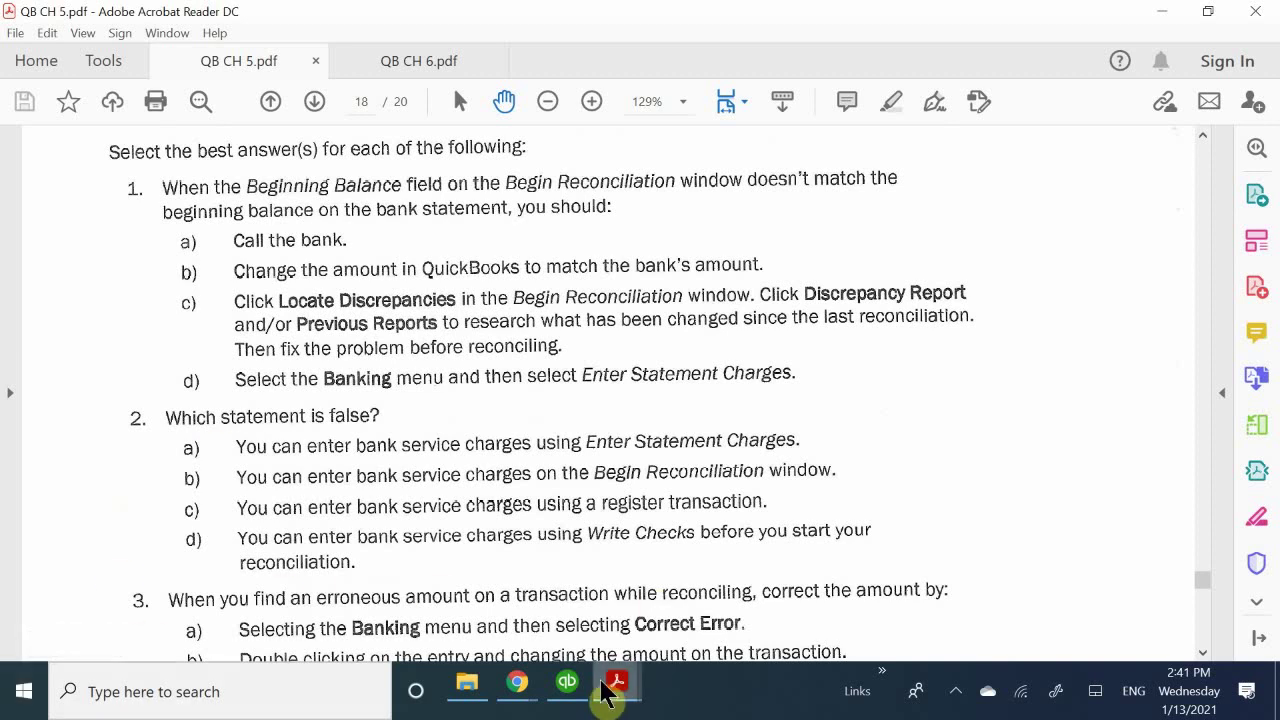
left_click(567, 683)
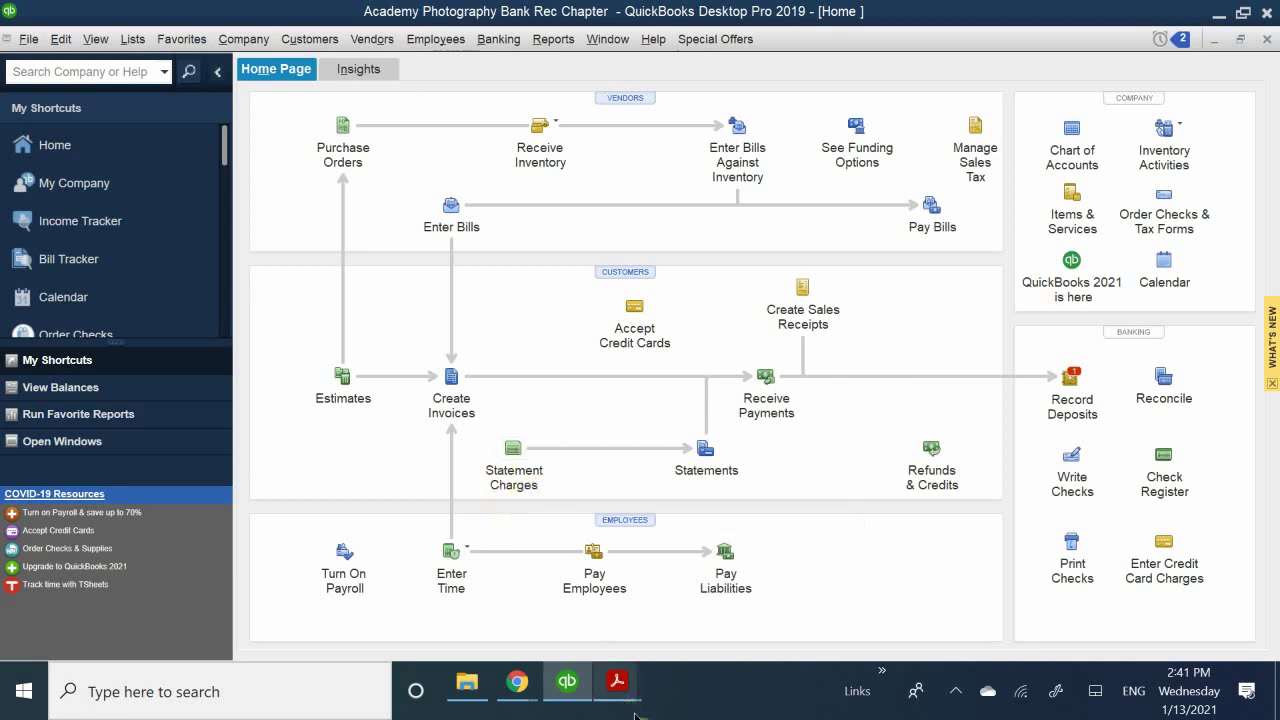
mouse_move(614, 690)
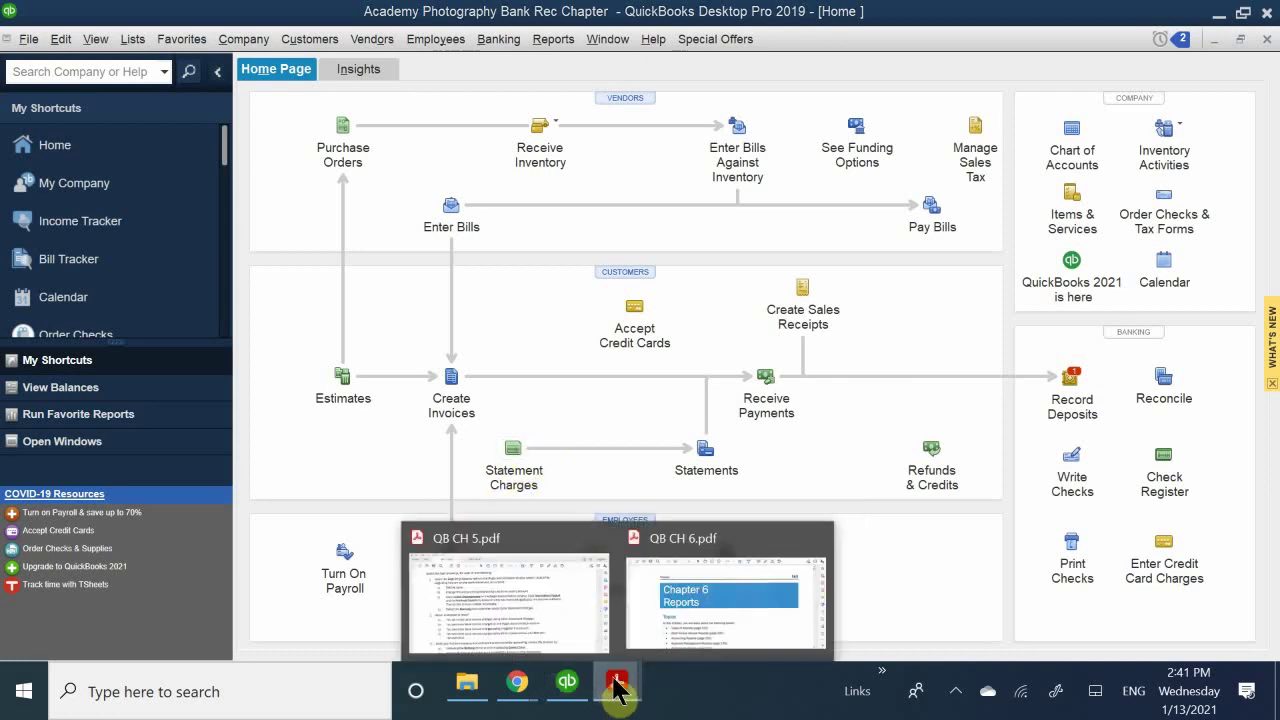
left_click(560, 594)
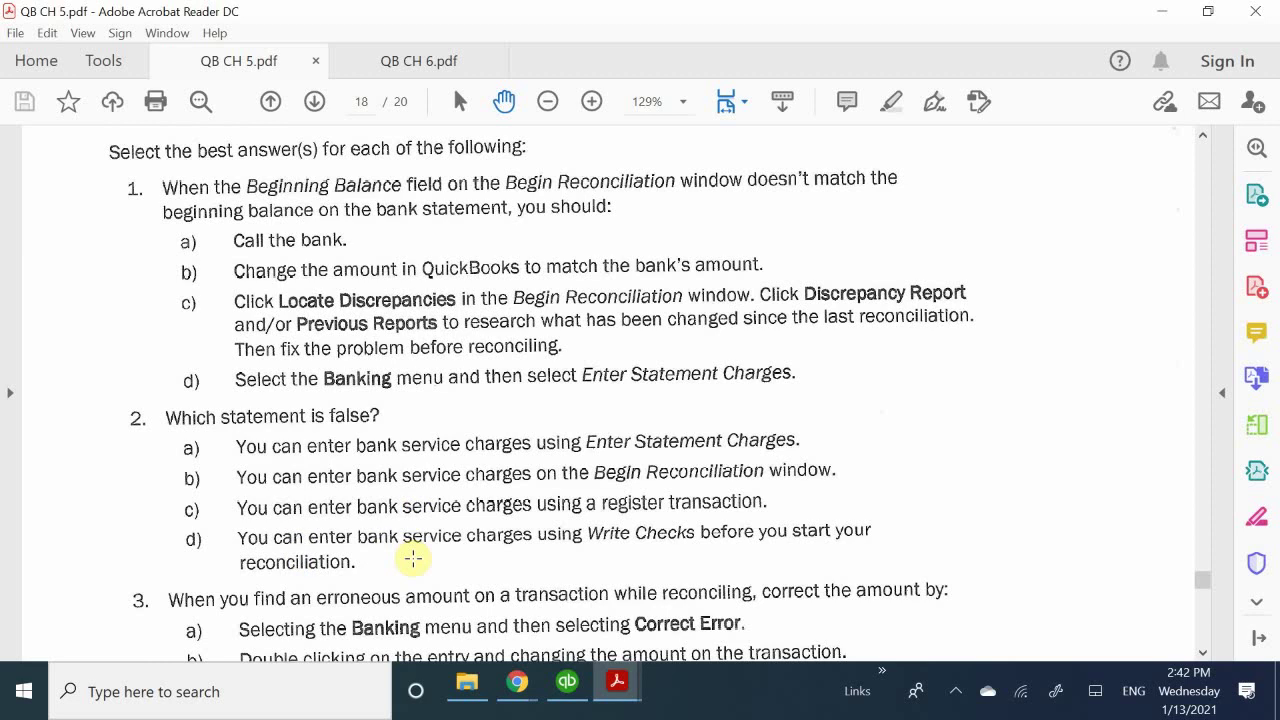
Read through review questions 2 to 5 on bank service charges, erroneous amounts, voided checks and Reconcile window columns.
scroll(405, 562, "down", 1)
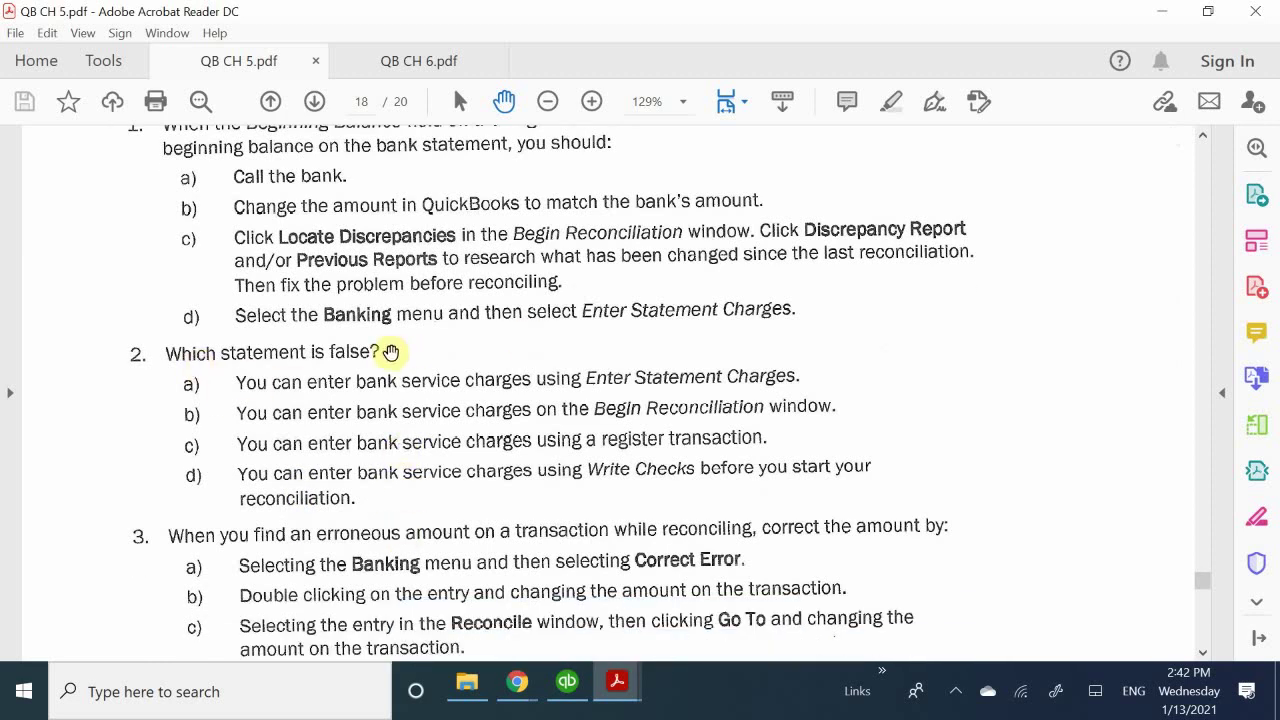
scroll(137, 474, "down", 1)
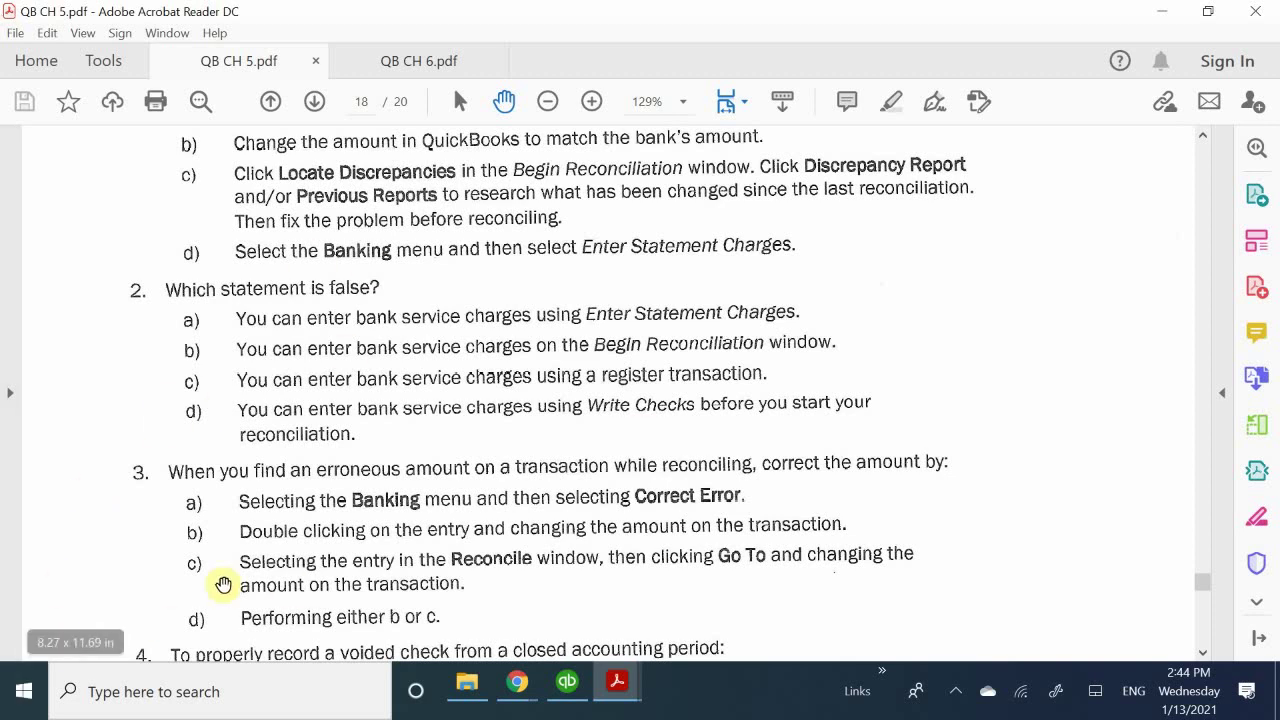
scroll(223, 530, "down", 3)
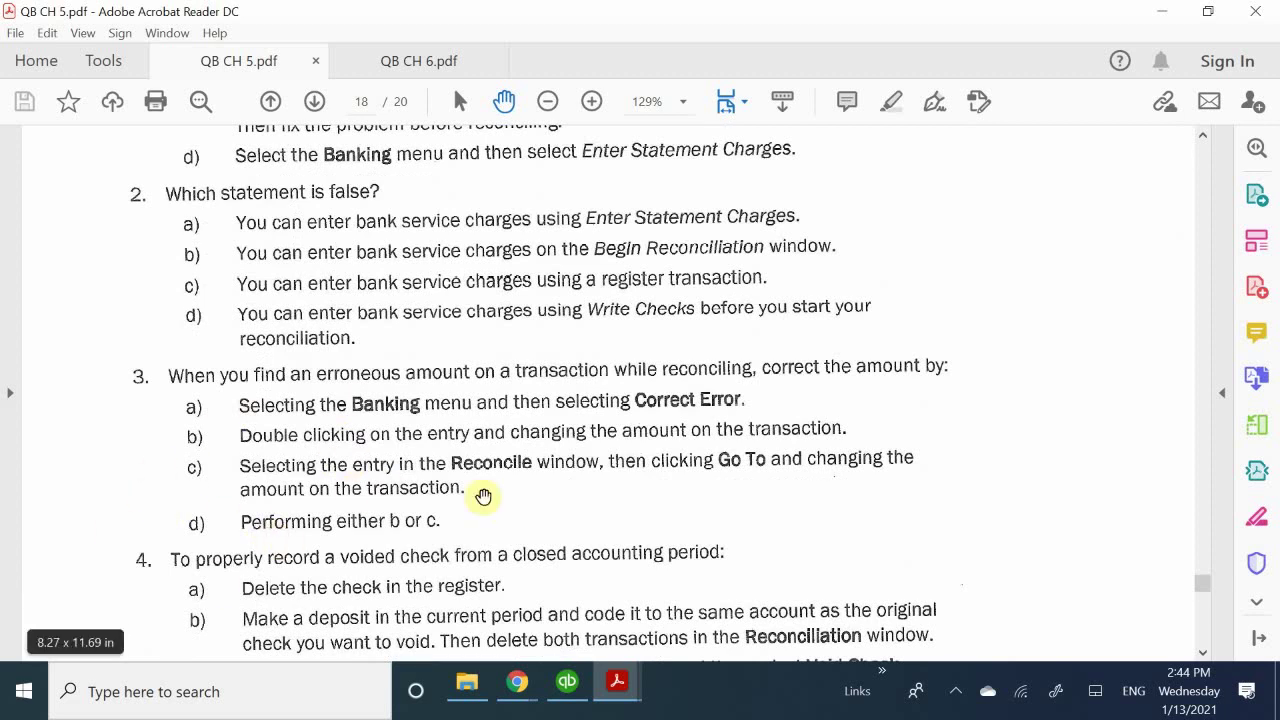
scroll(350, 489, "down", 3)
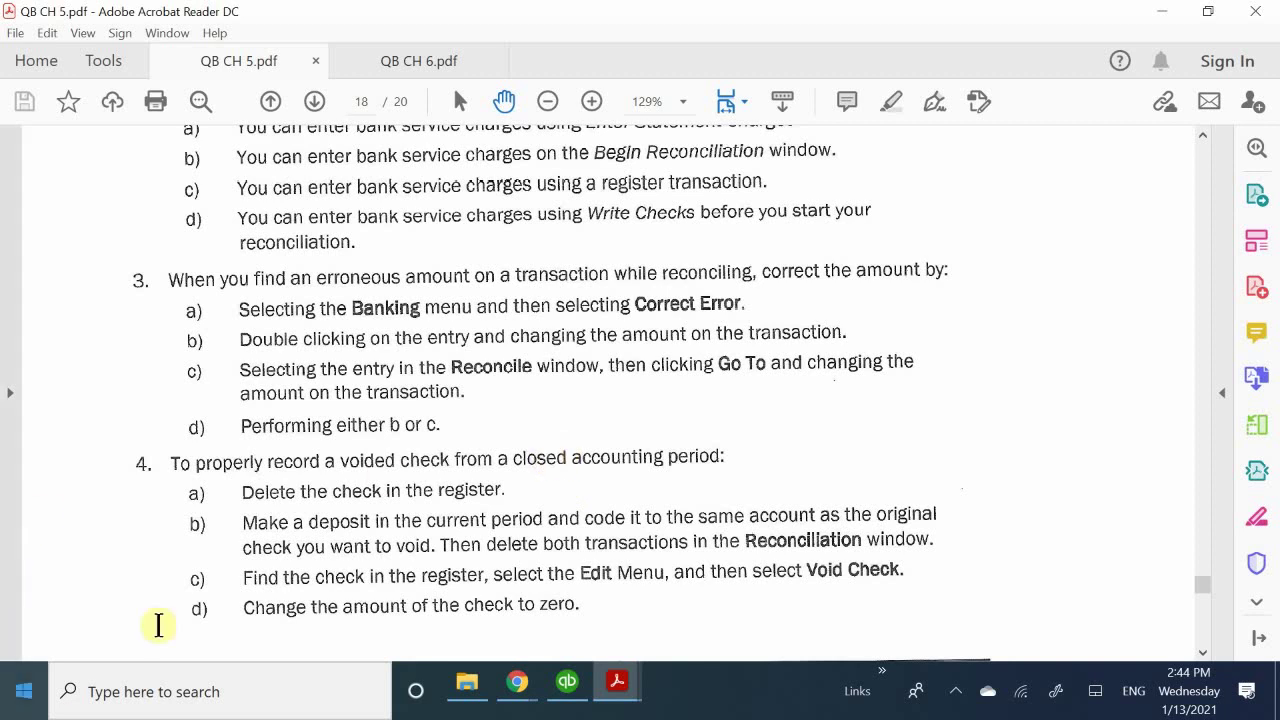
scroll(190, 558, "down", 3)
scroll(188, 560, "down", 14)
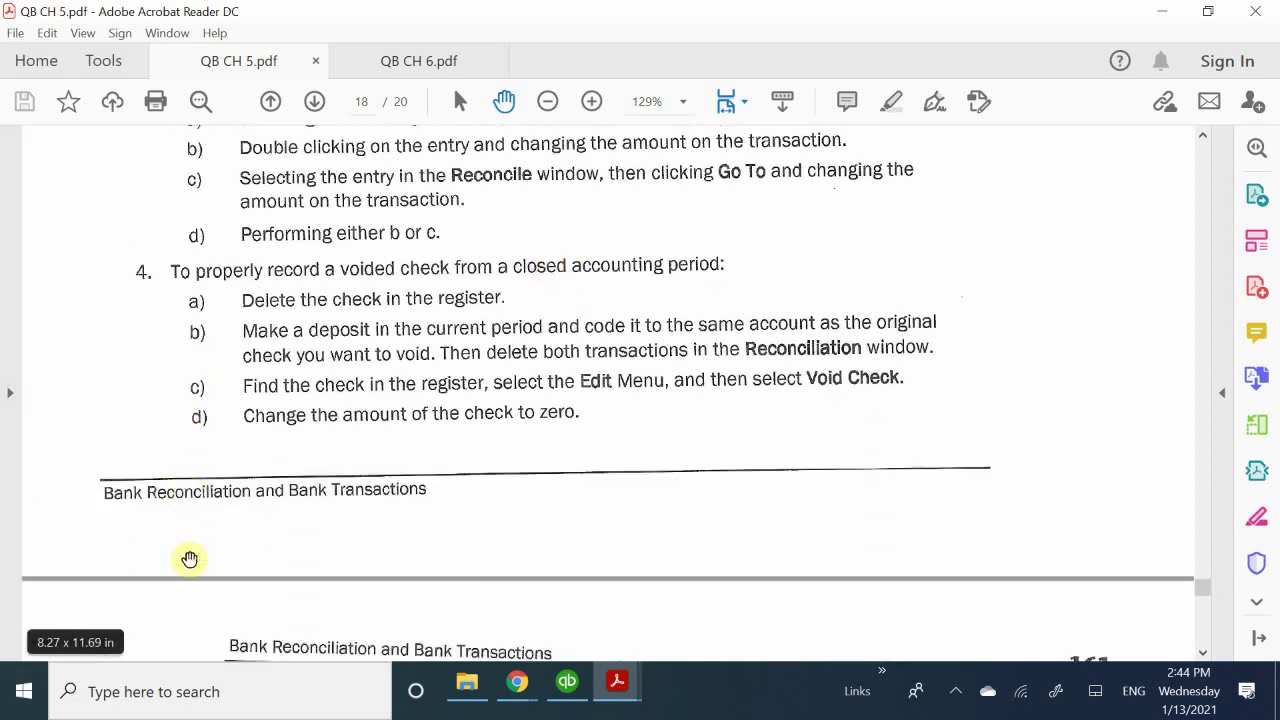
scroll(205, 550, "up", 1)
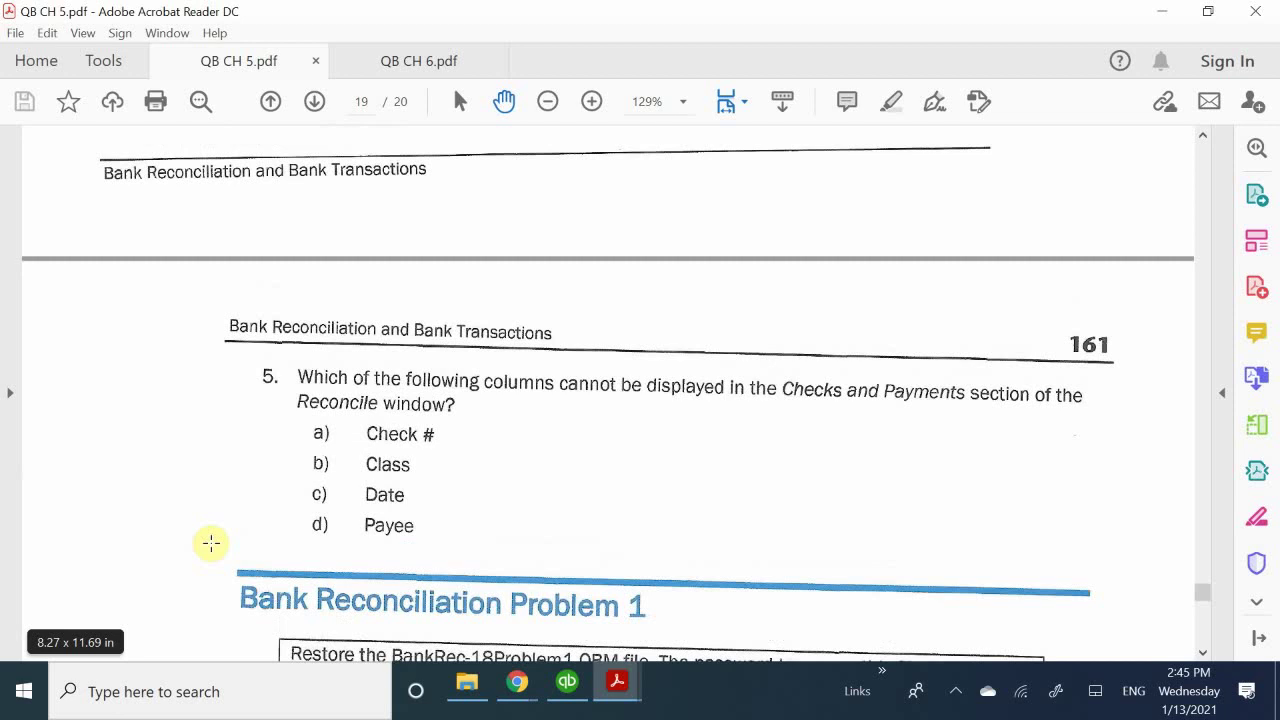
scroll(211, 543, "up", 2)
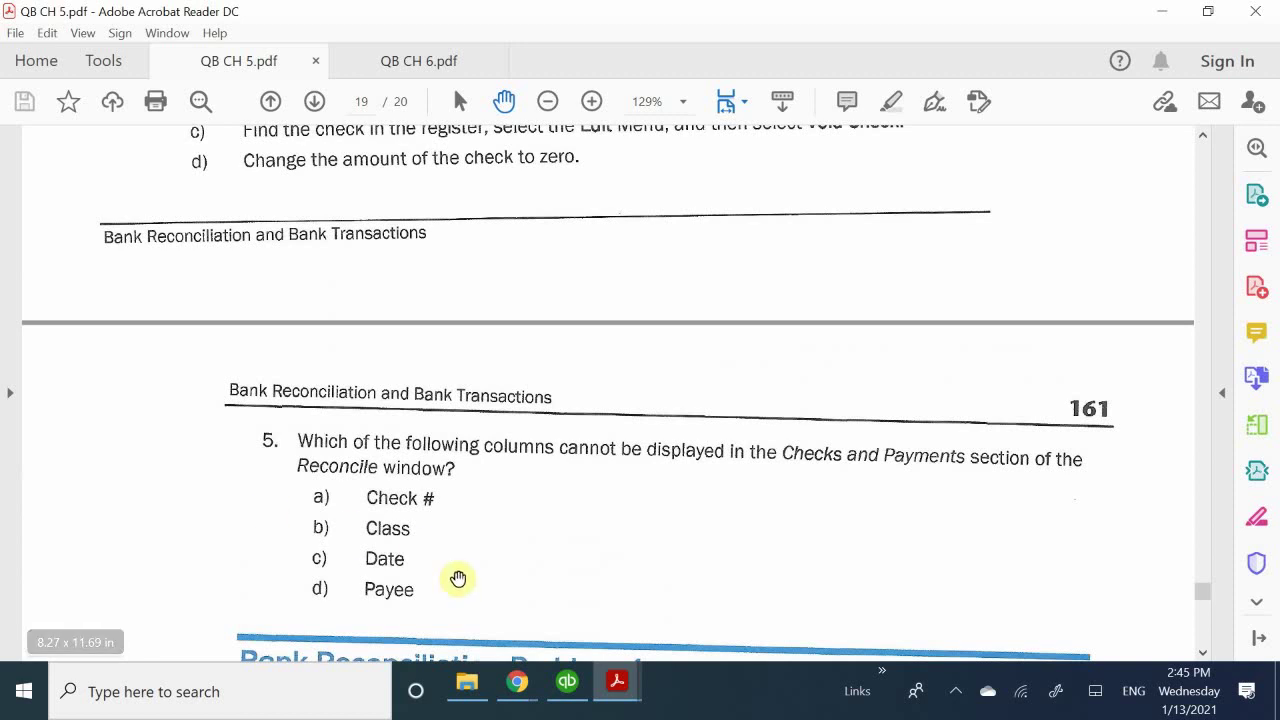
Switch to QuickBooks and open the Checking account reconciliation for 02/28/2019 with an ending balance of 8,522.00.
left_click(576, 696)
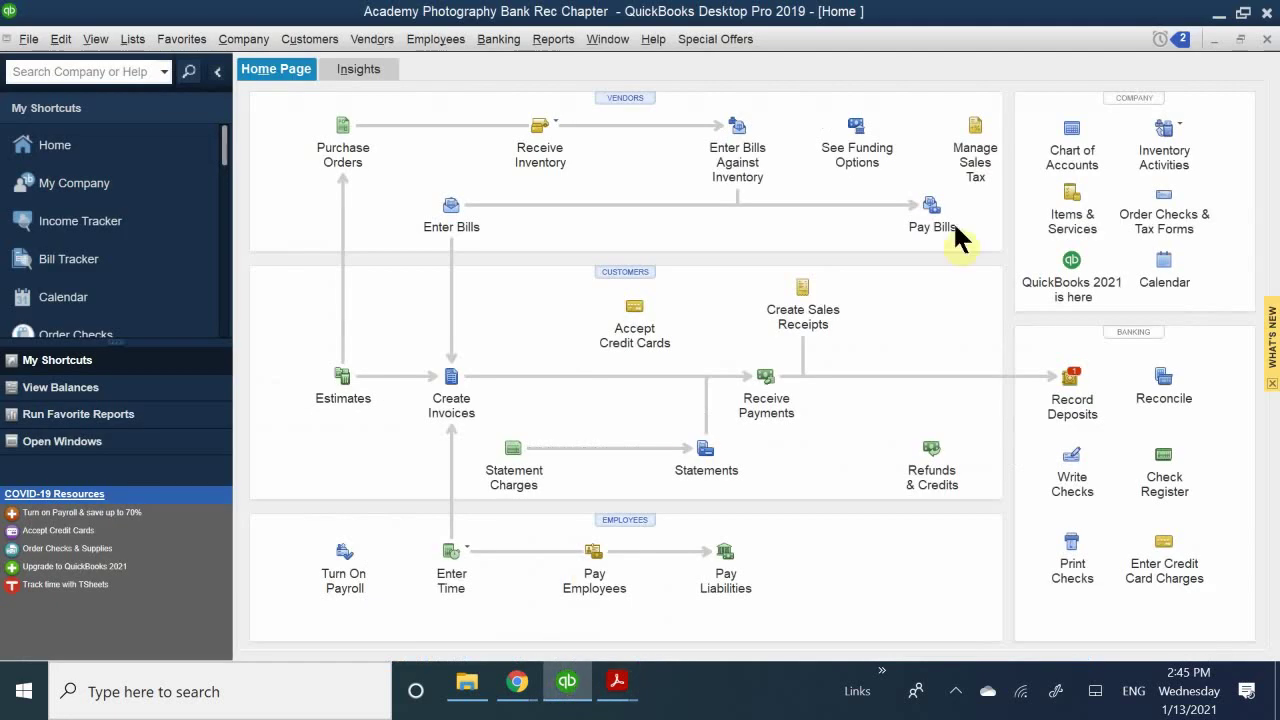
left_click(1165, 379)
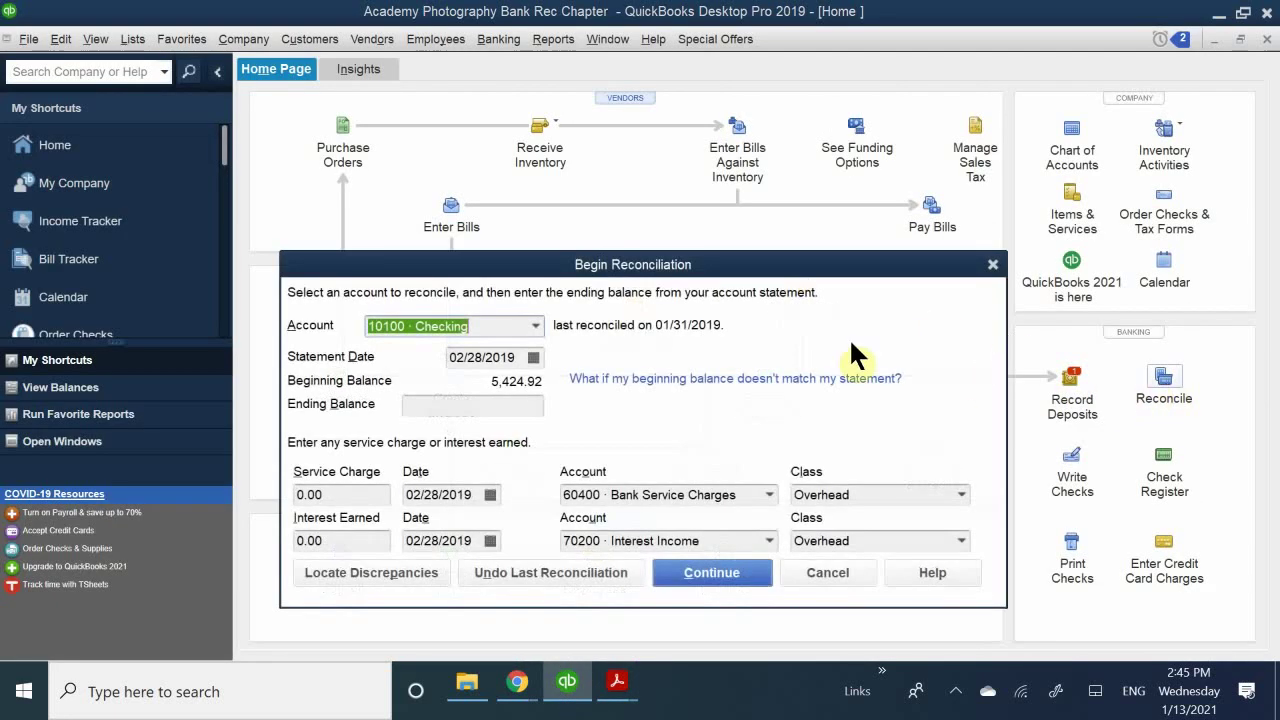
left_click(691, 570)
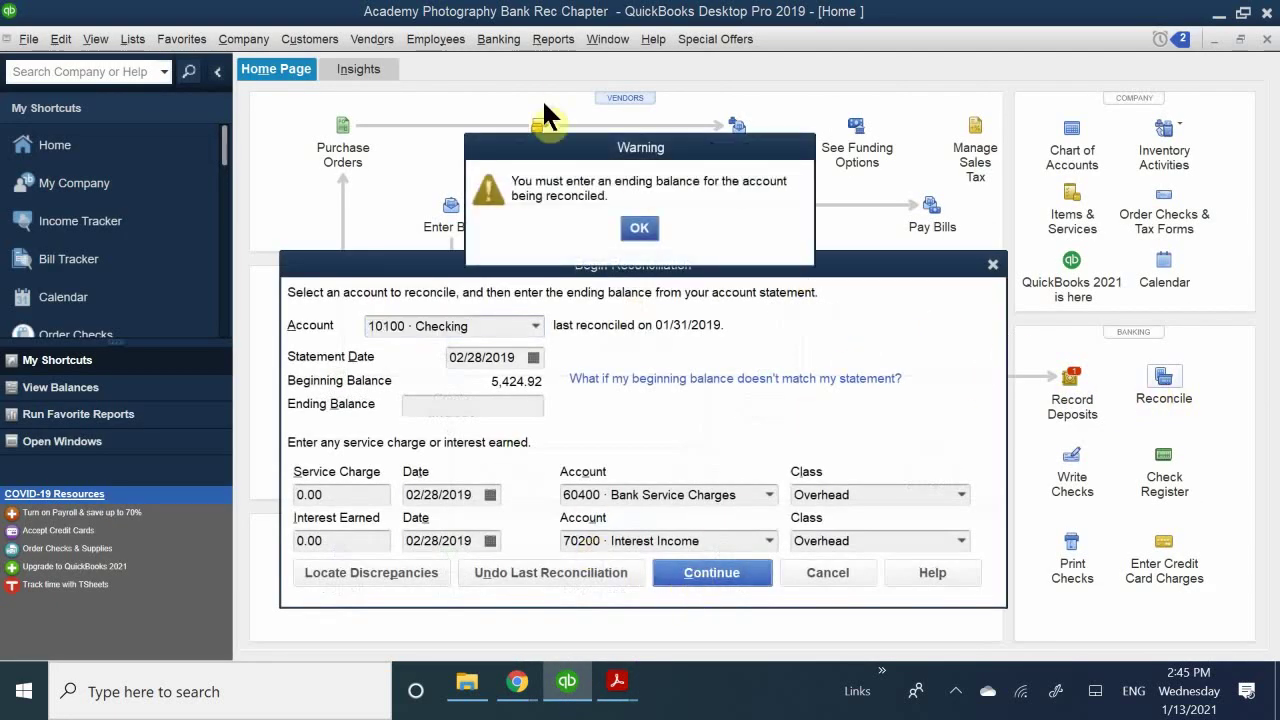
left_click(639, 235)
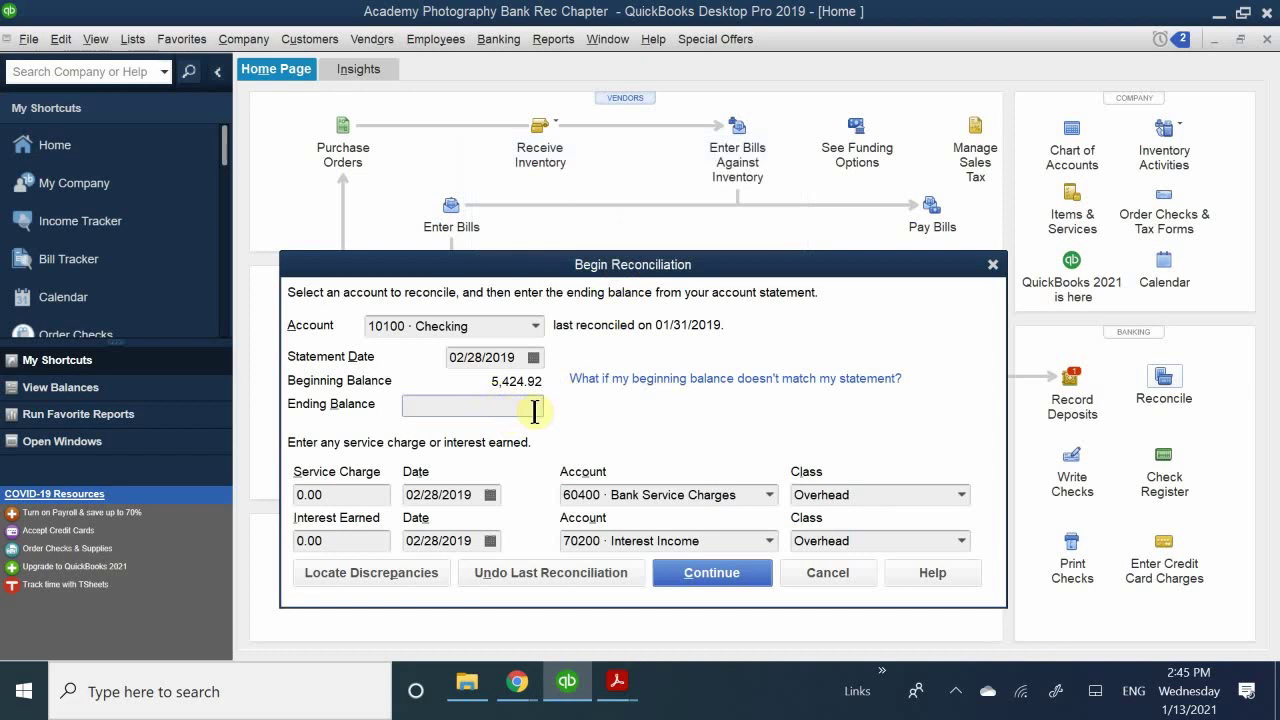
type("85222.")
key("BackSpace")
key("BackSpace")
type(".00")
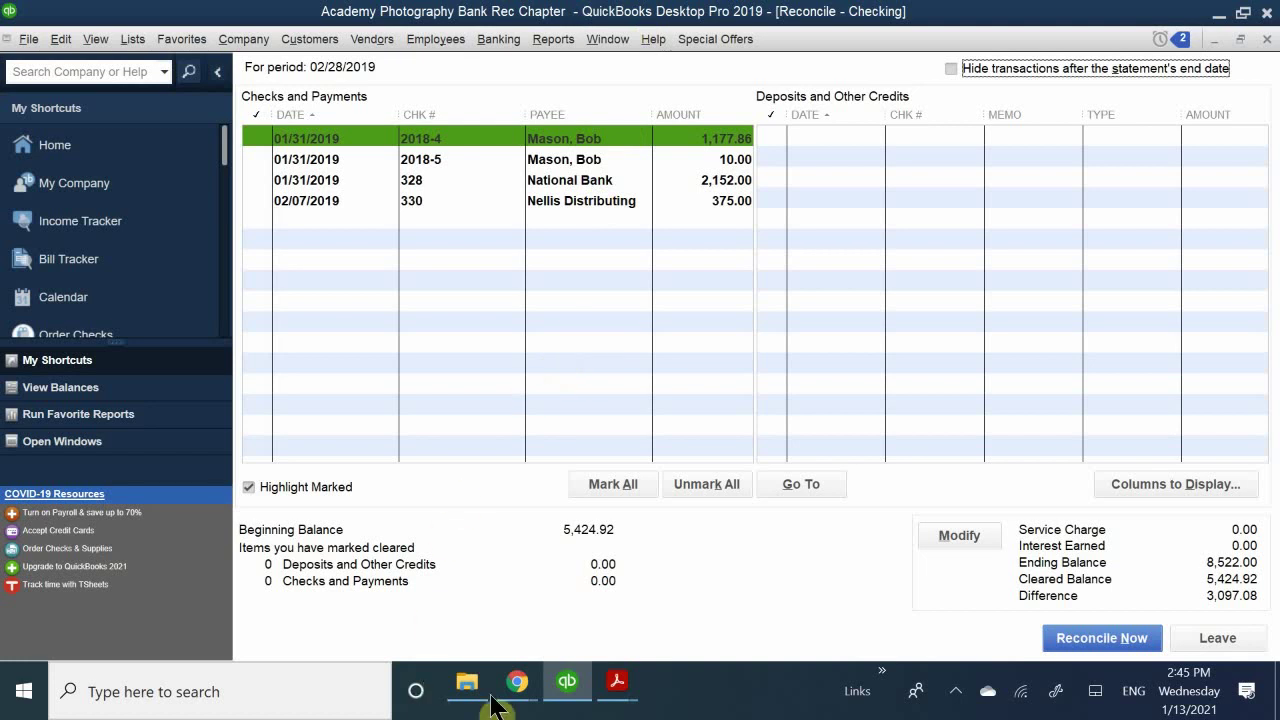
Return to QB CH 5.pdf and reread review question 5 on the Checks and Payments columns.
mouse_move(615, 680)
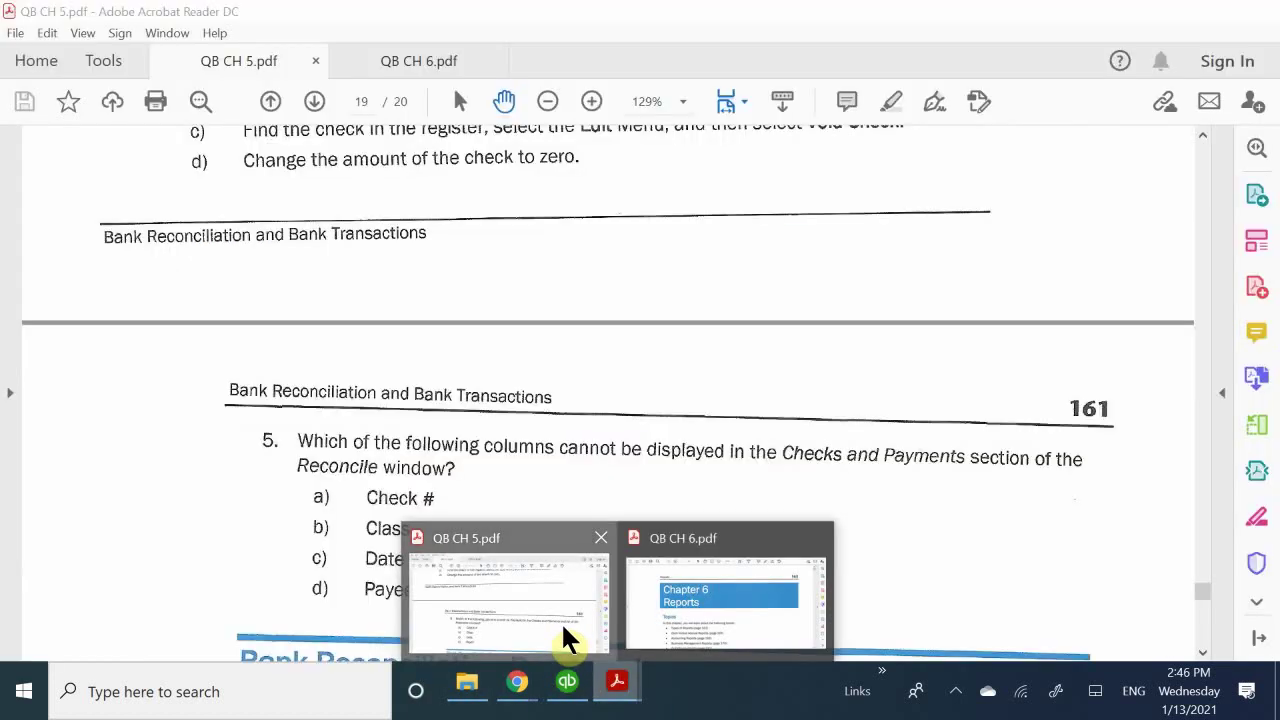
left_click(561, 624)
scroll(603, 400, "down", 1)
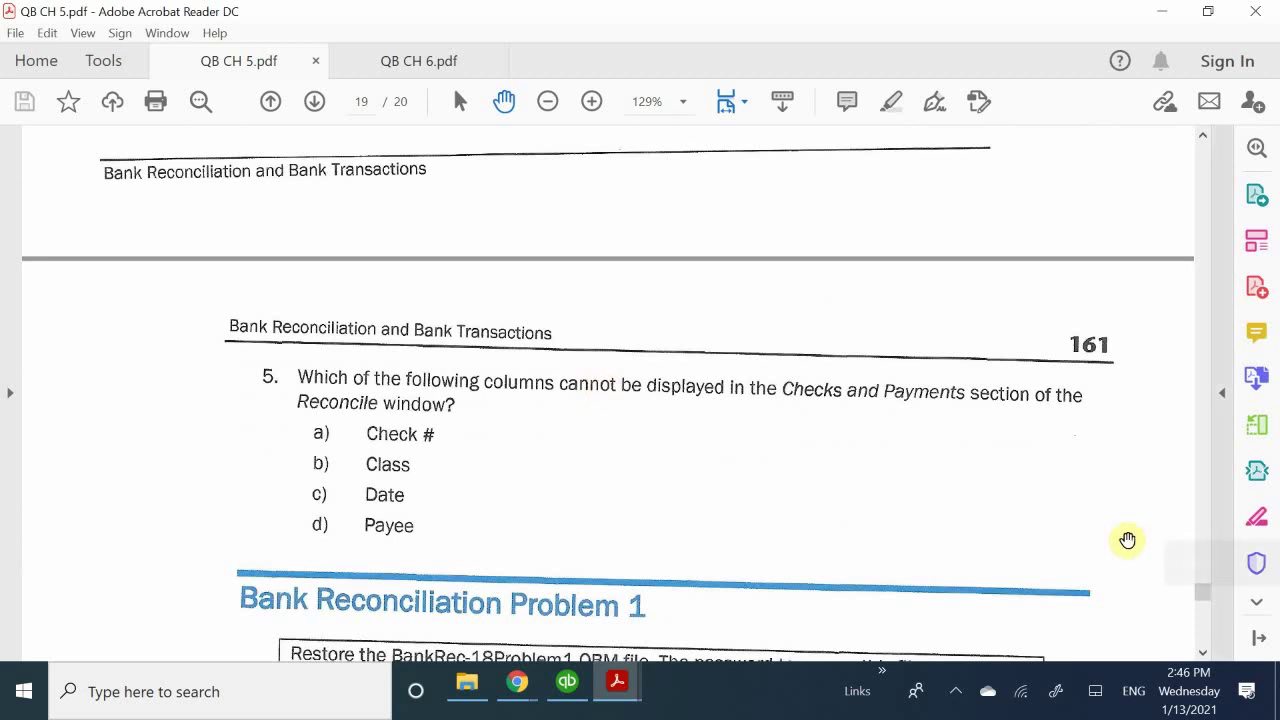
left_click(954, 695)
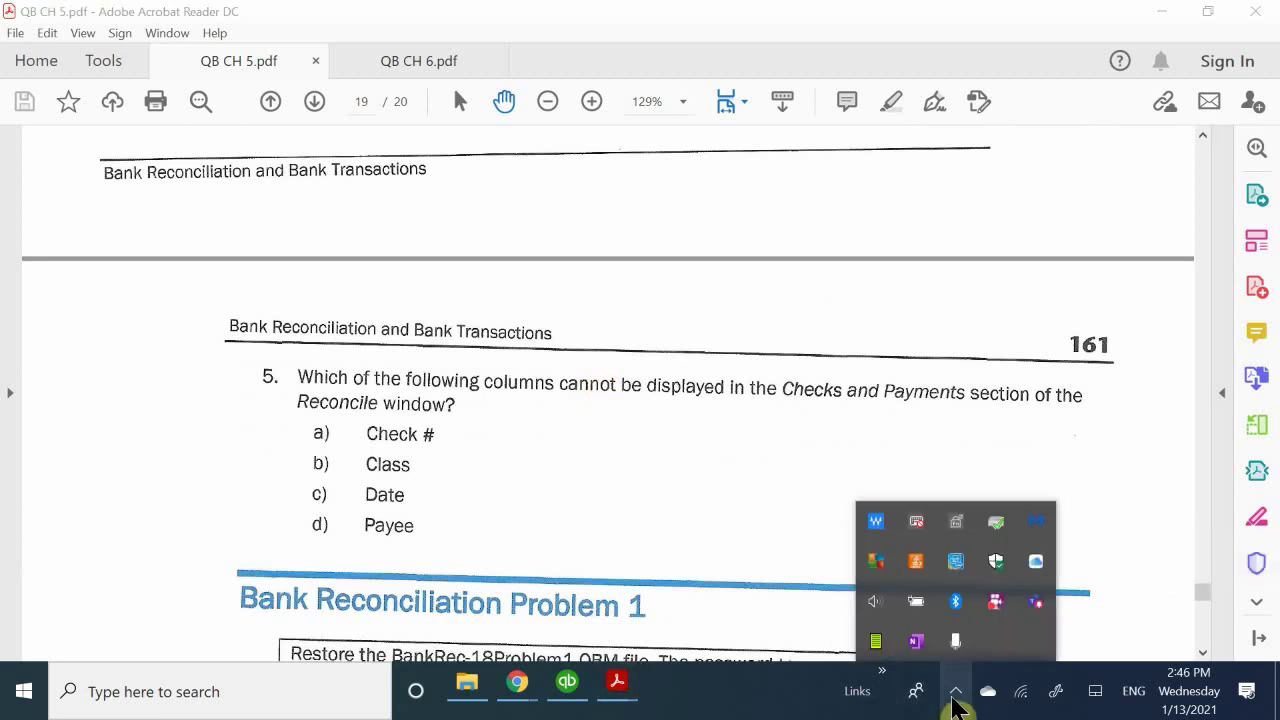
right_click(996, 618)
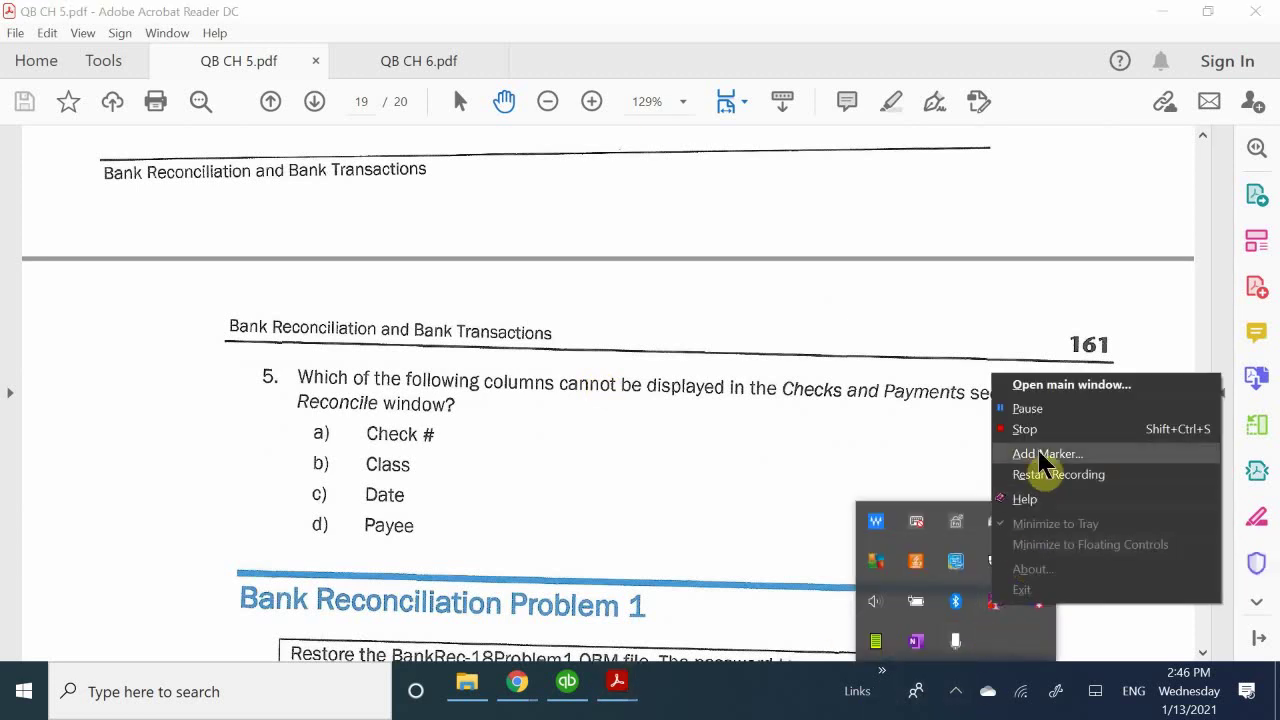